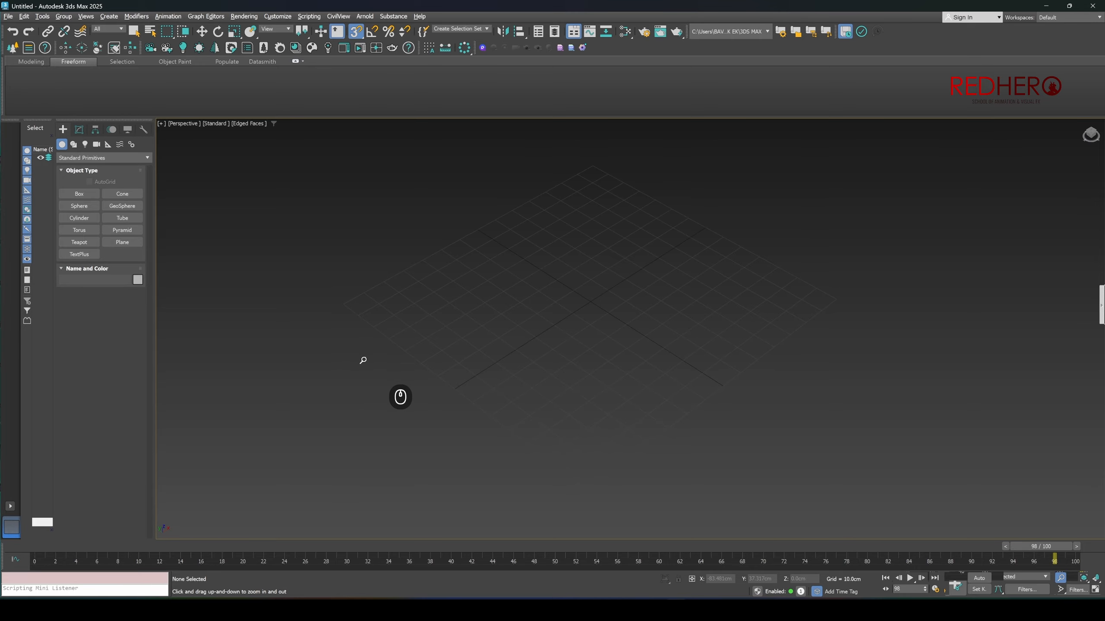
- Dock the Command Panel on the opposite side of the viewport and widen the Scene Explorer to show its full columns
{"action": "left_click_drag", "start_coordinate": [85, 120], "coordinate": [1065, 197]}
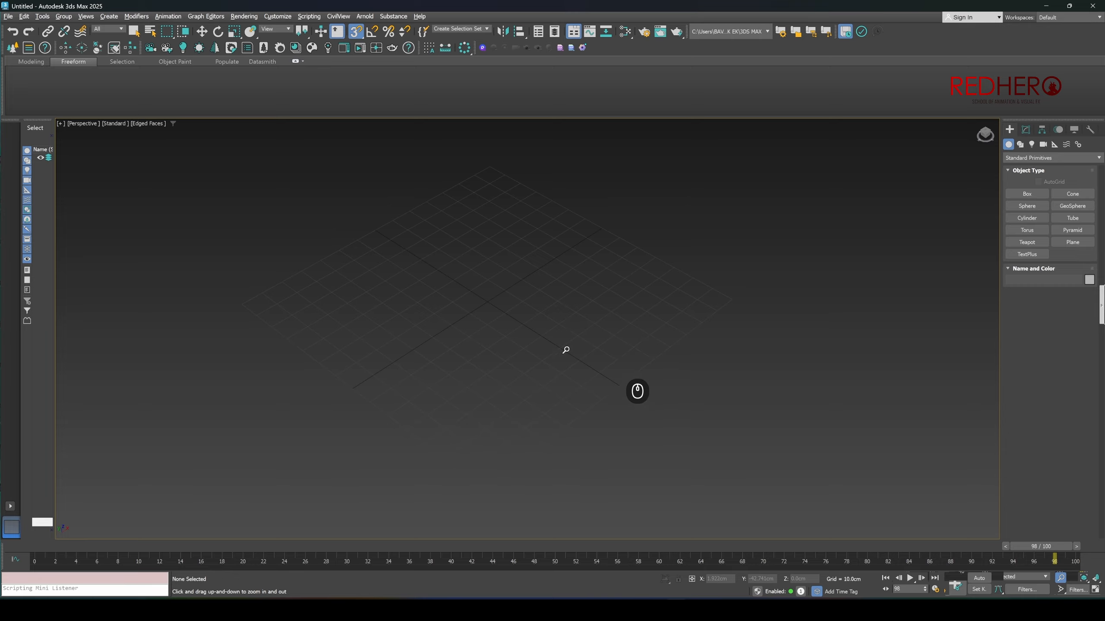
{"action": "left_click_drag", "start_coordinate": [53, 317], "coordinate": [141, 323]}
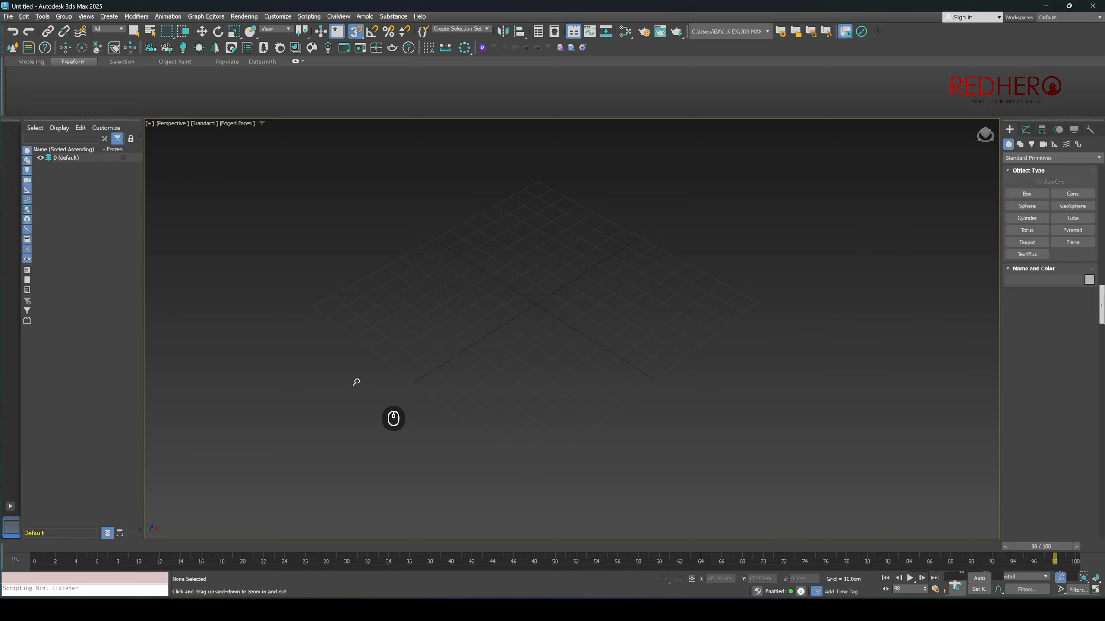
- Create a default project structure in the 3DS max folder inside RD INTERIOR PUBLISH on the Desktop
{"action": "left_click", "coordinate": [9, 16]}
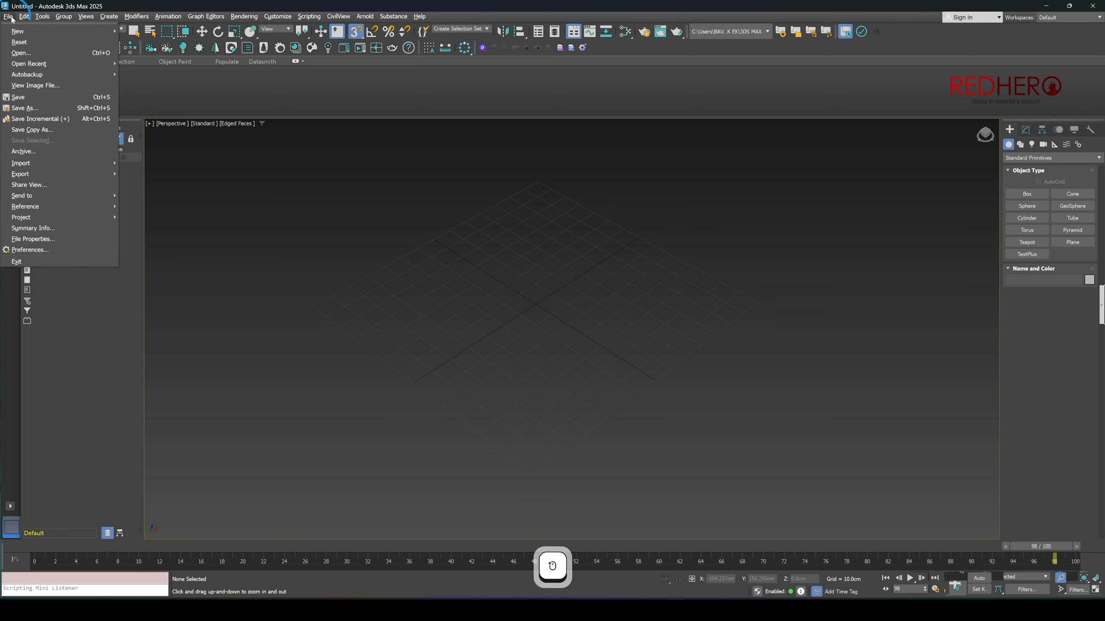
{"action": "left_click", "coordinate": [62, 217]}
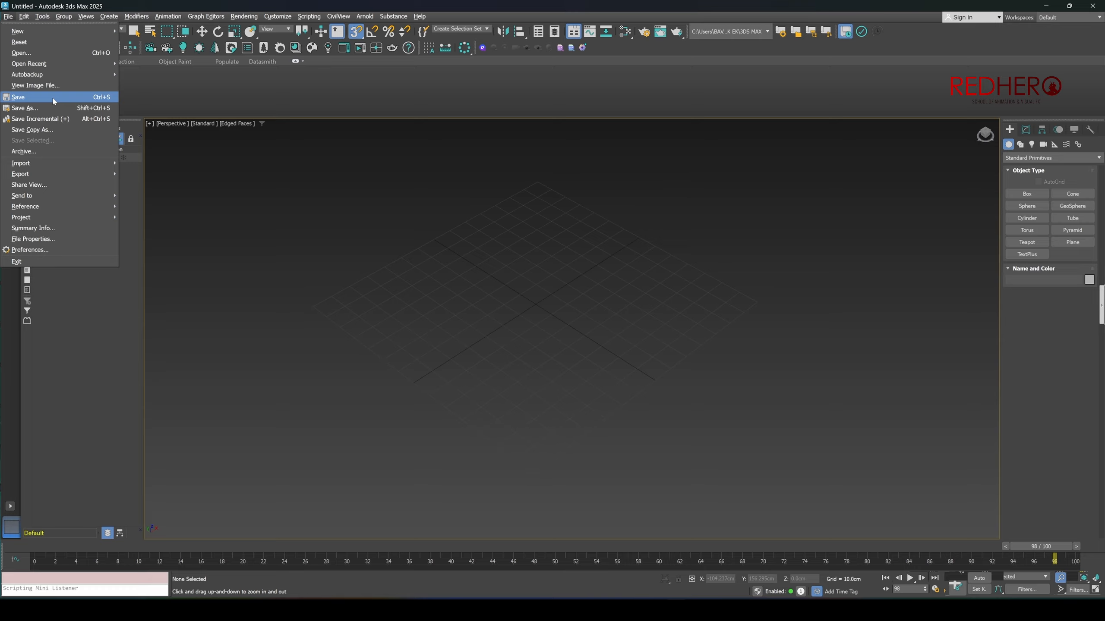
{"action": "mouse_move", "coordinate": [68, 218]}
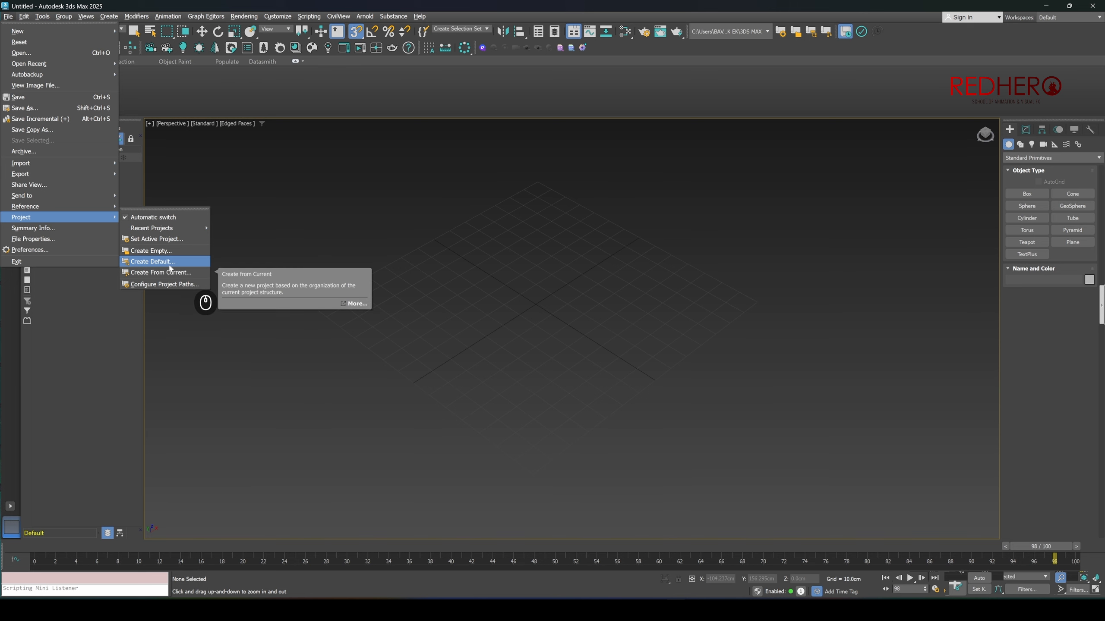
{"action": "left_click", "coordinate": [169, 263]}
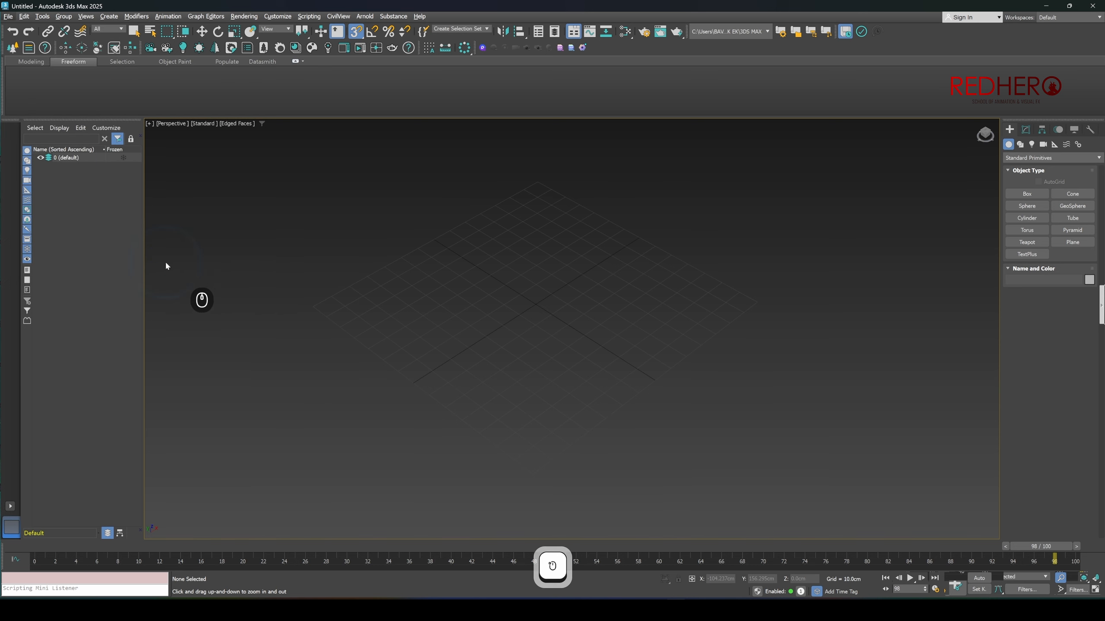
{"action": "left_click_drag", "start_coordinate": [400, 19], "coordinate": [604, 89]}
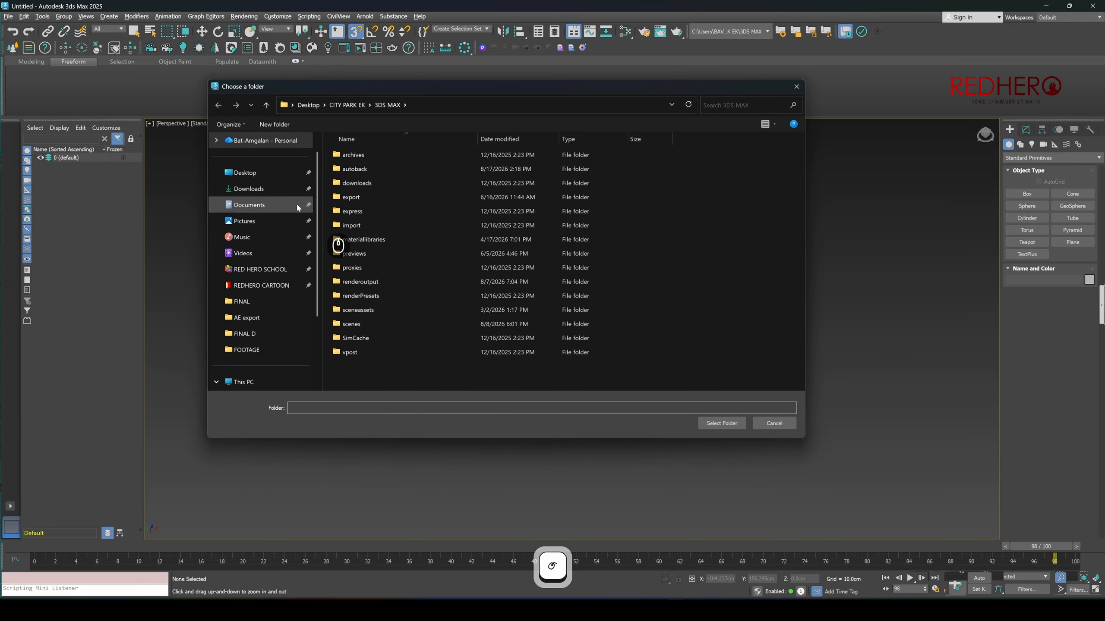
{"action": "left_click", "coordinate": [253, 174]}
{"action": "scroll", "coordinate": [467, 257], "scroll_direction": "down", "scroll_amount": 5}
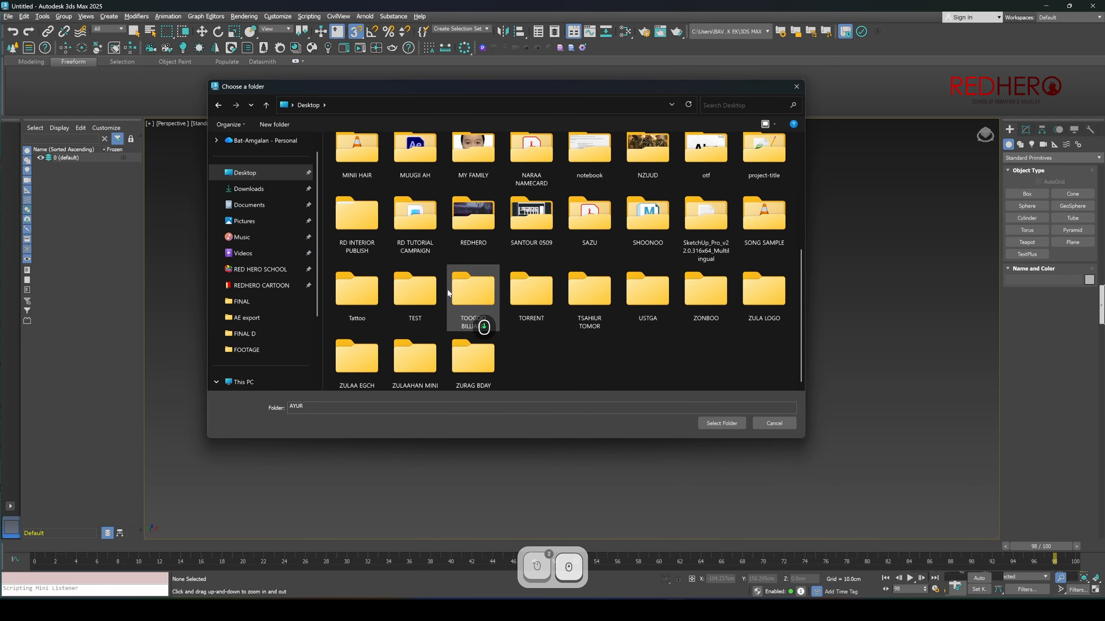
{"action": "key", "text": "r"}
{"action": "double_click", "coordinate": [356, 218]}
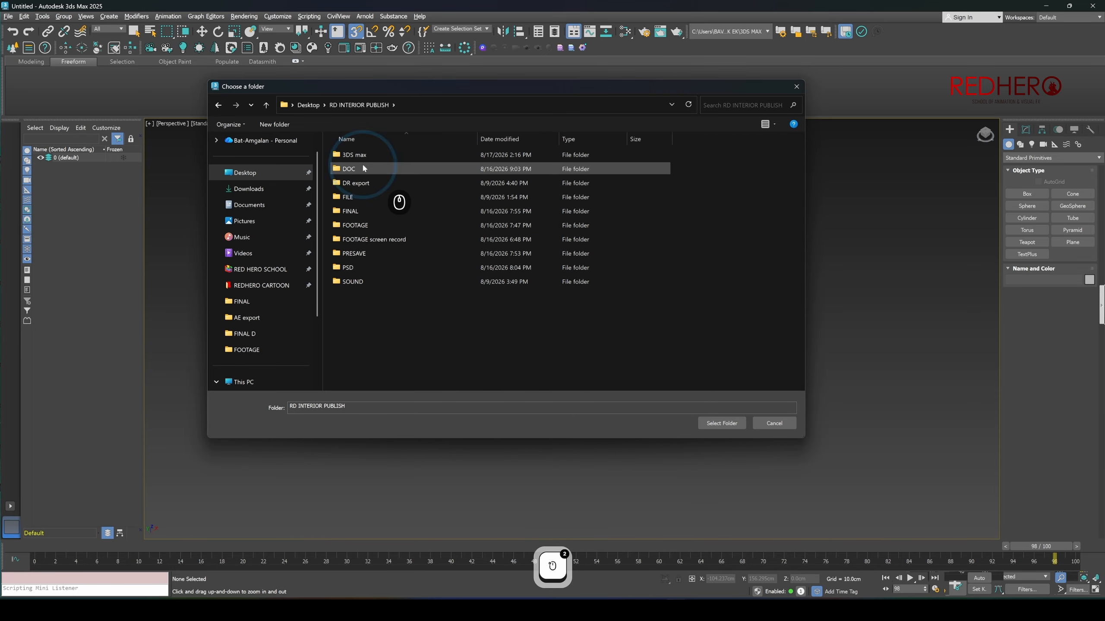
{"action": "left_click", "coordinate": [359, 155]}
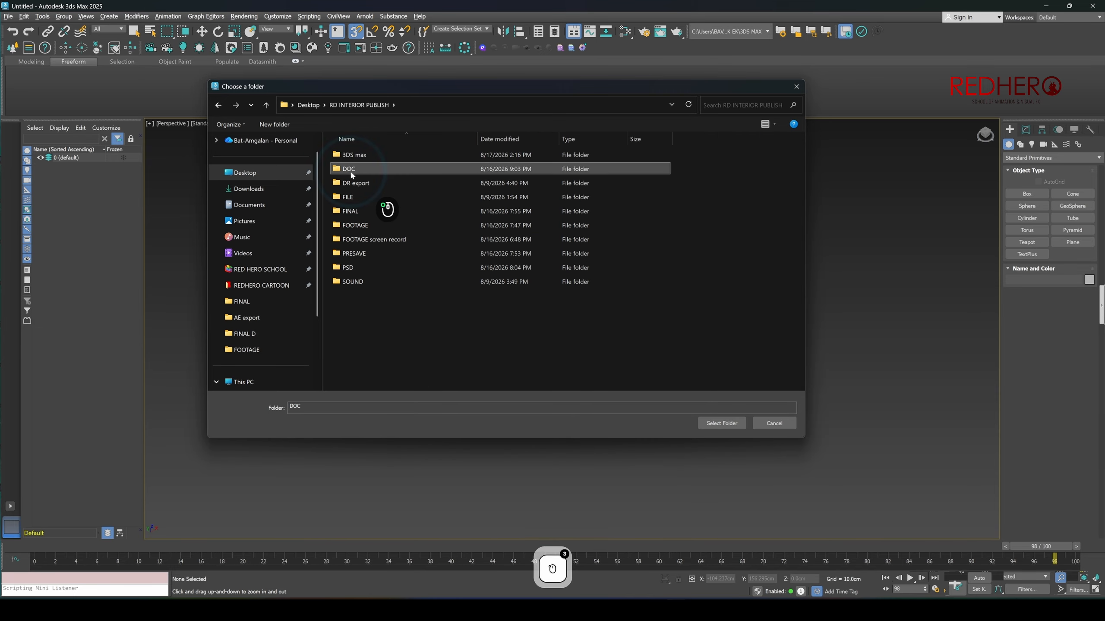
{"action": "double_click", "coordinate": [364, 153]}
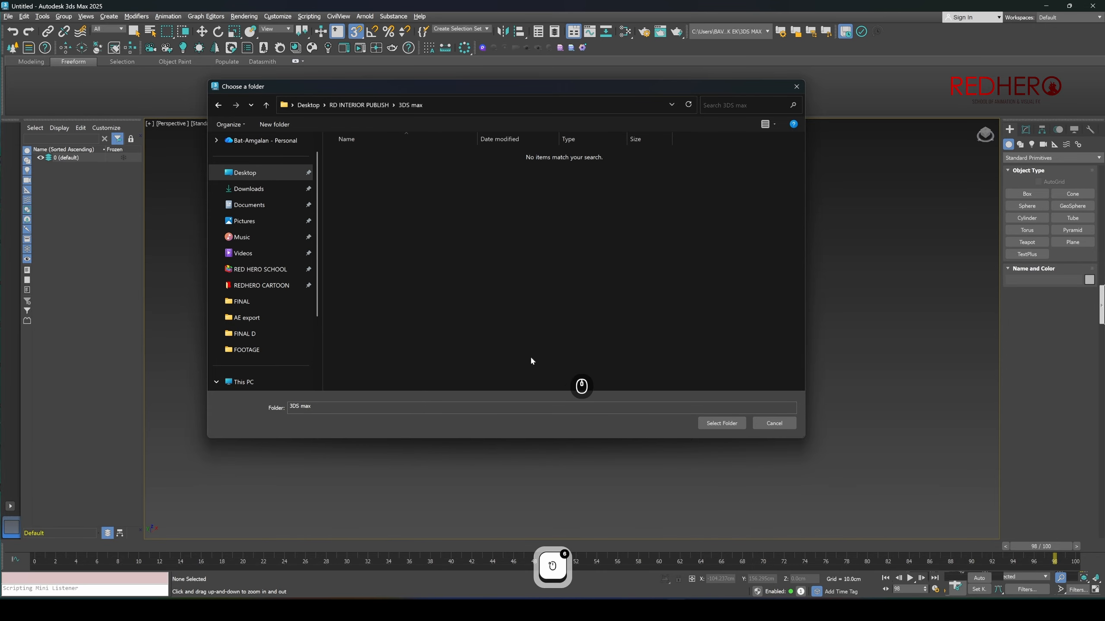
{"action": "left_click", "coordinate": [722, 424]}
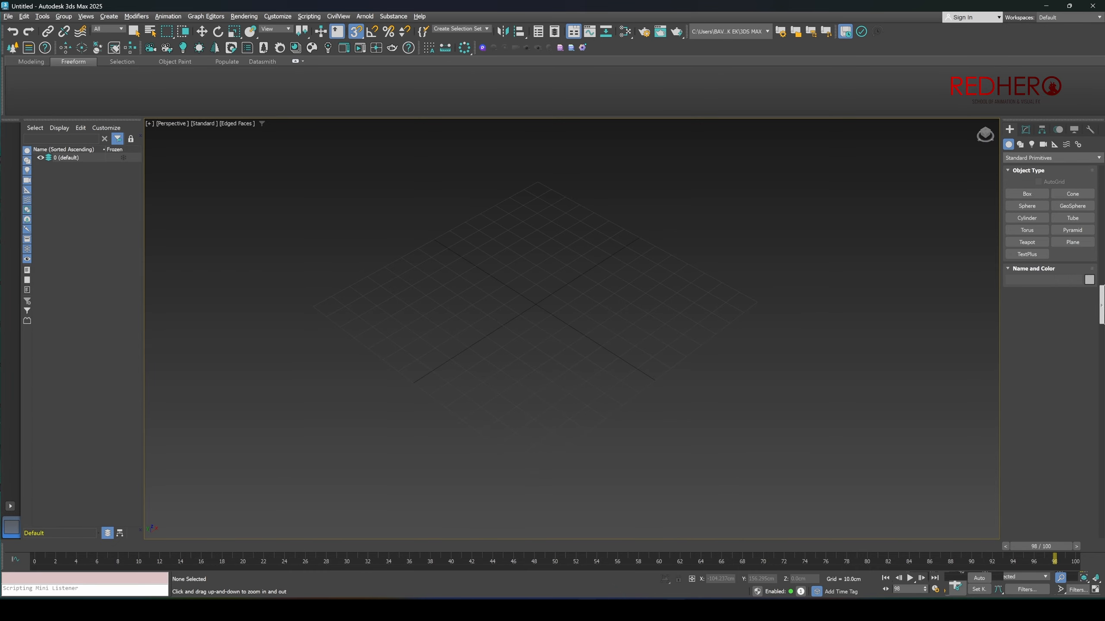
- Switch to File Explorer and open the 3DS max folder in RD INTERIOR PUBLISH to view the generated project files
{"action": "left_click", "coordinate": [582, 610]}
{"action": "left_click", "coordinate": [443, 57]}
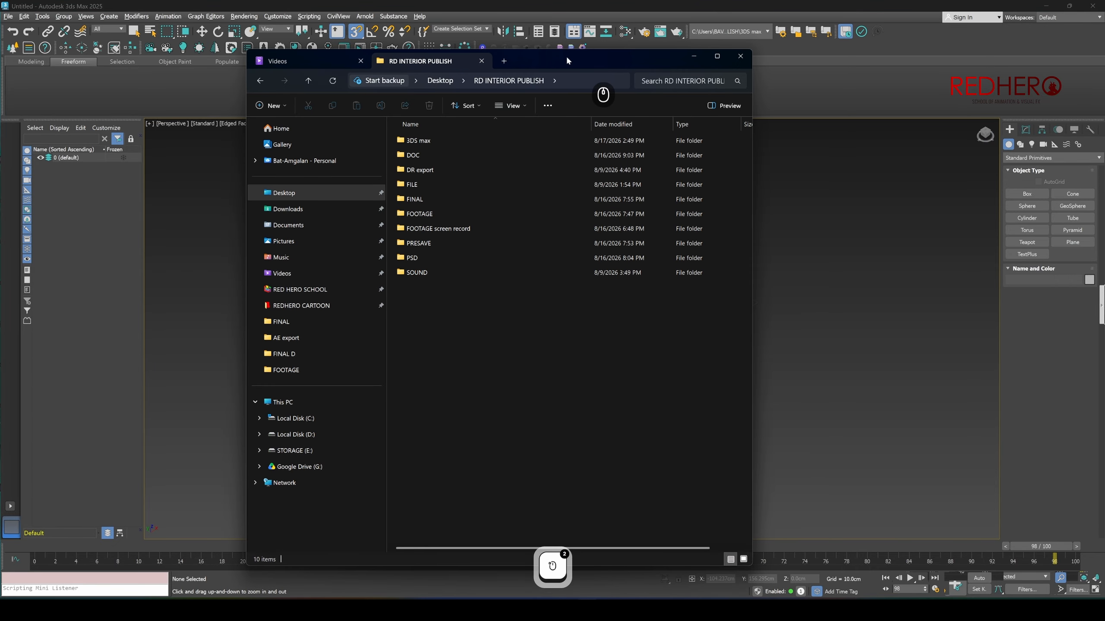
{"action": "left_click_drag", "start_coordinate": [563, 56], "coordinate": [544, 57]}
{"action": "double_click", "coordinate": [399, 141]}
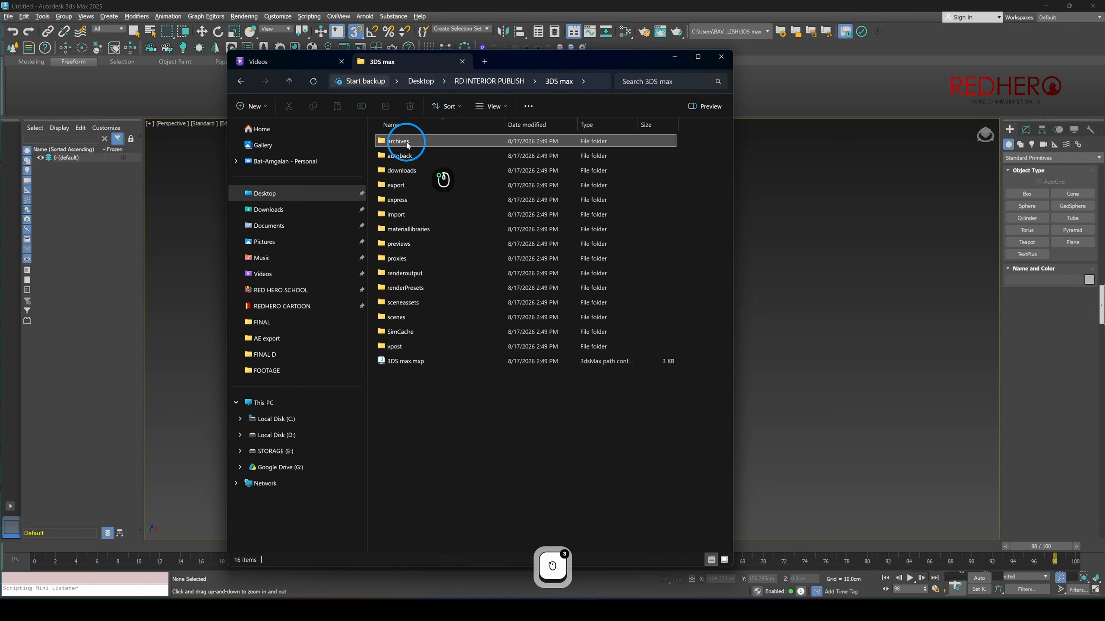
{"action": "left_click", "coordinate": [447, 362]}
{"action": "left_click_drag", "start_coordinate": [644, 421], "coordinate": [377, 133]}
{"action": "left_click", "coordinate": [542, 455]}
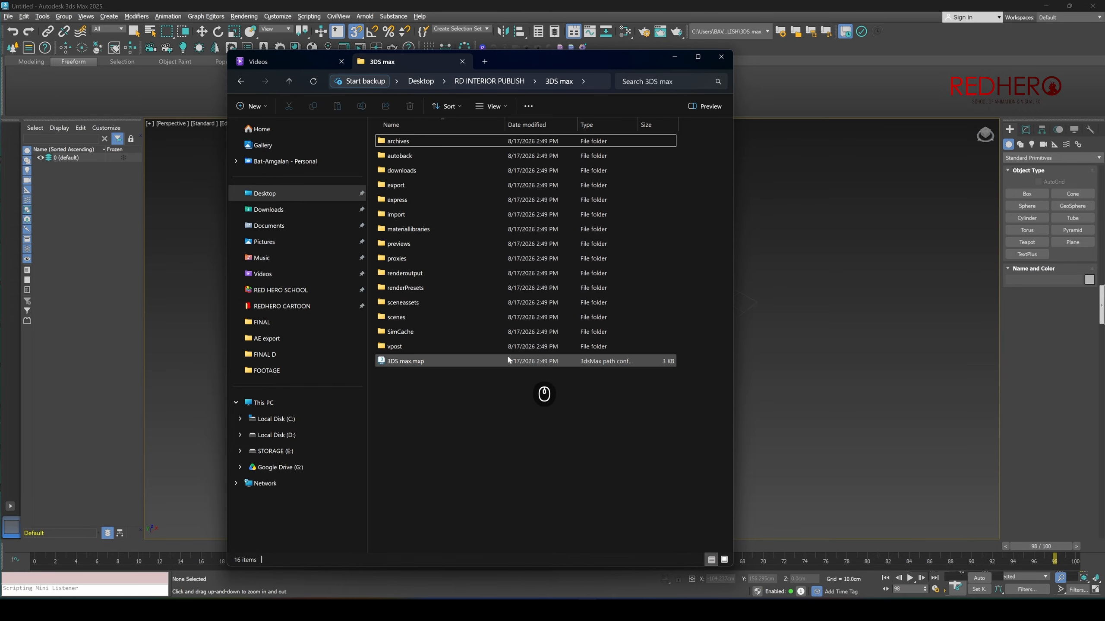
- Examine the project's subfolders, looking inside scenes and renderoutput, and return to 3ds Max
{"action": "left_click", "coordinate": [396, 140]}
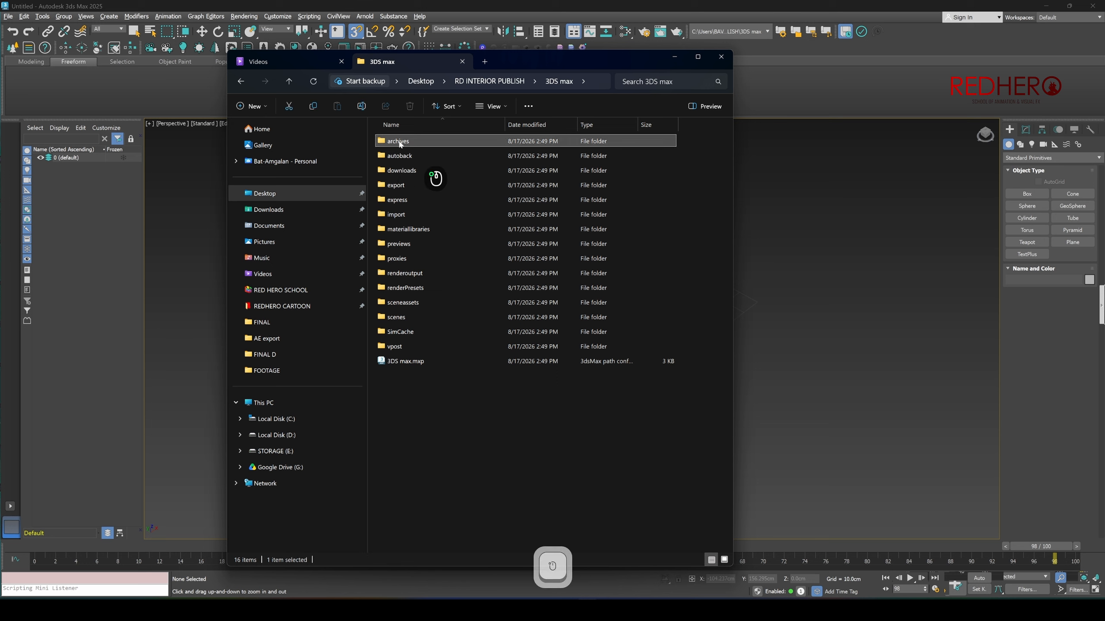
{"action": "left_click", "coordinate": [411, 244]}
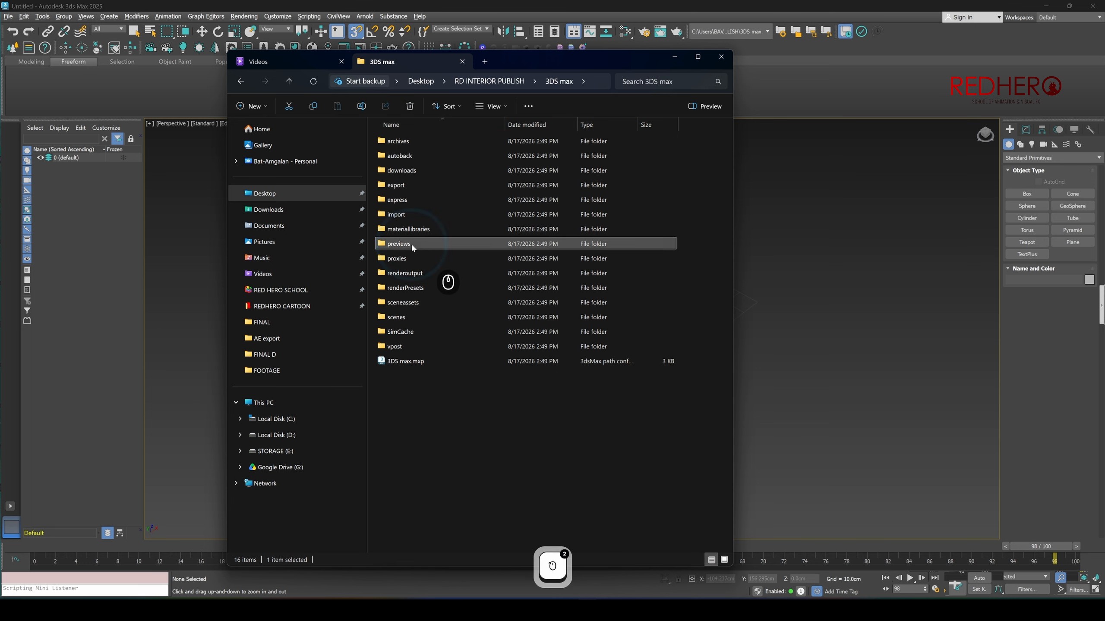
{"action": "left_click", "coordinate": [427, 318]}
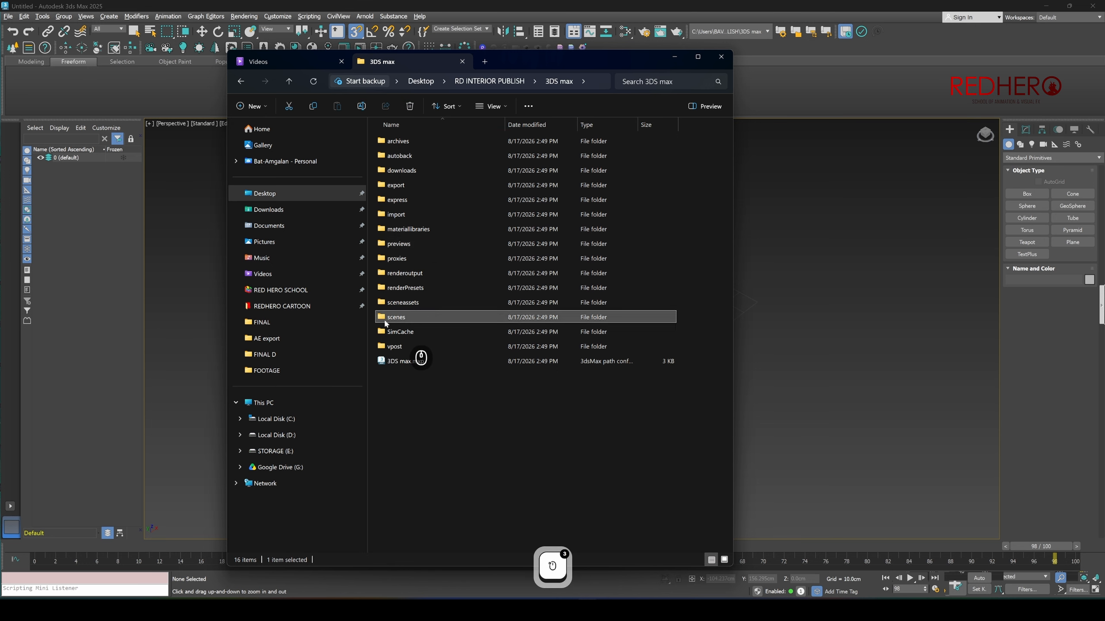
{"action": "double_click", "coordinate": [400, 318]}
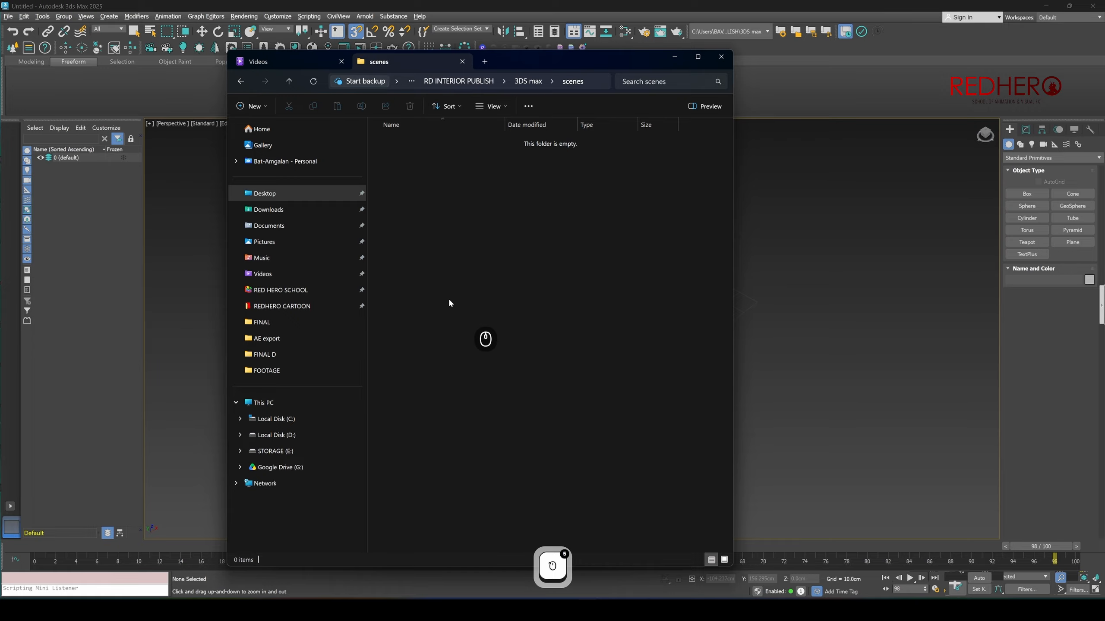
{"action": "key", "text": "alt+Left"}
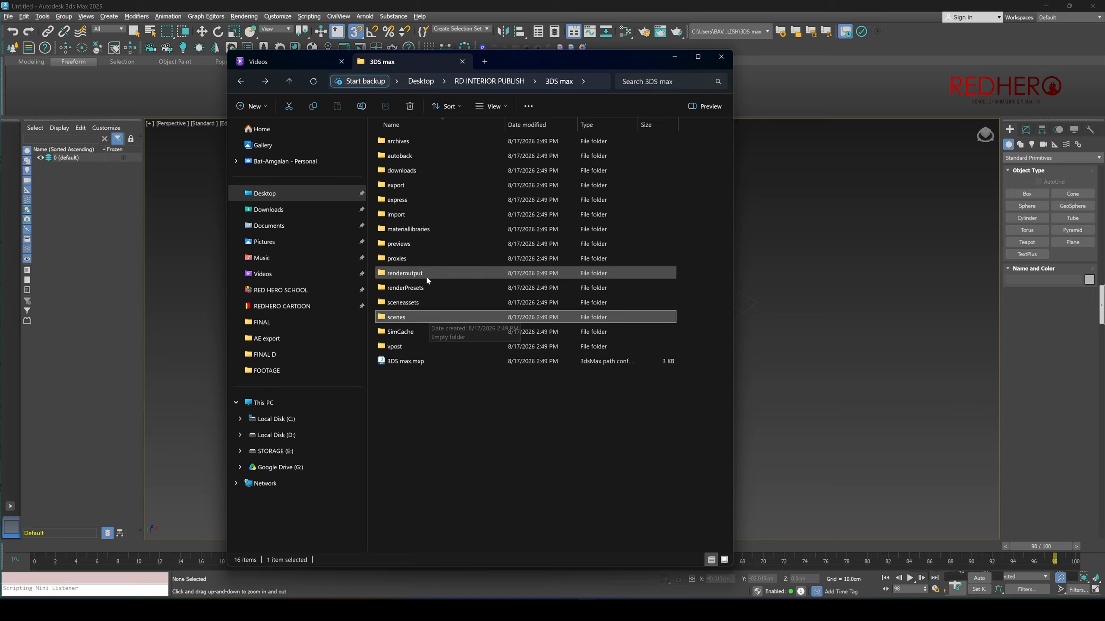
{"action": "left_click", "coordinate": [411, 274]}
{"action": "double_click", "coordinate": [402, 274]}
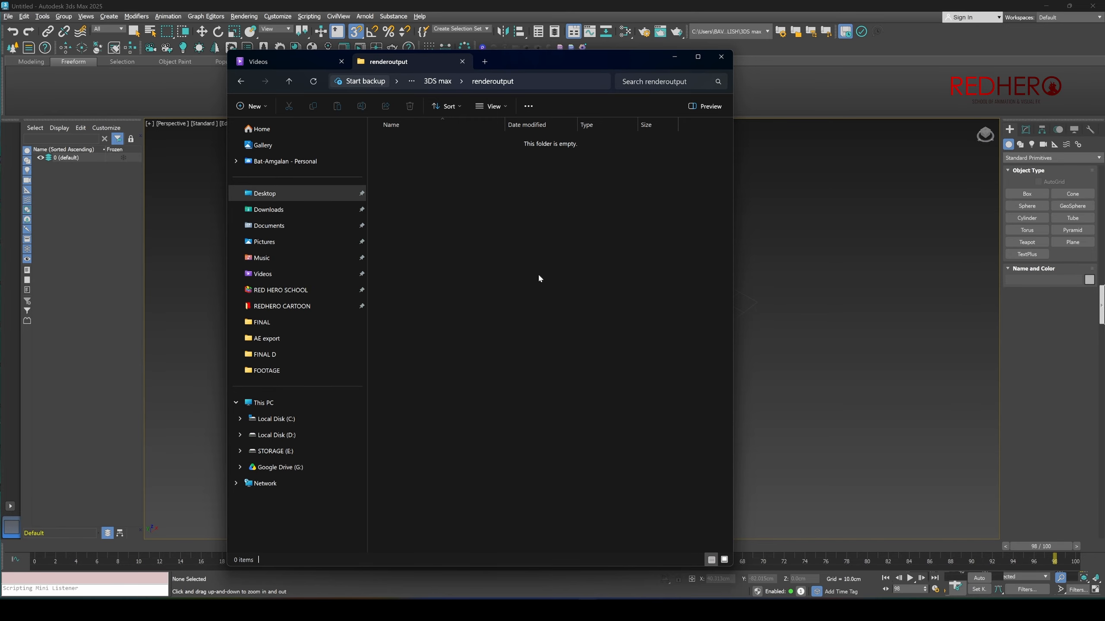
{"action": "key", "text": "alt+Left"}
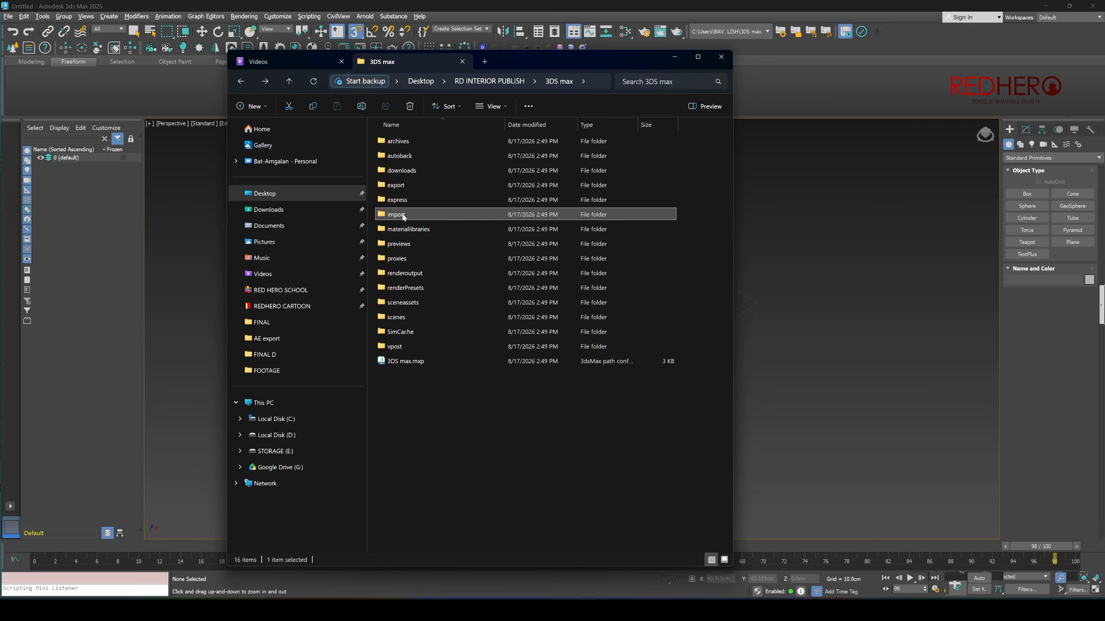
{"action": "left_click", "coordinate": [395, 186]}
{"action": "left_click", "coordinate": [413, 170]}
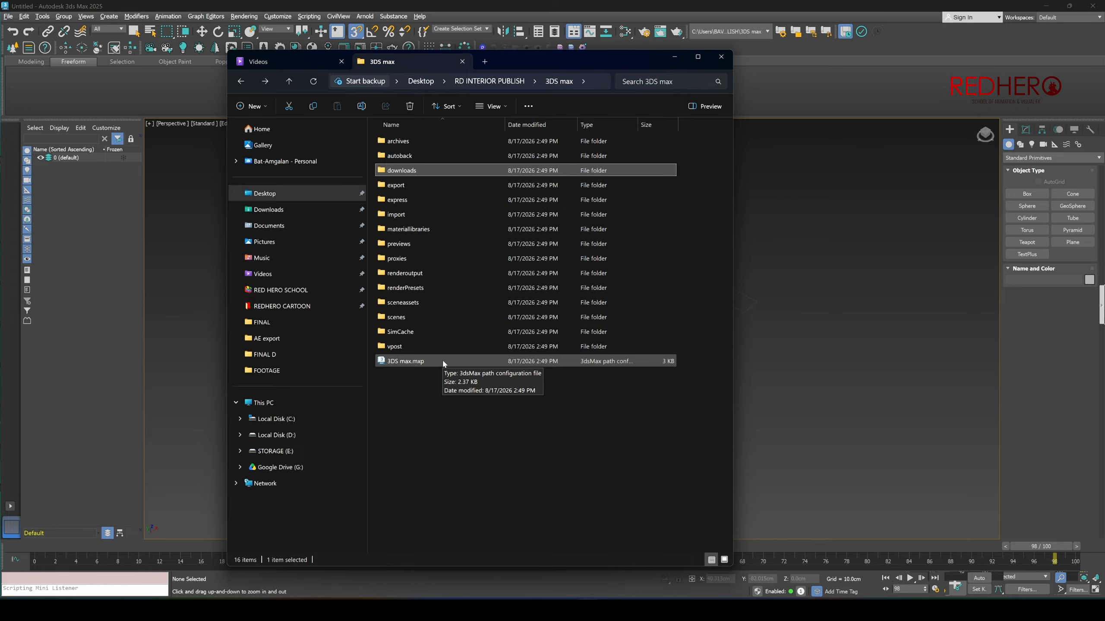
{"action": "left_click", "coordinate": [876, 305]}
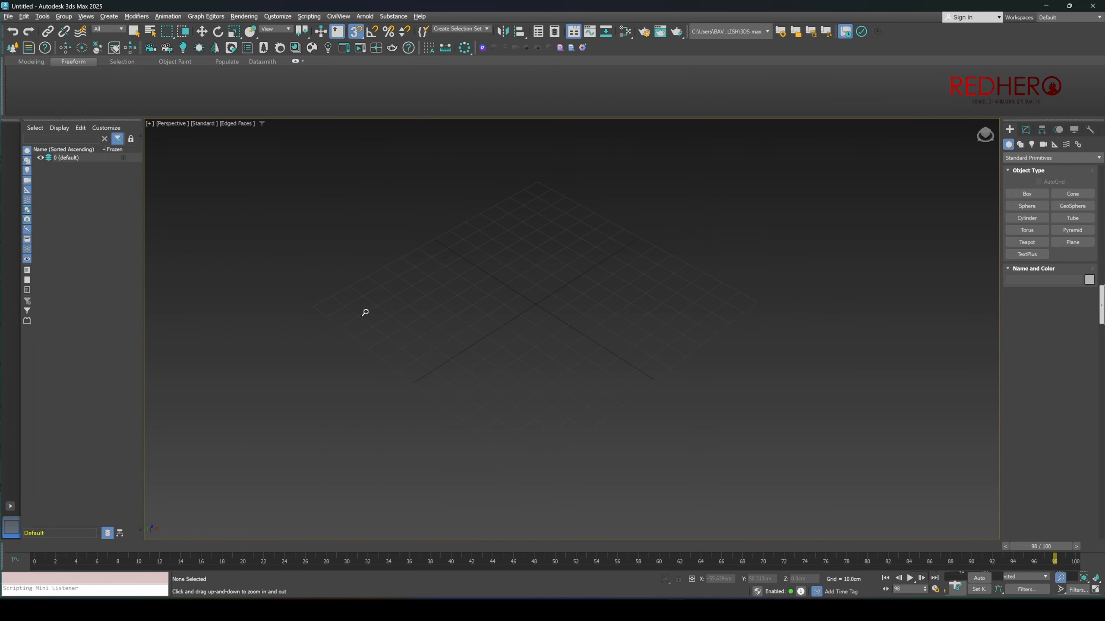
- Save the scene as video 002 in the project's scenes folder, using the 3ds Max (*.max) file type
{"action": "left_click", "coordinate": [9, 16]}
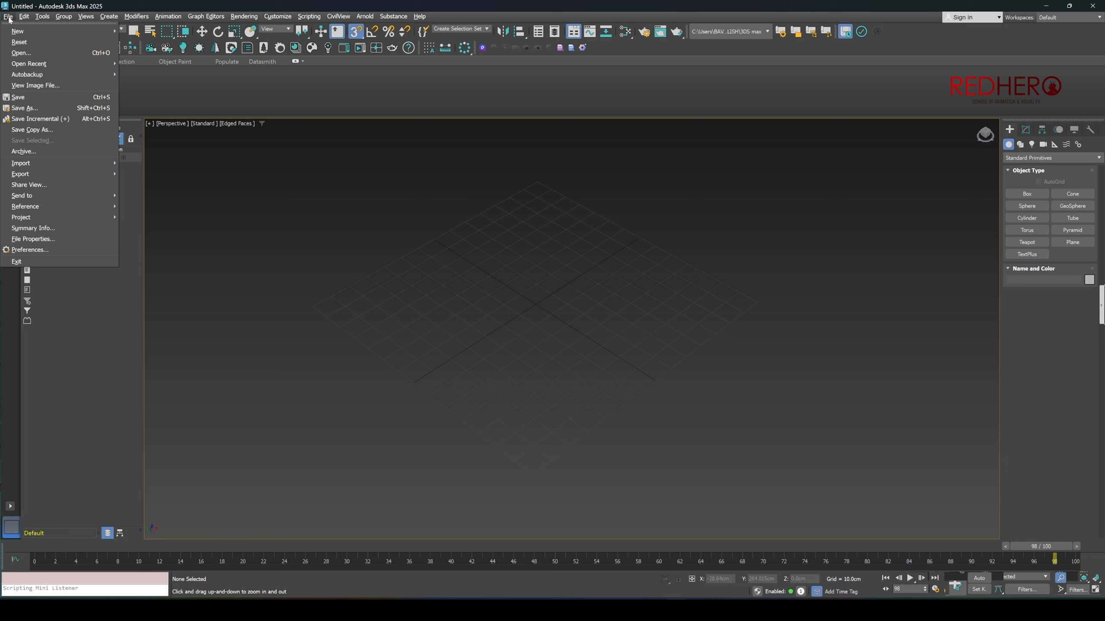
{"action": "left_click", "coordinate": [36, 98]}
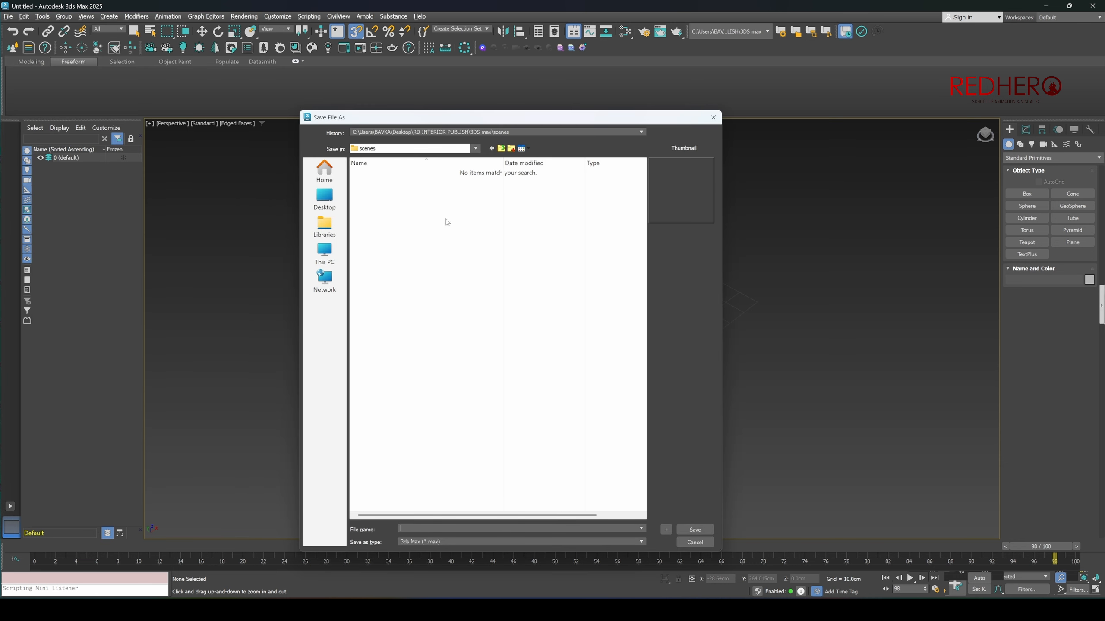
{"action": "left_click", "coordinate": [483, 103]}
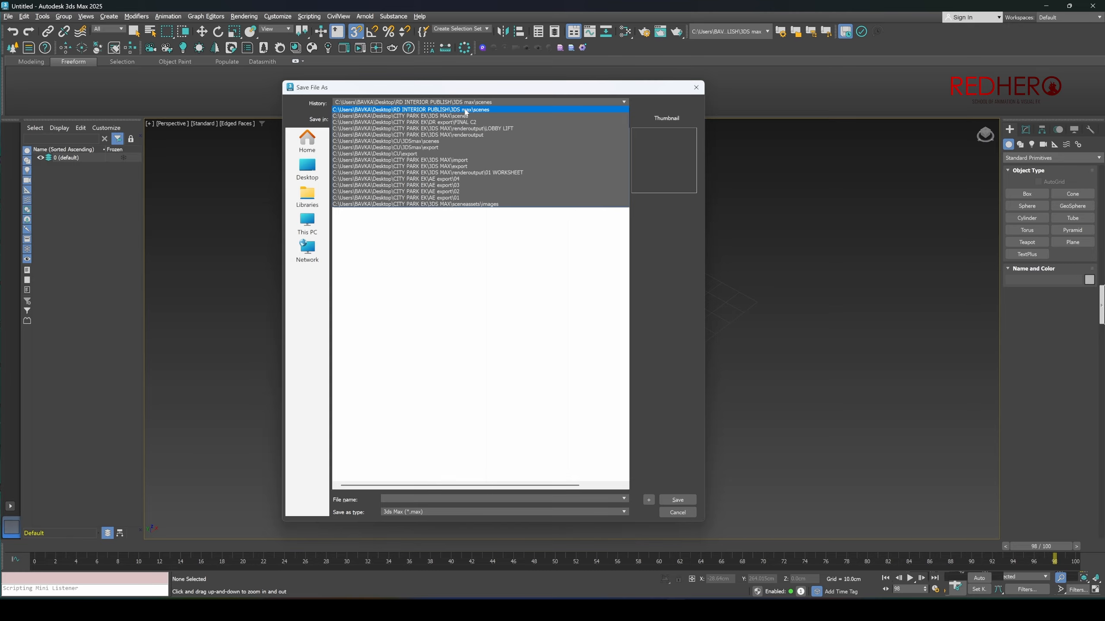
{"action": "left_click", "coordinate": [488, 109]}
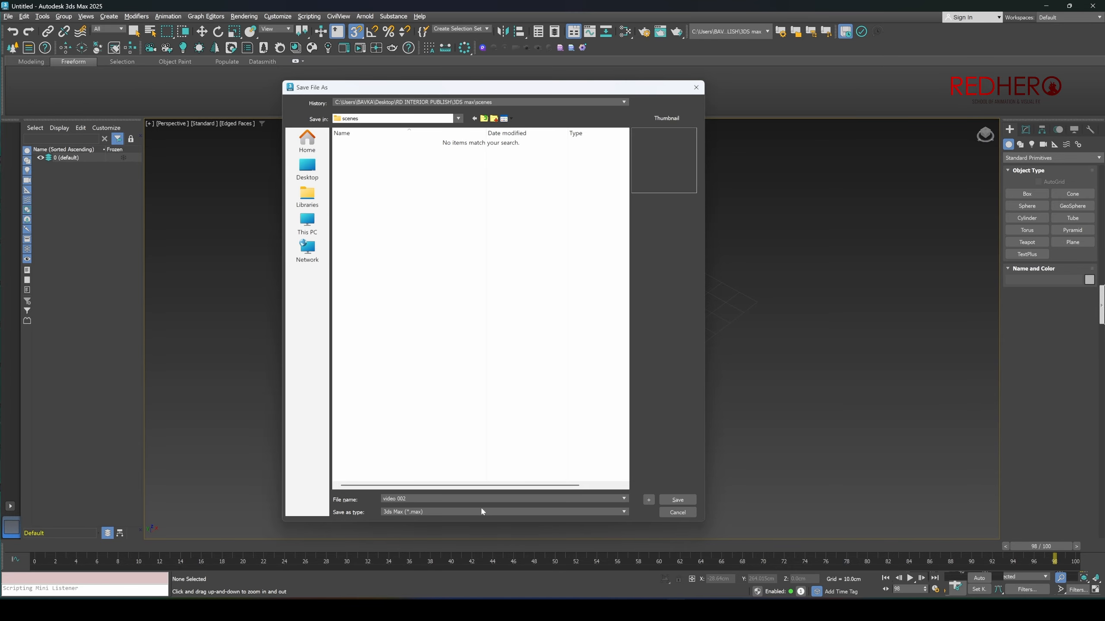
{"action": "left_click", "coordinate": [493, 512]}
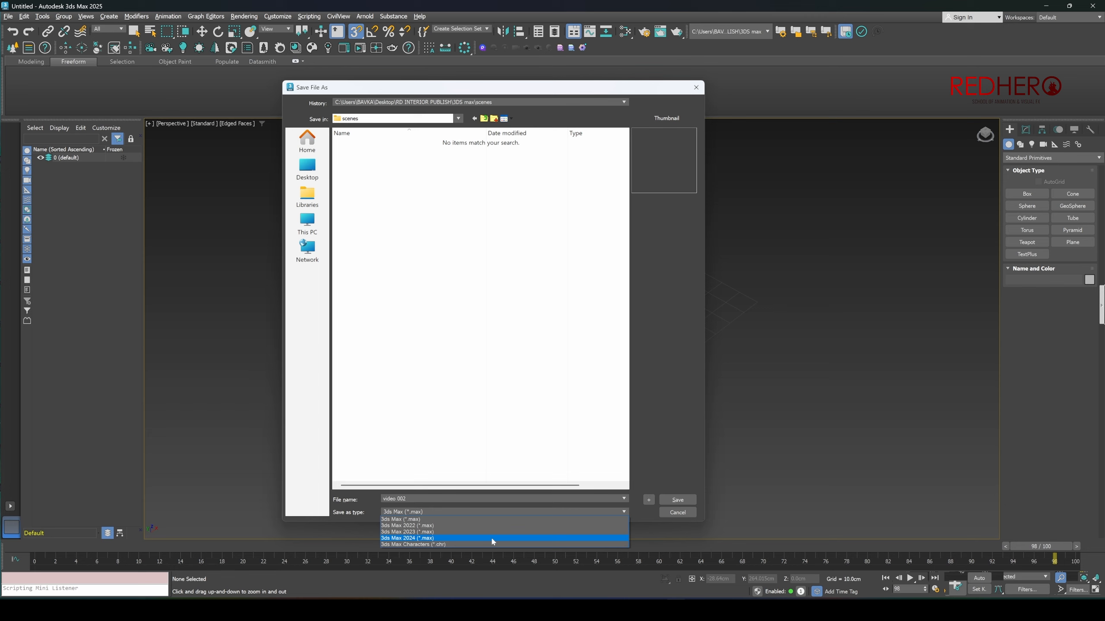
{"action": "left_click", "coordinate": [502, 512]}
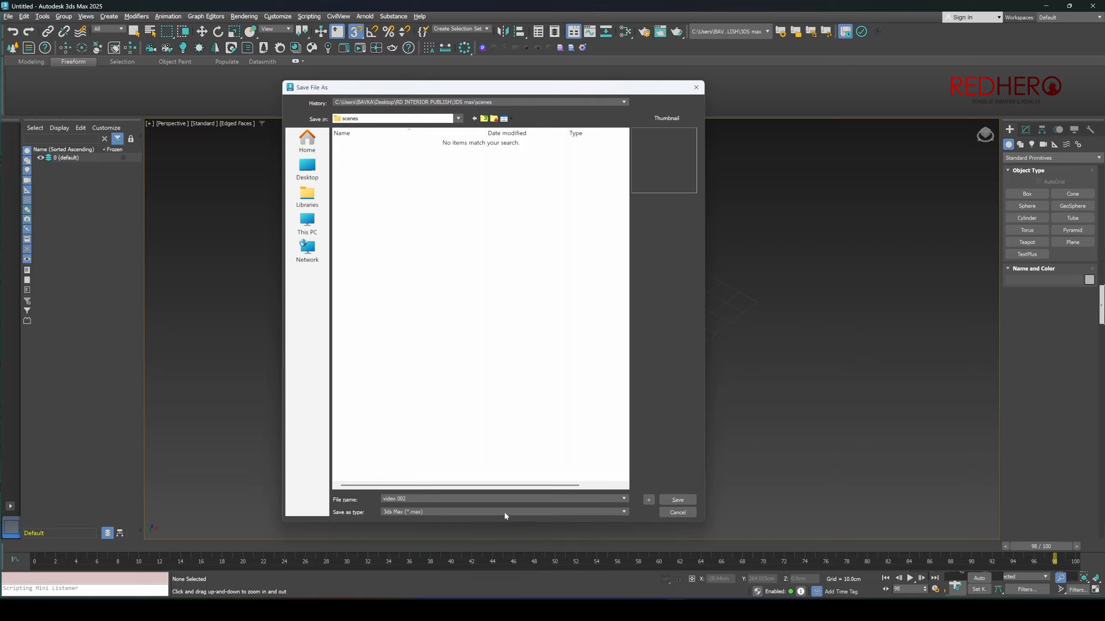
{"action": "left_click", "coordinate": [685, 503]}
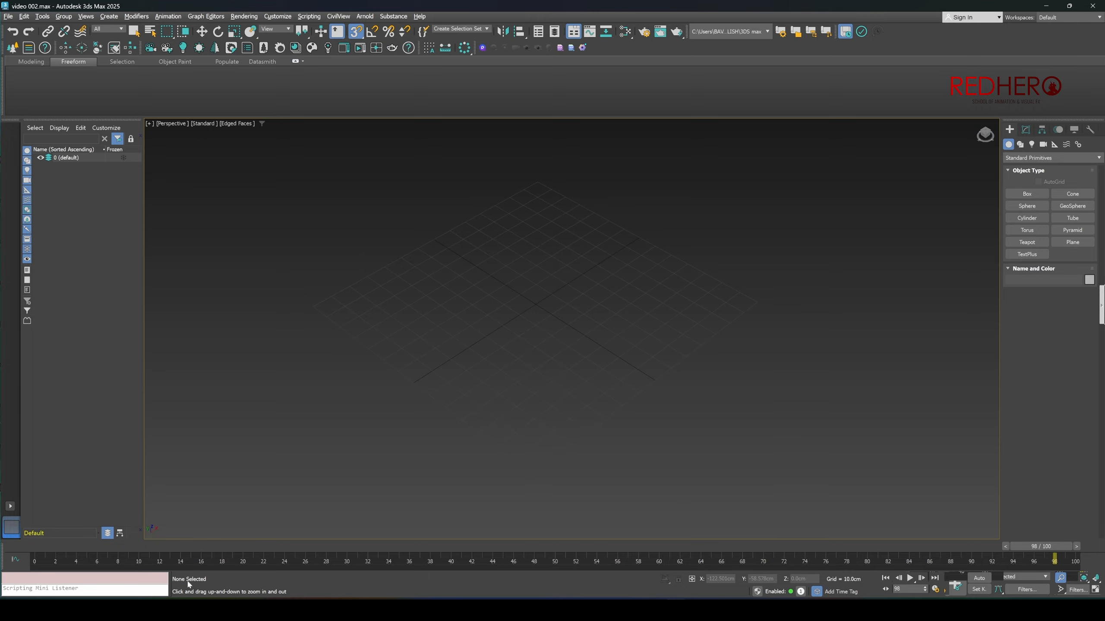
- Show the polygon modeling tools in the ribbon, and in Units Setup keep Metric Centimeters as the display unit scale
{"action": "left_click", "coordinate": [37, 63]}
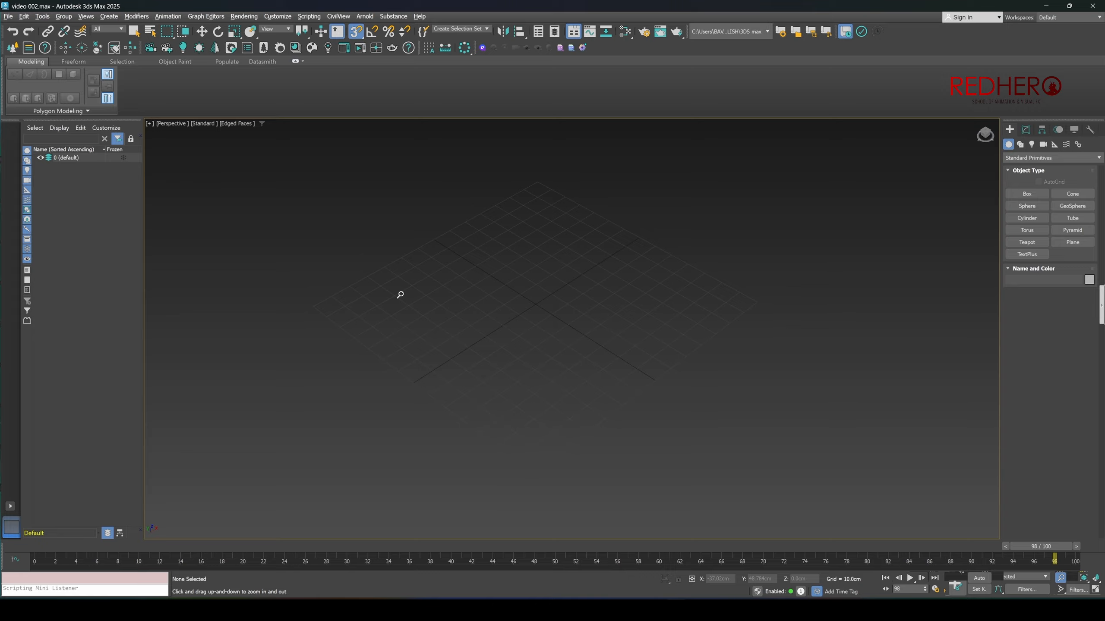
{"action": "left_click", "coordinate": [277, 17]}
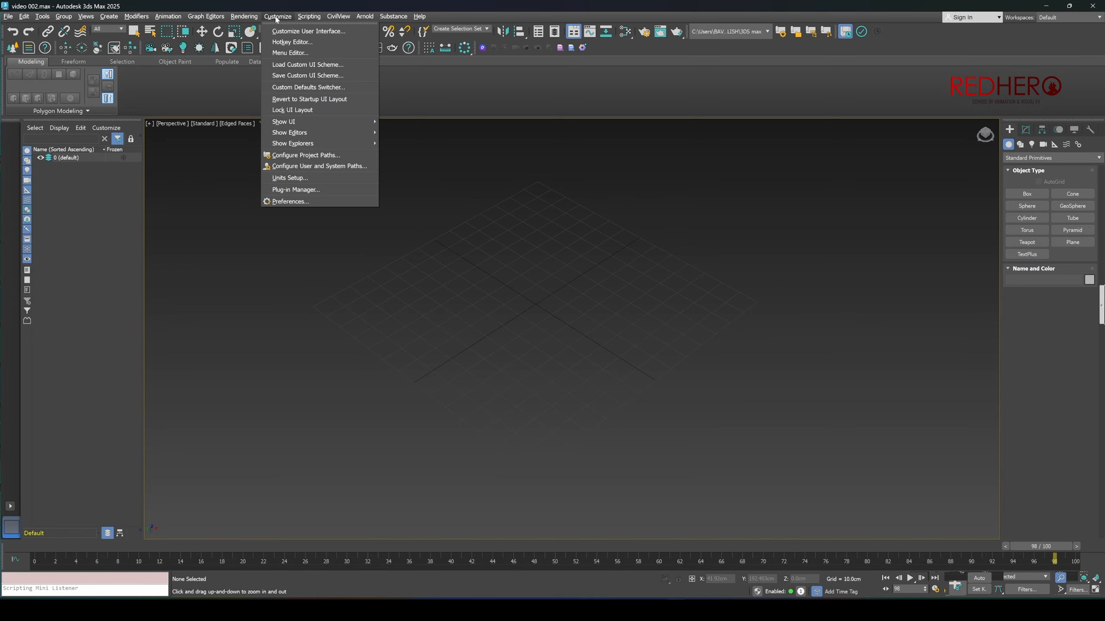
{"action": "left_click", "coordinate": [305, 177]}
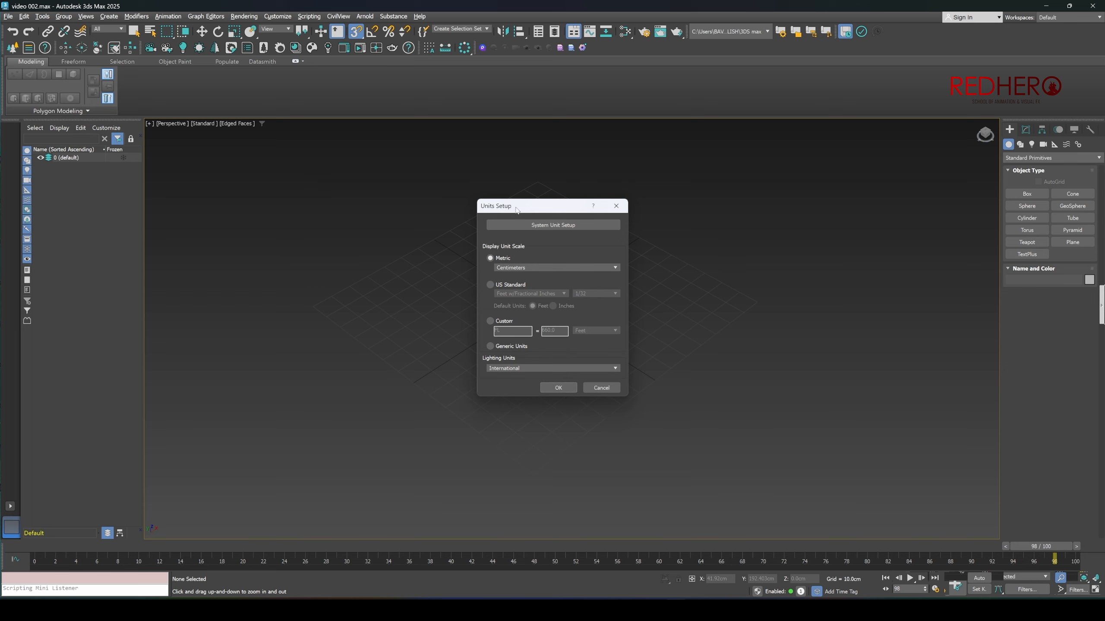
{"action": "left_click_drag", "start_coordinate": [516, 210], "coordinate": [482, 211]}
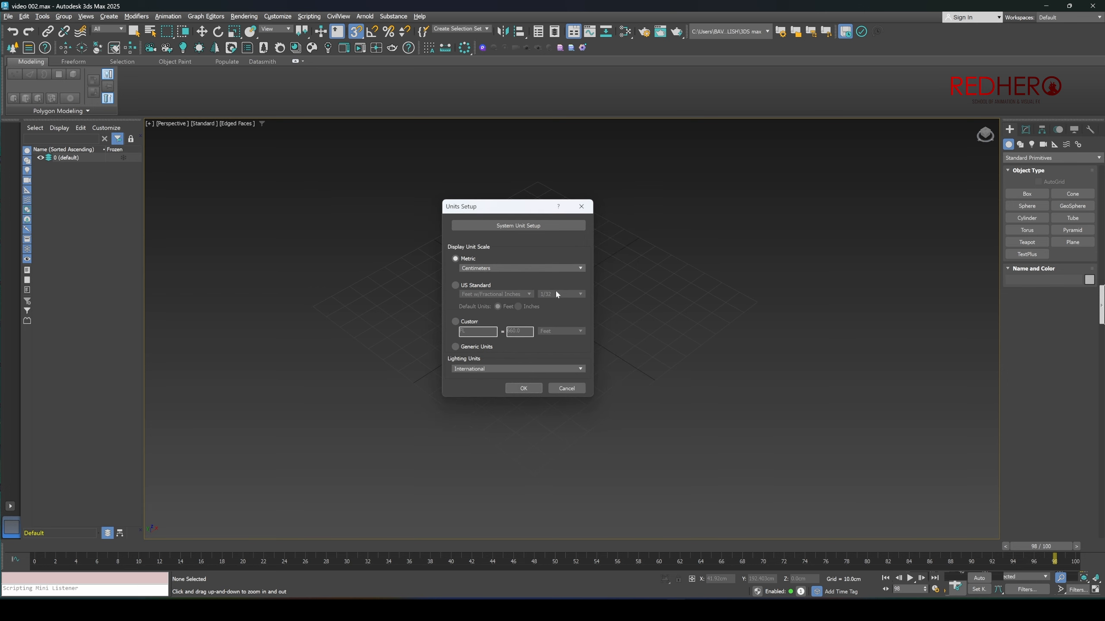
{"action": "left_click", "coordinate": [495, 270]}
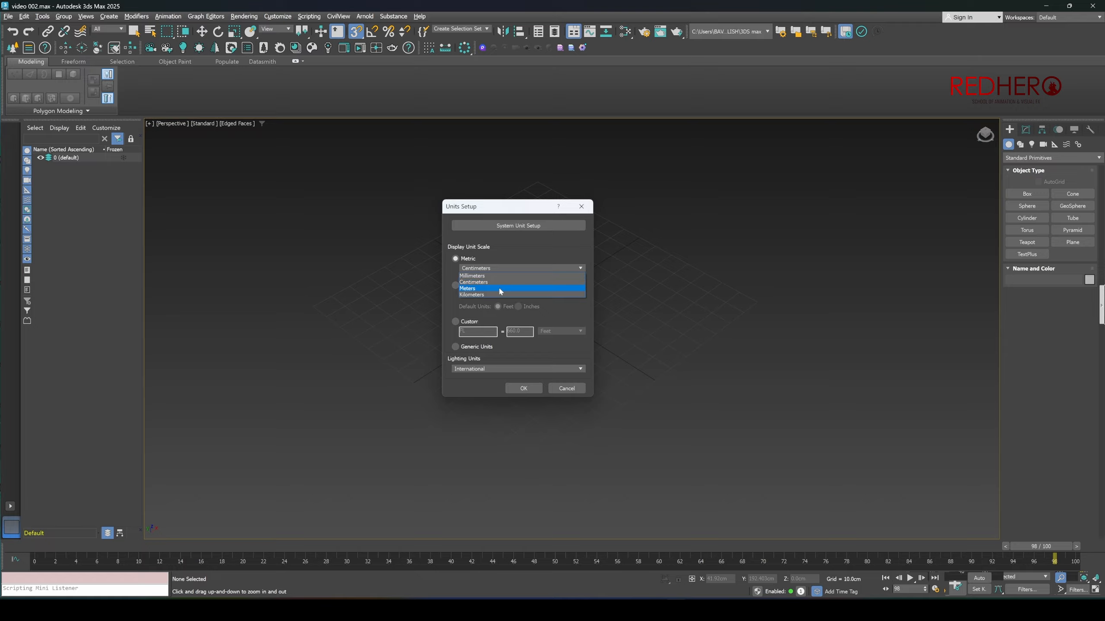
{"action": "left_click", "coordinate": [518, 267]}
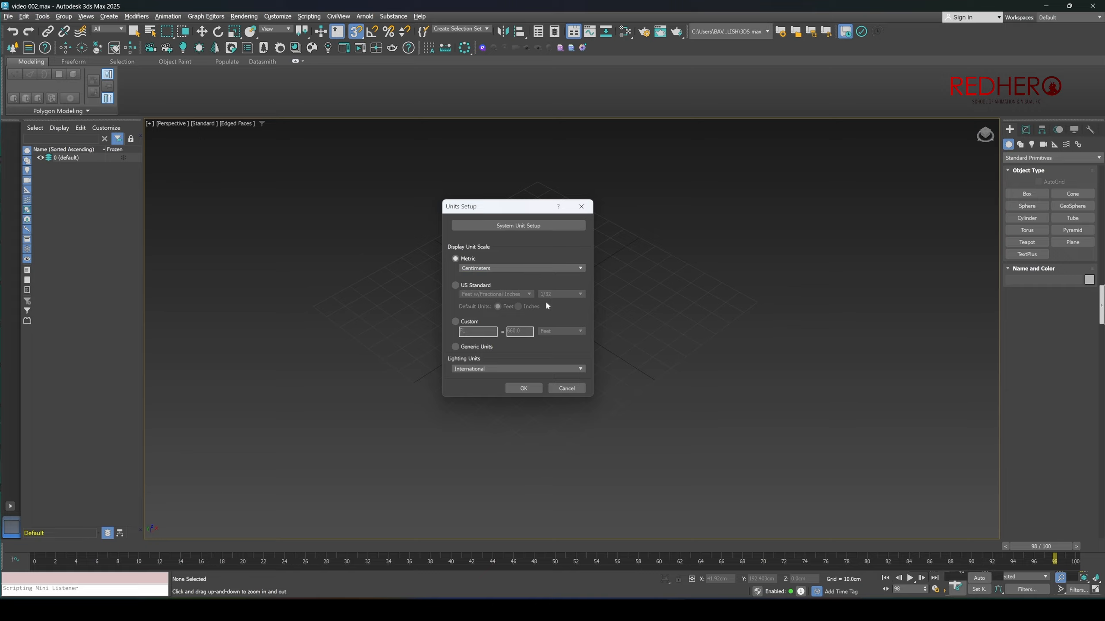
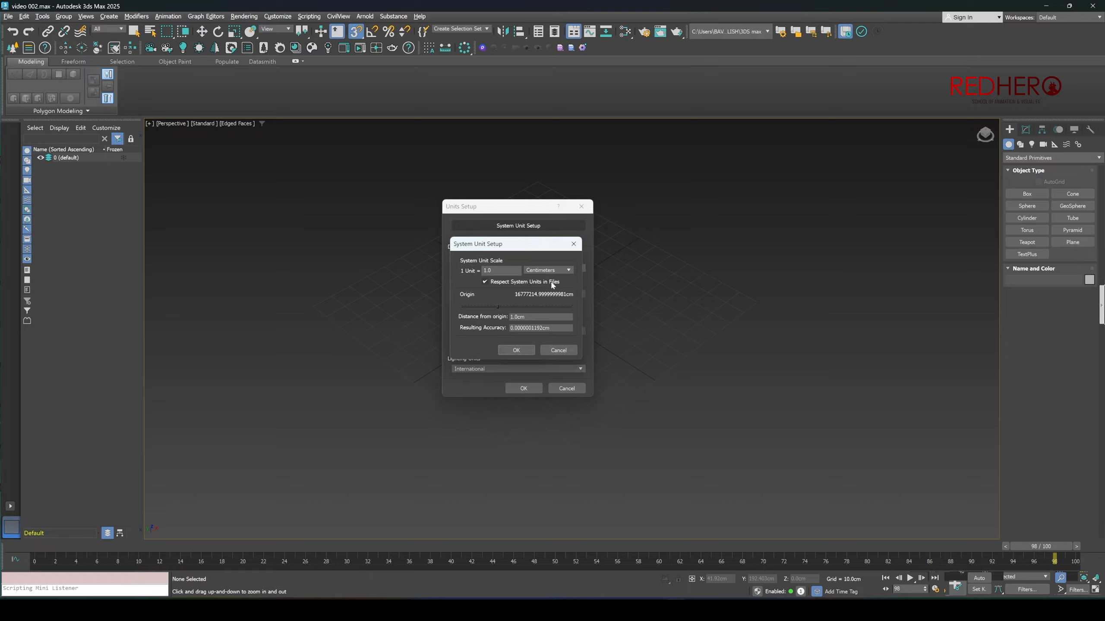
- Keep the system unit scale at 1 unit = 1.0 Centimeters and accept the units setup
{"action": "left_click", "coordinate": [561, 271]}
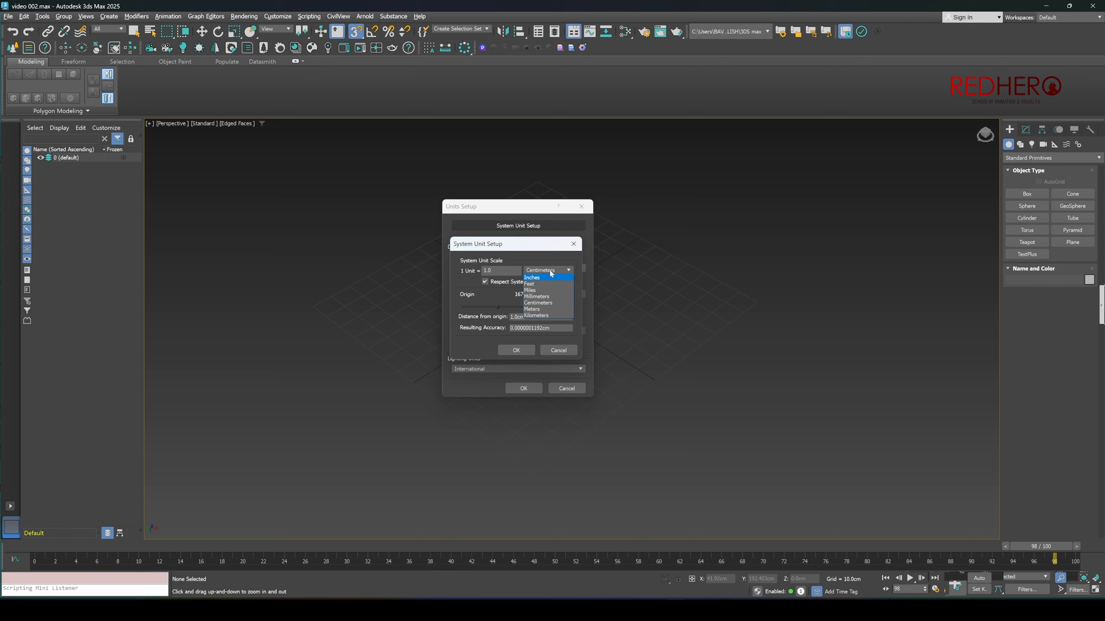
{"action": "left_click", "coordinate": [550, 271]}
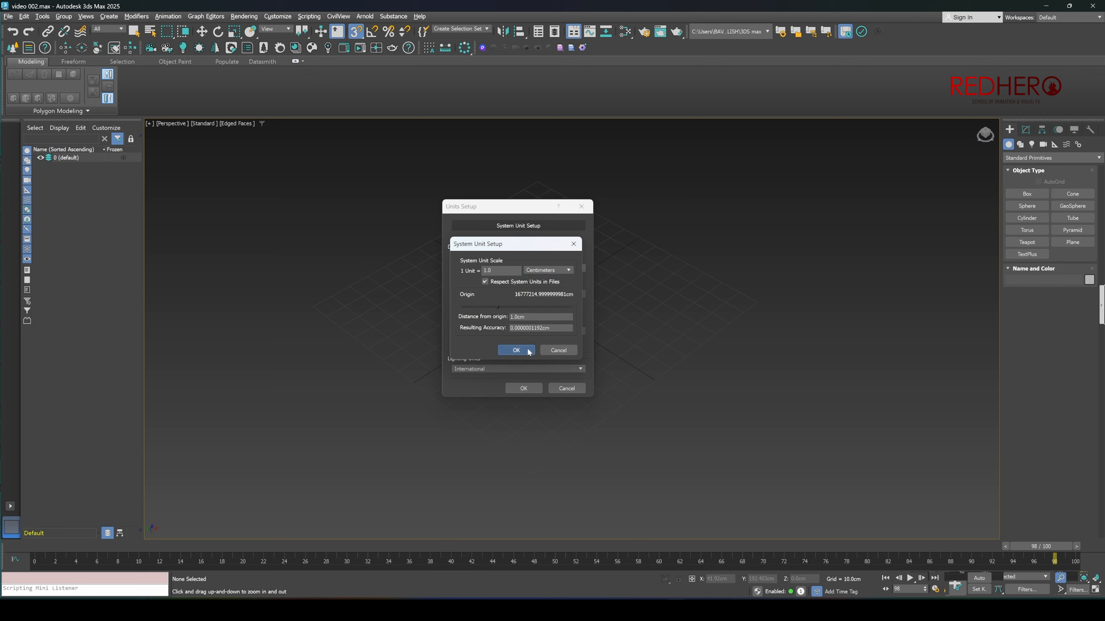
{"action": "left_click", "coordinate": [519, 350]}
{"action": "left_click", "coordinate": [534, 389]}
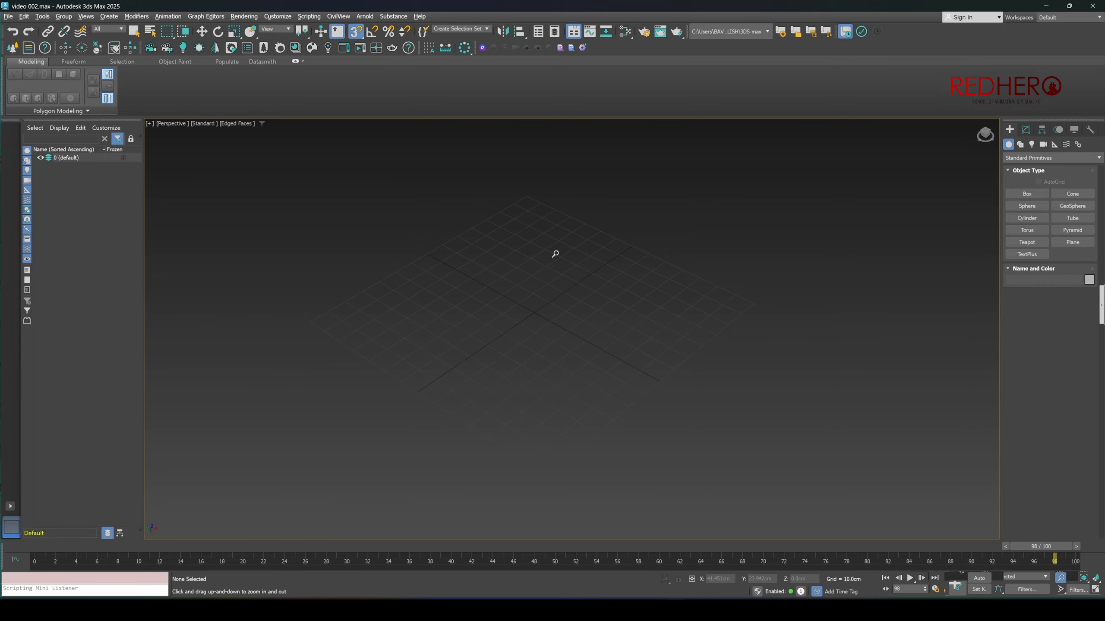
- Try the Alt Menu and Toolbar workspace and return to the Default workspace
{"action": "left_click", "coordinate": [1071, 18]}
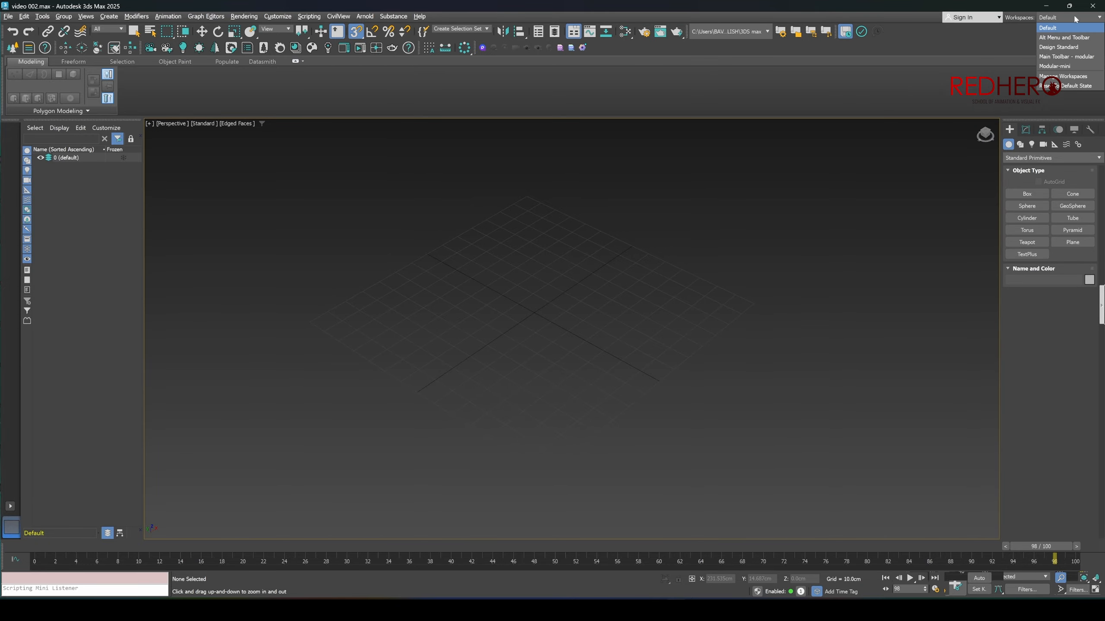
{"action": "left_click", "coordinate": [1063, 39]}
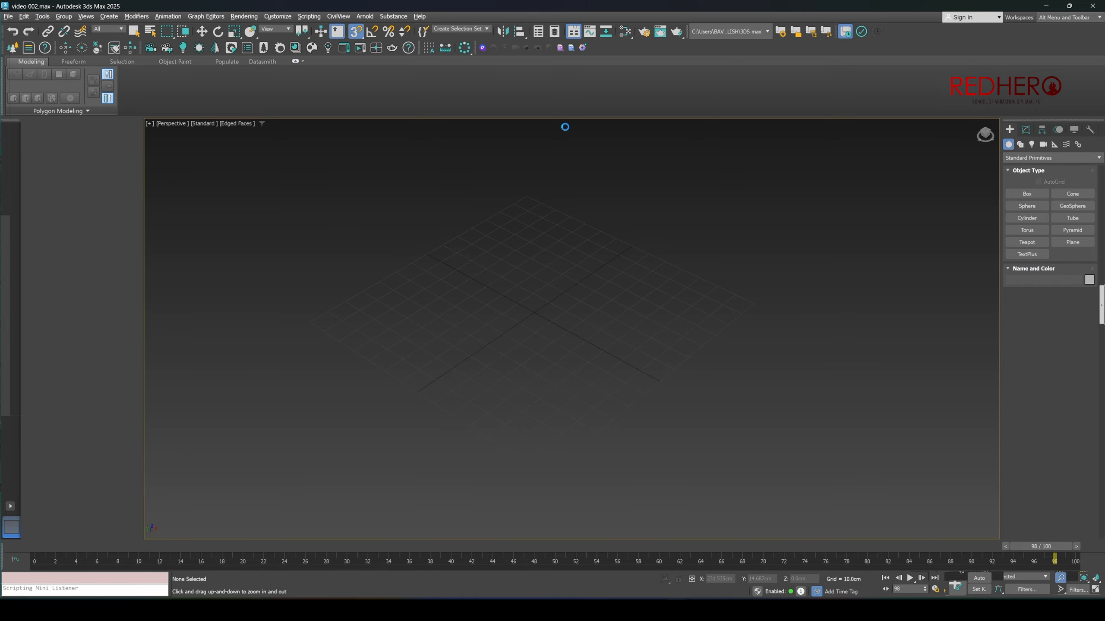
{"action": "left_click", "coordinate": [1074, 18]}
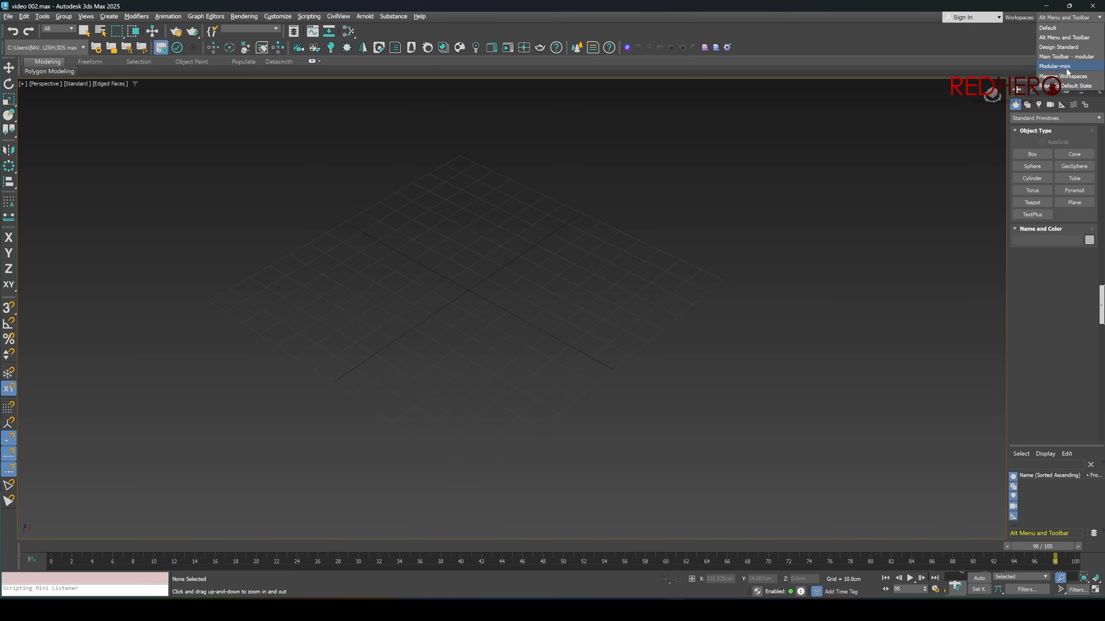
{"action": "left_click", "coordinate": [1068, 28]}
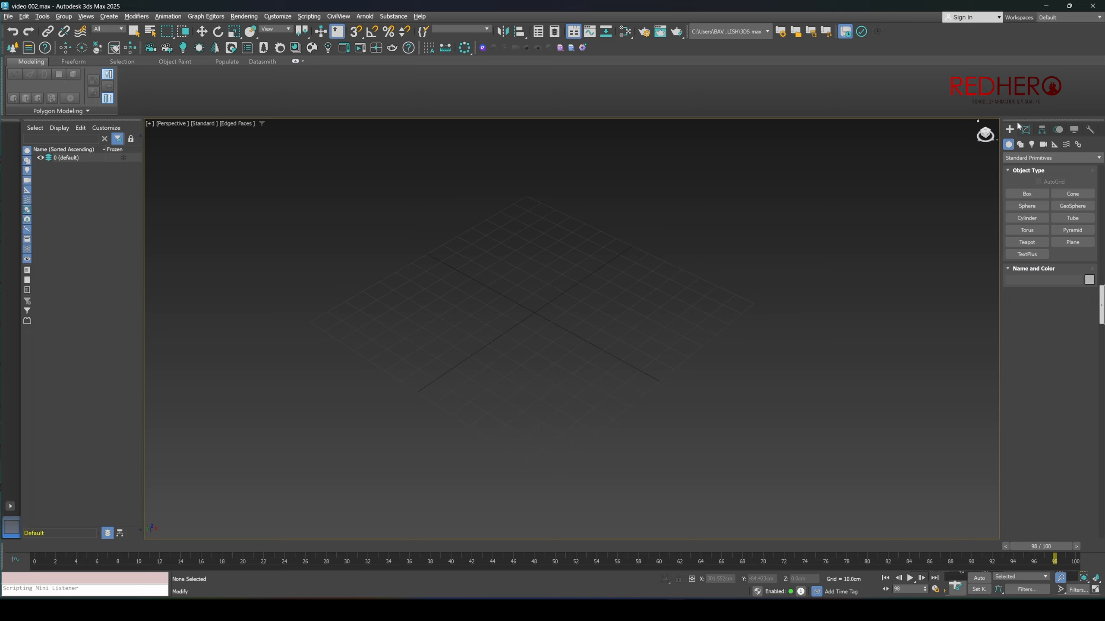
- Examine the object types offered for creation under Geometry, Shapes, Lights, Cameras, Helpers, Space Warps and Systems
{"action": "left_click_drag", "start_coordinate": [1036, 144], "coordinate": [1059, 173]}
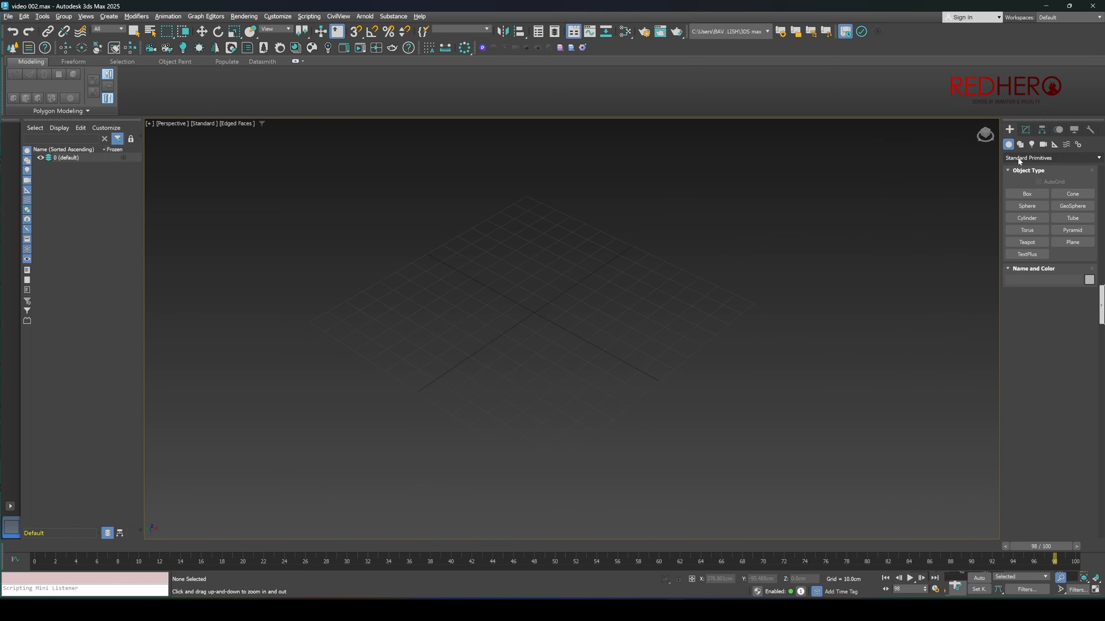
{"action": "left_click", "coordinate": [1018, 159]}
{"action": "left_click", "coordinate": [1048, 164]}
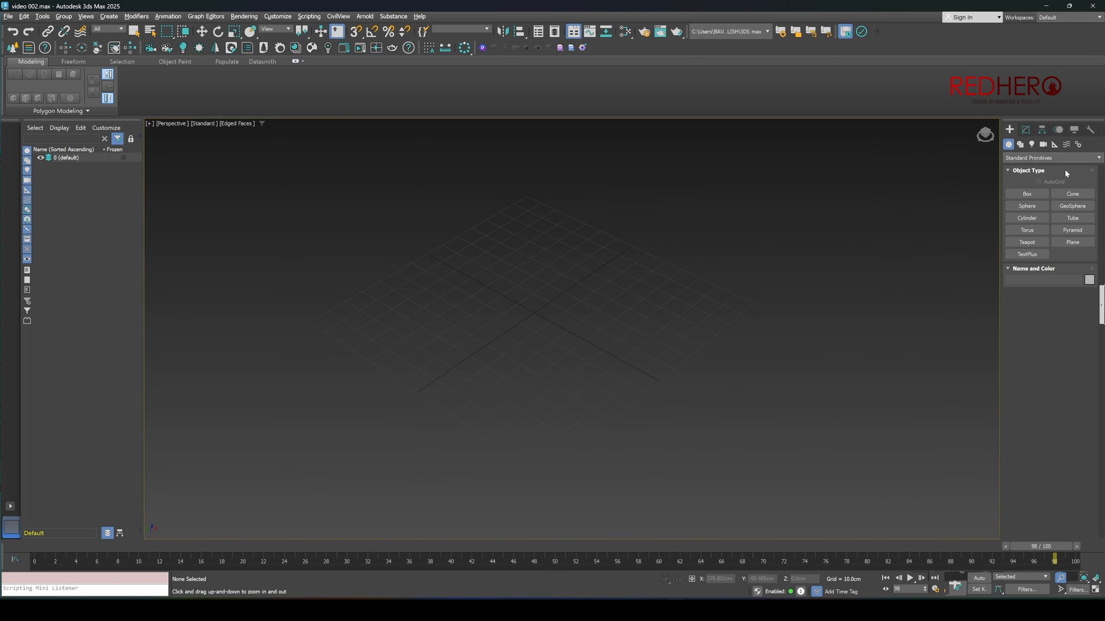
{"action": "left_click", "coordinate": [1020, 144]}
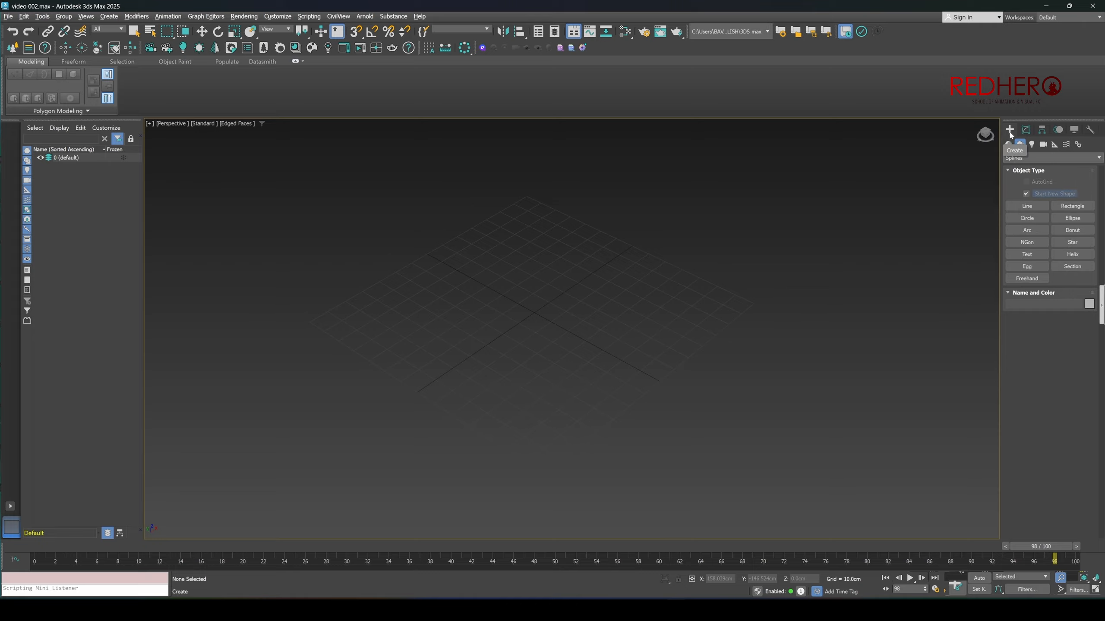
{"action": "left_click", "coordinate": [1031, 144]}
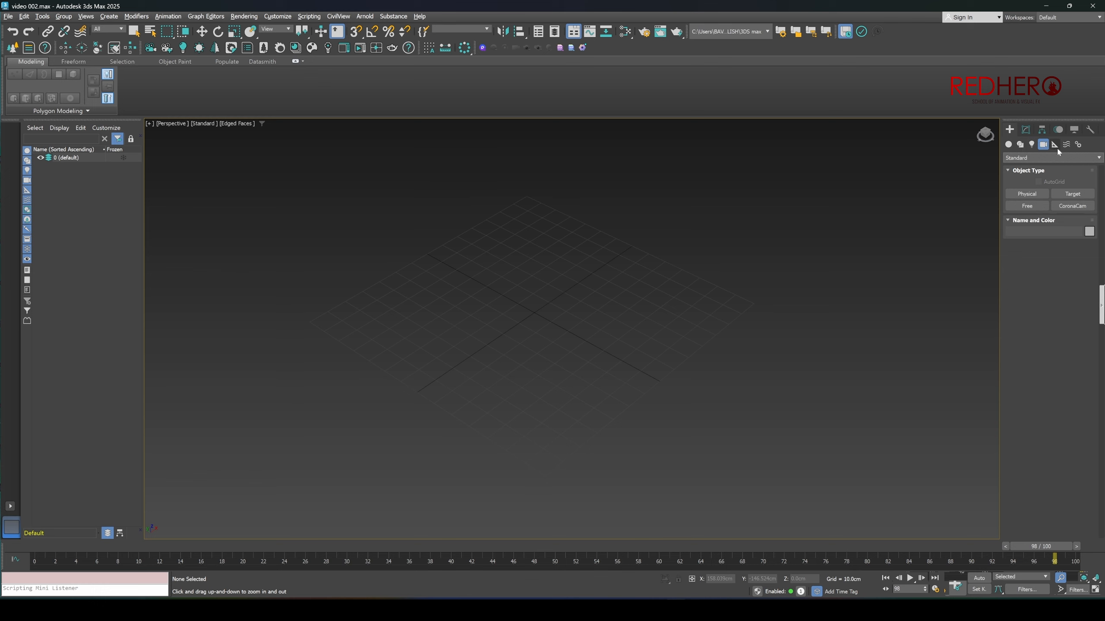
{"action": "left_click", "coordinate": [1055, 145]}
{"action": "left_click", "coordinate": [1066, 145]}
{"action": "left_click", "coordinate": [1077, 145]}
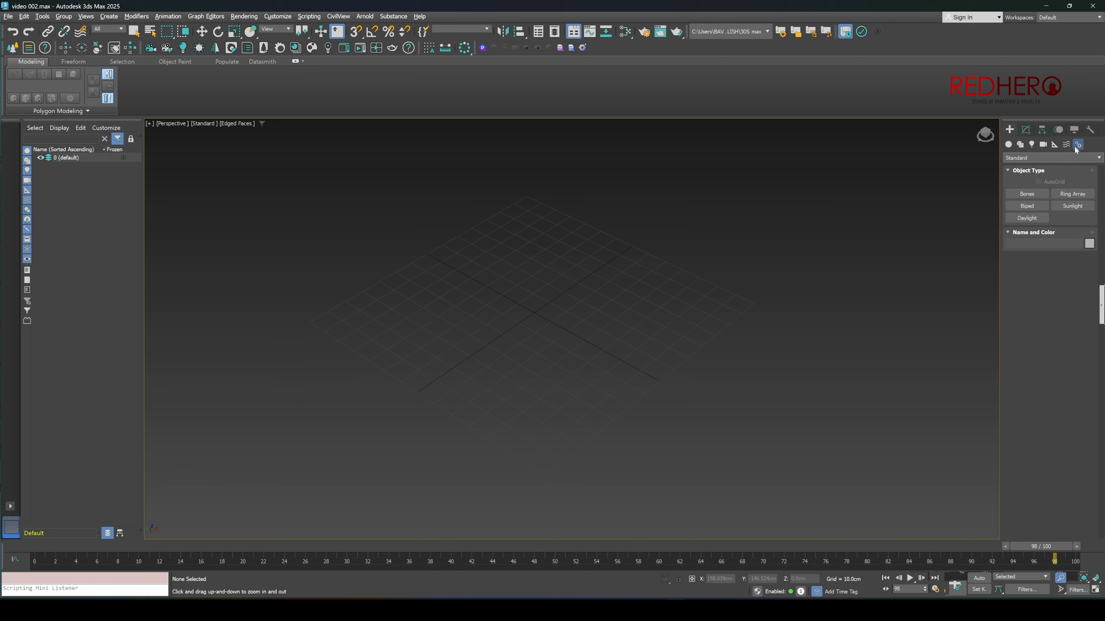
{"action": "left_click", "coordinate": [1009, 145]}
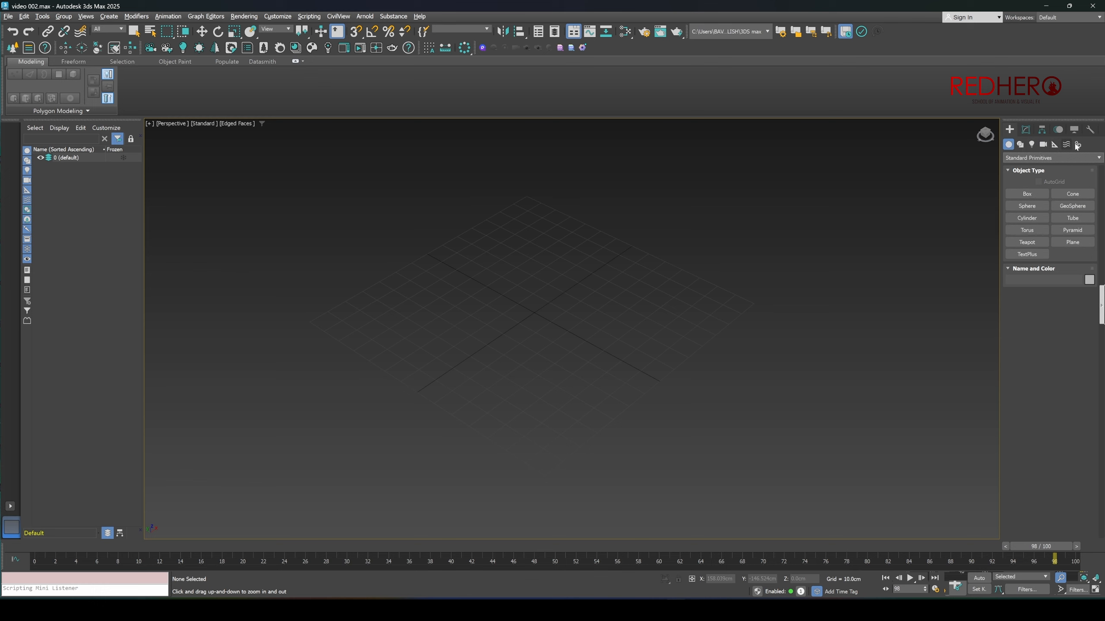
{"action": "left_click", "coordinate": [1020, 145]}
{"action": "left_click", "coordinate": [1032, 144]}
{"action": "left_click", "coordinate": [1044, 146]}
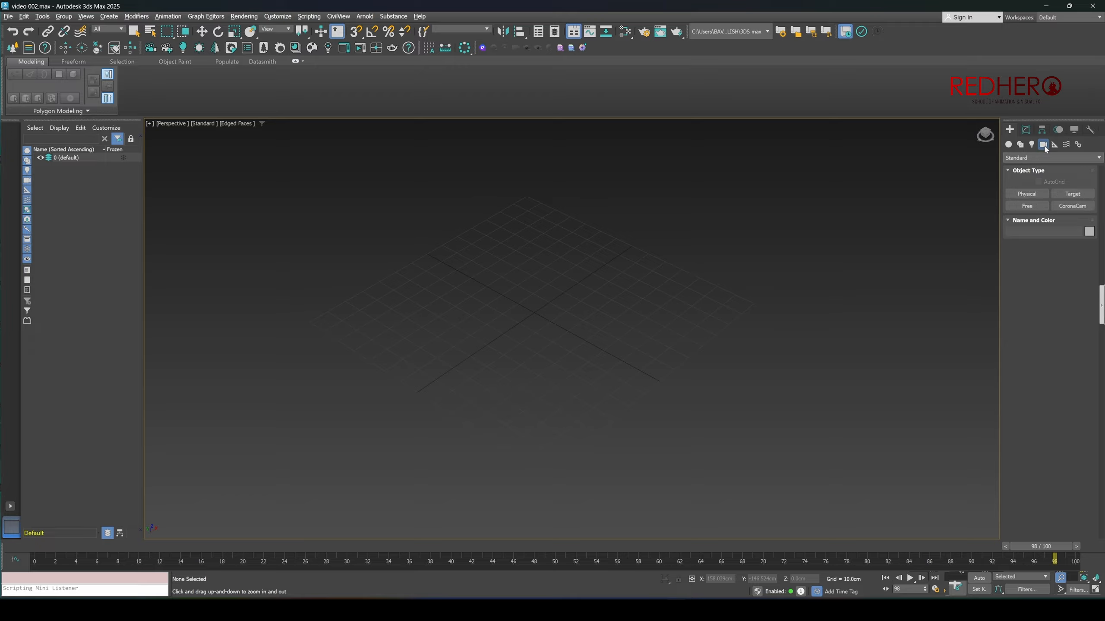
{"action": "left_click", "coordinate": [1019, 144]}
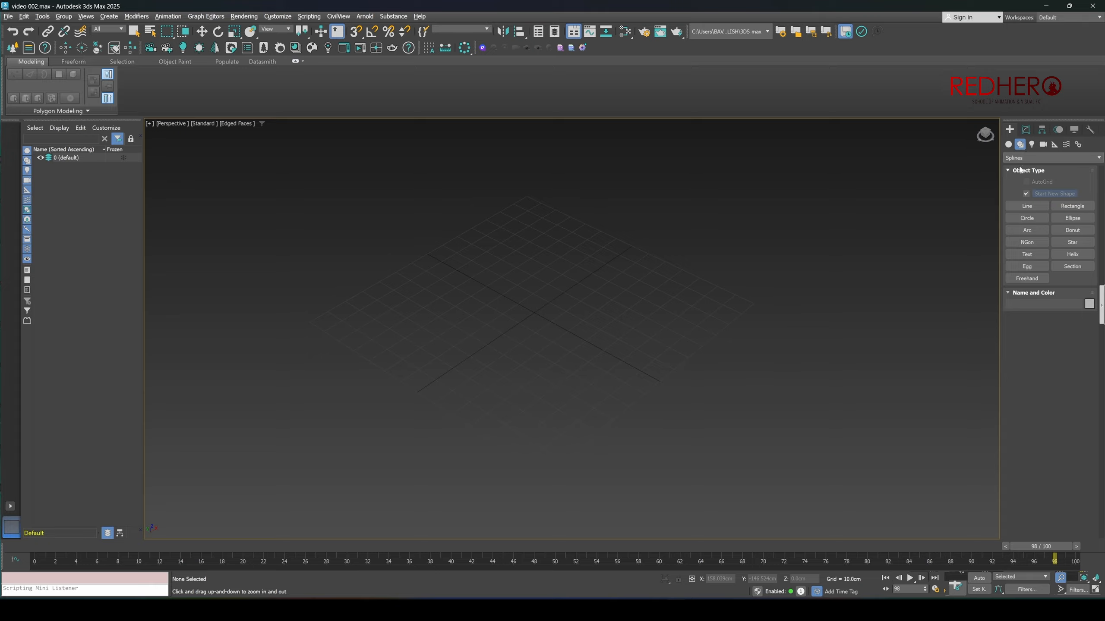
{"action": "left_click", "coordinate": [1031, 145]}
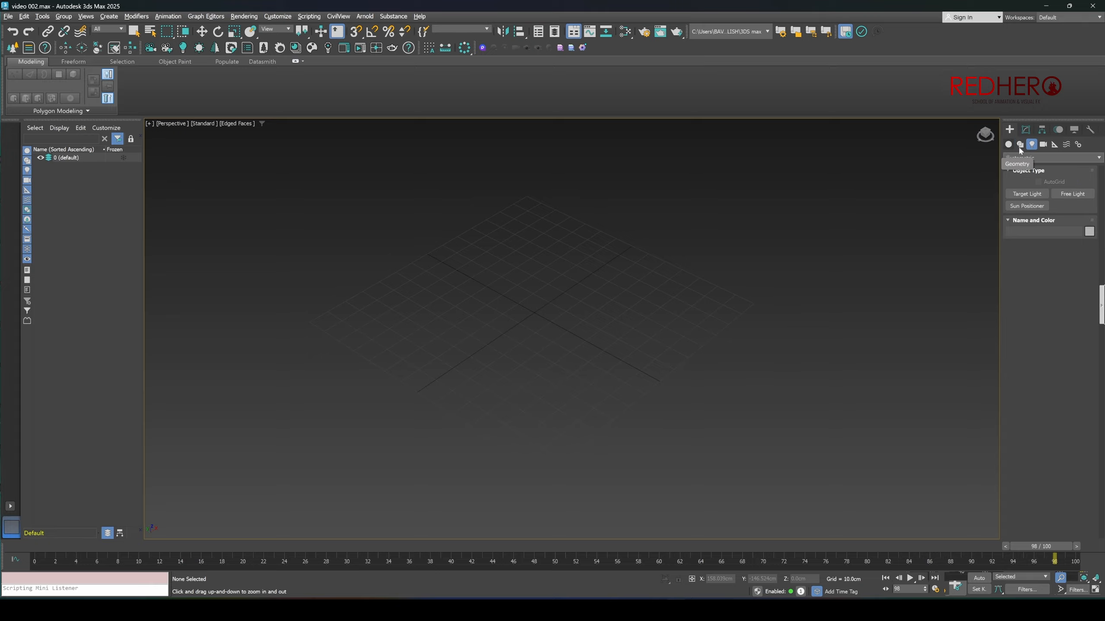
{"action": "left_click", "coordinate": [1043, 145]}
{"action": "left_click", "coordinate": [1055, 145]}
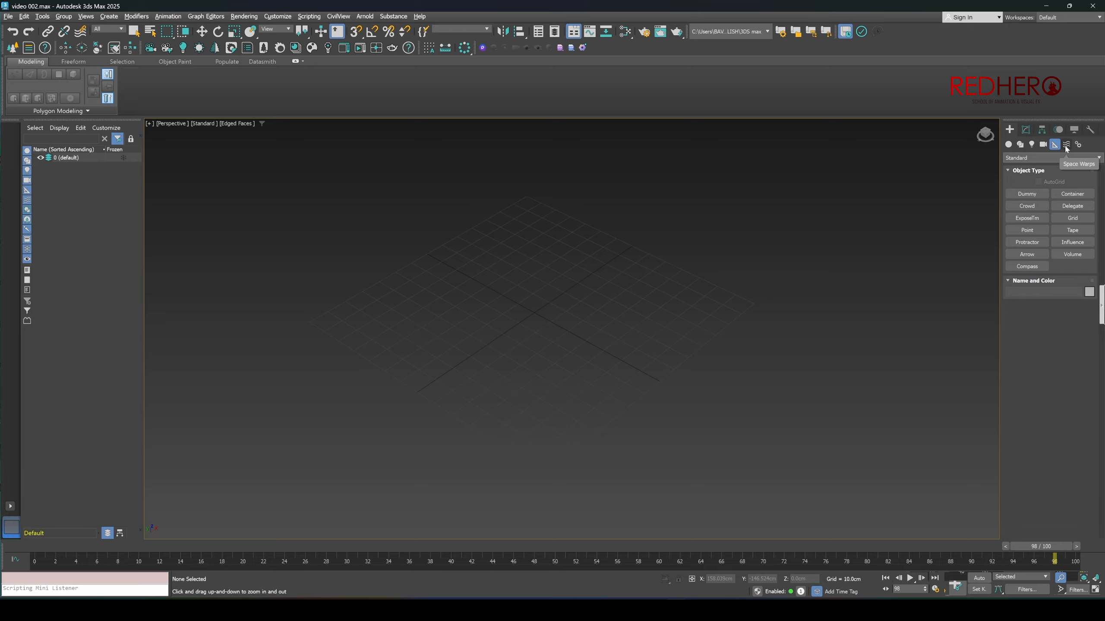
{"action": "left_click", "coordinate": [1065, 145]}
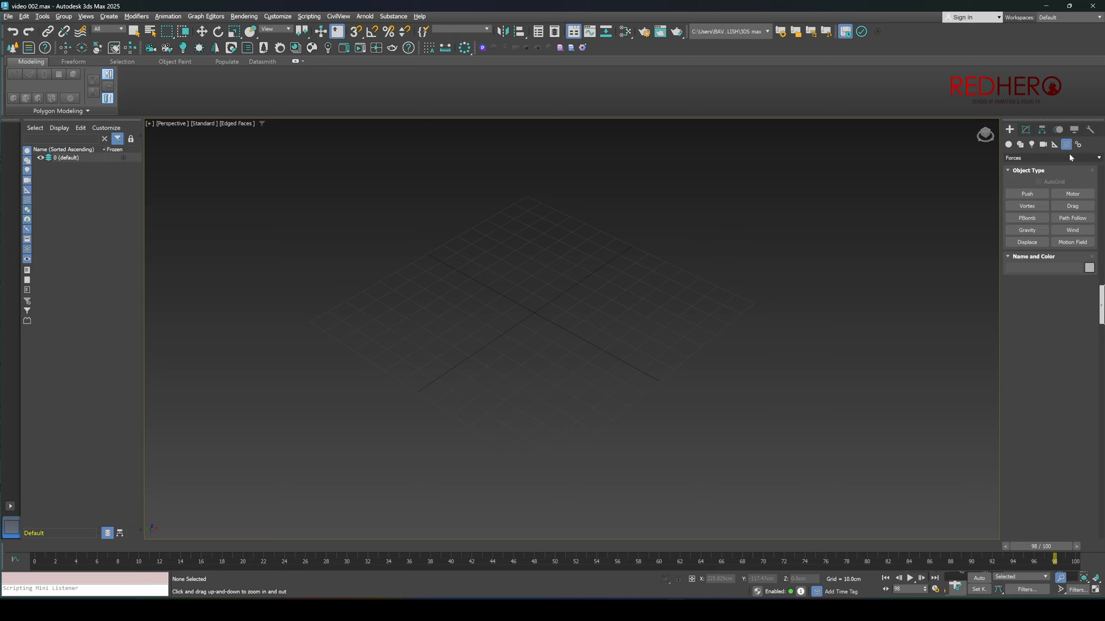
{"action": "left_click", "coordinate": [1079, 145]}
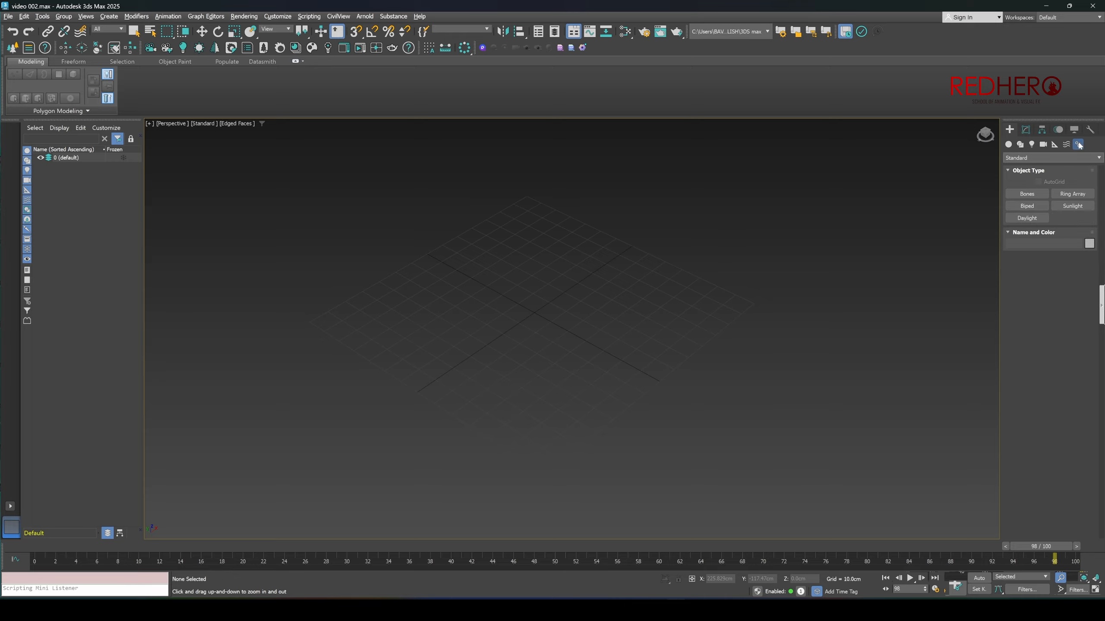
- Create a Standard Primitives box about 60 cm high over the grid in the Perspective viewport
{"action": "left_click", "coordinate": [1008, 145]}
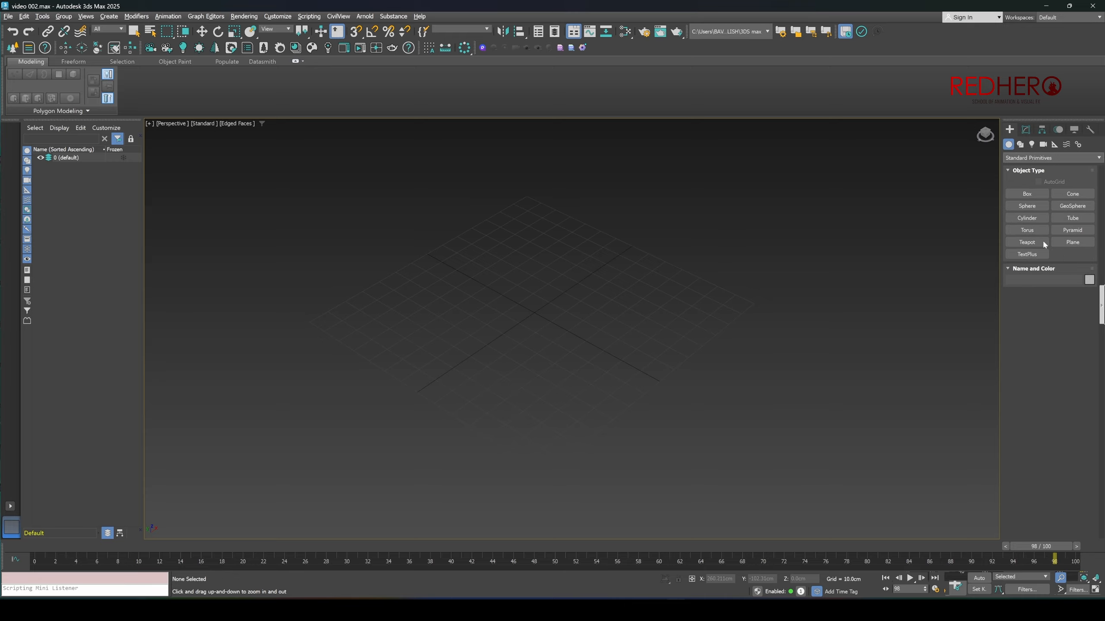
{"action": "left_click", "coordinate": [1027, 194]}
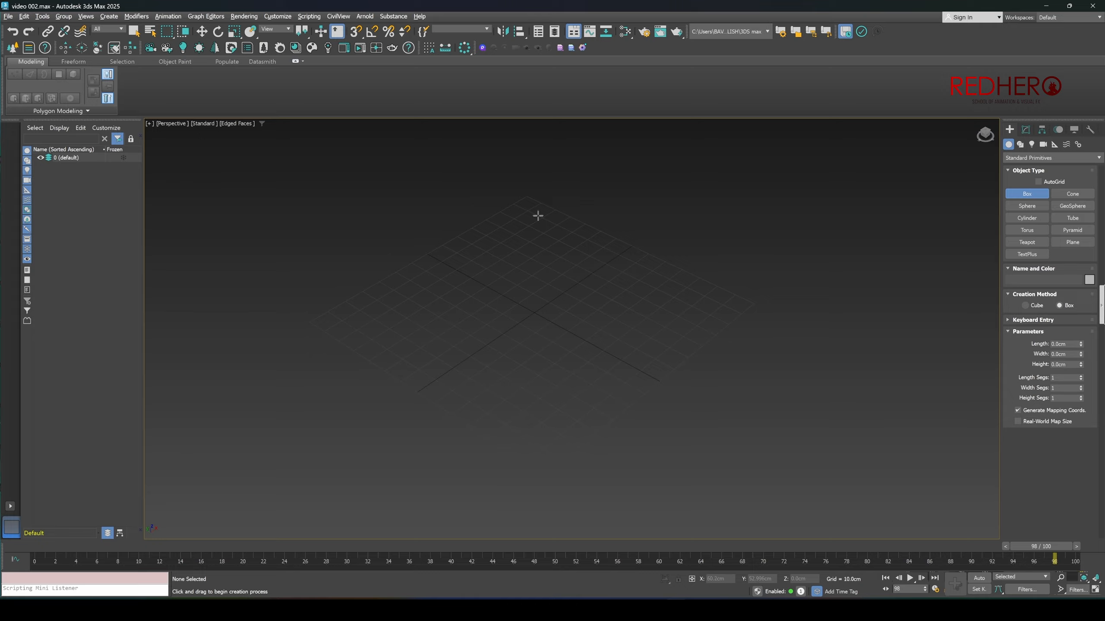
{"action": "left_click_drag", "start_coordinate": [538, 216], "coordinate": [524, 420]}
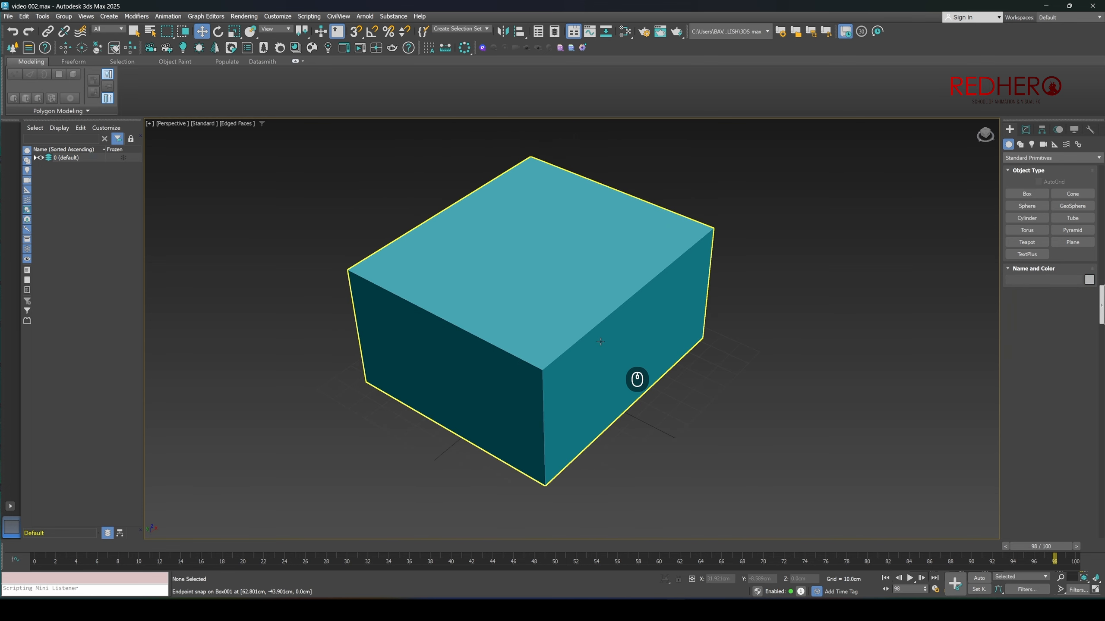
- Compare the box in Wireframe, Default Shading and Edged Faces display, ending with Edged Faces
{"action": "key", "text": "F3"}
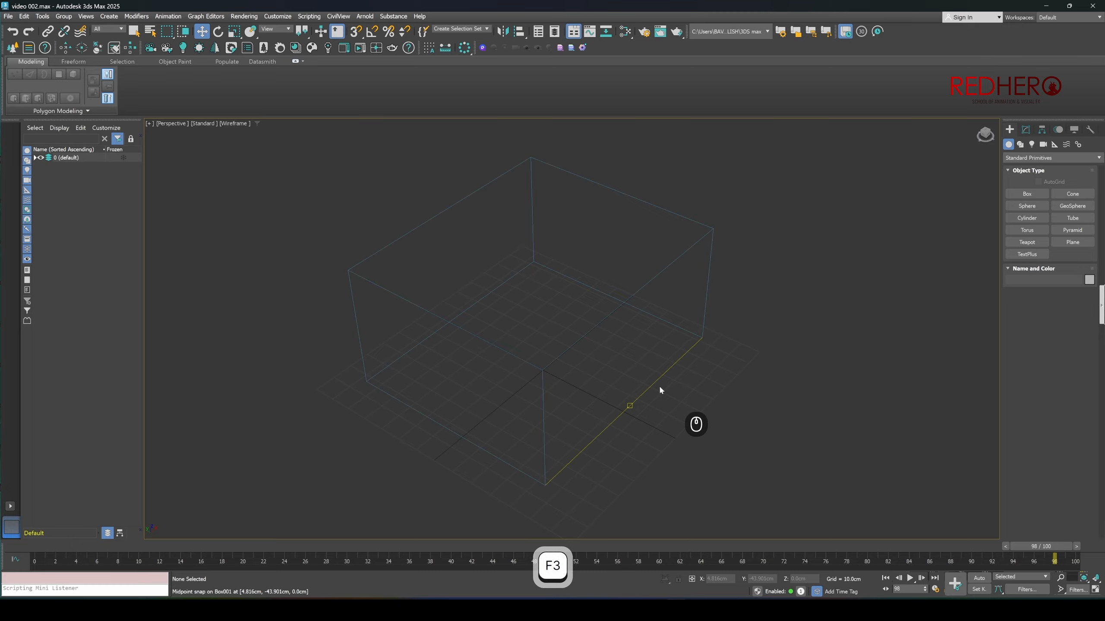
{"action": "key", "text": "F4"}
{"action": "key", "text": "F5"}
{"action": "left_click", "coordinate": [678, 405]}
{"action": "key", "text": "F4"}
{"action": "key", "text": "F3"}
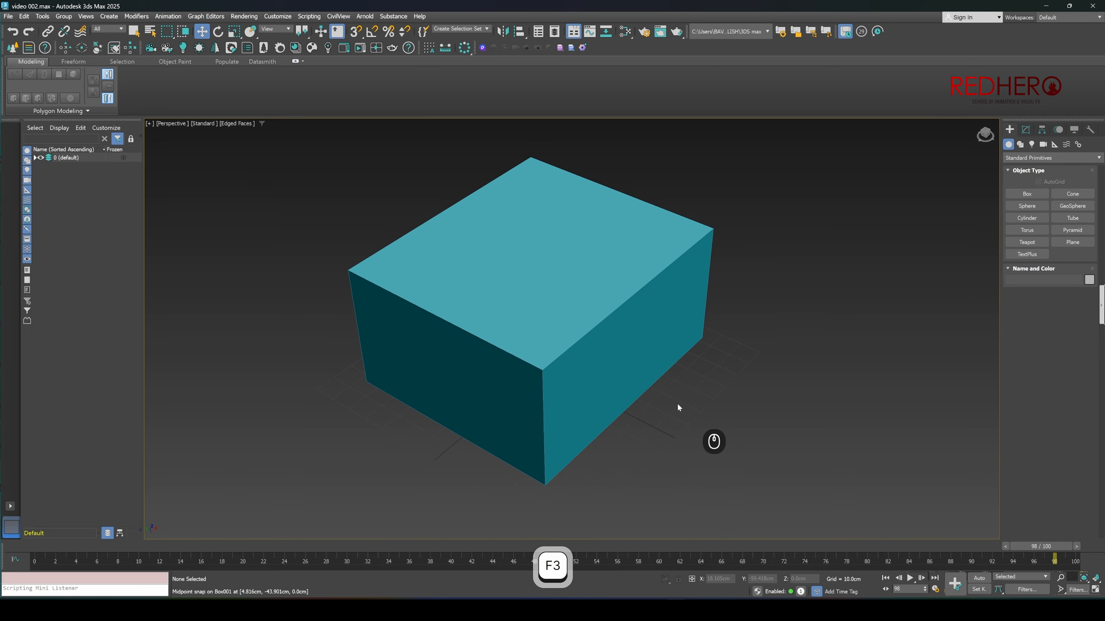
{"action": "key", "text": "F4"}
{"action": "key", "text": "F4"}
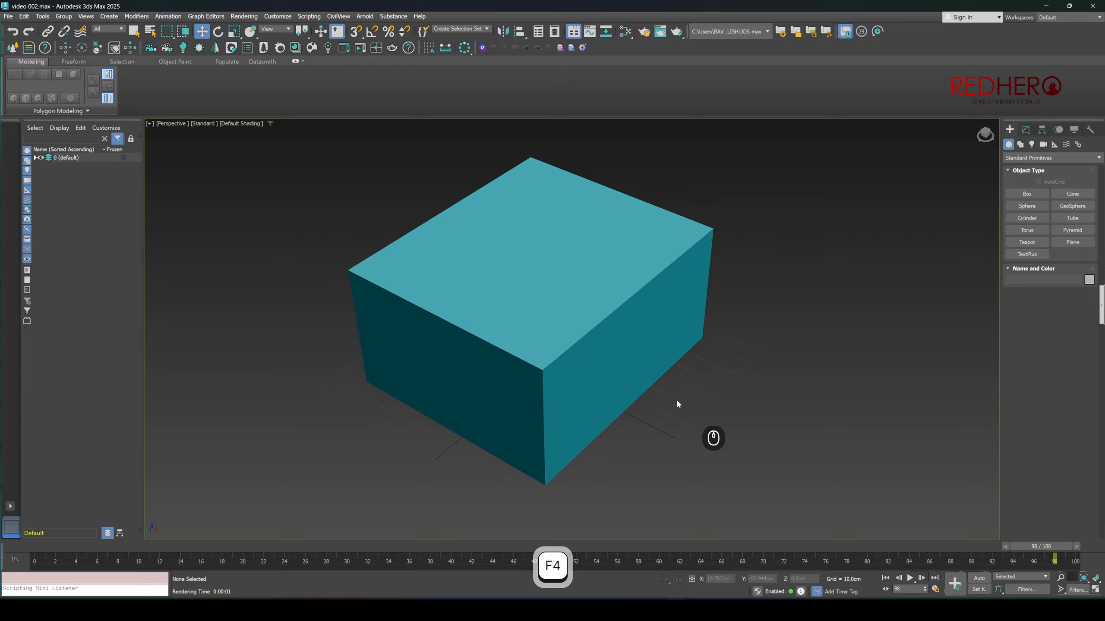
{"action": "middle_click_drag", "start_coordinate": [649, 402], "coordinate": [645, 378], "text": "alt"}
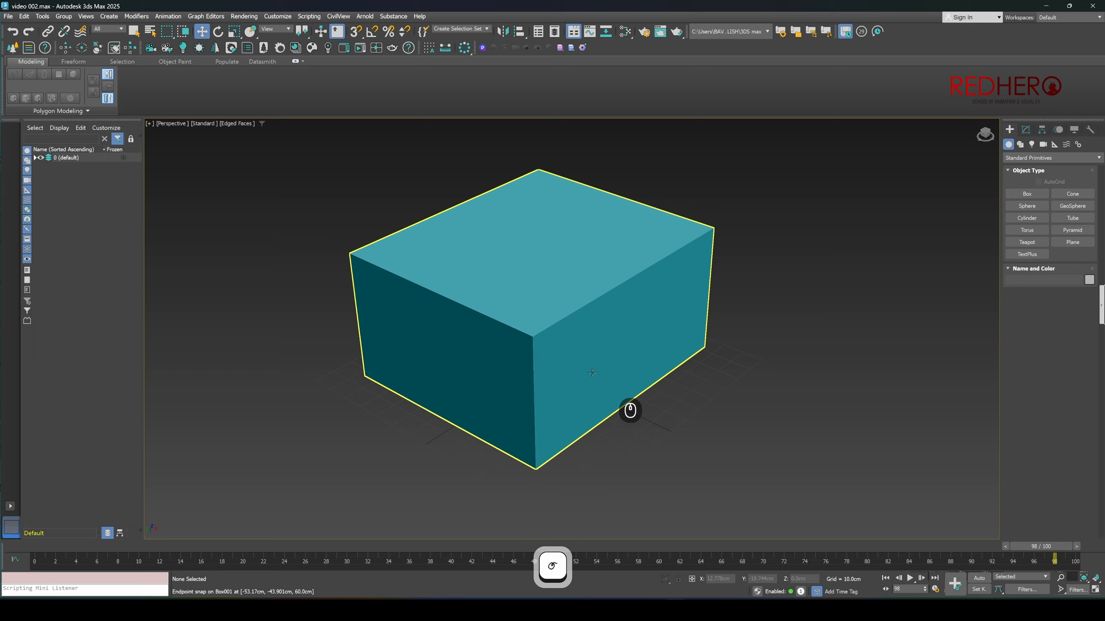
{"action": "key", "text": "s"}
- Widen the command panel to about twice its width so it has room for a second column
{"action": "left_click_drag", "start_coordinate": [999, 193], "coordinate": [889, 198]}
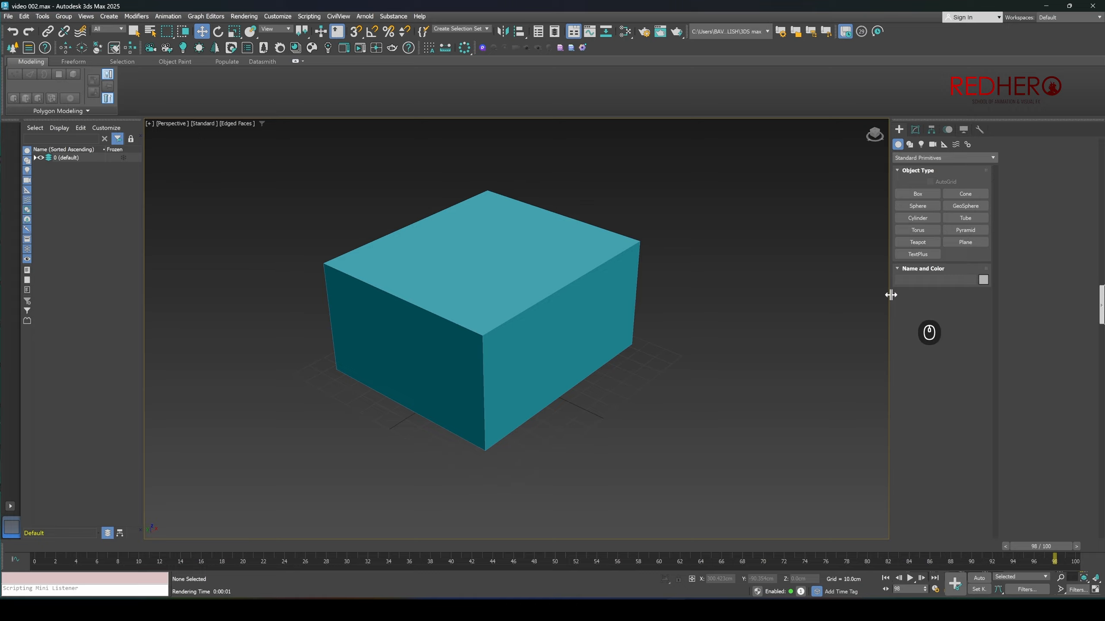
{"action": "left_click_drag", "start_coordinate": [890, 296], "coordinate": [890, 295]}
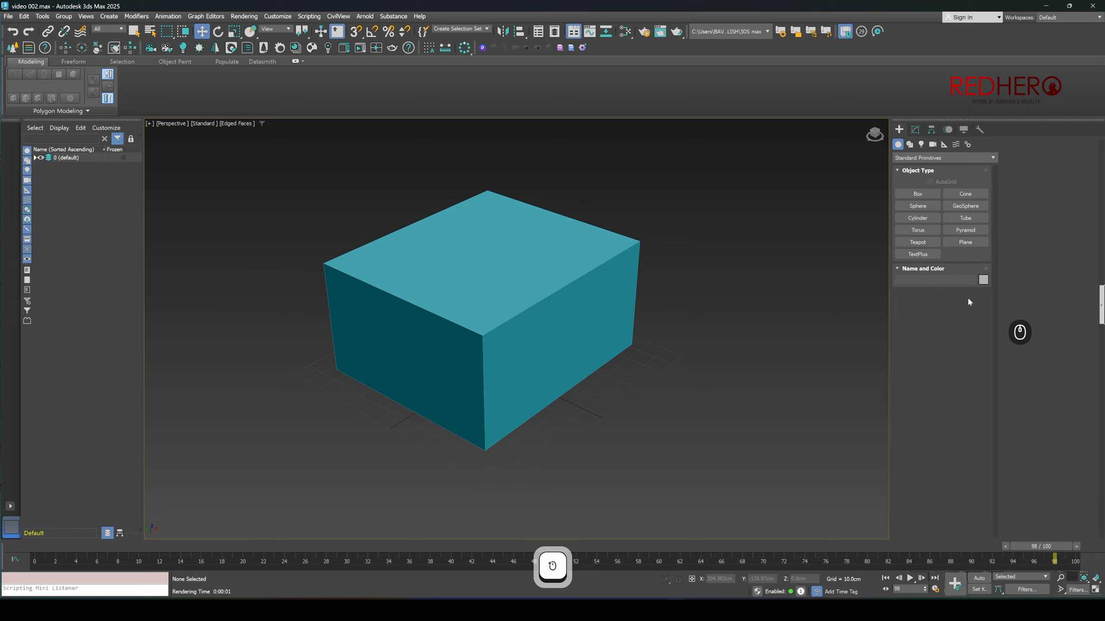
- Select the box for modification and set its length, width and height to 100 cm each
{"action": "left_click", "coordinate": [915, 129]}
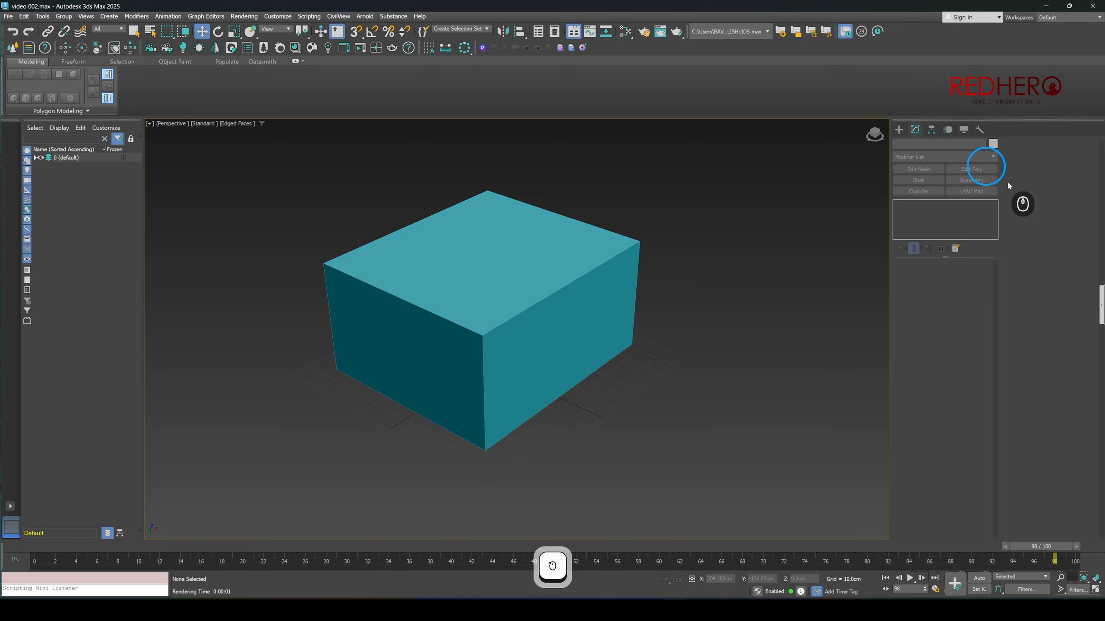
{"action": "double_click", "coordinate": [540, 308]}
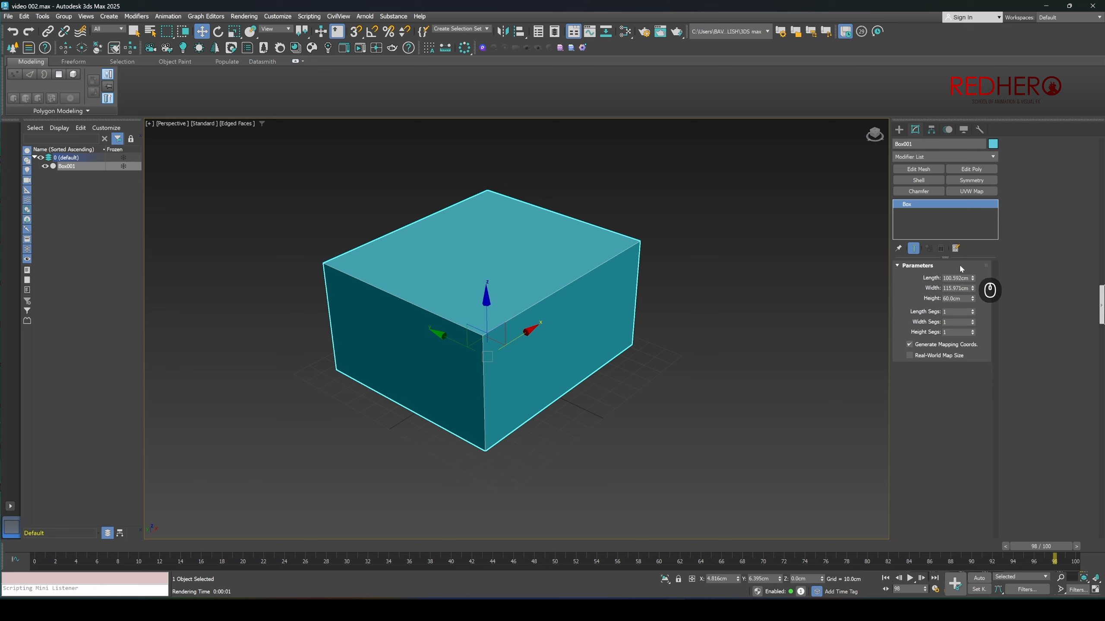
{"action": "left_click_drag", "start_coordinate": [973, 278], "coordinate": [974, 296]}
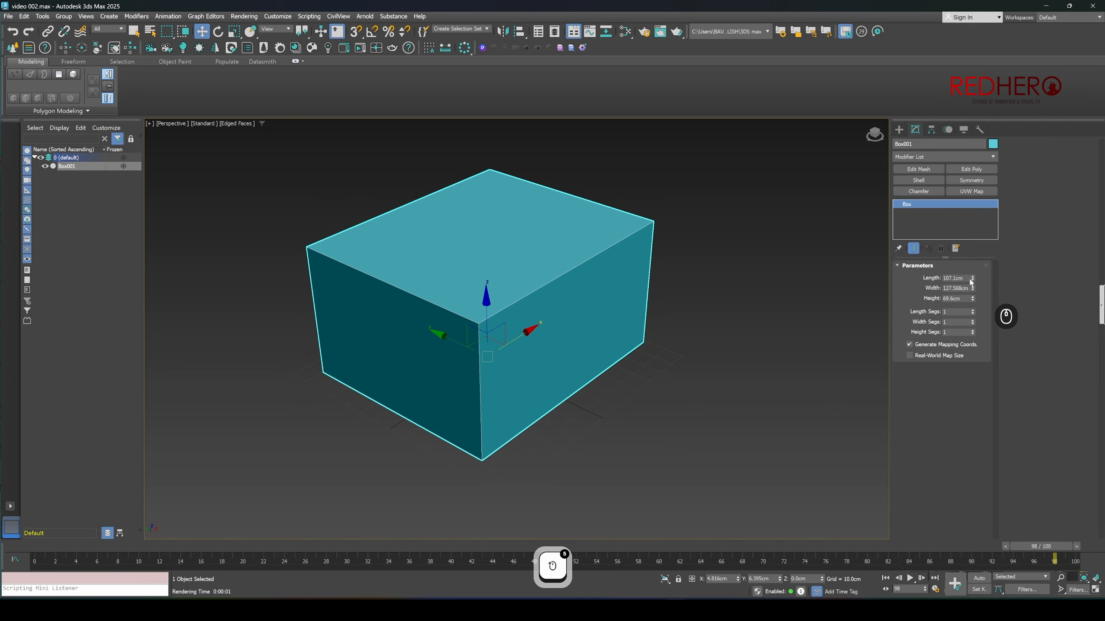
{"action": "double_click", "coordinate": [956, 278]}
{"action": "type", "text": "100"}
{"action": "key", "text": "Tab"}
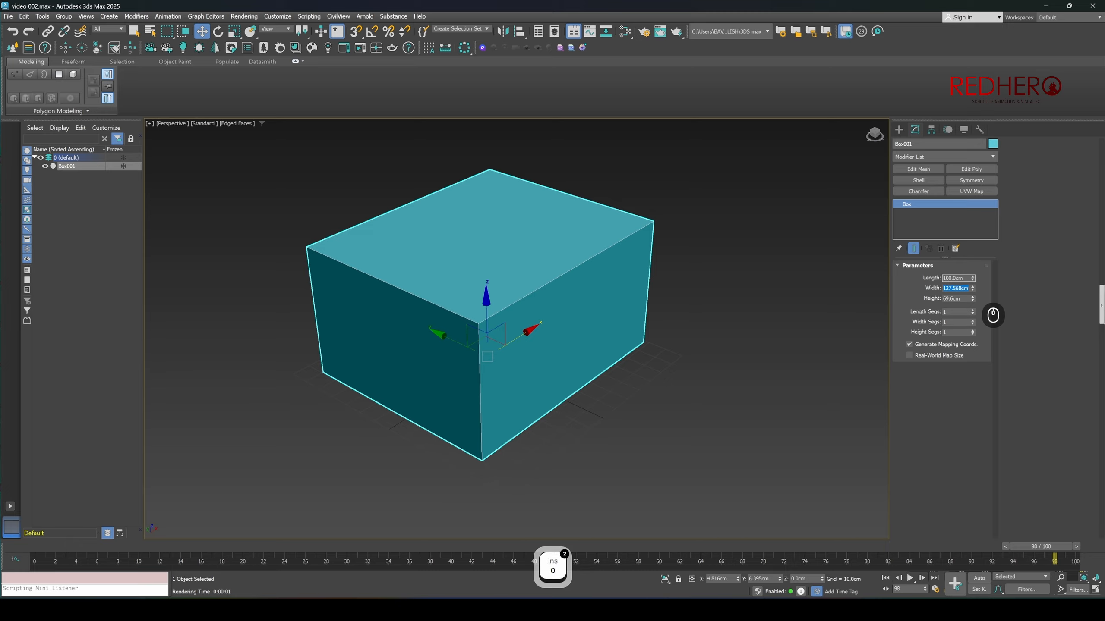
{"action": "type", "text": "100"}
{"action": "key", "text": "Tab"}
{"action": "type", "text": "100"}
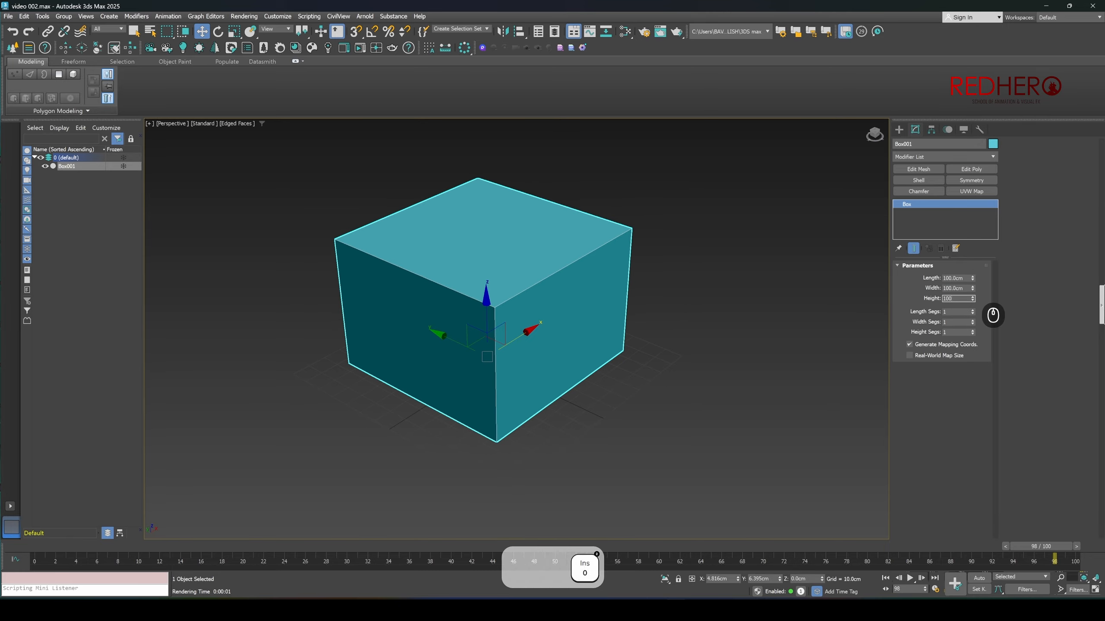
{"action": "key", "text": "Return"}
- Compare the cube with edged faces on and off and in wireframe and shaded display, ending in Edged Faces
{"action": "middle_click_drag", "start_coordinate": [611, 221], "coordinate": [583, 299]}
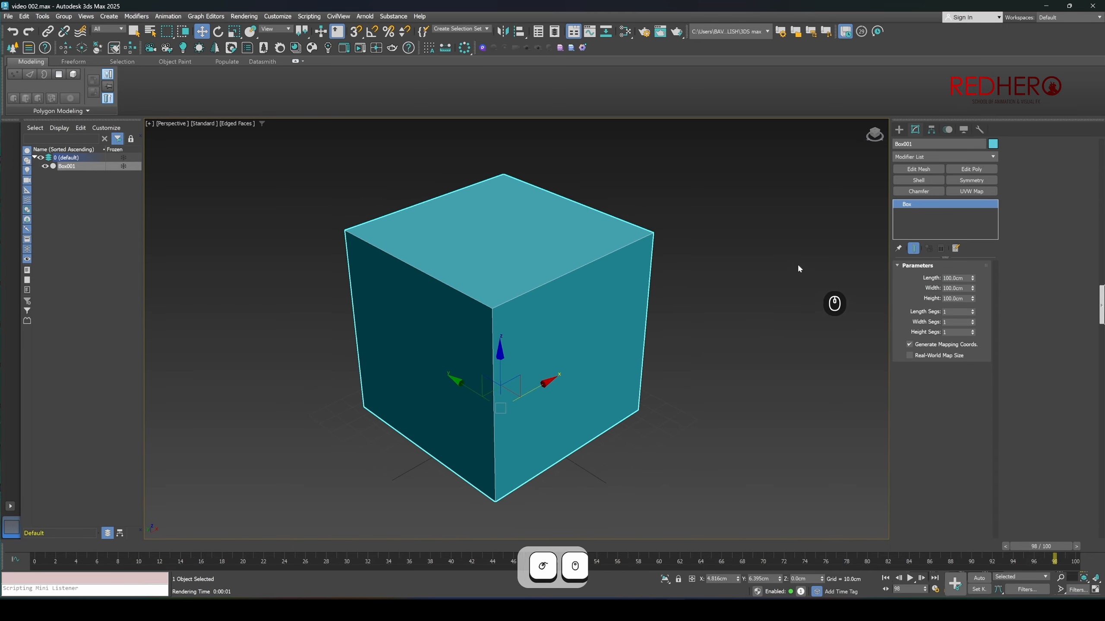
{"action": "key", "text": "F4"}
{"action": "key", "text": "F4"}
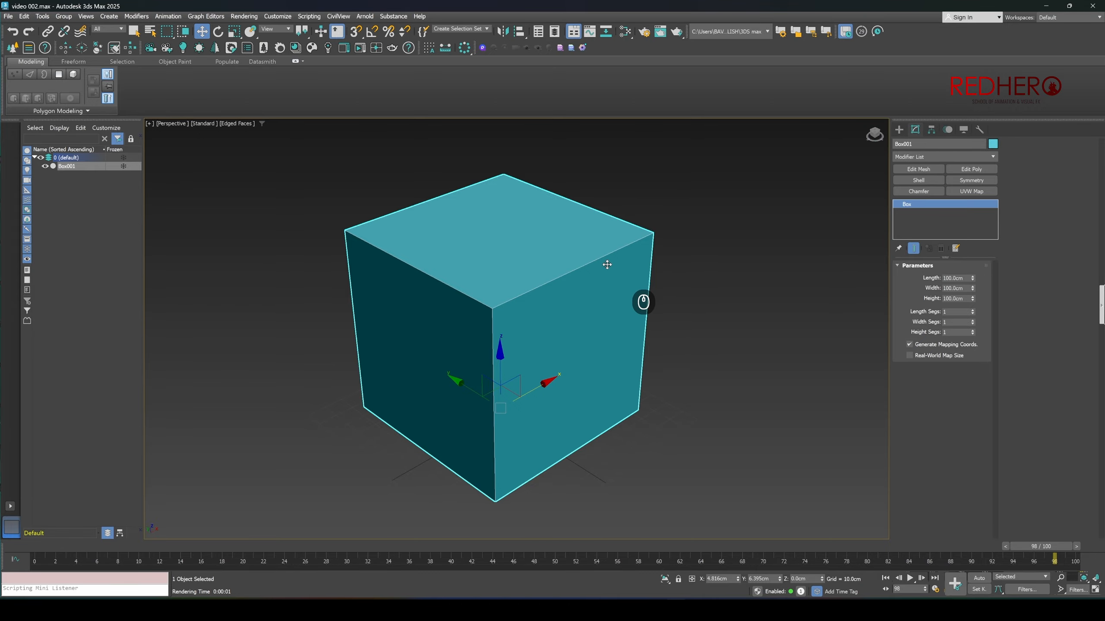
{"action": "key", "text": "F4"}
{"action": "key", "text": "F4"}
{"action": "key", "text": "F4"}
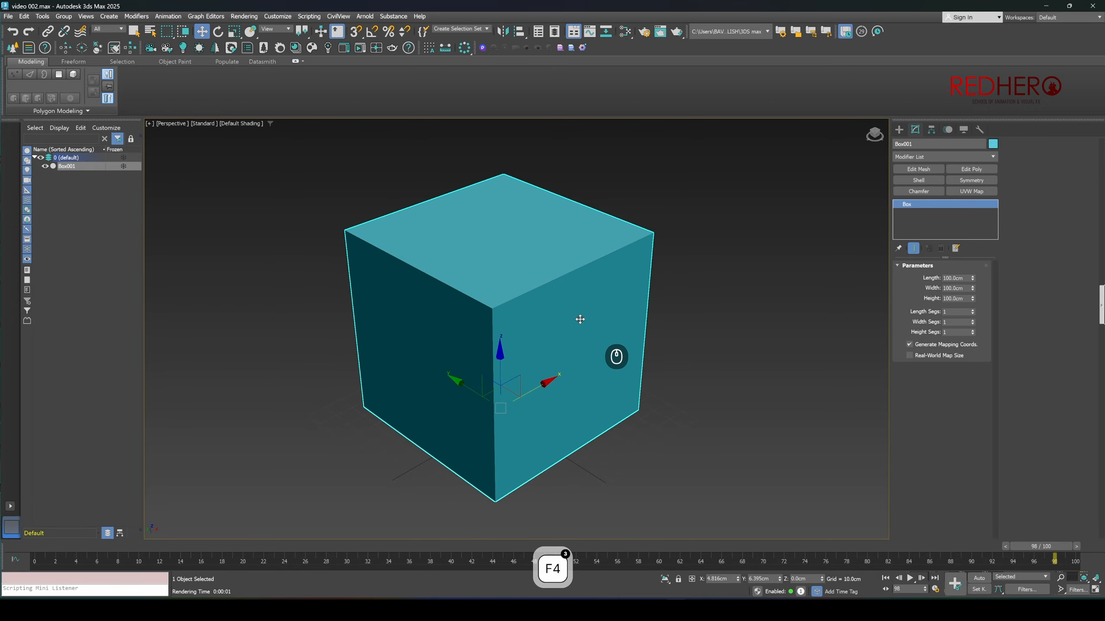
{"action": "key", "text": "F4"}
{"action": "key", "text": "F3"}
{"action": "key", "text": "F3"}
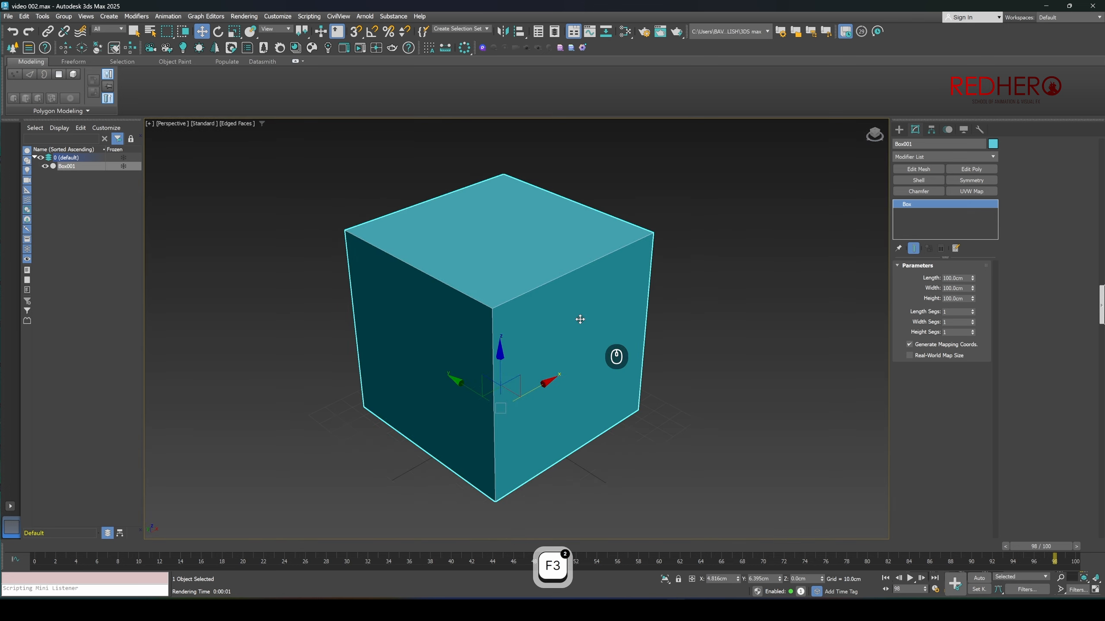
{"action": "key", "text": "F4"}
{"action": "key", "text": "F3"}
{"action": "key", "text": "F4"}
{"action": "key", "text": "F3"}
{"action": "middle_click_drag", "start_coordinate": [586, 328], "coordinate": [589, 327], "text": "alt"}
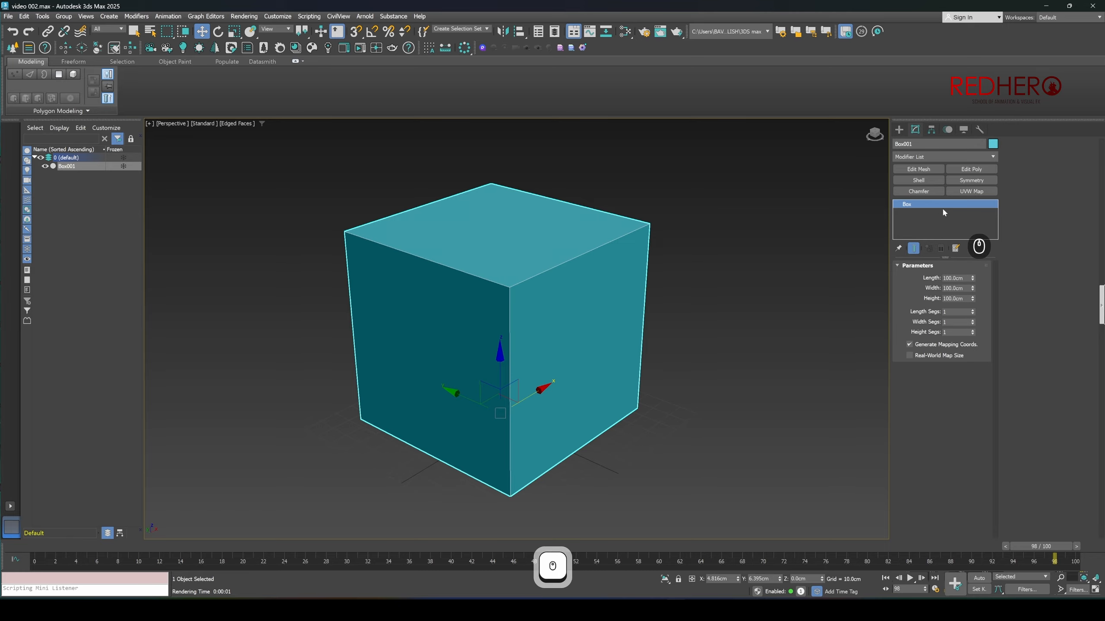
- Rename the cube Box001sdsd
{"action": "left_click", "coordinate": [911, 205]}
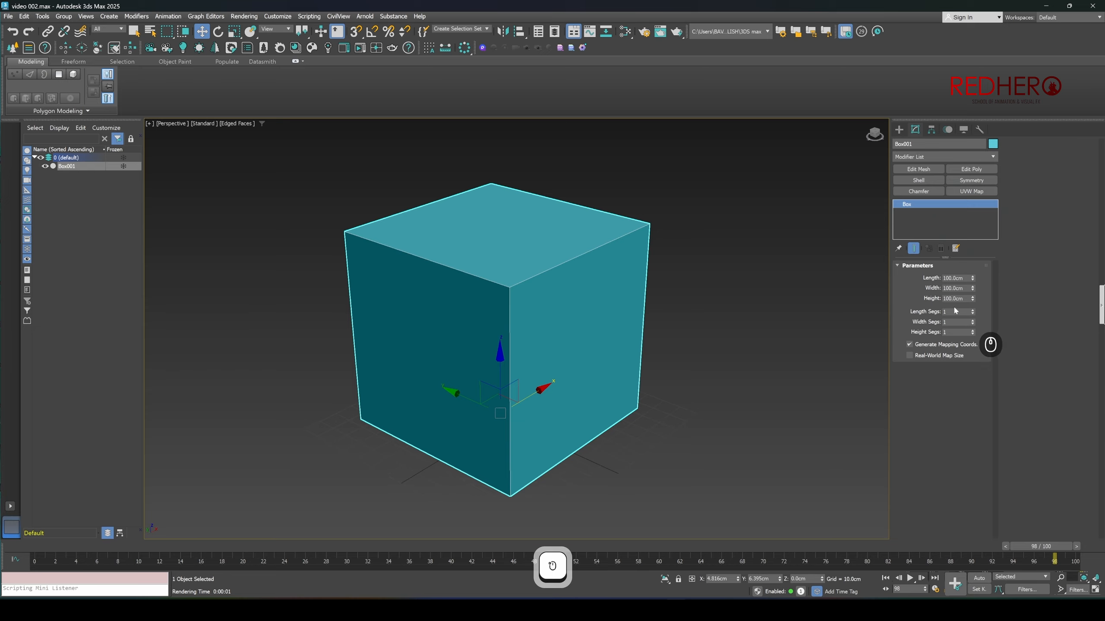
{"action": "left_click", "coordinate": [919, 144]}
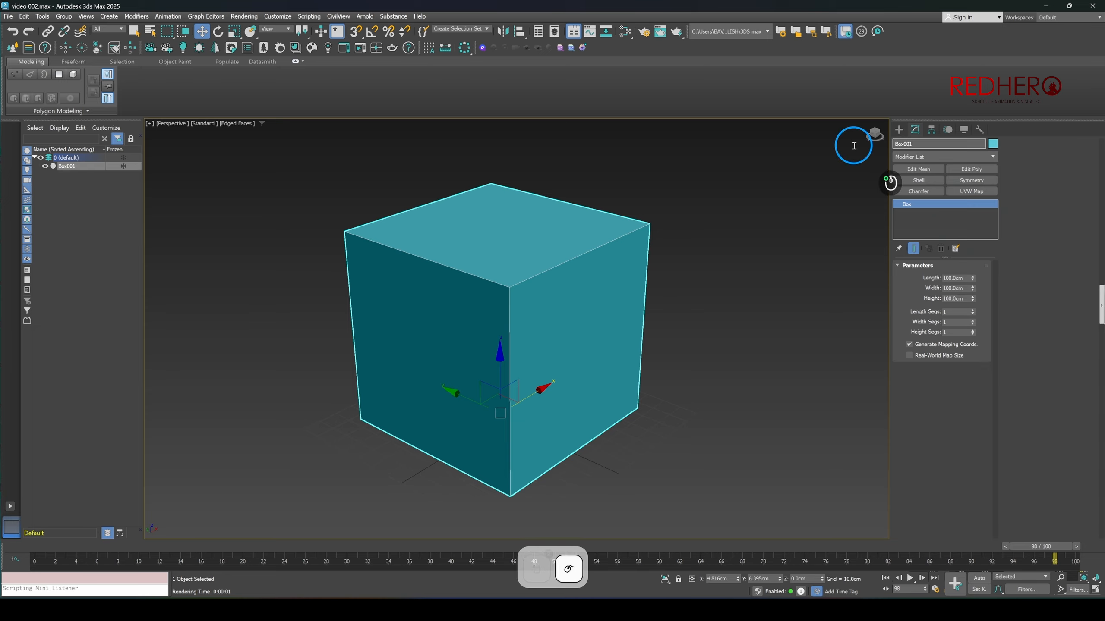
{"action": "left_click_drag", "start_coordinate": [918, 143], "coordinate": [876, 144]}
{"action": "left_click", "coordinate": [922, 144]}
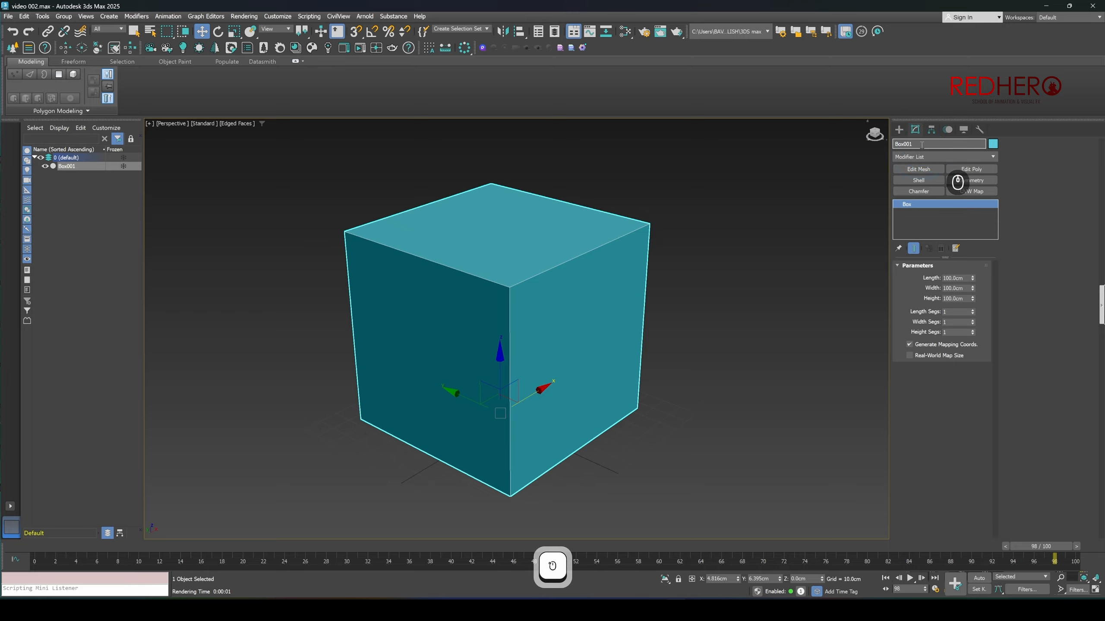
{"action": "type", "text": "sdsd"}
{"action": "left_click", "coordinate": [825, 196]}
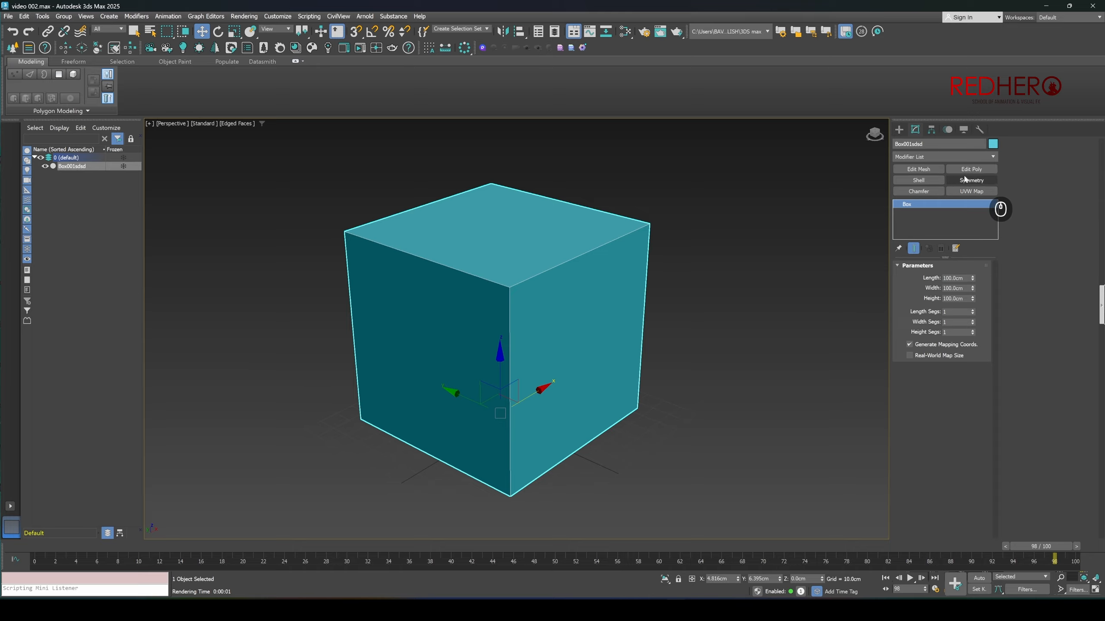
- Change the cube's object color to red from the 3ds Max palette
{"action": "left_click", "coordinate": [992, 144]}
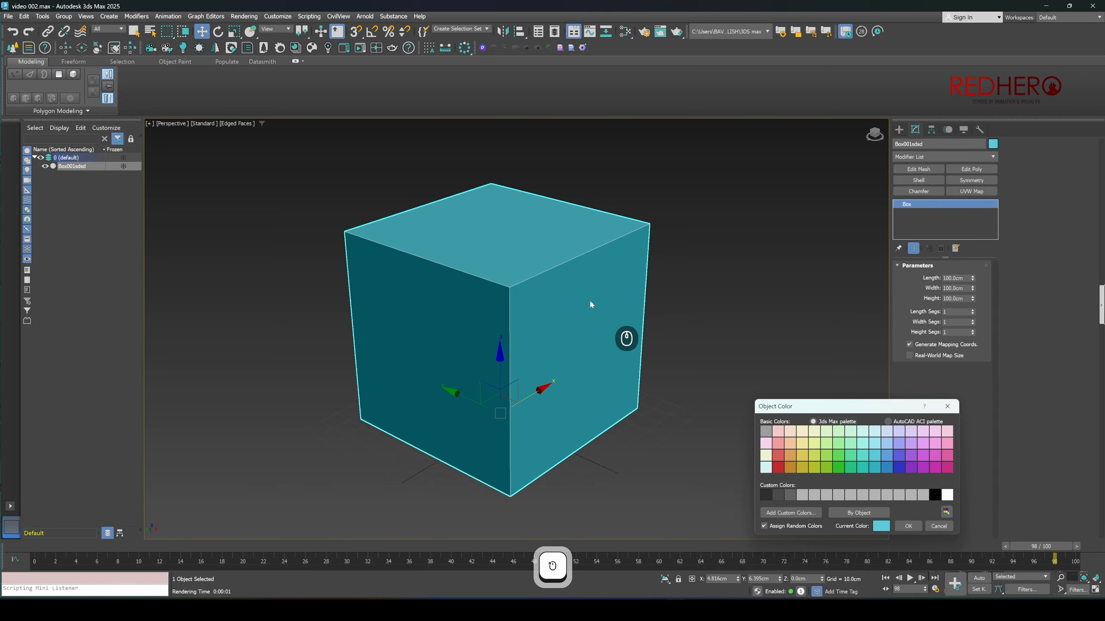
{"action": "left_click_drag", "start_coordinate": [812, 405], "coordinate": [719, 330]}
{"action": "left_click", "coordinate": [699, 358]}
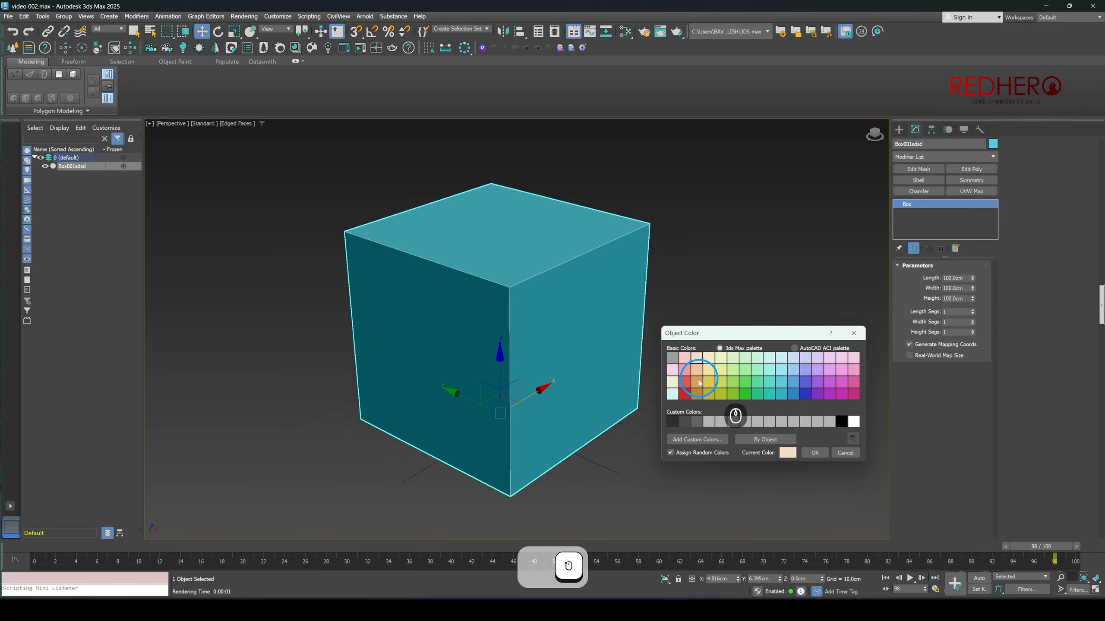
{"action": "left_click", "coordinate": [685, 383]}
{"action": "left_click", "coordinate": [814, 452]}
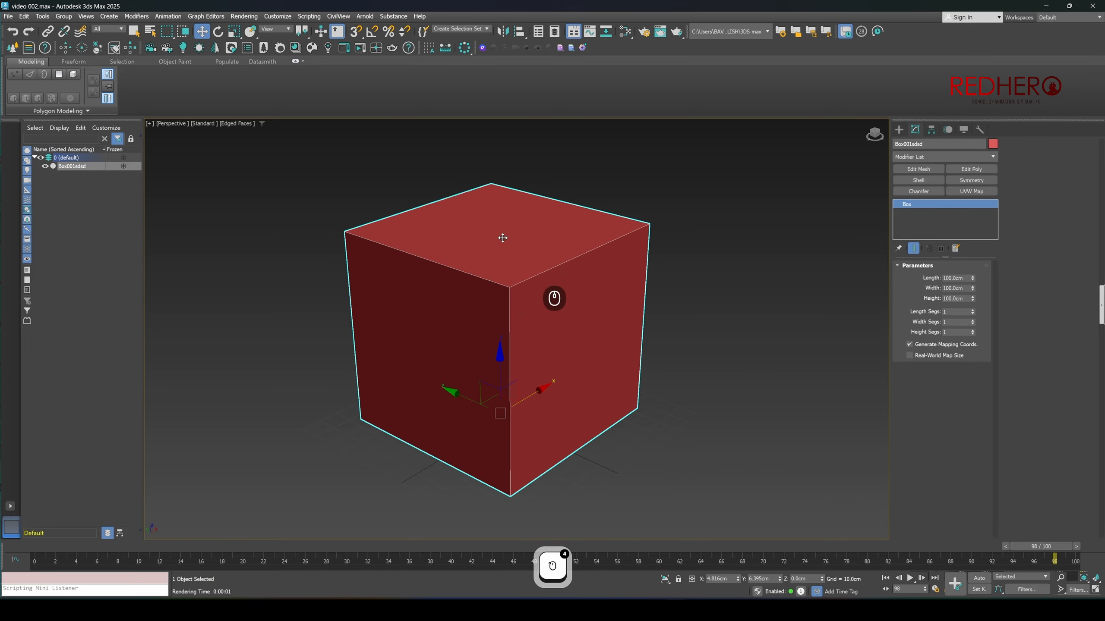
- Change the cube's object color to light violet from the 3ds Max palette
{"action": "left_click", "coordinate": [992, 144]}
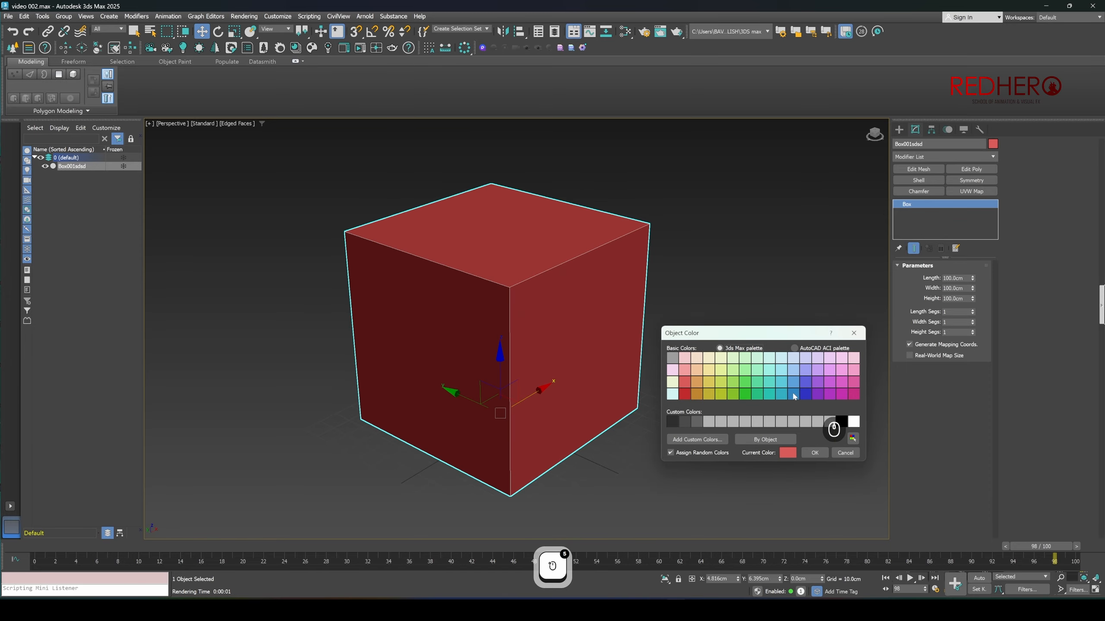
{"action": "left_click", "coordinate": [805, 371]}
{"action": "left_click", "coordinate": [815, 453]}
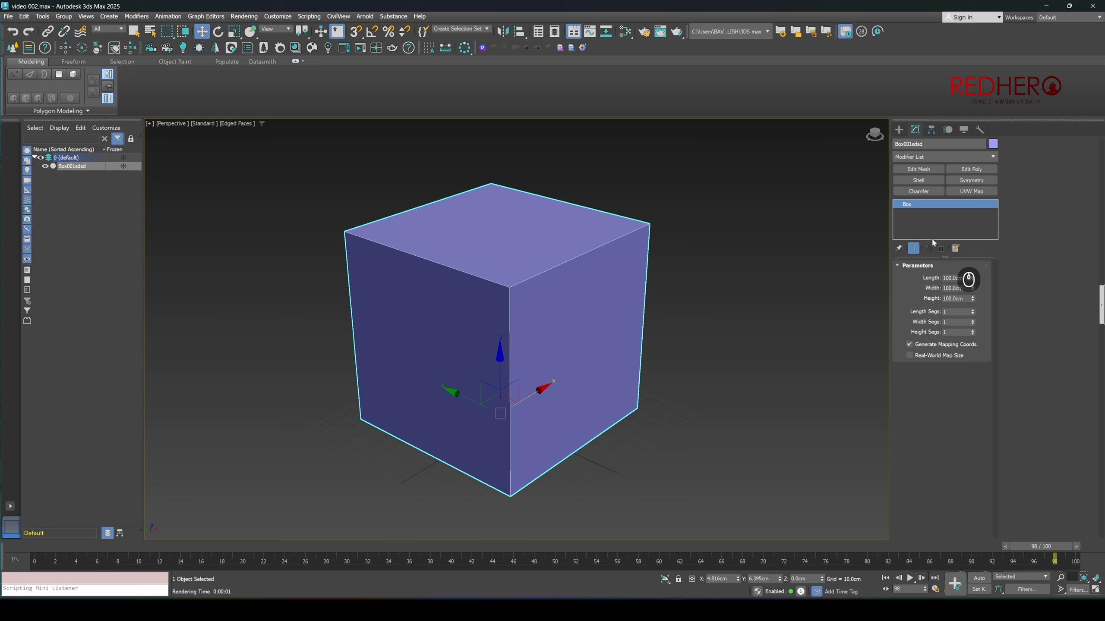
- Hide the modifier set's shortcut buttons between the modifier list and the stack
{"action": "left_click", "coordinate": [969, 185]}
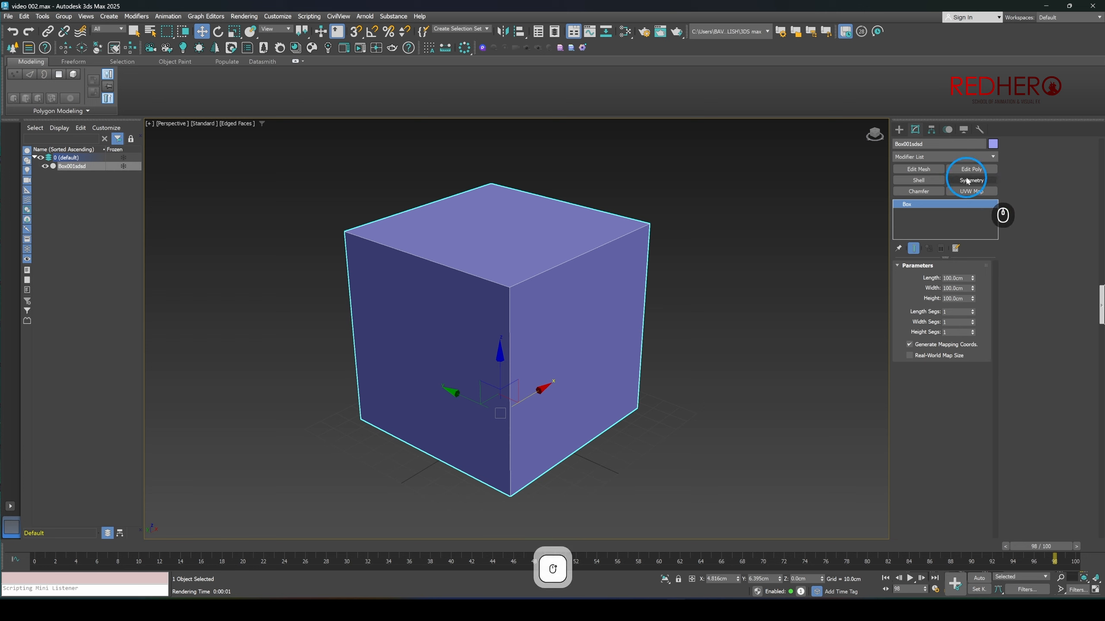
{"action": "right_click", "coordinate": [969, 399]}
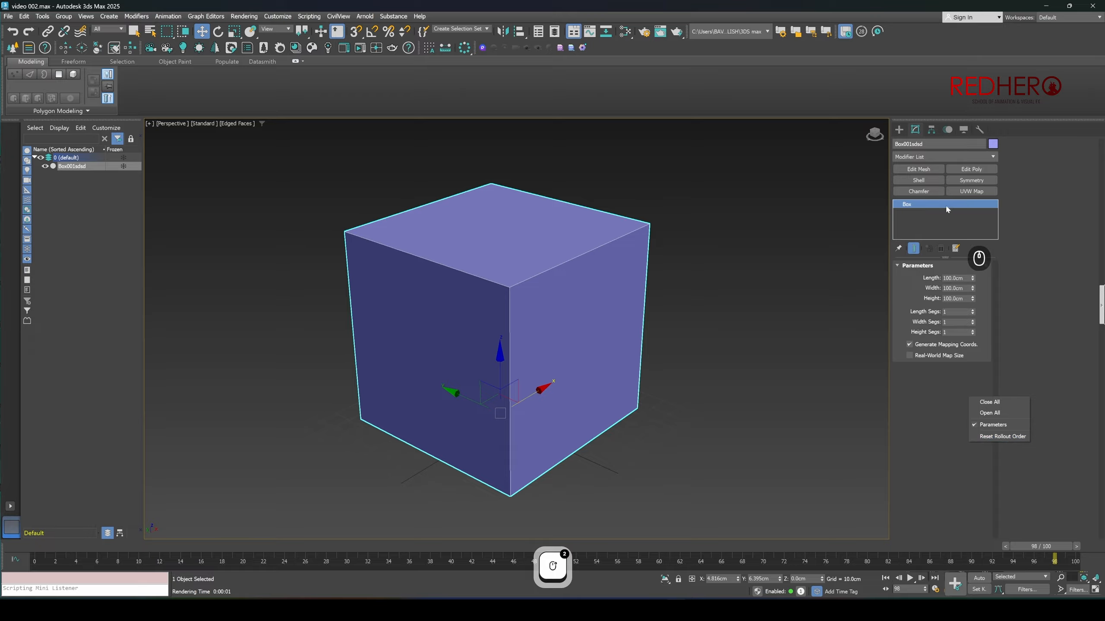
{"action": "left_click", "coordinate": [947, 210]}
{"action": "right_click", "coordinate": [941, 157]}
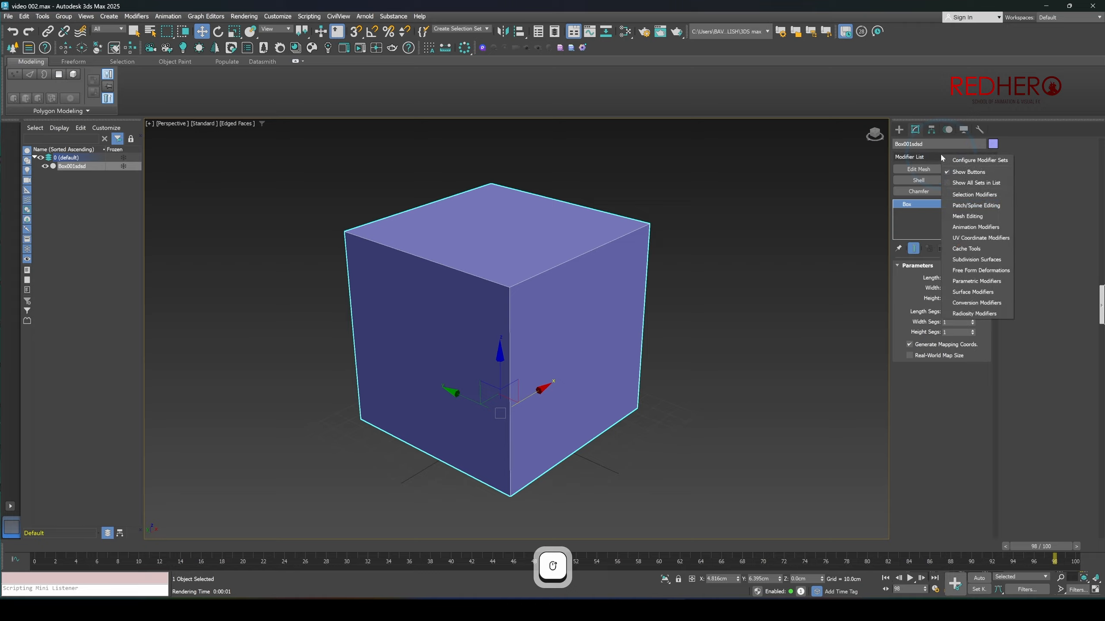
{"action": "left_click", "coordinate": [968, 172]}
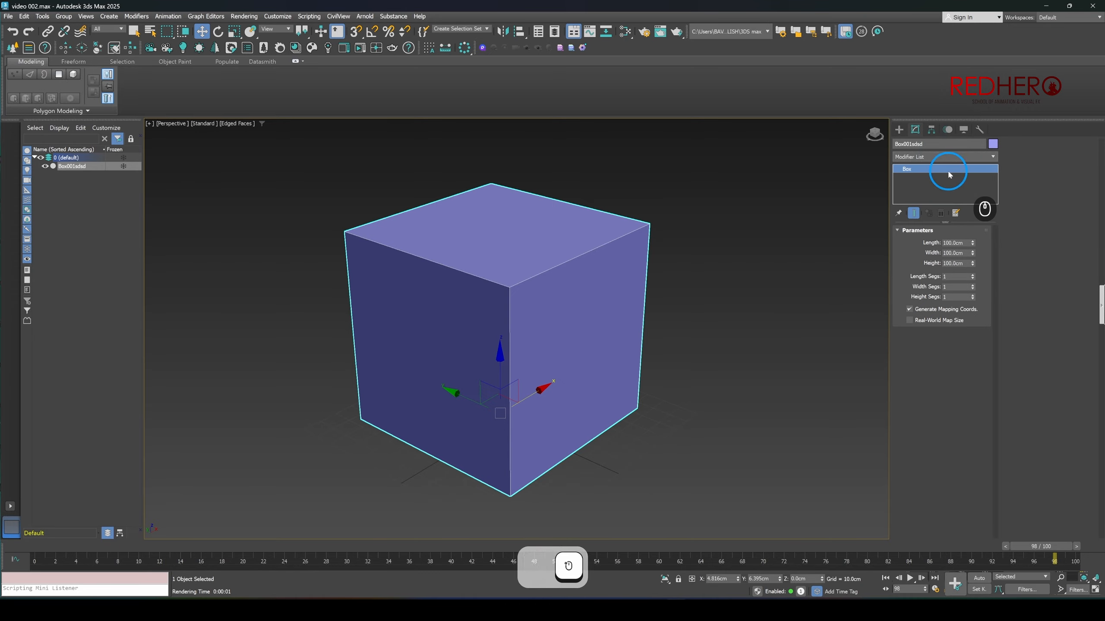
- Reselect the cube, show the modifier shortcut buttons again and hide them once more
{"action": "left_click", "coordinate": [731, 244]}
{"action": "left_click", "coordinate": [573, 275]}
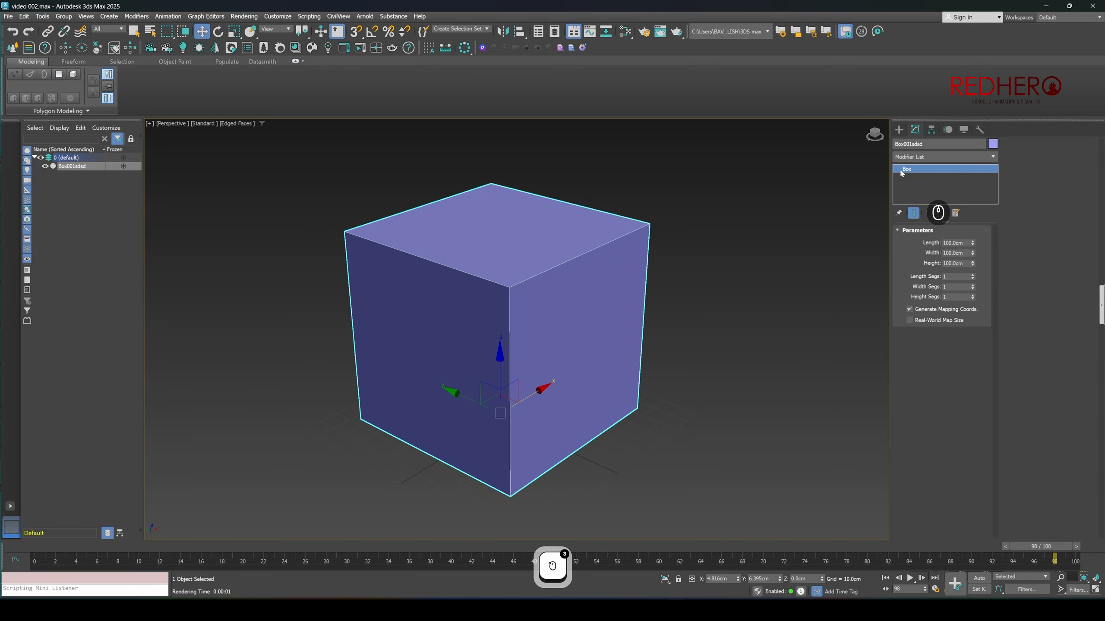
{"action": "right_click", "coordinate": [938, 158]}
{"action": "left_click", "coordinate": [947, 172]}
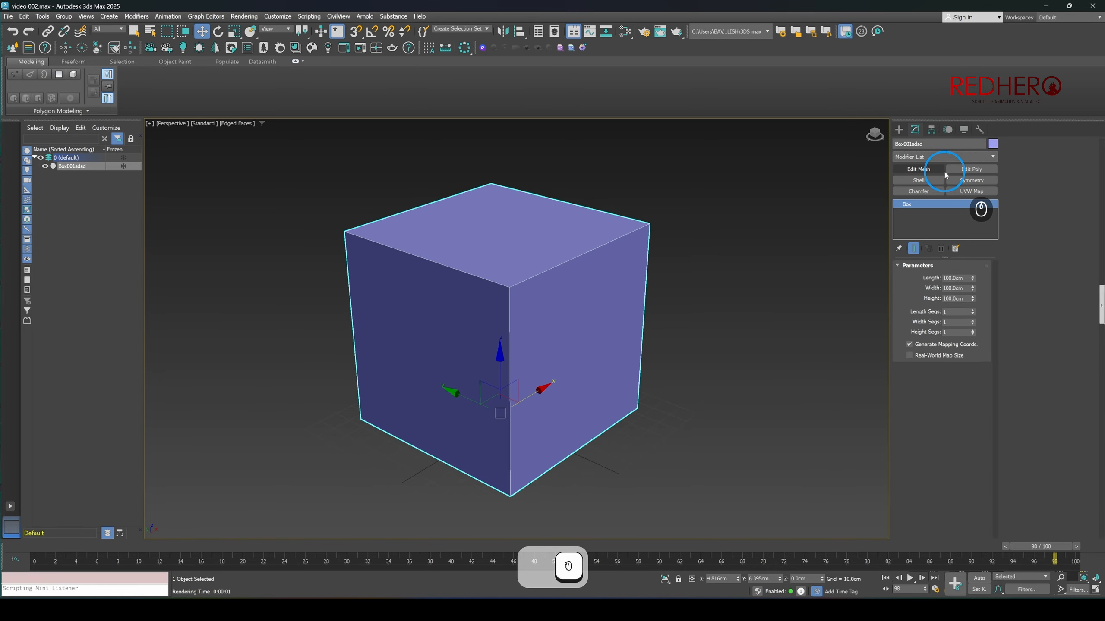
{"action": "right_click", "coordinate": [923, 158]}
{"action": "left_click", "coordinate": [931, 174]}
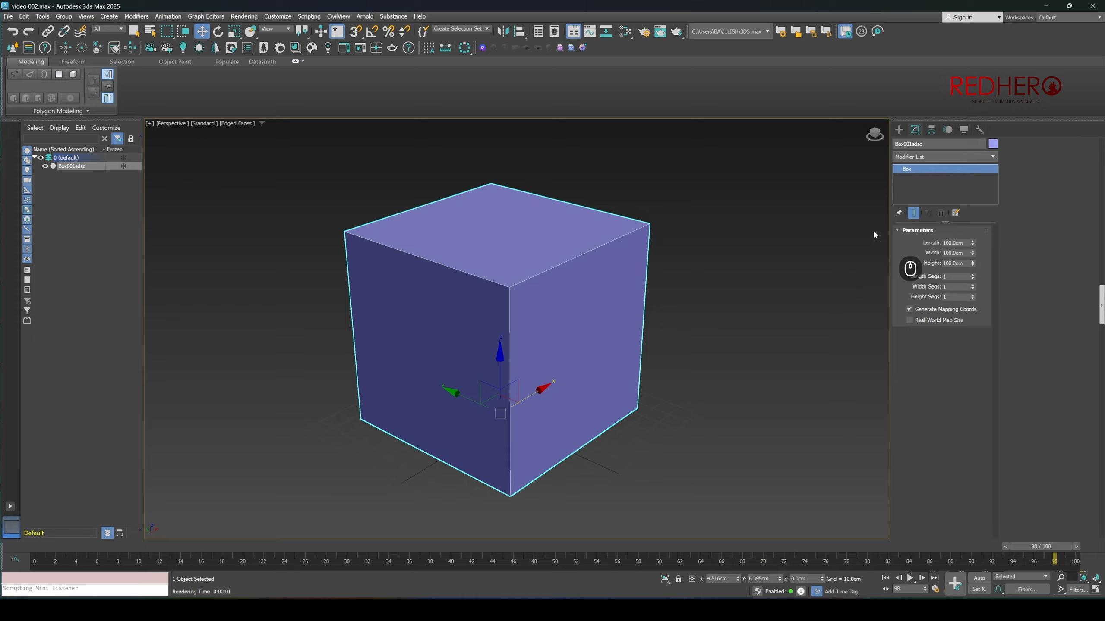
- Set the cube's length, width and height segments to 3 each
{"action": "left_click", "coordinate": [973, 275]}
{"action": "left_click", "coordinate": [973, 274]}
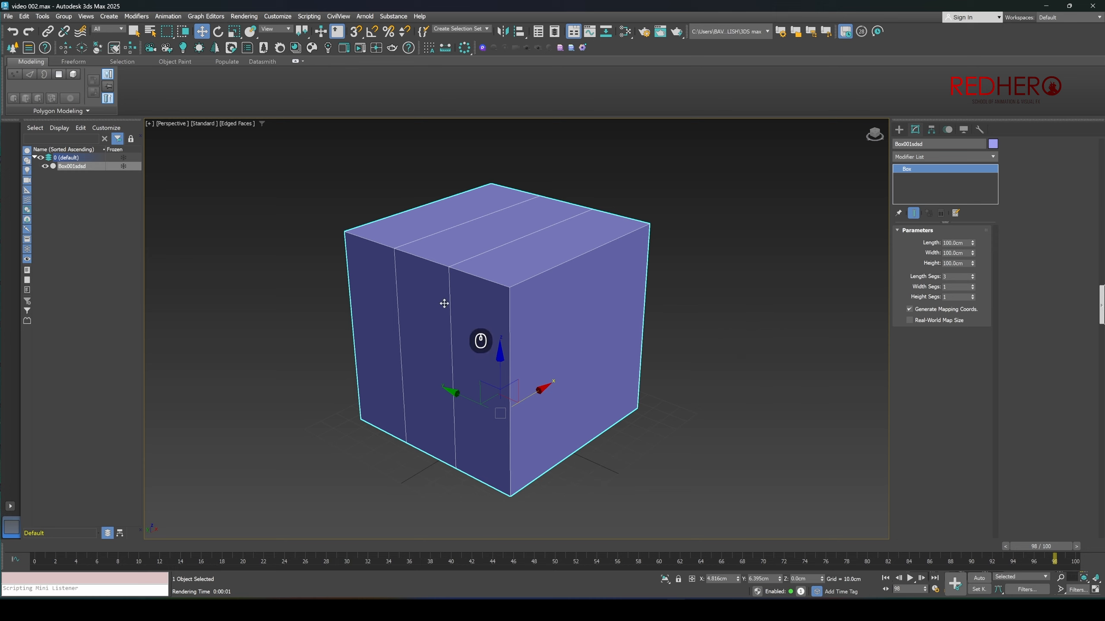
{"action": "left_click", "coordinate": [973, 285]}
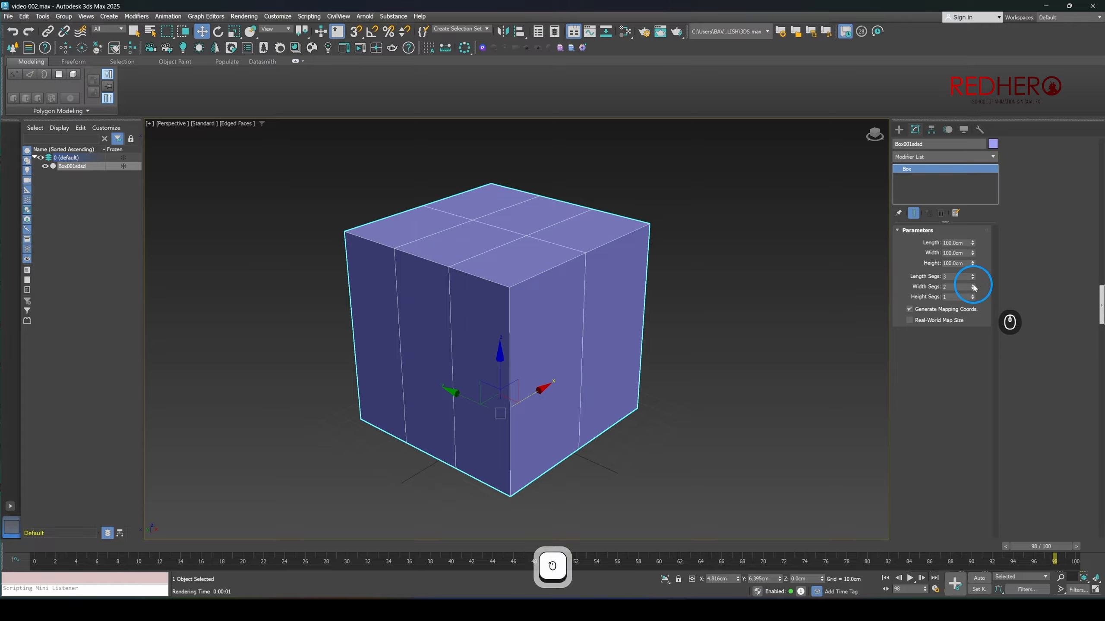
{"action": "left_click", "coordinate": [973, 286]}
{"action": "left_click", "coordinate": [973, 296]}
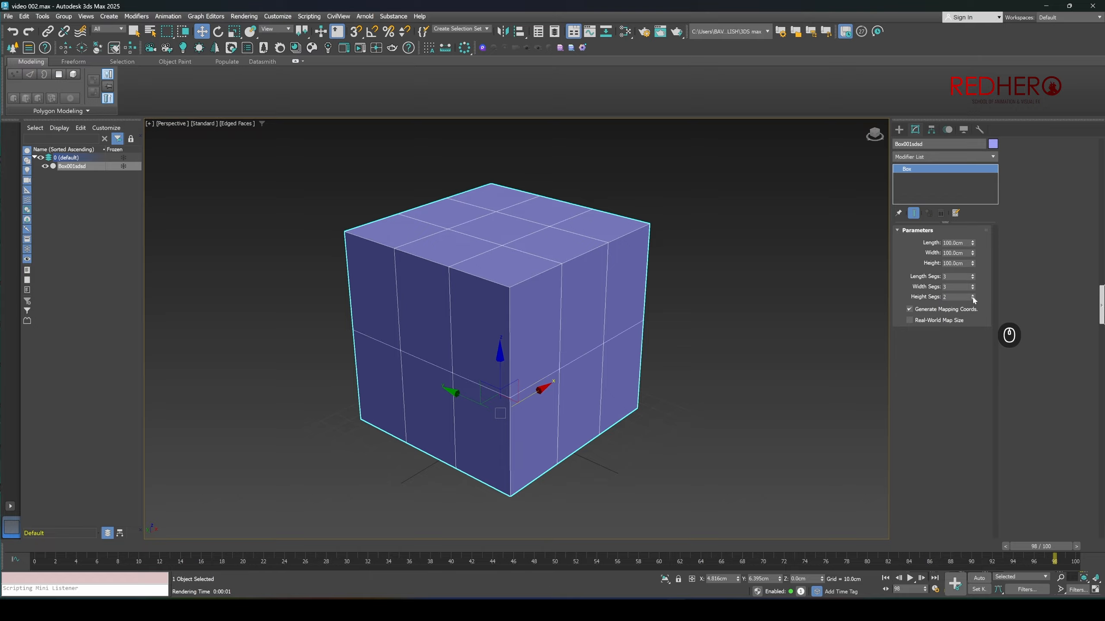
{"action": "left_click", "coordinate": [973, 297]}
- Examine the segmented cube from several angles and distances in the Perspective viewport
{"action": "middle_click_drag", "start_coordinate": [621, 370], "coordinate": [600, 292], "text": "alt"}
{"action": "middle_click_drag", "start_coordinate": [589, 382], "coordinate": [589, 363], "text": "alt"}
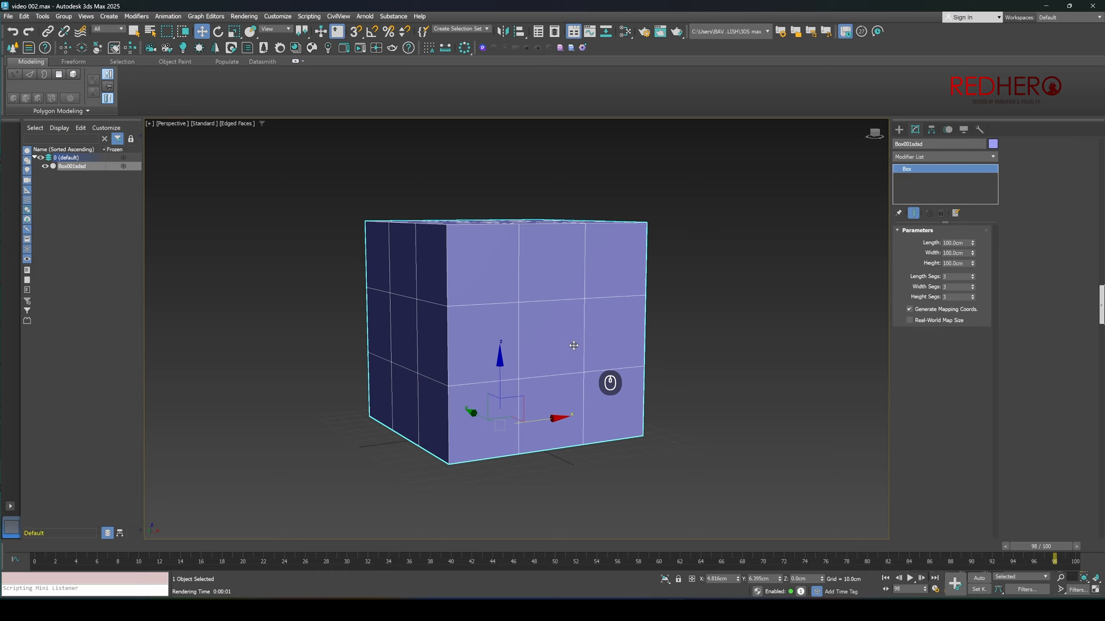
{"action": "middle_click_drag", "start_coordinate": [576, 350], "coordinate": [578, 357], "text": "alt"}
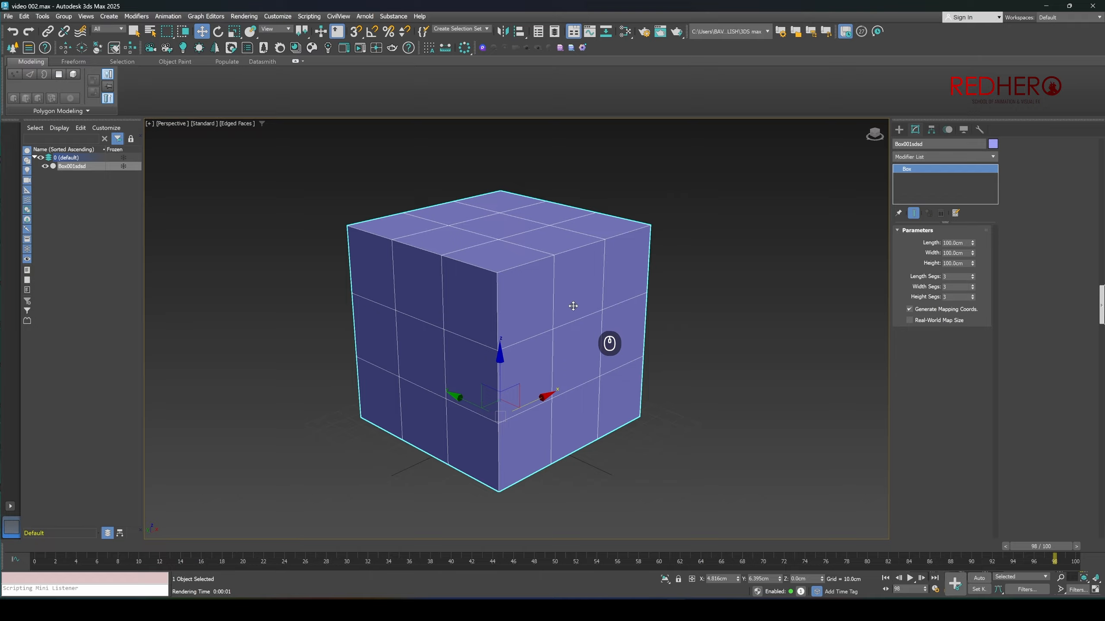
{"action": "key", "text": "alt"}
{"action": "middle_click_drag", "start_coordinate": [573, 306], "coordinate": [541, 317], "text": "alt"}
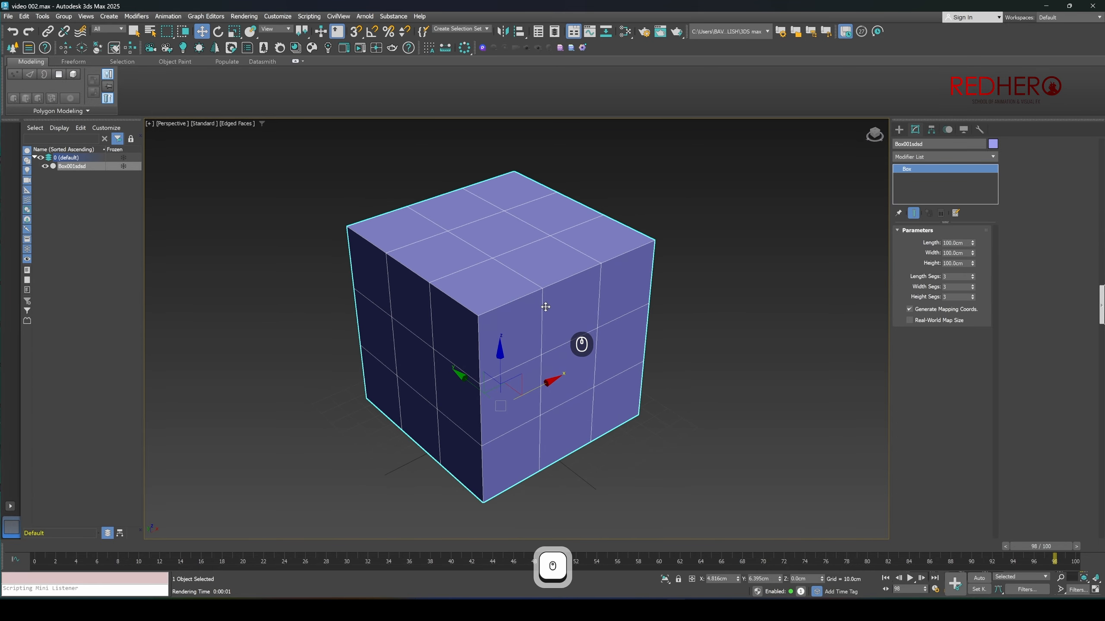
{"action": "scroll", "coordinate": [507, 285], "scroll_direction": "down", "scroll_amount": 6}
{"action": "scroll", "coordinate": [504, 284], "scroll_direction": "up", "scroll_amount": 9}
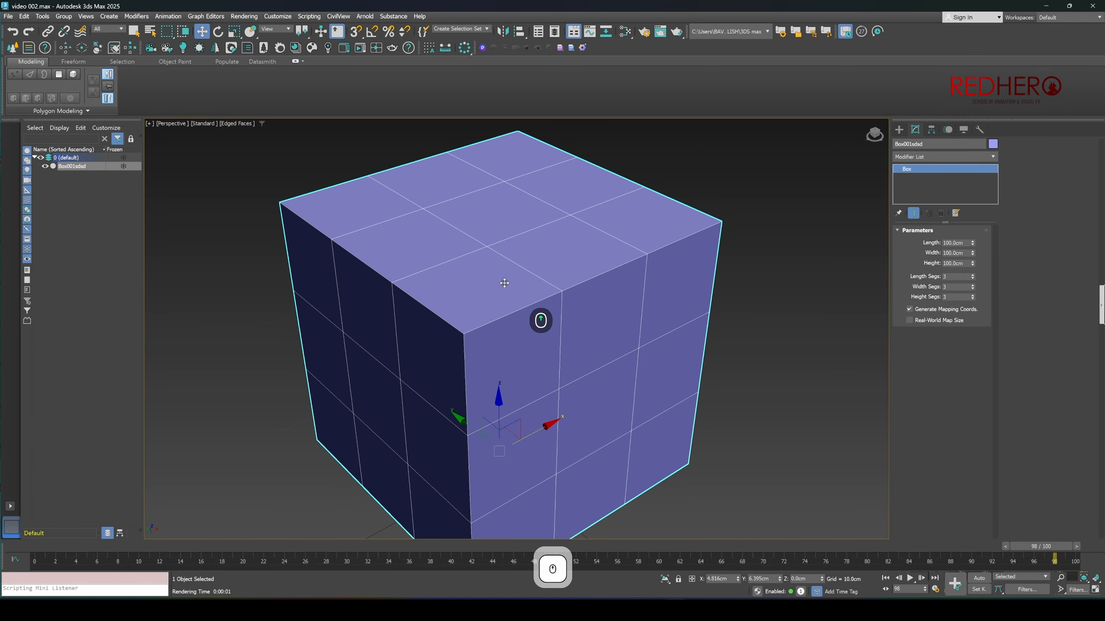
{"action": "scroll", "coordinate": [504, 283], "scroll_direction": "down", "scroll_amount": 7}
{"action": "scroll", "coordinate": [504, 285], "scroll_direction": "up", "scroll_amount": 6}
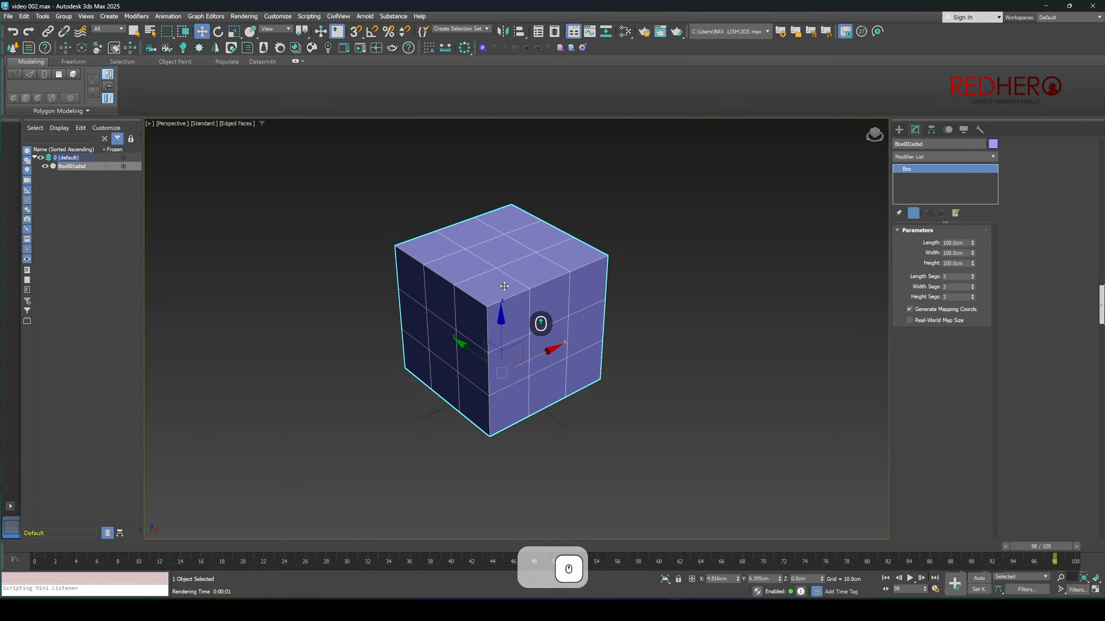
{"action": "scroll", "coordinate": [504, 286], "scroll_direction": "down", "scroll_amount": 3}
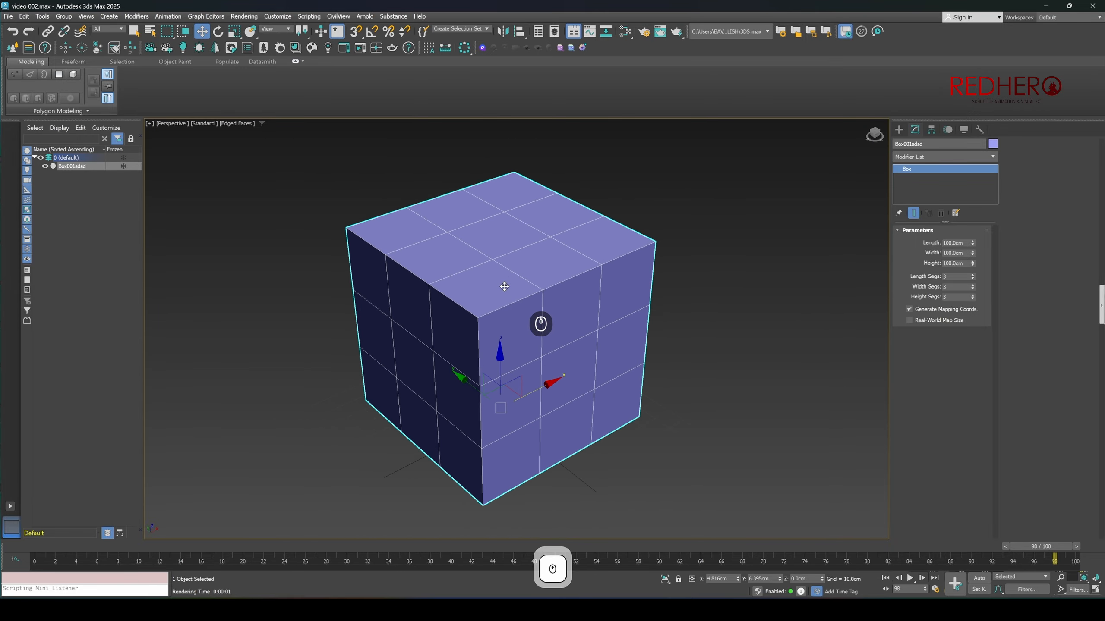
- Zoom out from the cube and back in with the Zoom tool, and leave the tool
{"action": "middle_click_drag", "start_coordinate": [517, 281], "coordinate": [545, 286]}
{"action": "key", "text": "alt+z"}
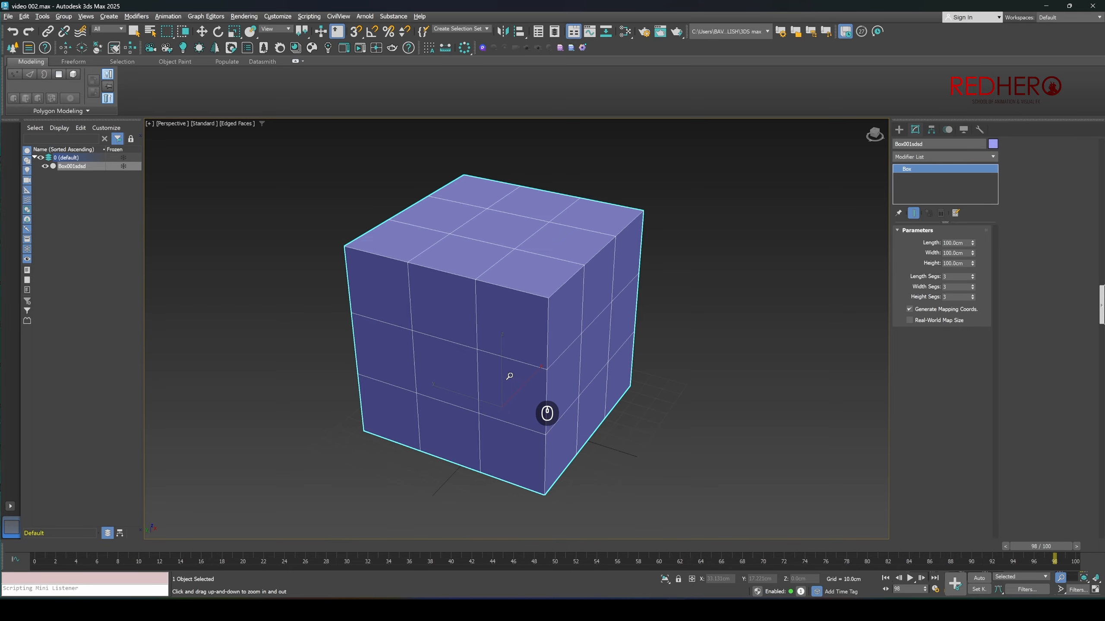
{"action": "left_click_drag", "start_coordinate": [506, 360], "coordinate": [555, 402]}
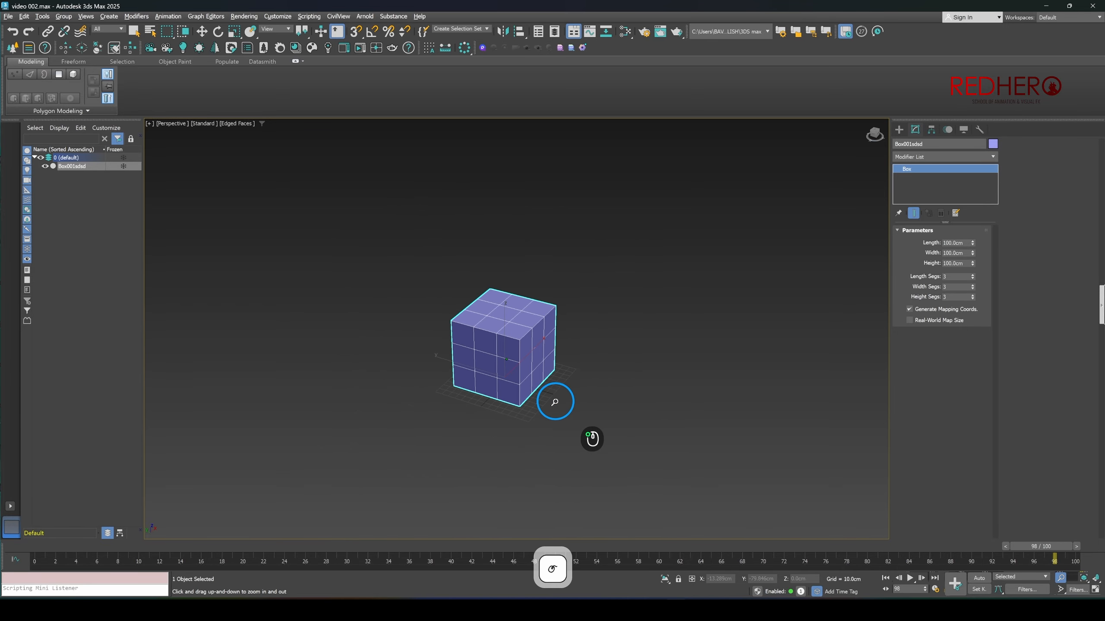
{"action": "mouse_move", "coordinate": [509, 370]}
{"action": "left_mouse_down"}
{"action": "mouse_move", "coordinate": [476, 348]}
{"action": "mouse_move", "coordinate": [495, 360]}
{"action": "left_mouse_up"}
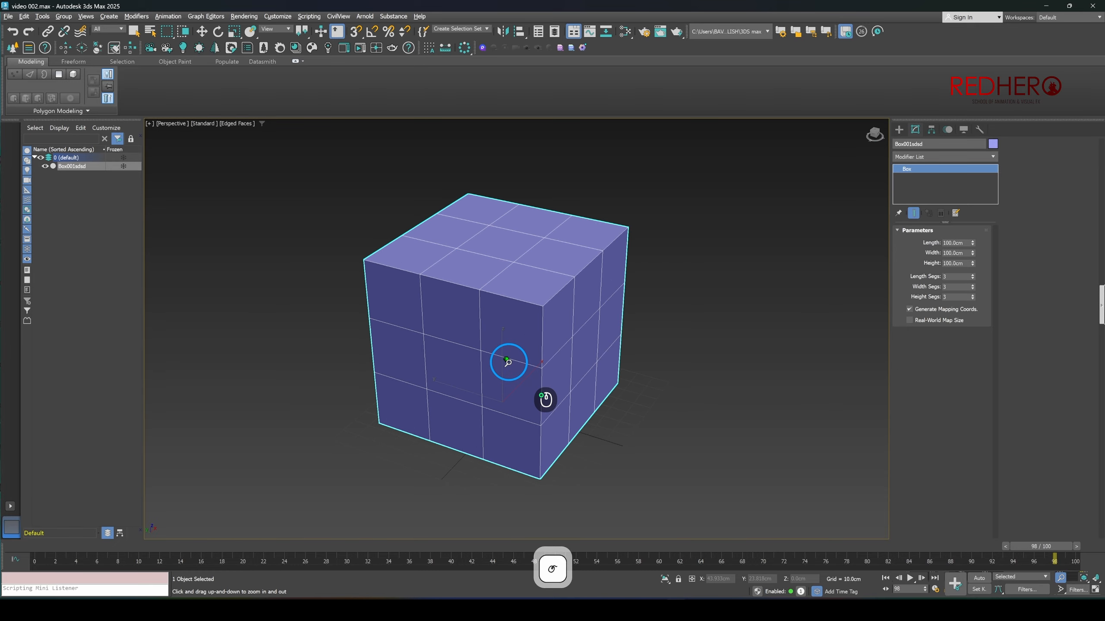
{"action": "right_click", "coordinate": [508, 363]}
{"action": "middle_click_drag", "start_coordinate": [522, 362], "coordinate": [515, 352], "text": "alt"}
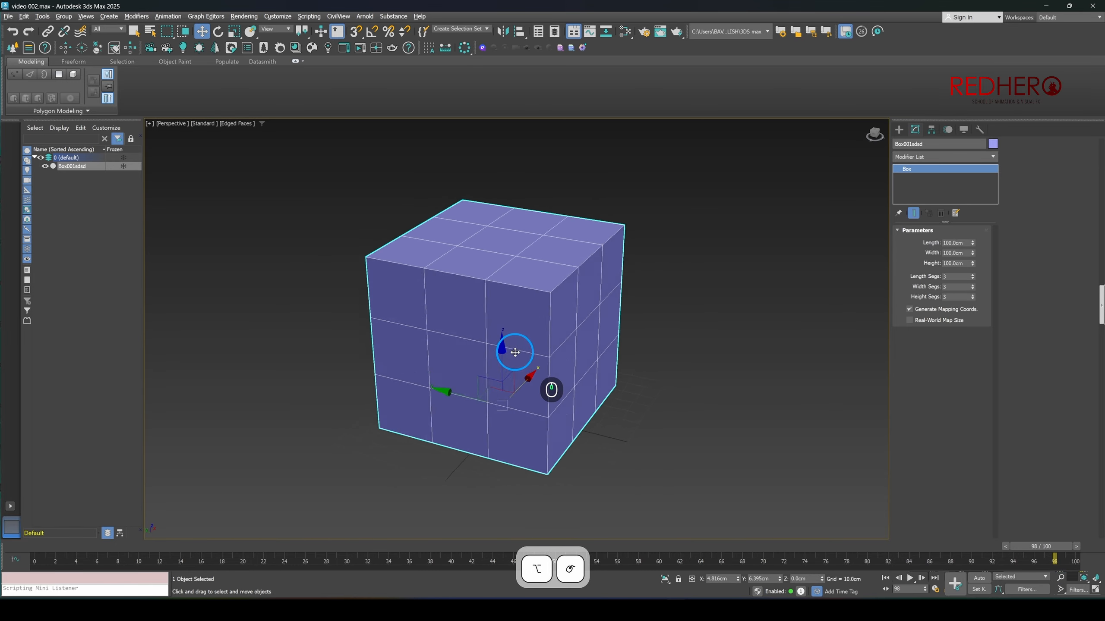
- View the cube from other angles with the Orbit tool, and return to the Move tool
{"action": "key", "text": "ctrl+r"}
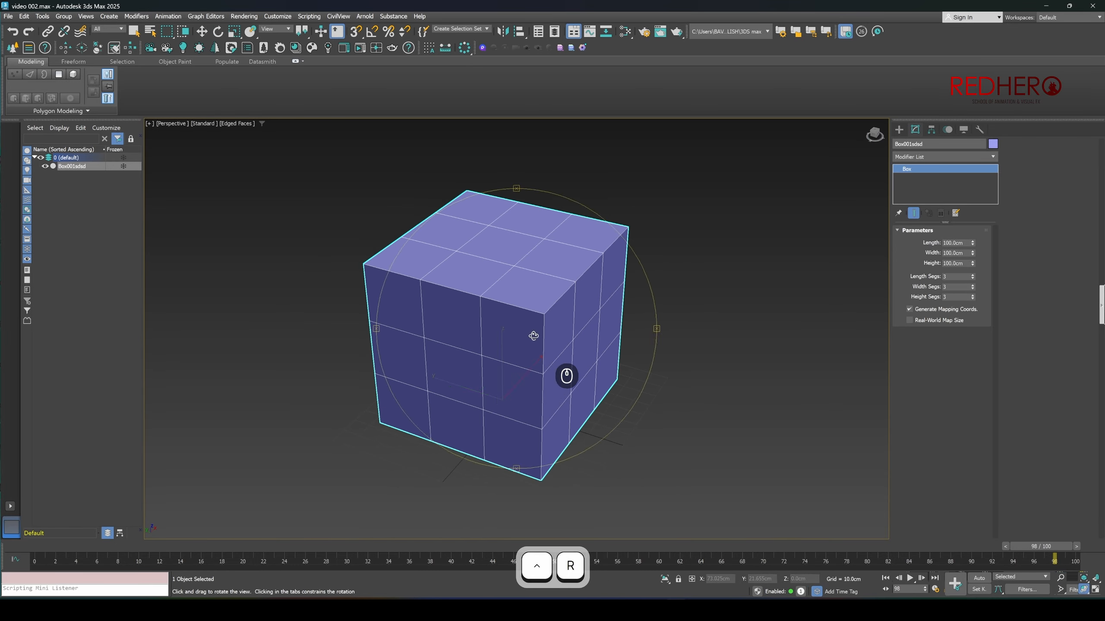
{"action": "left_click_drag", "start_coordinate": [530, 343], "coordinate": [547, 310]}
{"action": "key", "text": "ctrl+r"}
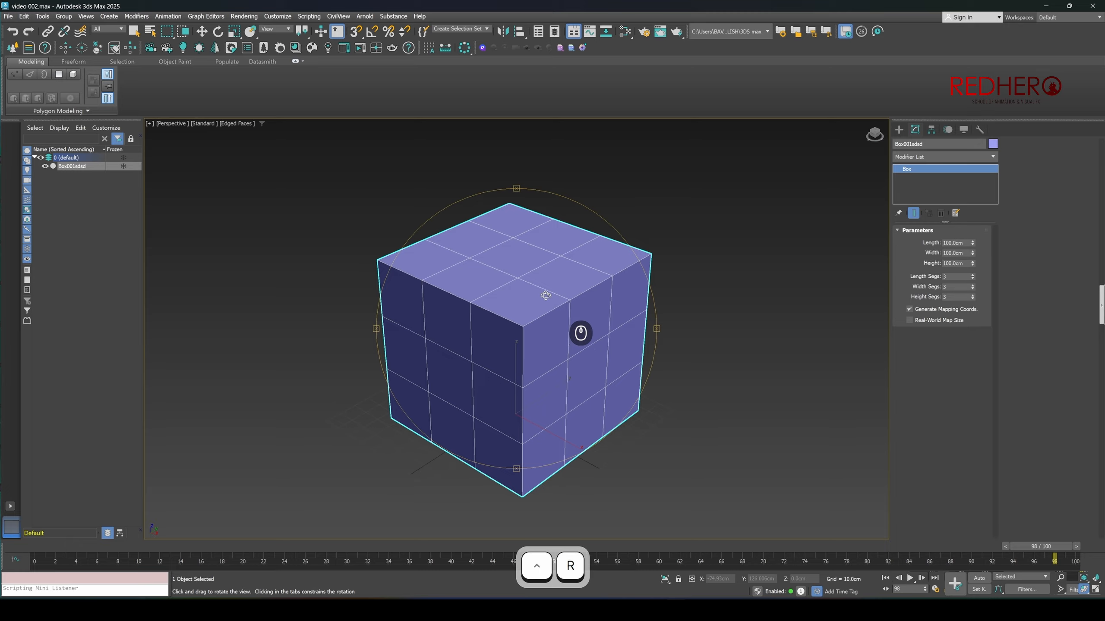
{"action": "key", "text": "w"}
{"action": "middle_click_drag", "start_coordinate": [561, 321], "coordinate": [538, 337], "text": "alt"}
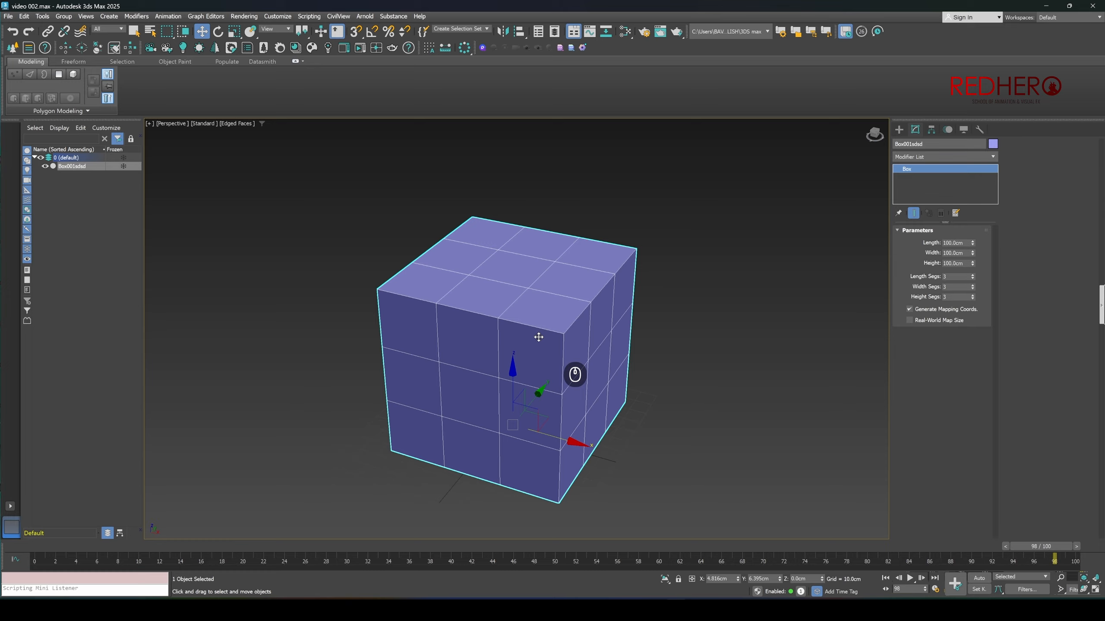
{"action": "mouse_move", "coordinate": [562, 348]}
{"action": "middle_mouse_down"}
{"action": "mouse_move", "coordinate": [565, 339]}
{"action": "mouse_move", "coordinate": [558, 350]}
{"action": "middle_mouse_up"}
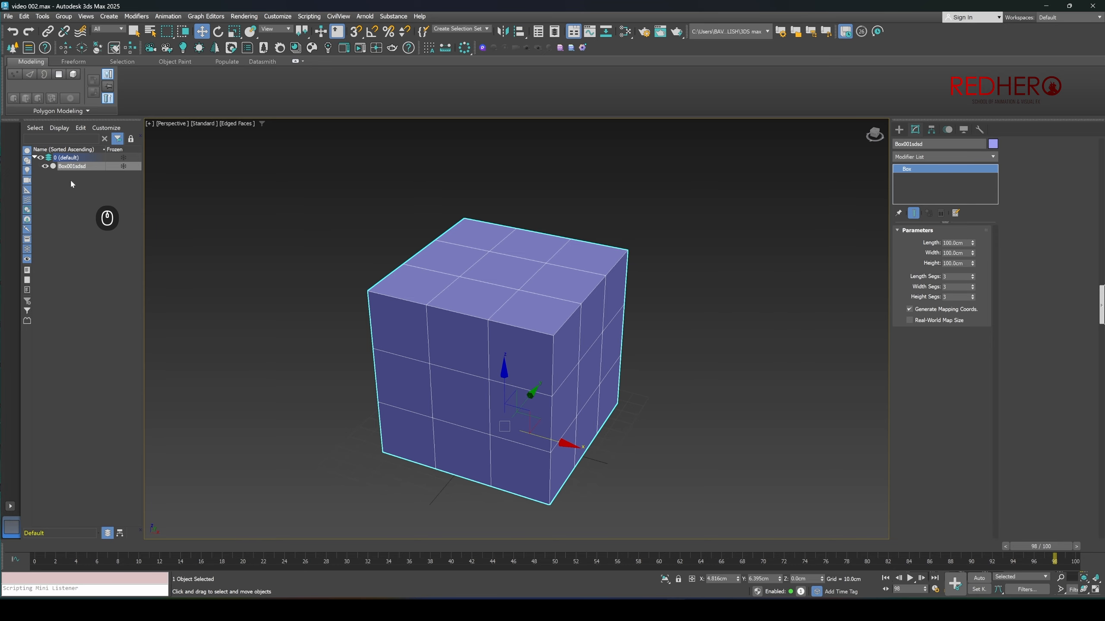
- Deselect the box and reselect it by its name in the Scene Explorer
{"action": "left_click", "coordinate": [69, 166]}
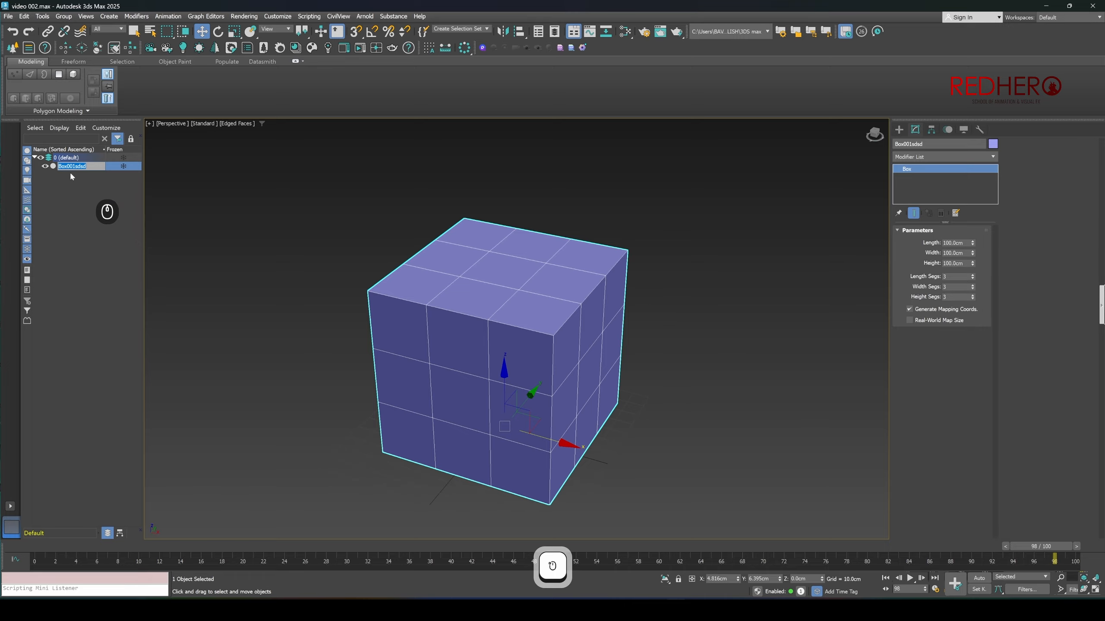
{"action": "left_click", "coordinate": [82, 183]}
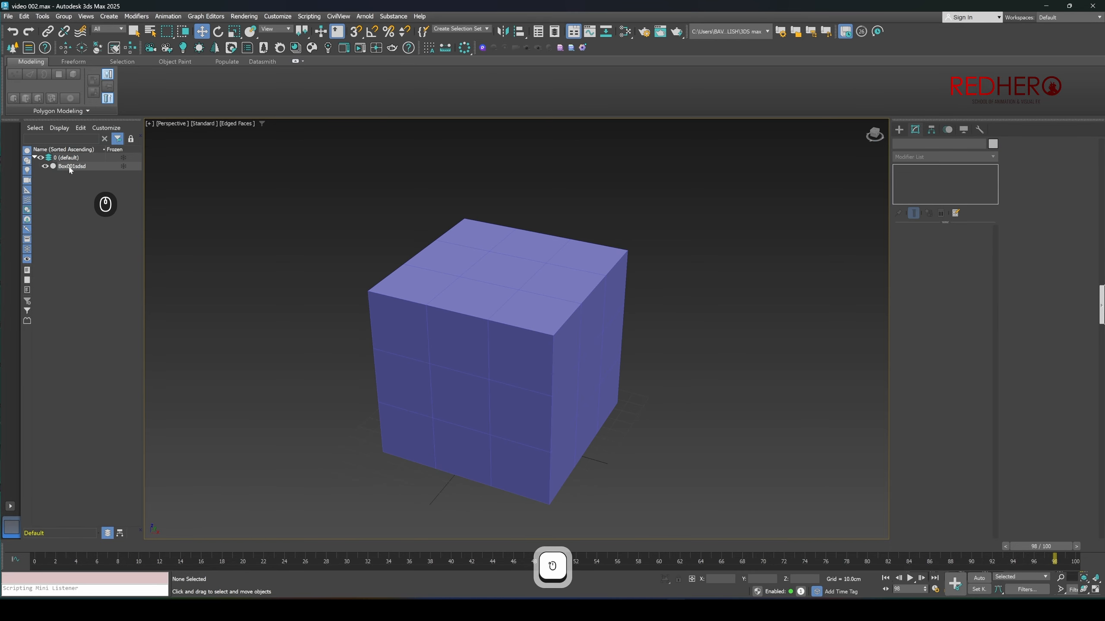
{"action": "left_click", "coordinate": [71, 167]}
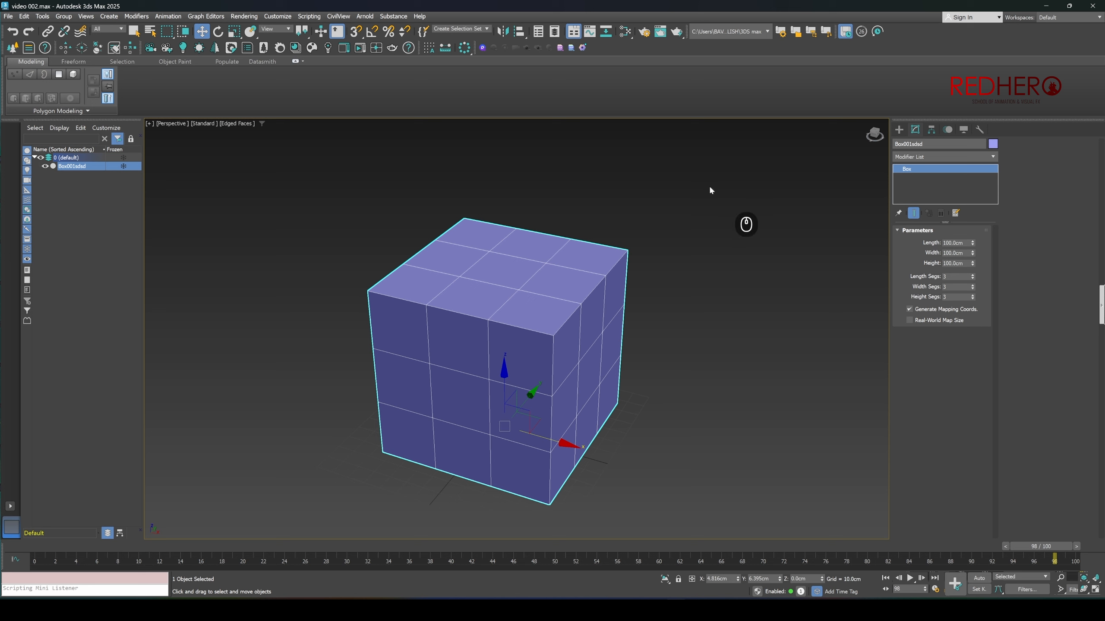
- Create a standard-primitive sphere with a radius of about 52 cm beside the cube
{"action": "left_click", "coordinate": [899, 129]}
{"action": "left_click", "coordinate": [917, 205]}
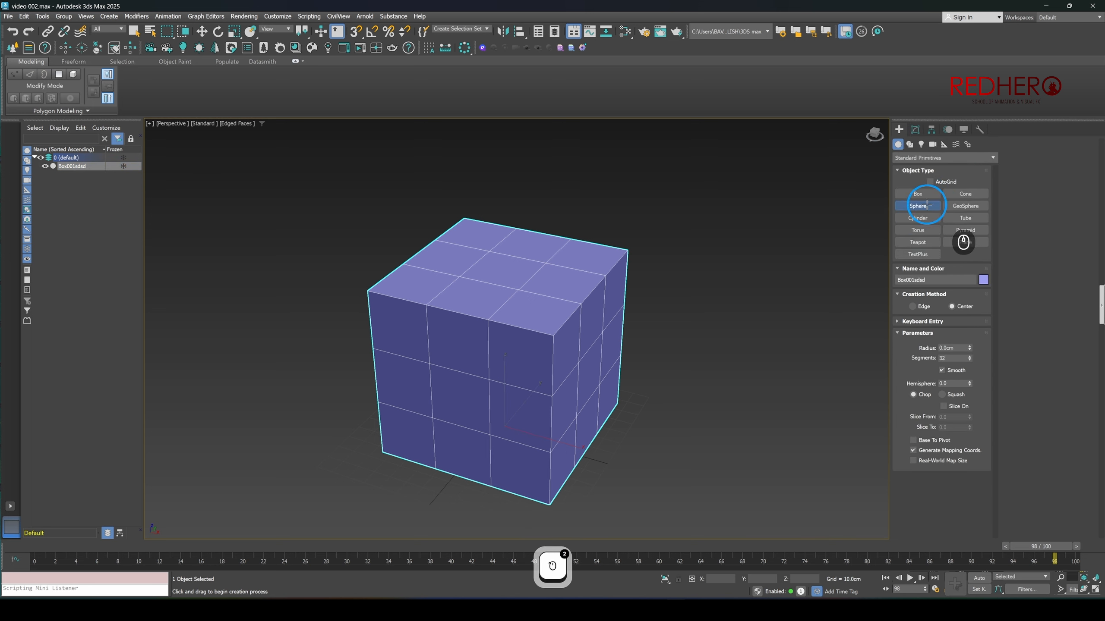
{"action": "middle_click_drag", "start_coordinate": [723, 374], "coordinate": [670, 384]}
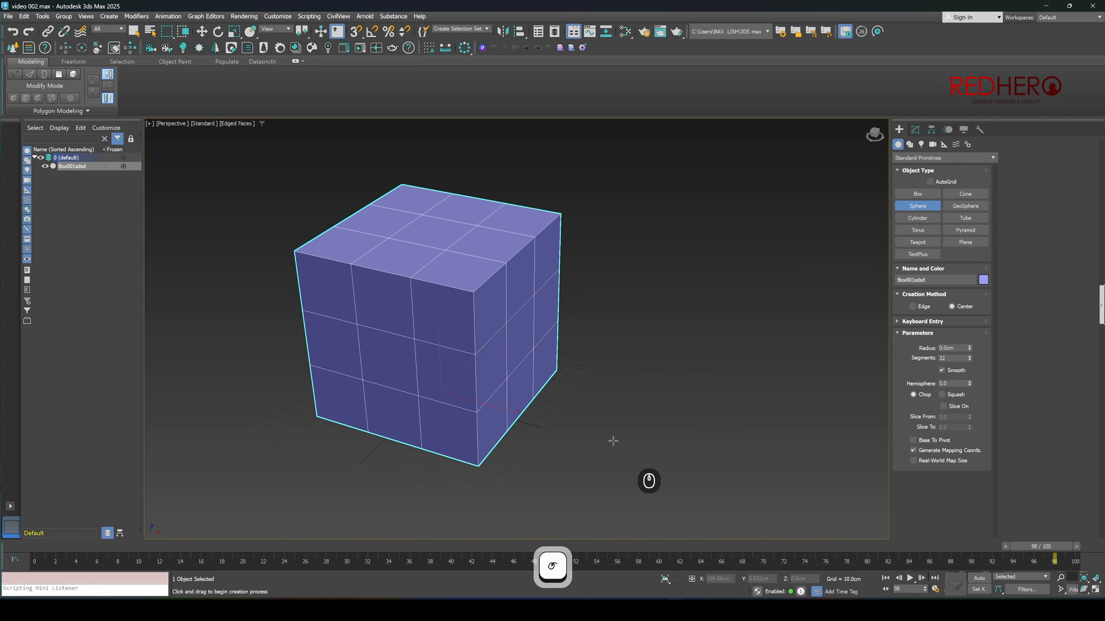
{"action": "left_click_drag", "start_coordinate": [604, 420], "coordinate": [669, 459]}
{"action": "key", "text": "w"}
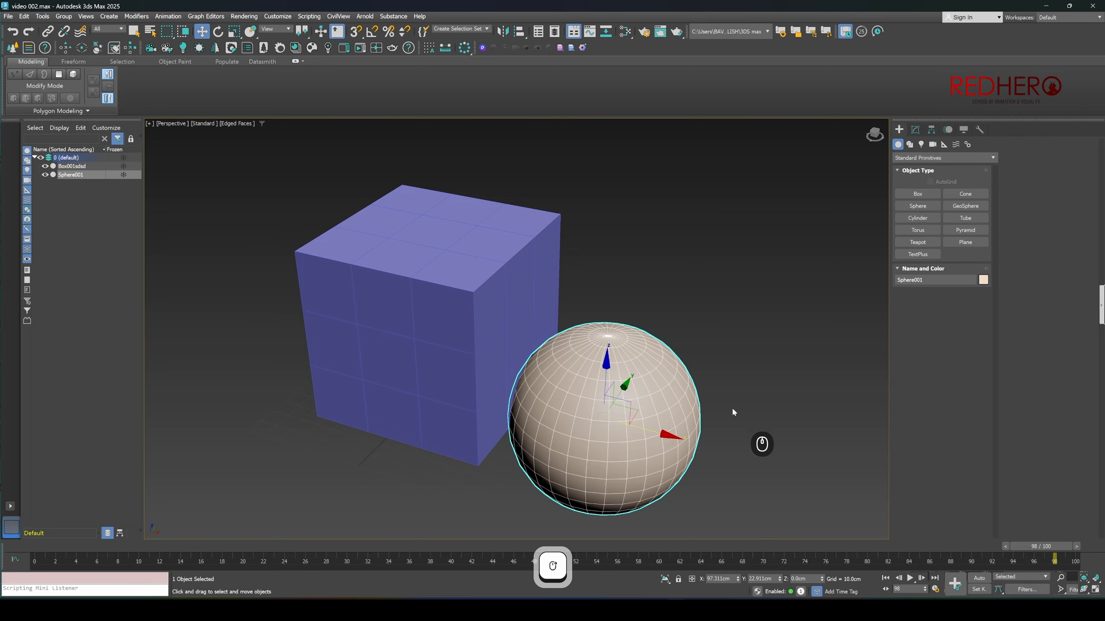
{"action": "middle_click_drag", "start_coordinate": [731, 408], "coordinate": [705, 401]}
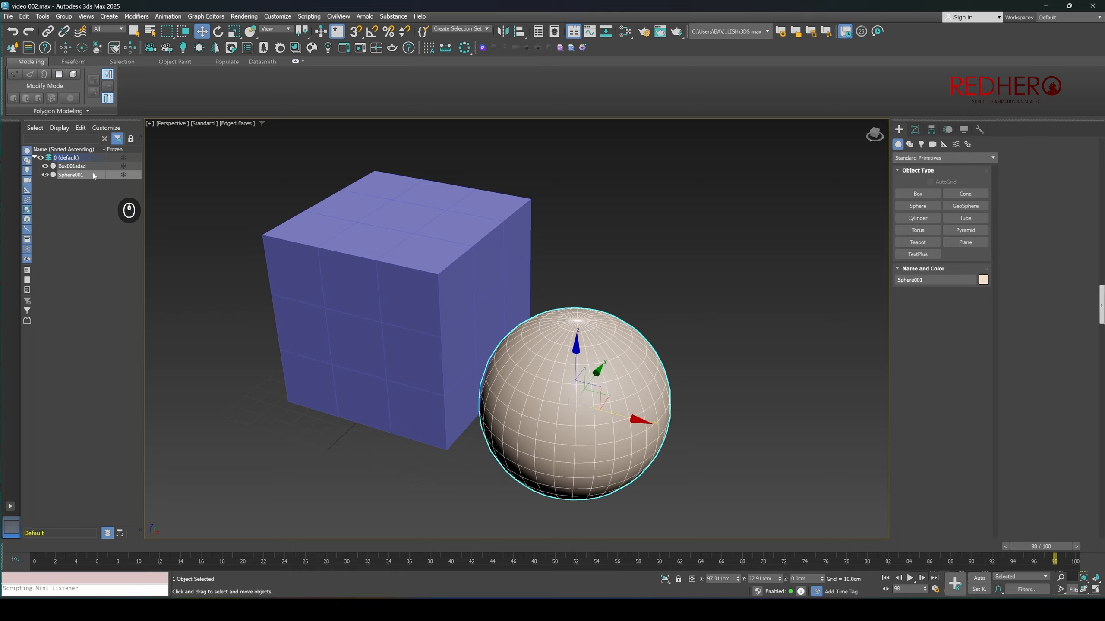
{"action": "middle_click_drag", "start_coordinate": [727, 359], "coordinate": [696, 375]}
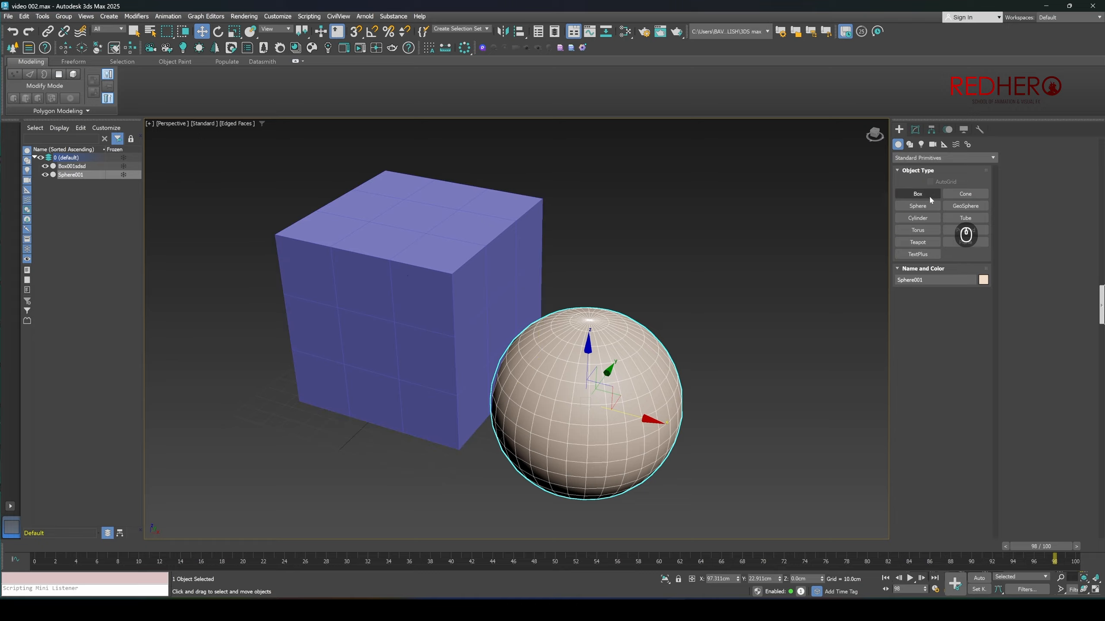
- Set the sphere's radius to 50 cm
{"action": "left_click", "coordinate": [915, 129]}
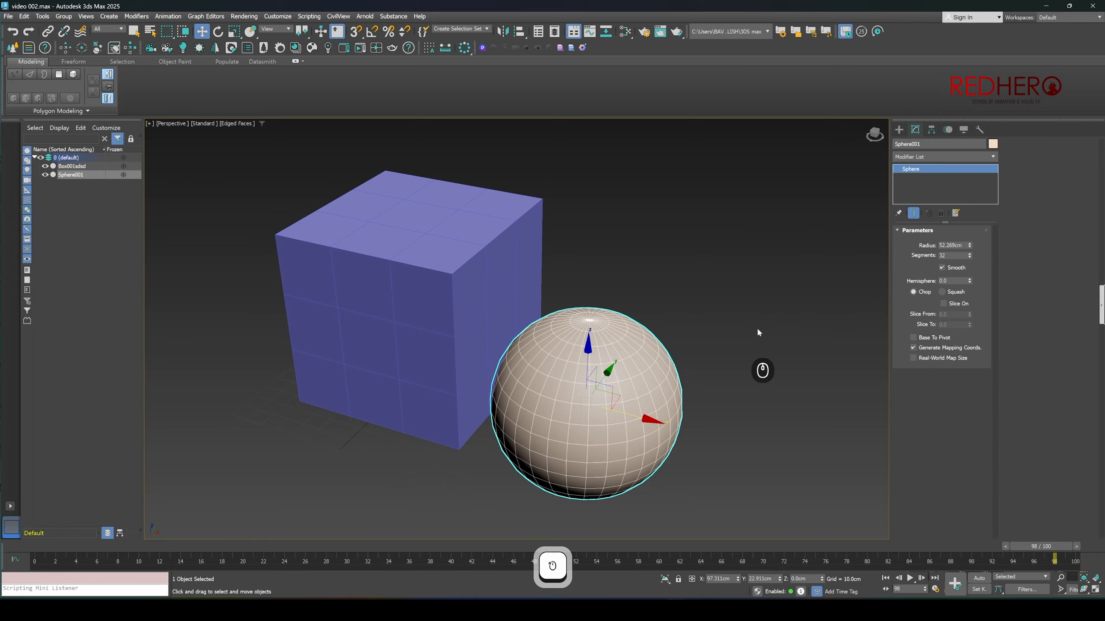
{"action": "mouse_move", "coordinate": [969, 247]}
{"action": "left_mouse_down"}
{"action": "mouse_move", "coordinate": [970, 231]}
{"action": "mouse_move", "coordinate": [970, 247]}
{"action": "left_mouse_up"}
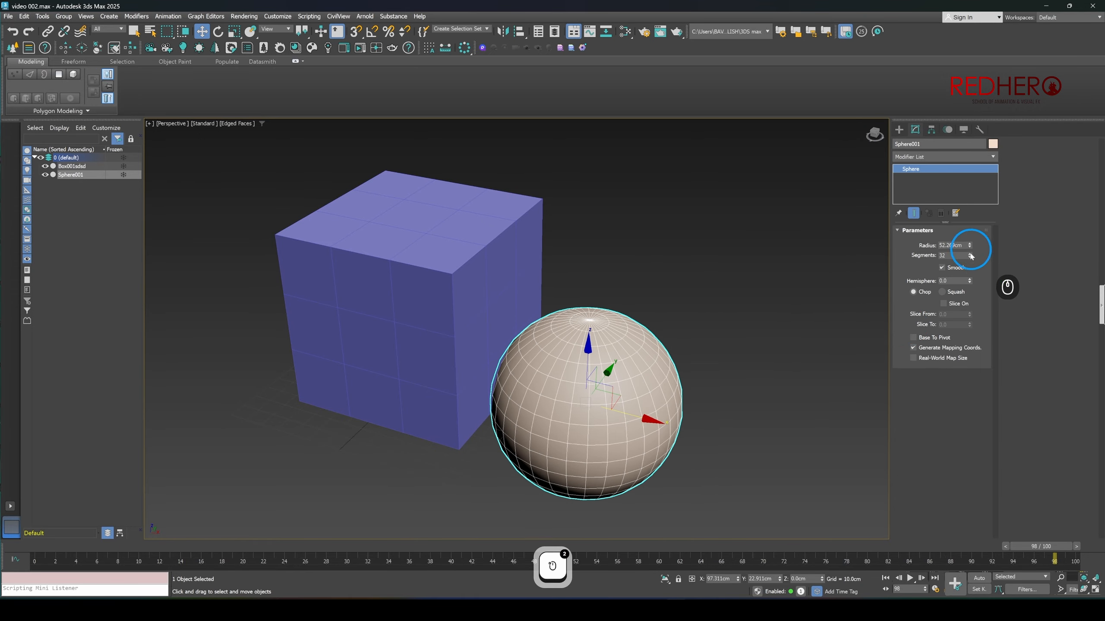
{"action": "double_click", "coordinate": [960, 245]}
{"action": "type", "text": "50"}
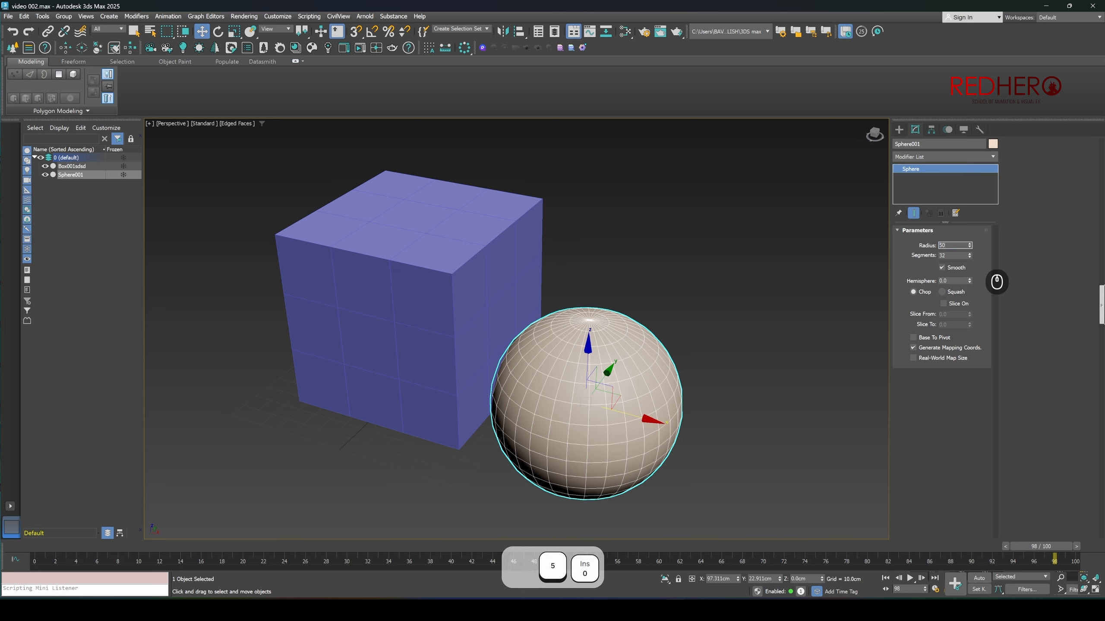
{"action": "key", "text": "Return"}
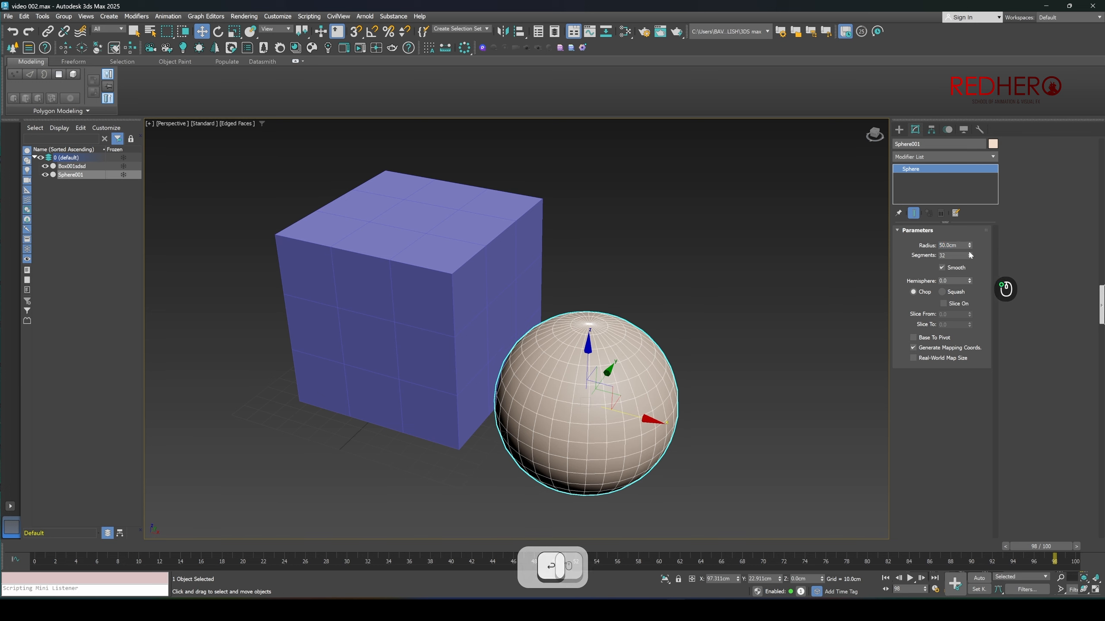
- Lower the sphere's segments to 8 and inspect its coarser shape
{"action": "left_click", "coordinate": [970, 252]}
{"action": "left_click", "coordinate": [970, 258]}
{"action": "left_click", "coordinate": [969, 258]}
{"action": "left_click", "coordinate": [970, 258]}
{"action": "left_click", "coordinate": [970, 258]}
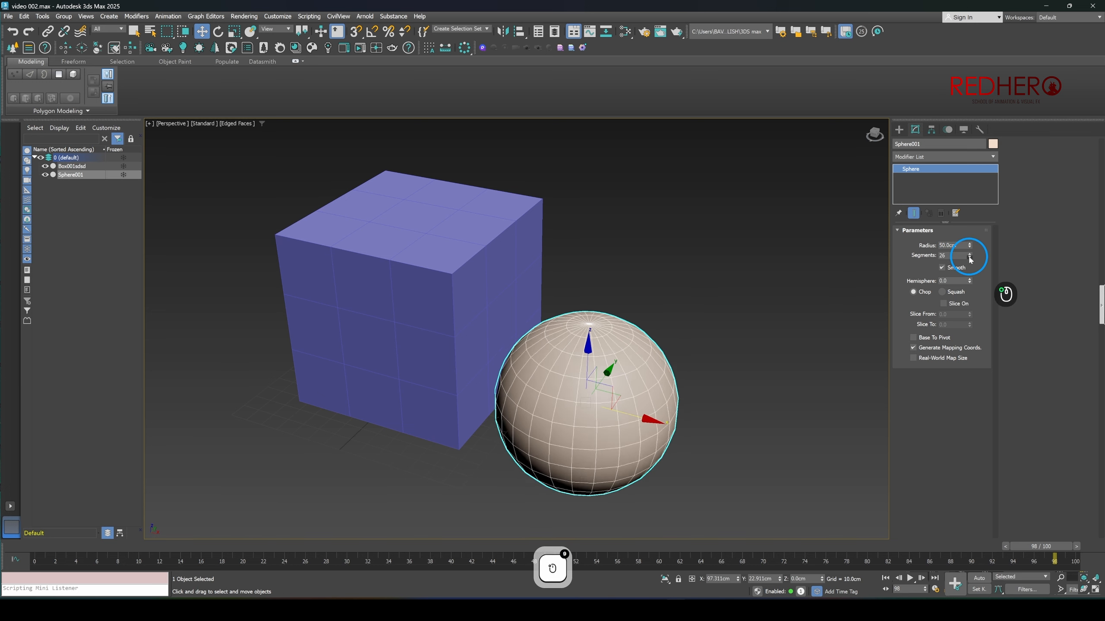
{"action": "left_click", "coordinate": [970, 258]}
{"action": "left_click", "coordinate": [969, 258]}
{"action": "left_click", "coordinate": [969, 258]}
{"action": "left_click", "coordinate": [969, 258]}
{"action": "left_click", "coordinate": [969, 258]}
{"action": "left_click", "coordinate": [969, 258]}
{"action": "left_click", "coordinate": [970, 257]}
{"action": "left_click", "coordinate": [970, 258]}
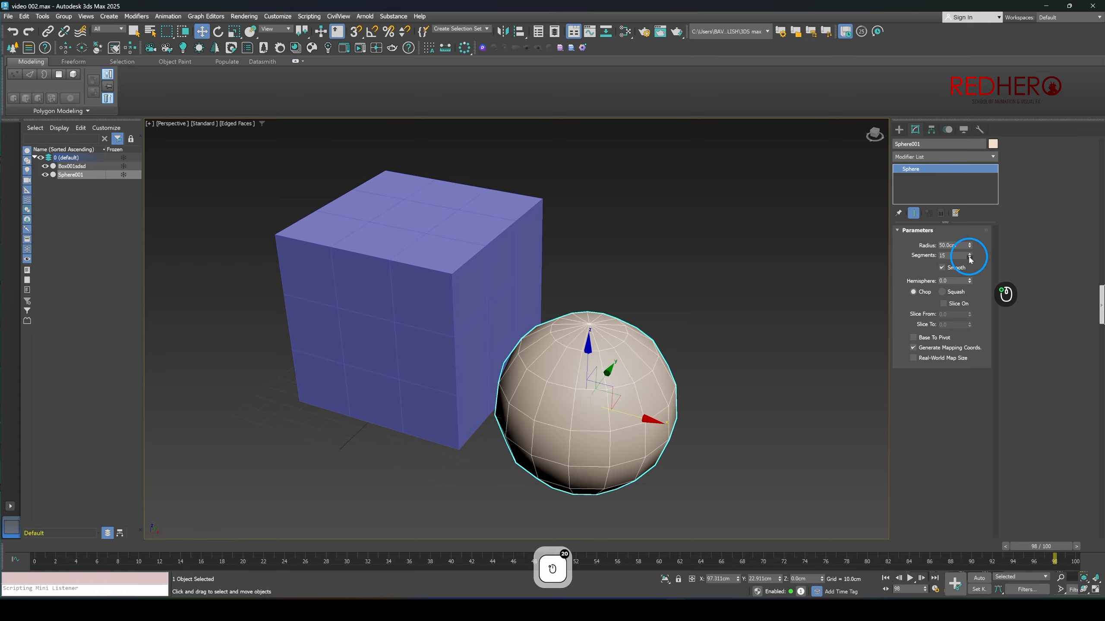
{"action": "left_click", "coordinate": [970, 257]}
{"action": "left_click", "coordinate": [969, 258]}
{"action": "left_click", "coordinate": [969, 258]}
{"action": "left_click", "coordinate": [970, 258]}
{"action": "left_click", "coordinate": [969, 258]}
{"action": "left_click", "coordinate": [970, 257]}
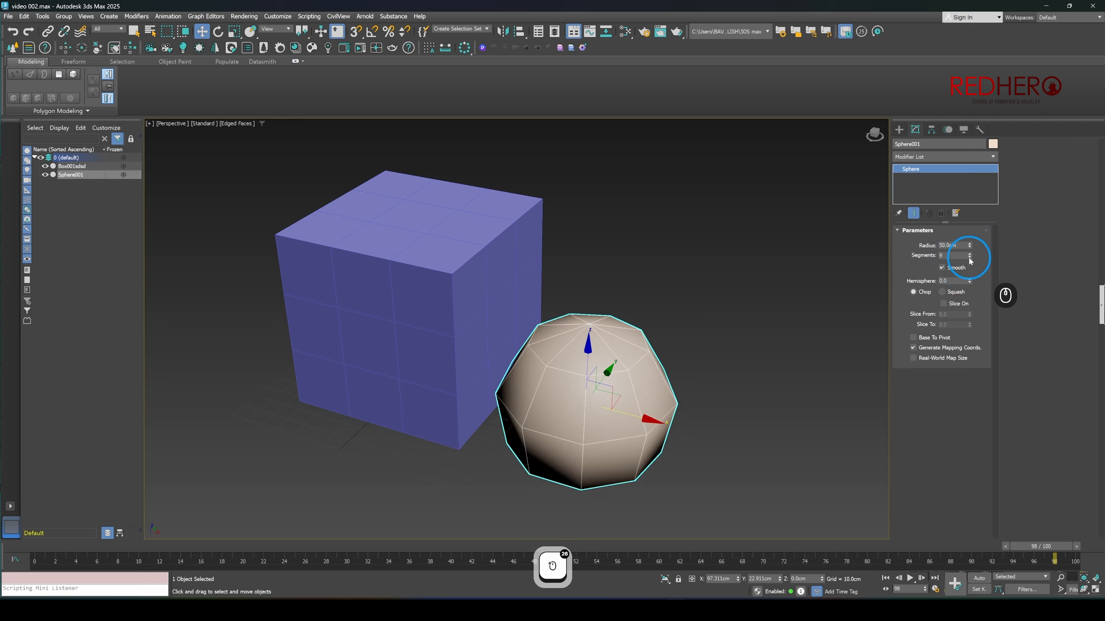
{"action": "left_click", "coordinate": [970, 258]}
{"action": "middle_click_drag", "start_coordinate": [623, 335], "coordinate": [621, 311]}
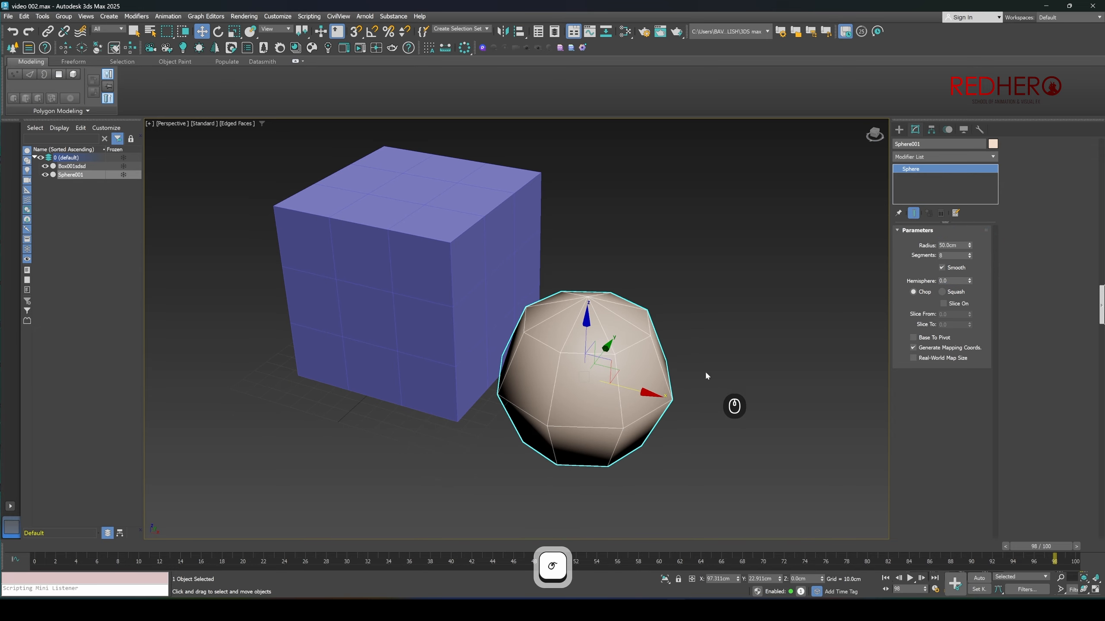
{"action": "mouse_move", "coordinate": [666, 367]}
{"action": "middle_mouse_down", "text": "alt"}
{"action": "mouse_move", "coordinate": [653, 346]}
{"action": "mouse_move", "coordinate": [631, 340]}
{"action": "mouse_move", "coordinate": [659, 350]}
{"action": "middle_mouse_up", "text": "alt"}
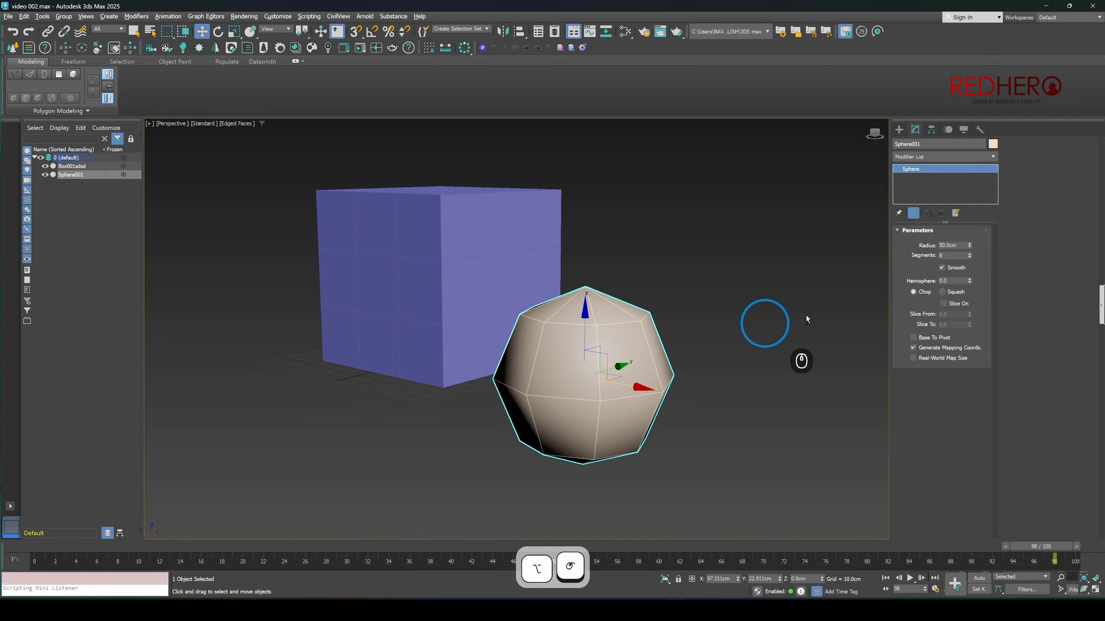
- Reduce the sphere's segments further to 6 and inspect the faceted shape from several angles
{"action": "double_click", "coordinate": [970, 257]}
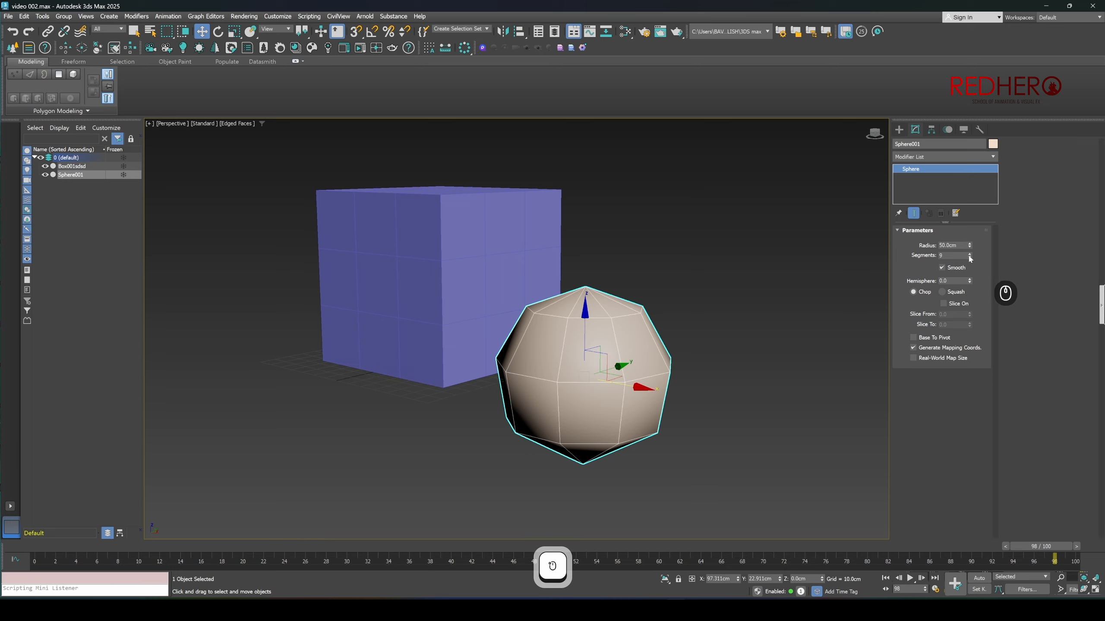
{"action": "left_click", "coordinate": [970, 257]}
{"action": "left_click", "coordinate": [970, 257]}
{"action": "middle_click_drag", "start_coordinate": [682, 392], "coordinate": [679, 344], "text": "alt"}
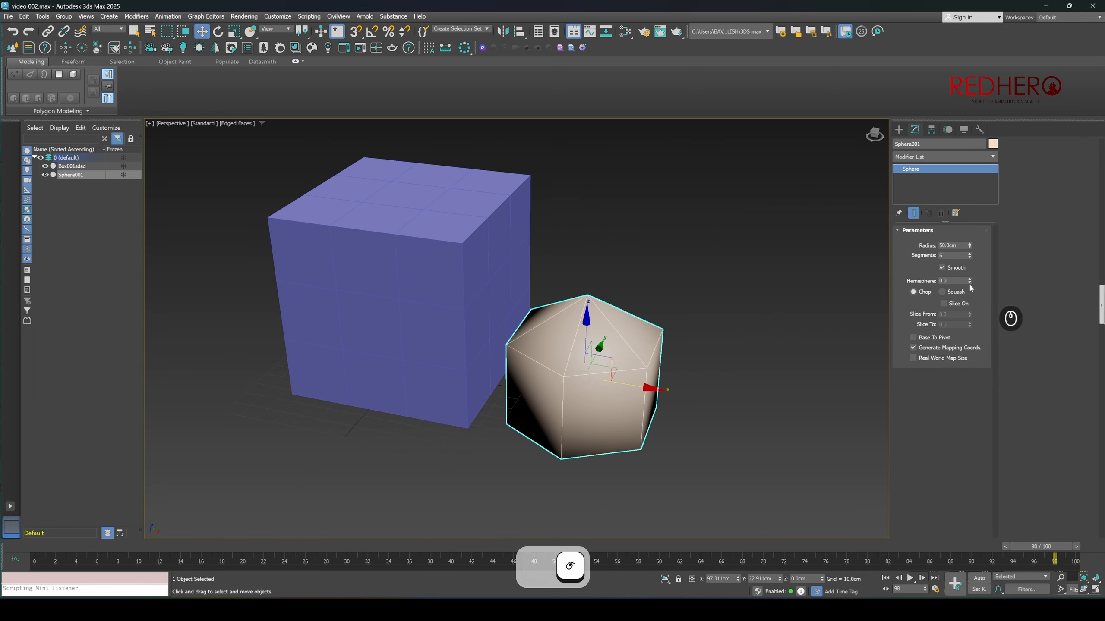
{"action": "left_click", "coordinate": [969, 257]}
{"action": "left_click", "coordinate": [970, 258]}
{"action": "left_click", "coordinate": [969, 254]}
{"action": "left_click", "coordinate": [970, 254]}
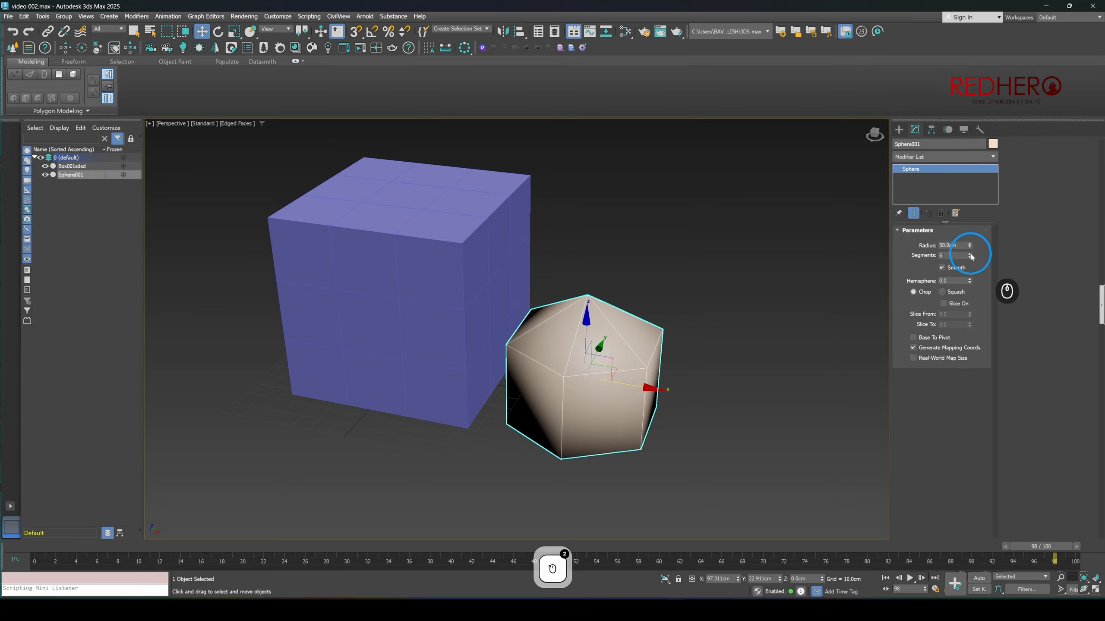
{"action": "middle_click_drag", "start_coordinate": [665, 359], "coordinate": [633, 378], "text": "alt"}
{"action": "mouse_move", "coordinate": [678, 331]}
{"action": "middle_mouse_down", "text": "alt"}
{"action": "mouse_move", "coordinate": [698, 343]}
{"action": "mouse_move", "coordinate": [671, 353]}
{"action": "mouse_move", "coordinate": [692, 339]}
{"action": "middle_mouse_up", "text": "alt"}
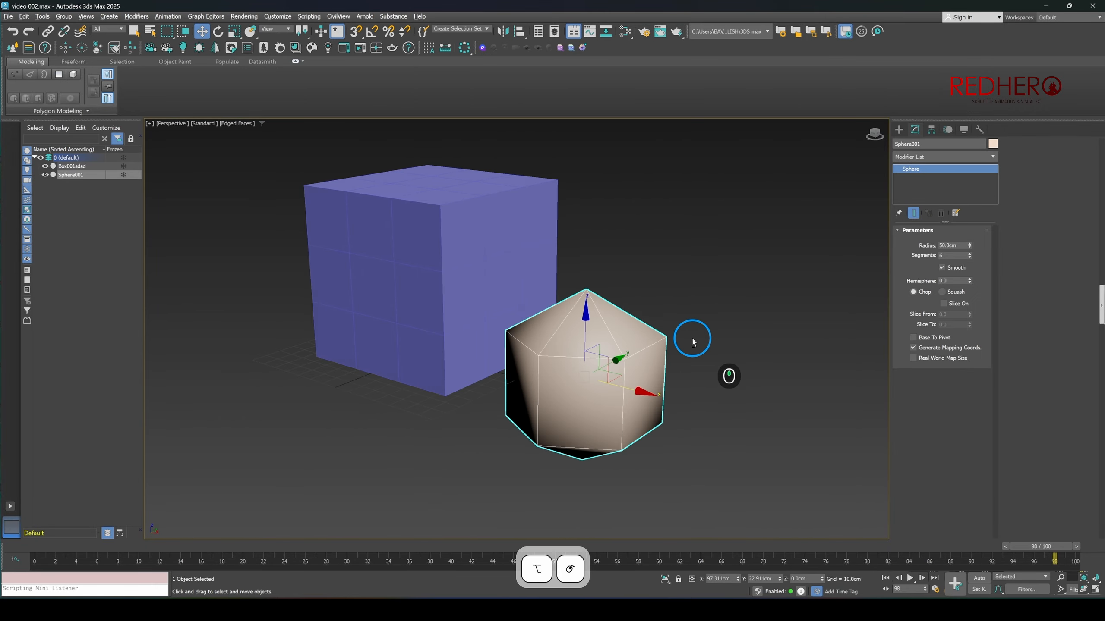
- Raise the sphere's segments to 36
{"action": "left_click", "coordinate": [969, 254]}
{"action": "left_click", "coordinate": [970, 254]}
{"action": "left_click", "coordinate": [970, 254]}
{"action": "left_click", "coordinate": [970, 254]}
{"action": "left_click", "coordinate": [970, 254]}
{"action": "left_click", "coordinate": [970, 254]}
{"action": "left_click", "coordinate": [970, 254]}
{"action": "left_click", "coordinate": [969, 254]}
{"action": "left_click", "coordinate": [969, 253]}
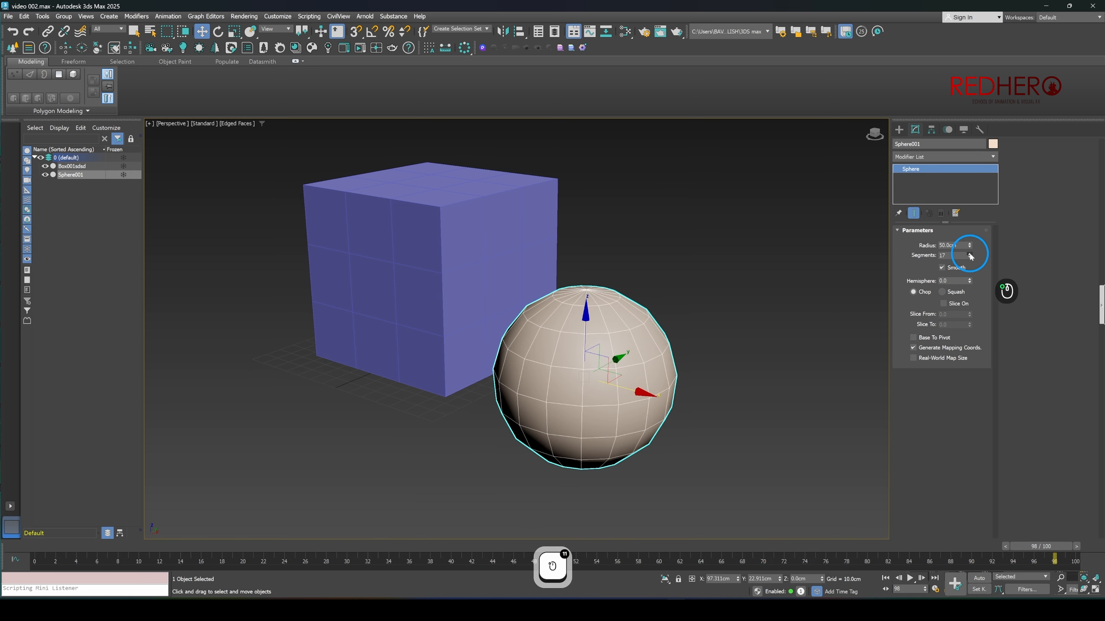
{"action": "left_click", "coordinate": [970, 254]}
{"action": "left_click", "coordinate": [969, 254]}
{"action": "left_click", "coordinate": [970, 254]}
{"action": "left_click", "coordinate": [969, 254]}
{"action": "left_click", "coordinate": [970, 253]}
{"action": "left_click", "coordinate": [969, 254]}
{"action": "left_click", "coordinate": [969, 254]}
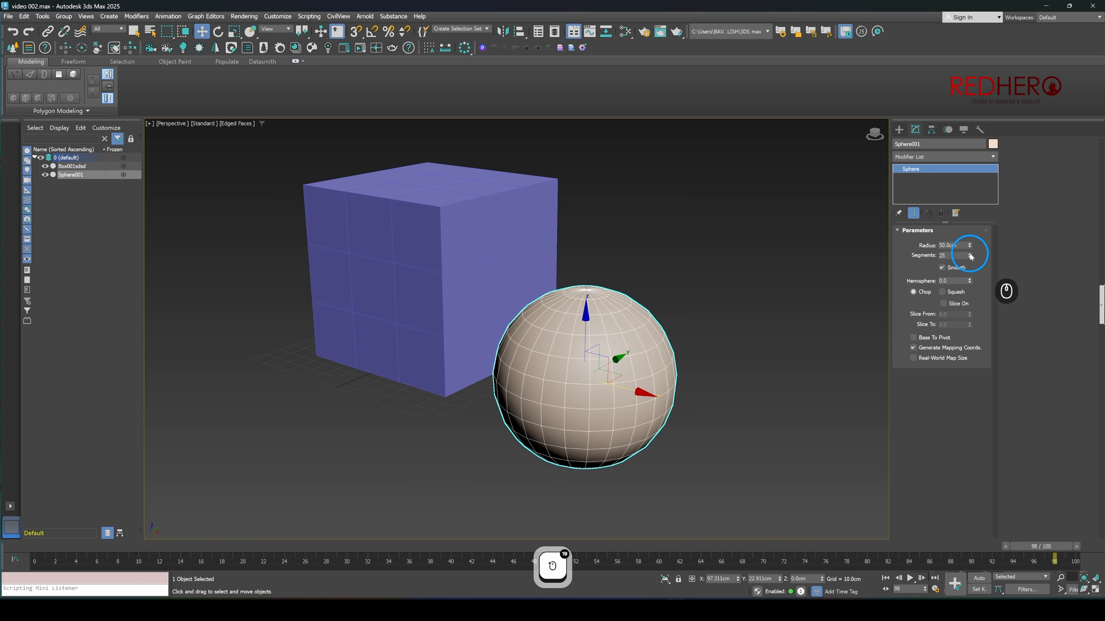
{"action": "left_click", "coordinate": [969, 254]}
{"action": "left_click", "coordinate": [969, 254]}
{"action": "type", "text": "36"}
{"action": "key", "text": "Return"}
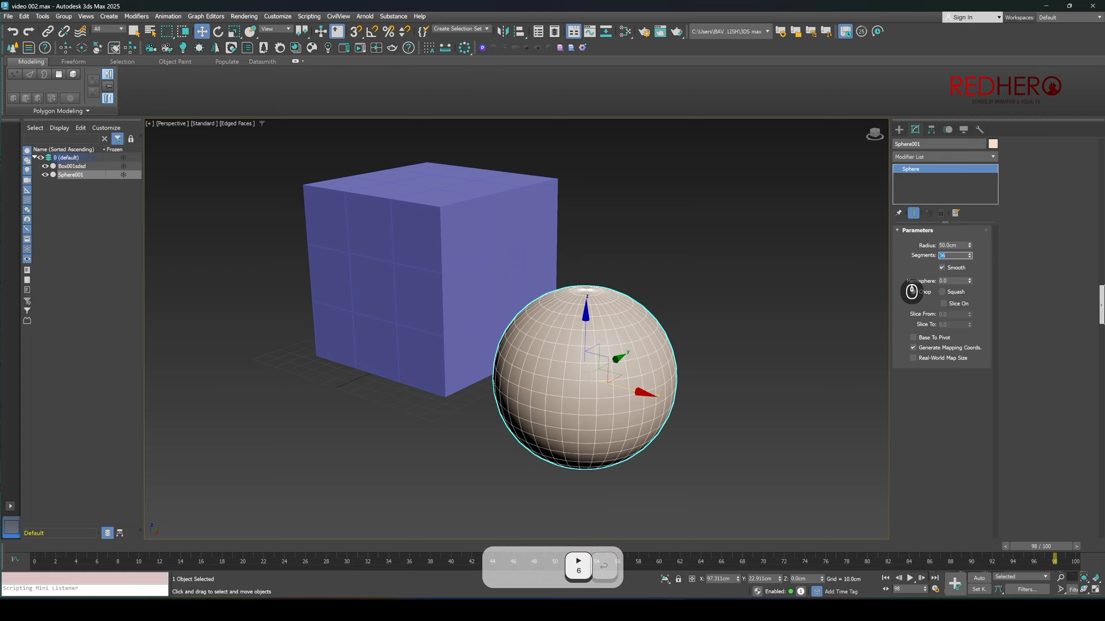
- Inspect the sphere and cube from several angles and distances, and select the cube
{"action": "middle_click_drag", "start_coordinate": [758, 301], "coordinate": [752, 311], "text": "alt"}
{"action": "mouse_move", "coordinate": [674, 337]}
{"action": "middle_mouse_down"}
{"action": "mouse_move", "coordinate": [626, 335]}
{"action": "mouse_move", "coordinate": [668, 321]}
{"action": "middle_mouse_up"}
{"action": "scroll", "coordinate": [626, 333], "scroll_direction": "down", "scroll_amount": 4}
{"action": "scroll", "coordinate": [572, 330], "scroll_direction": "up", "scroll_amount": 3}
{"action": "middle_click_drag", "start_coordinate": [572, 329], "coordinate": [696, 332], "text": "alt"}
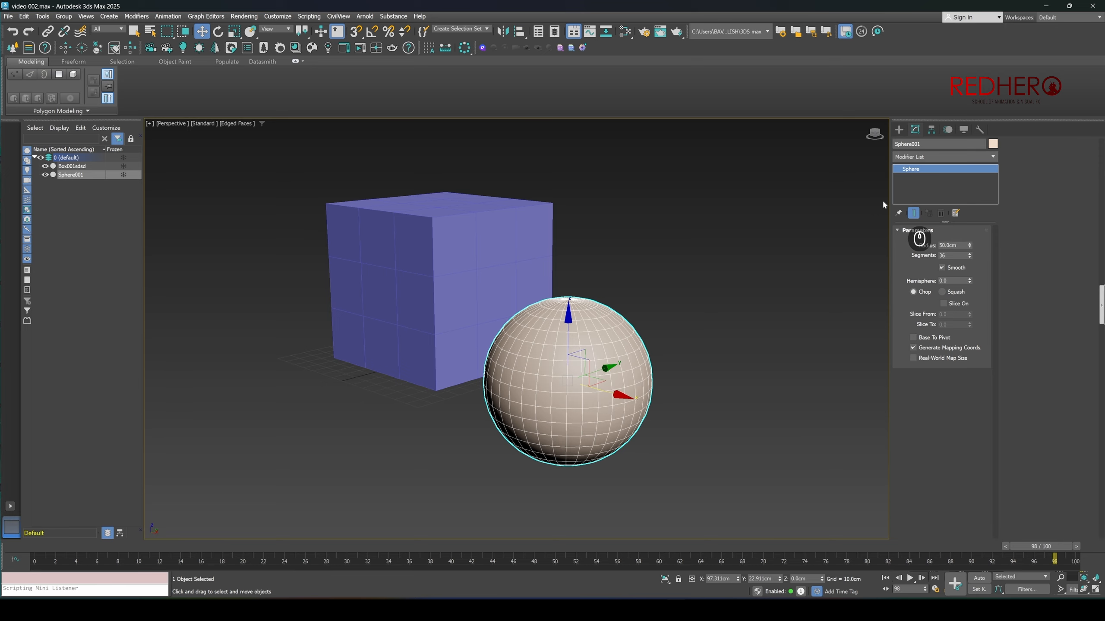
{"action": "middle_click_drag", "start_coordinate": [658, 299], "coordinate": [686, 278], "text": "alt"}
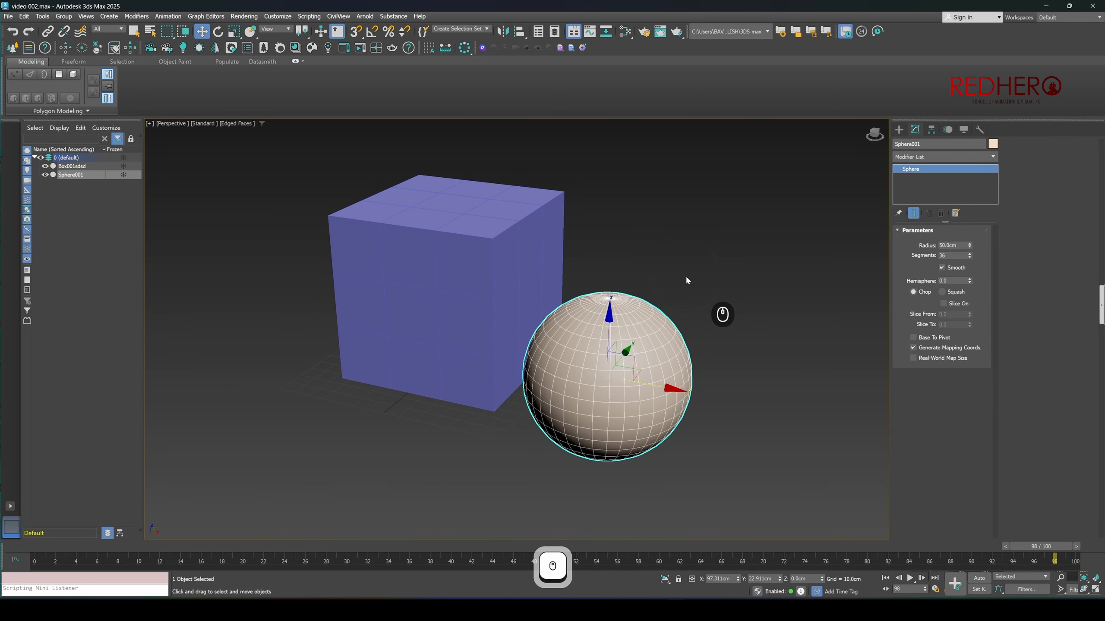
{"action": "left_click", "coordinate": [486, 246]}
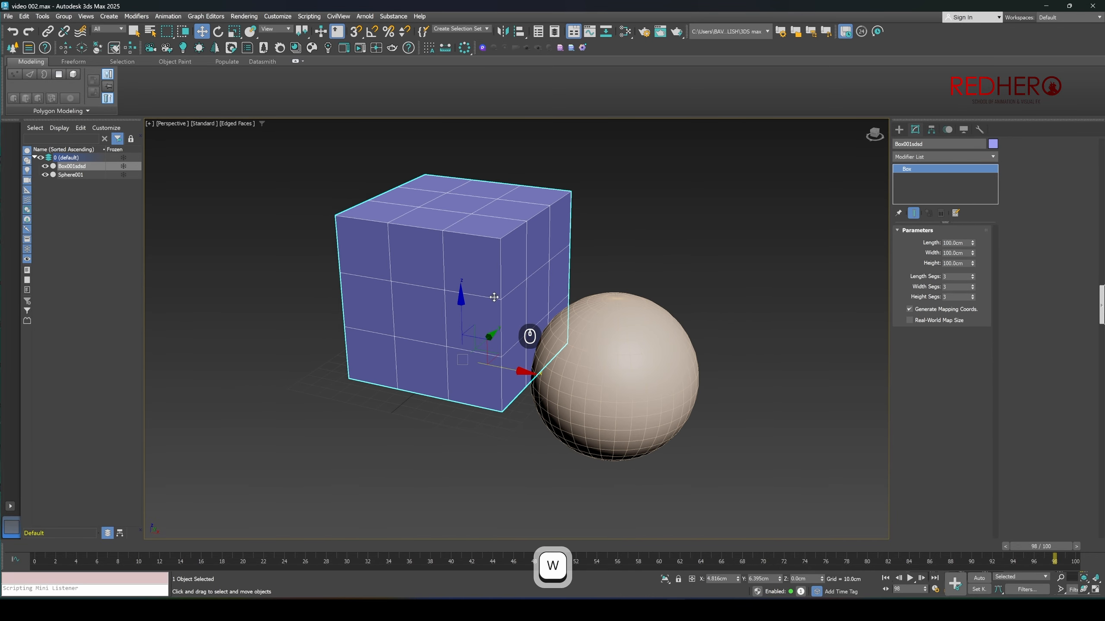
- Switch the cube's transform tool back and forth between Scale and Move, ending on Move
{"action": "key", "text": "r"}
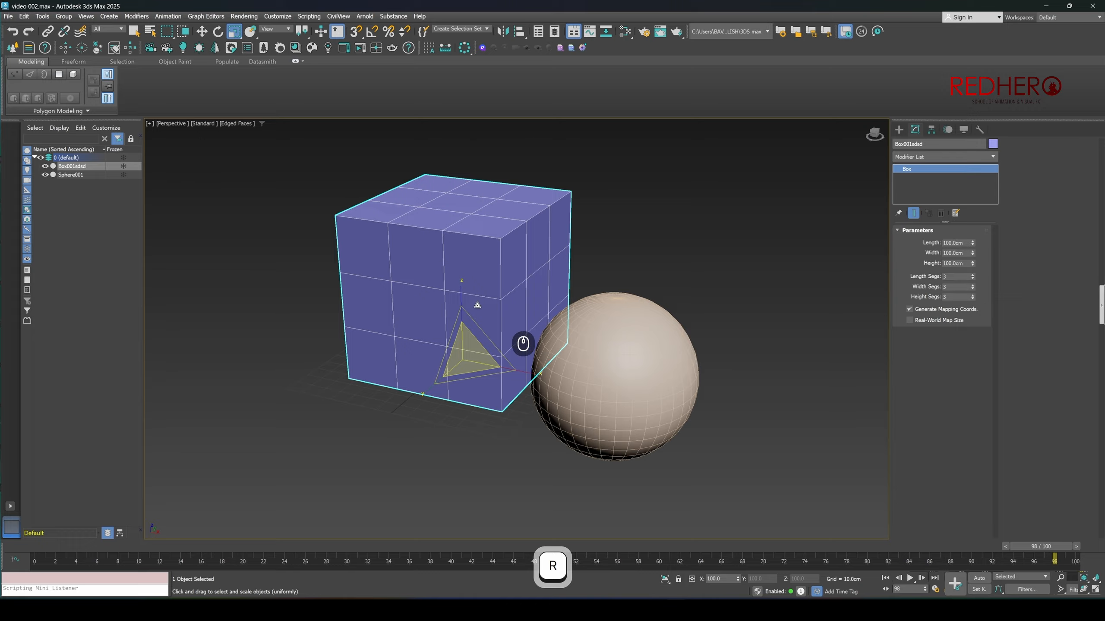
{"action": "left_click", "coordinate": [204, 34]}
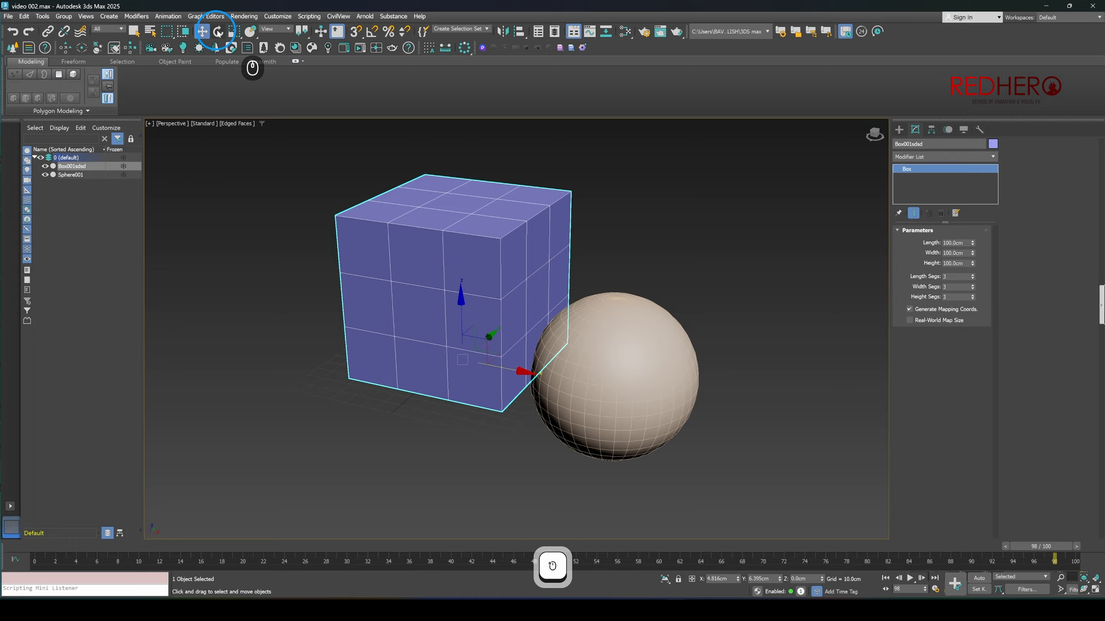
{"action": "left_click", "coordinate": [234, 32]}
{"action": "left_click", "coordinate": [201, 31]}
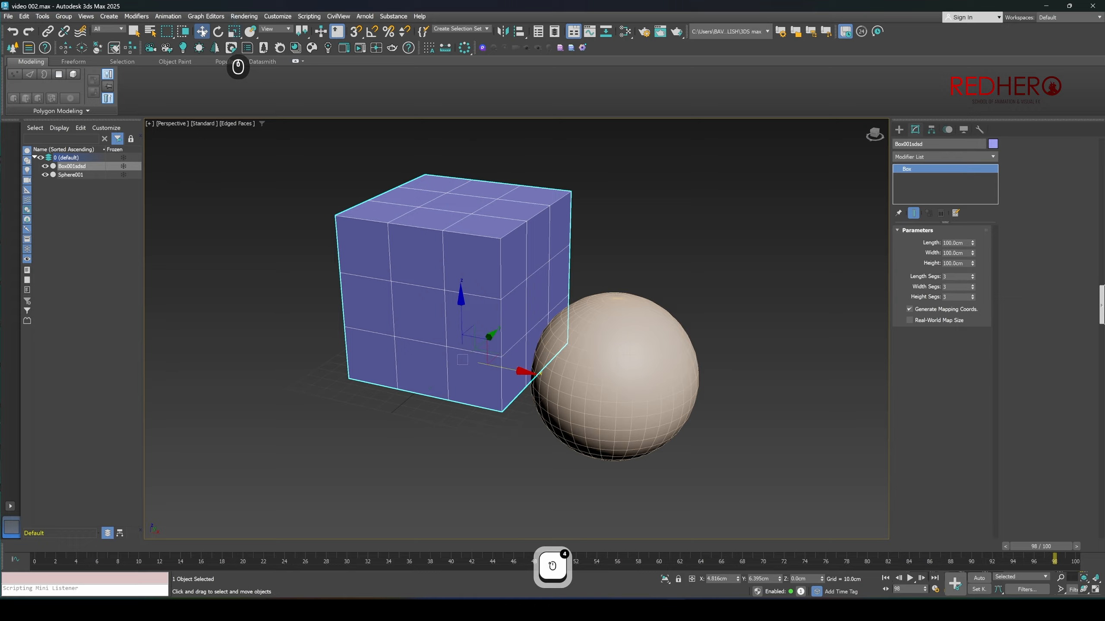
{"action": "left_click", "coordinate": [234, 33]}
{"action": "left_click", "coordinate": [202, 32]}
{"action": "left_click", "coordinate": [234, 33]}
{"action": "key", "text": "w"}
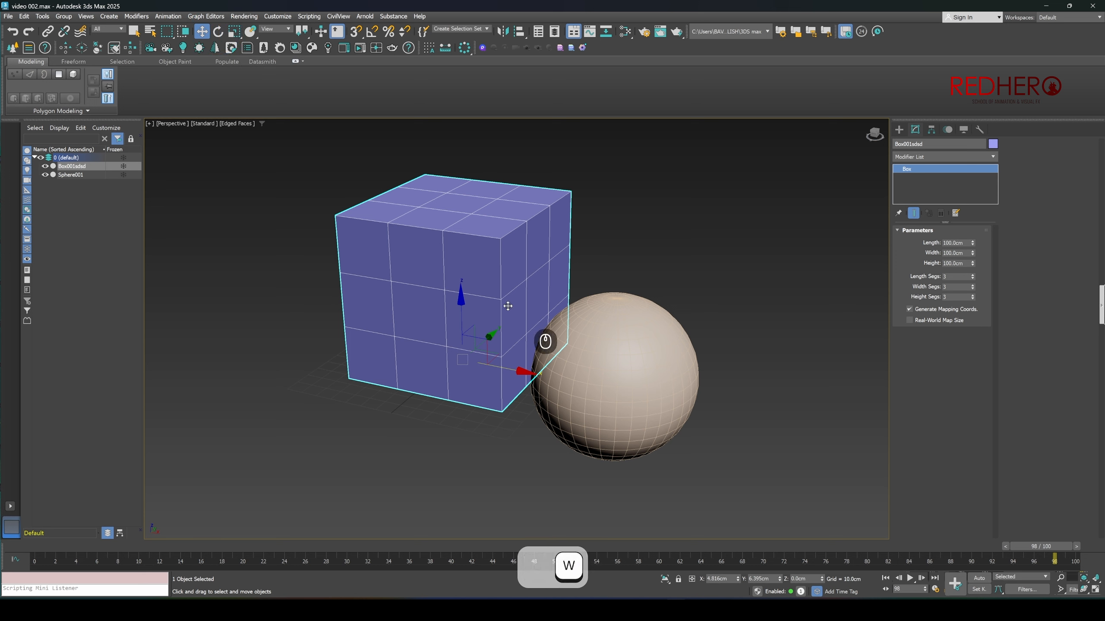
- Try moving the cube along the X, Z and Y axes one at a time, undoing each move
{"action": "mouse_move", "coordinate": [524, 364]}
{"action": "left_mouse_down"}
{"action": "mouse_move", "coordinate": [397, 332]}
{"action": "mouse_move", "coordinate": [411, 345]}
{"action": "mouse_move", "coordinate": [637, 388]}
{"action": "mouse_move", "coordinate": [467, 360]}
{"action": "mouse_move", "coordinate": [521, 370]}
{"action": "left_mouse_up"}
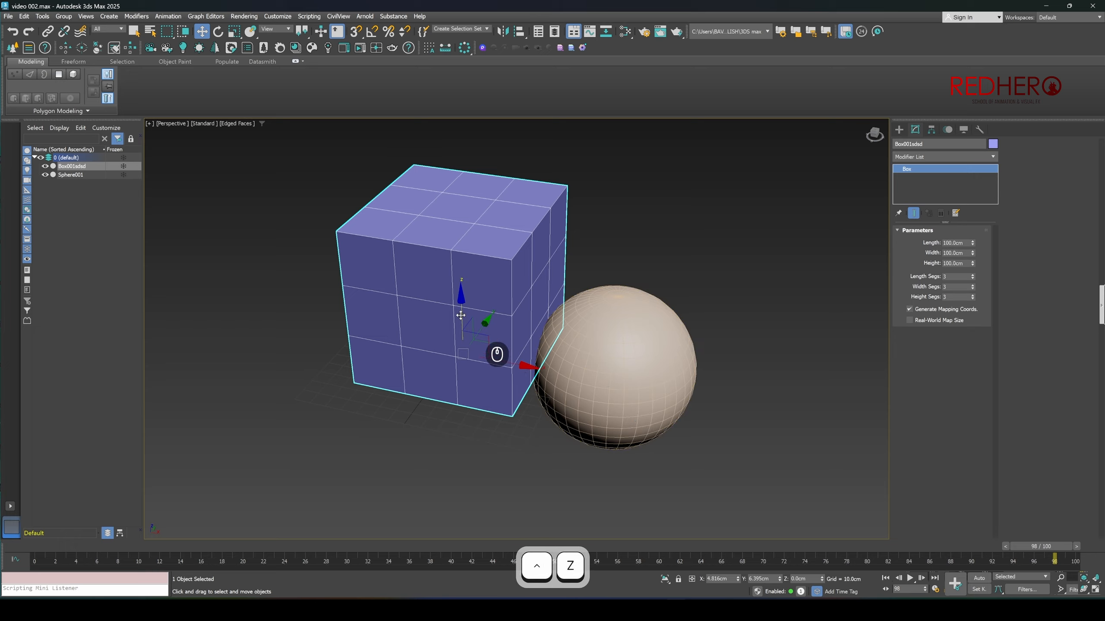
{"action": "left_click_drag", "start_coordinate": [460, 310], "coordinate": [464, 238]}
{"action": "key", "text": "ctrl+z"}
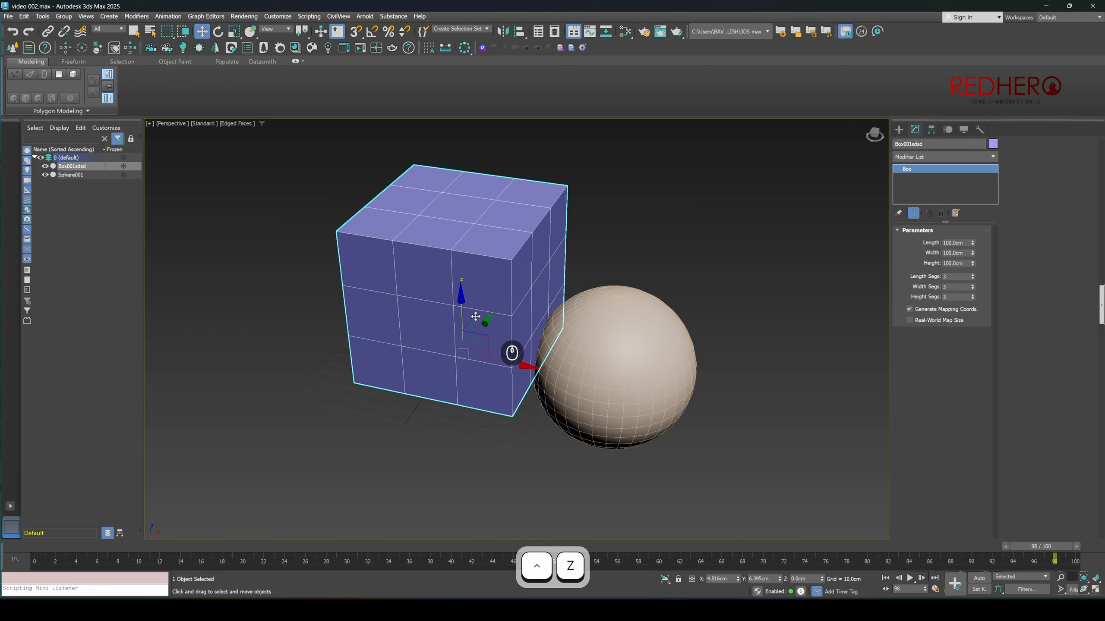
{"action": "left_click_drag", "start_coordinate": [485, 325], "coordinate": [526, 286]}
{"action": "key", "text": "ctrl+z"}
{"action": "left_click_drag", "start_coordinate": [517, 369], "coordinate": [521, 365]}
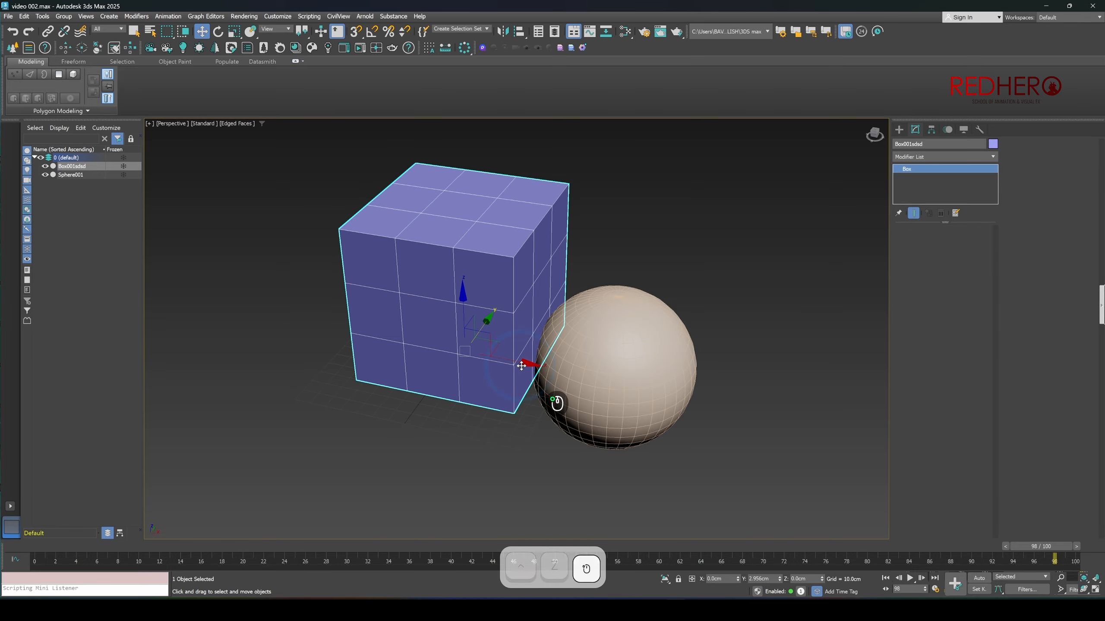
{"action": "key", "text": "ctrl+z"}
{"action": "key", "text": "ctrl+z"}
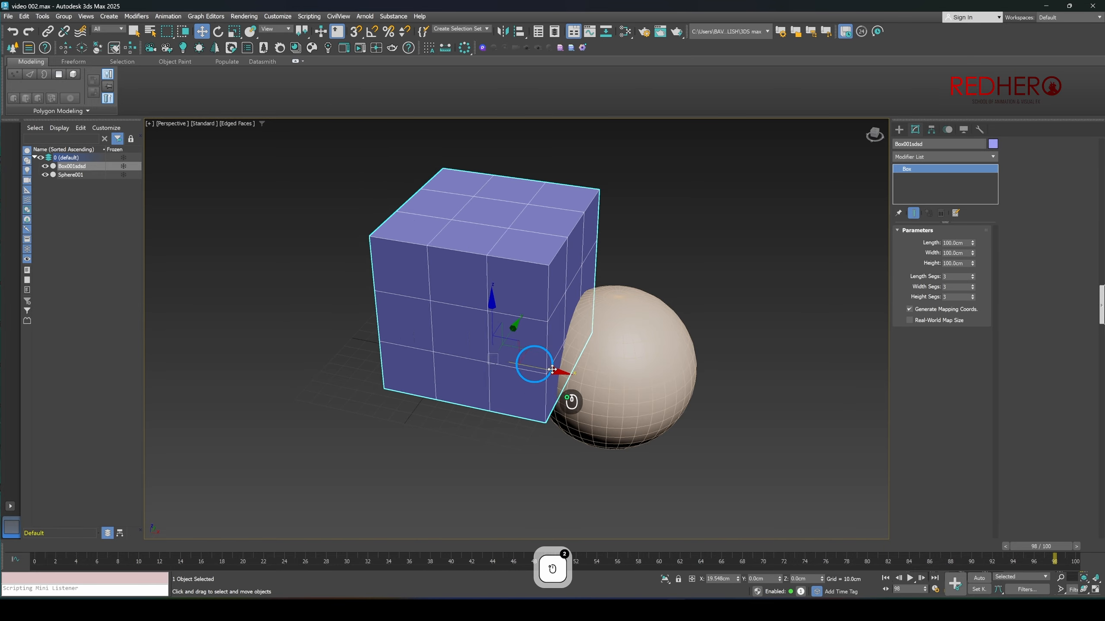
- Try raising the cube along the Z axis only and undo the move
{"action": "middle_click_drag", "start_coordinate": [563, 371], "coordinate": [539, 333], "text": "alt"}
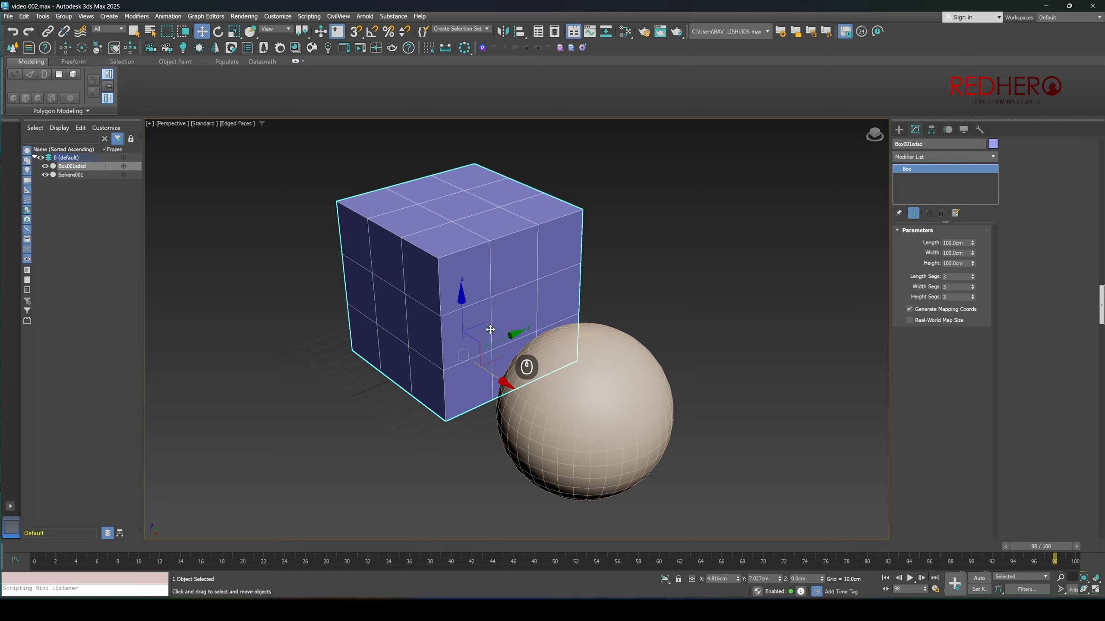
{"action": "middle_click_drag", "start_coordinate": [503, 313], "coordinate": [463, 318], "text": "alt"}
{"action": "left_click_drag", "start_coordinate": [461, 317], "coordinate": [460, 255]}
{"action": "key", "text": "ctrl+z"}
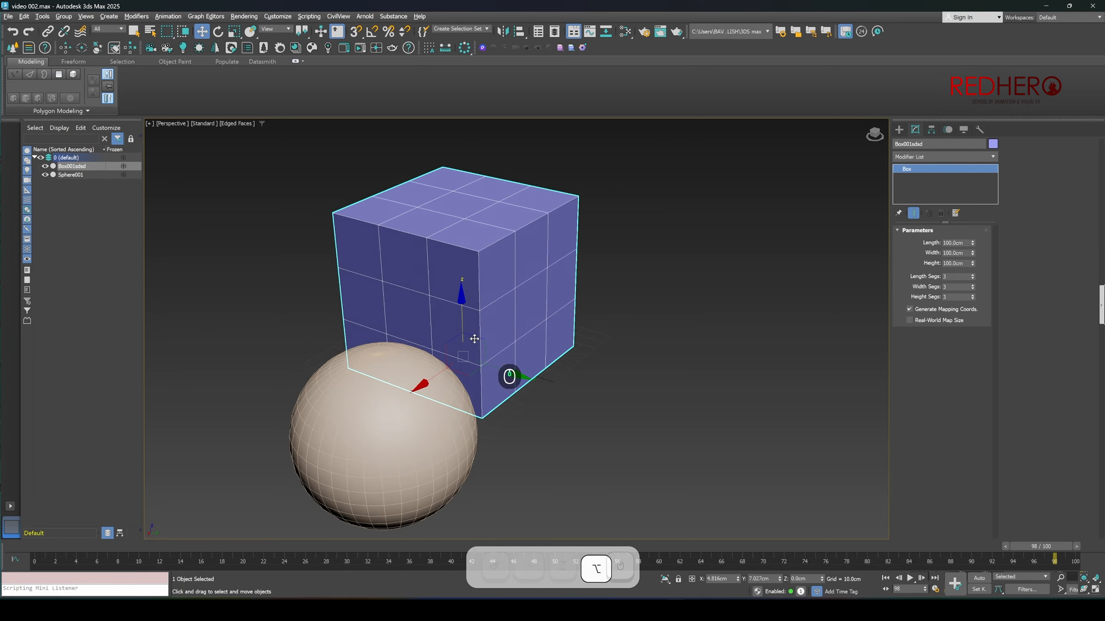
- Compare the cube's gizmo with the world axes, try moving the cube within the XZ plane, and undo it
{"action": "middle_click_drag", "start_coordinate": [472, 341], "coordinate": [220, 451], "text": "alt"}
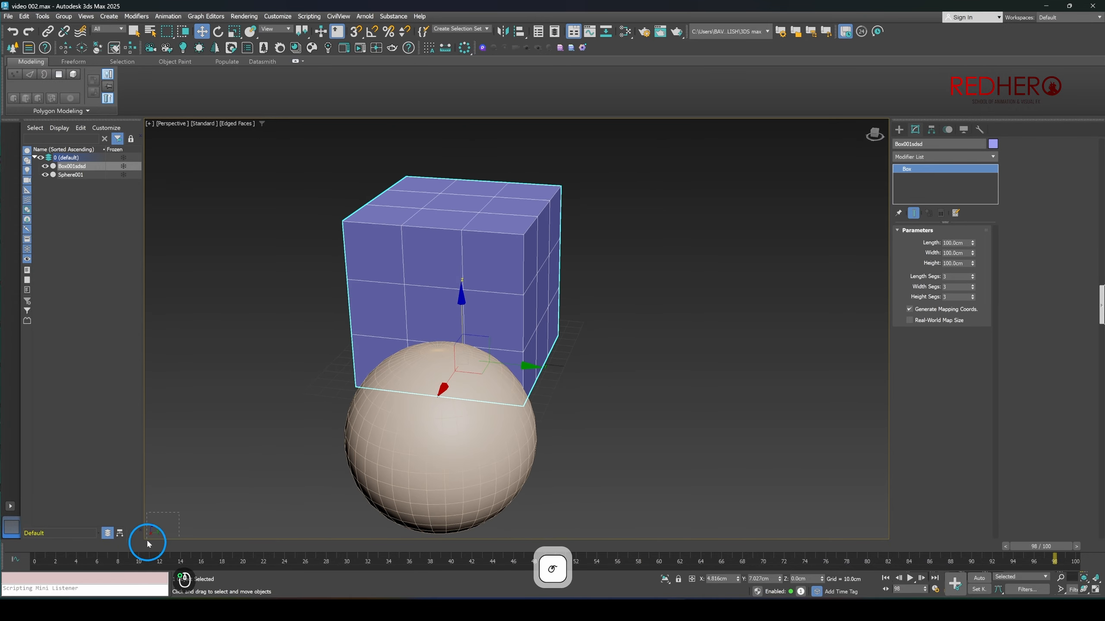
{"action": "left_click_drag", "start_coordinate": [148, 540], "coordinate": [149, 541]}
{"action": "middle_click_drag", "start_coordinate": [378, 356], "coordinate": [552, 384], "text": "alt"}
{"action": "left_click", "coordinate": [462, 353]}
{"action": "middle_click_drag", "start_coordinate": [316, 365], "coordinate": [524, 356], "text": "alt"}
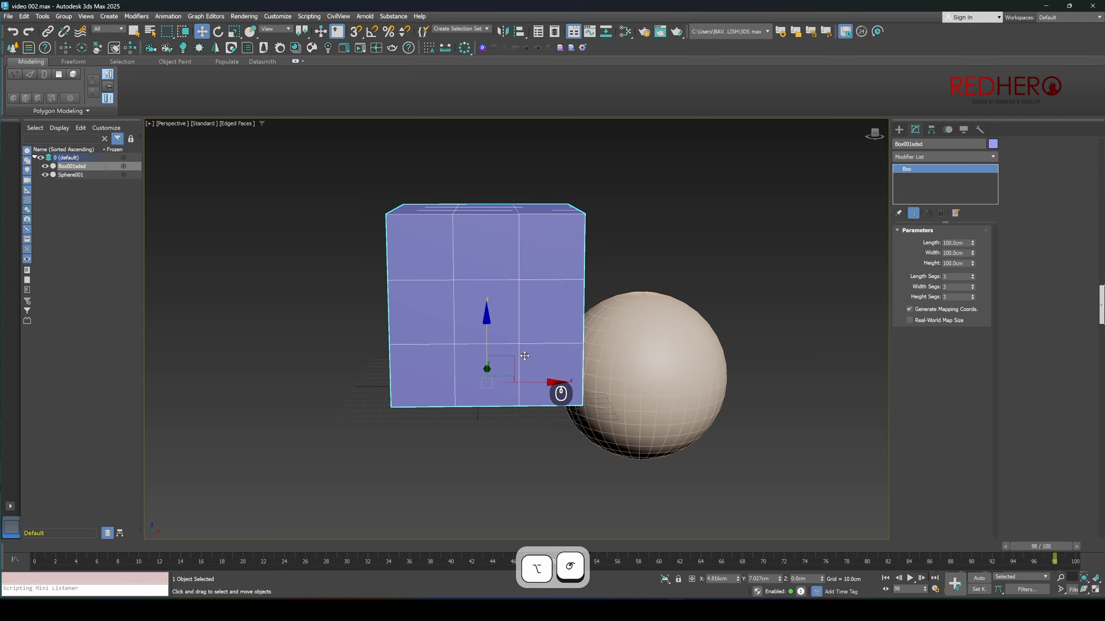
{"action": "left_click_drag", "start_coordinate": [511, 356], "coordinate": [486, 338]}
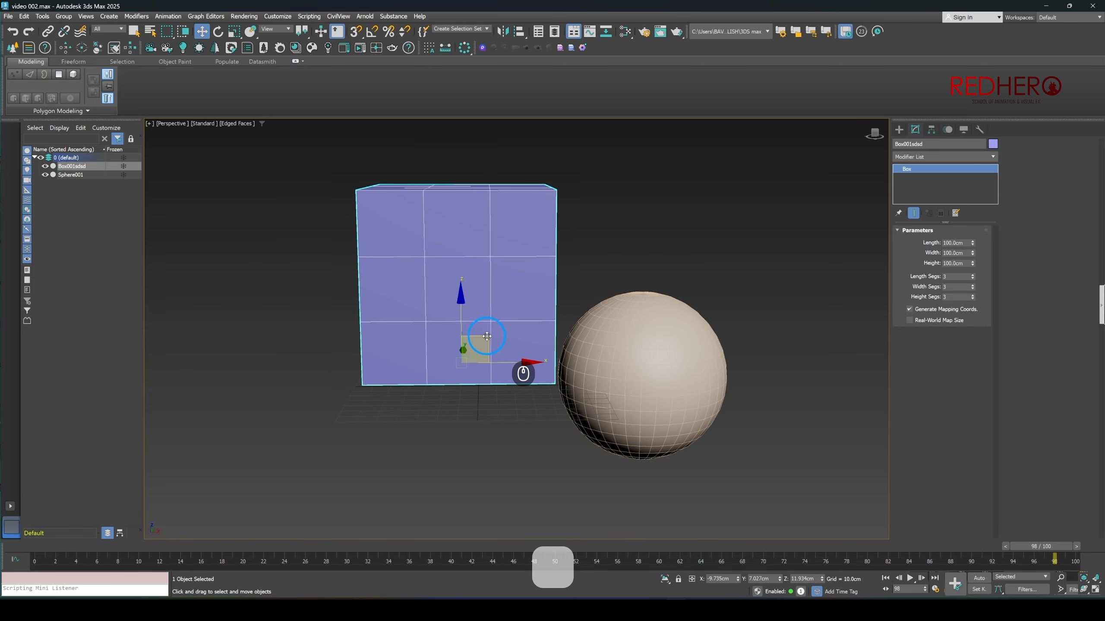
{"action": "key", "text": "ctrl+z"}
- Try moving the cube within the XY plane and freely in all directions, undoing both moves
{"action": "middle_click_drag", "start_coordinate": [539, 370], "coordinate": [477, 344], "text": "alt"}
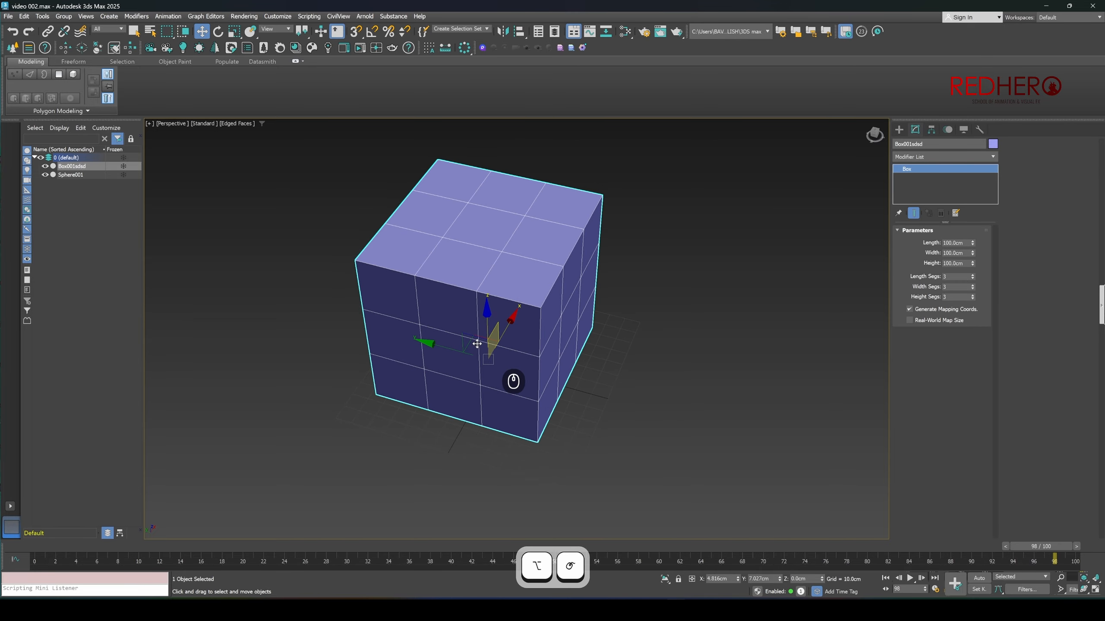
{"action": "left_click_drag", "start_coordinate": [475, 335], "coordinate": [448, 334]}
{"action": "key", "text": "ctrl+z"}
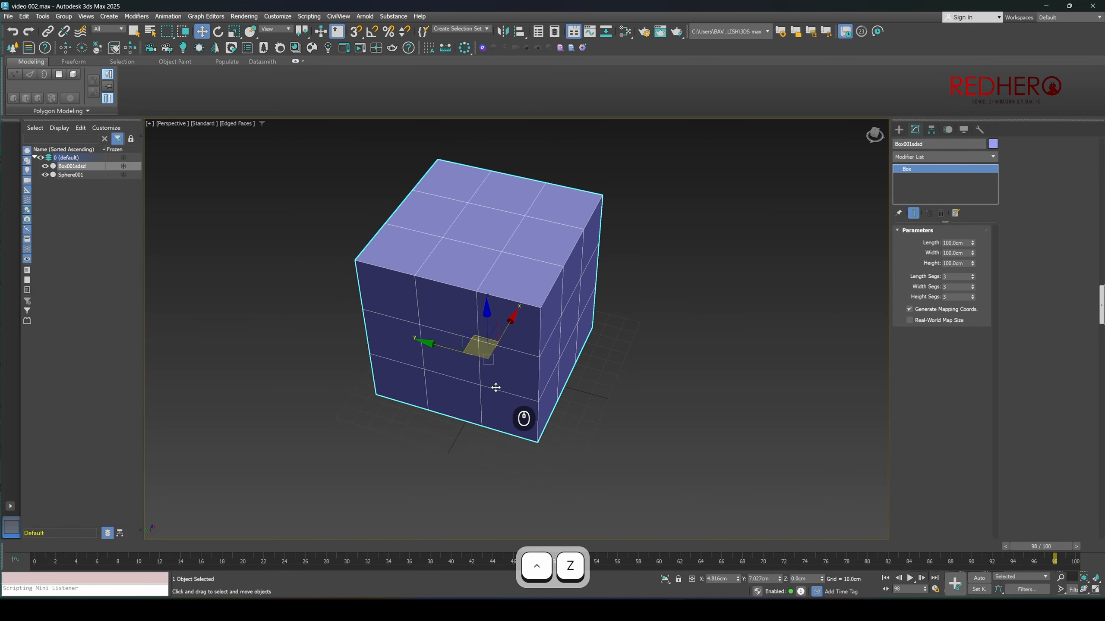
{"action": "left_click_drag", "start_coordinate": [494, 362], "coordinate": [499, 226]}
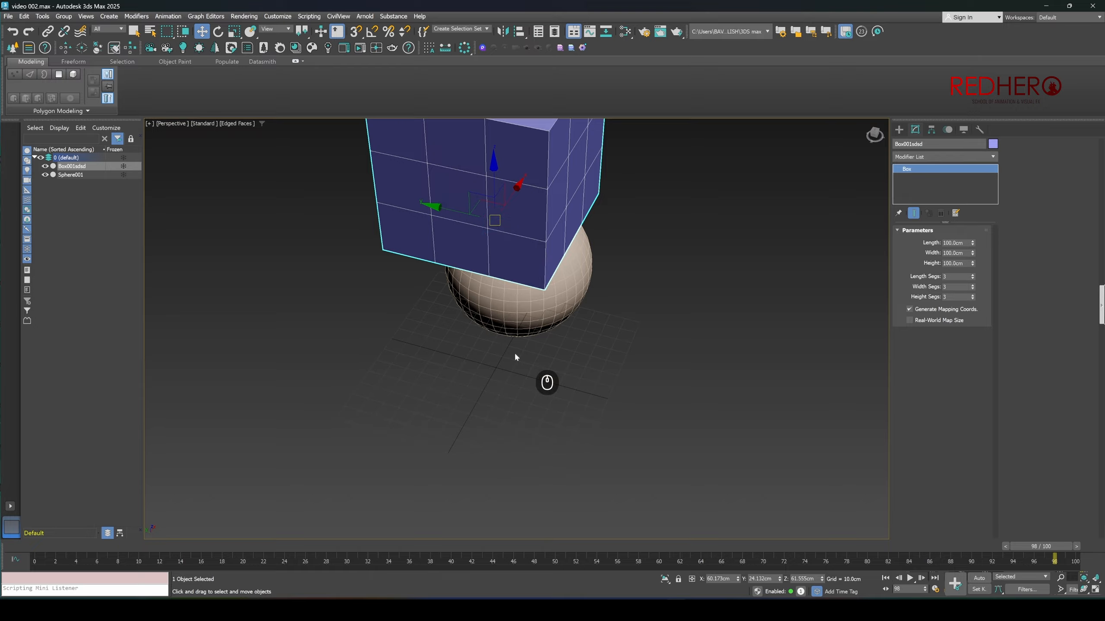
{"action": "middle_click_drag", "start_coordinate": [530, 374], "coordinate": [549, 394], "text": "alt"}
{"action": "key", "text": "ctrl+z"}
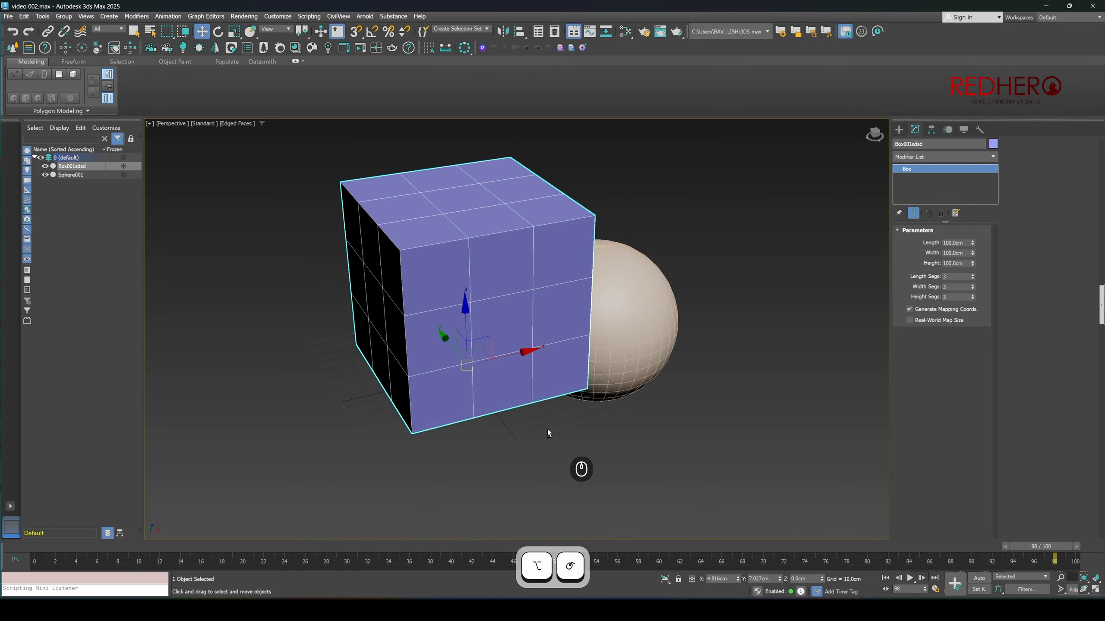
- Select the sphere and move it along the Z and X axes to about X 111 cm and Z 58 cm
{"action": "middle_click_drag", "start_coordinate": [548, 432], "coordinate": [512, 400], "text": "alt"}
{"action": "left_click", "coordinate": [619, 370]}
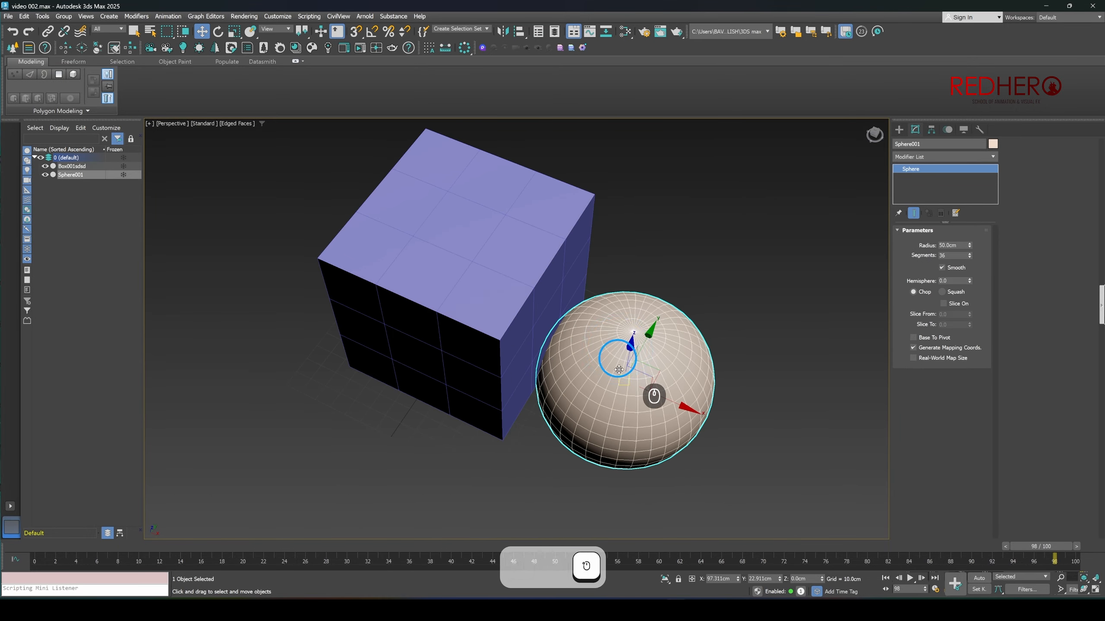
{"action": "middle_click_drag", "start_coordinate": [618, 369], "coordinate": [574, 266], "text": "alt"}
{"action": "left_click_drag", "start_coordinate": [570, 247], "coordinate": [570, 177]}
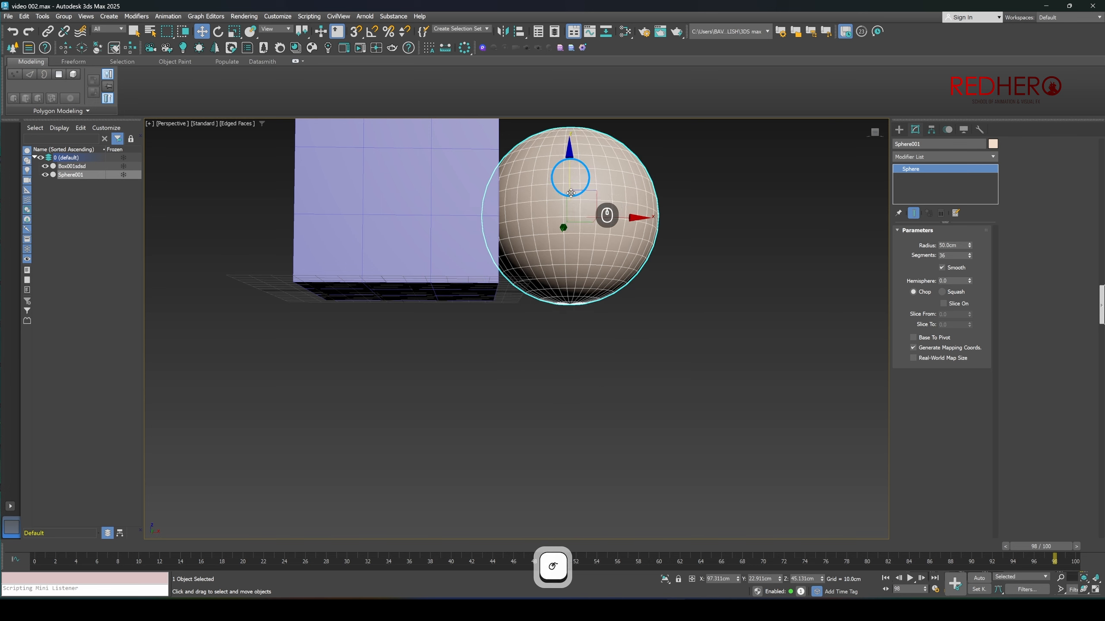
{"action": "middle_click_drag", "start_coordinate": [570, 177], "coordinate": [555, 286]}
{"action": "left_click_drag", "start_coordinate": [608, 325], "coordinate": [632, 326]}
{"action": "left_click_drag", "start_coordinate": [582, 275], "coordinate": [581, 252]}
{"action": "middle_click_drag", "start_coordinate": [580, 251], "coordinate": [537, 400], "text": "alt"}
- Select the cube, try a first rotation with the Rotate tool, and undo it
{"action": "left_click", "coordinate": [441, 385]}
{"action": "middle_click_drag", "start_coordinate": [474, 421], "coordinate": [508, 357], "text": "alt"}
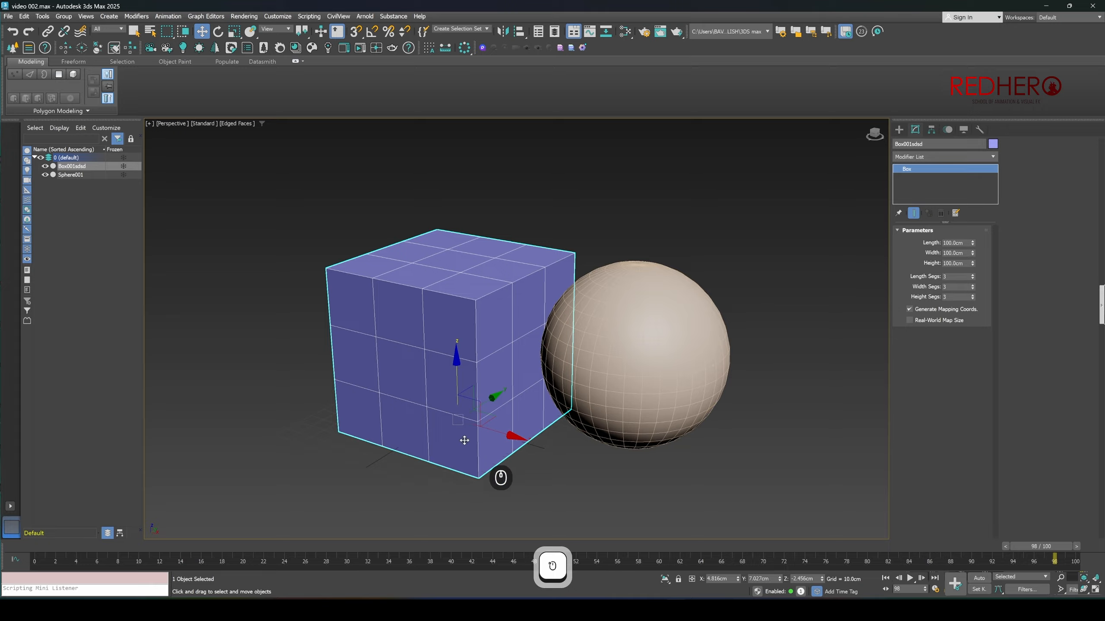
{"action": "middle_click_drag", "start_coordinate": [464, 441], "coordinate": [510, 419], "text": "alt"}
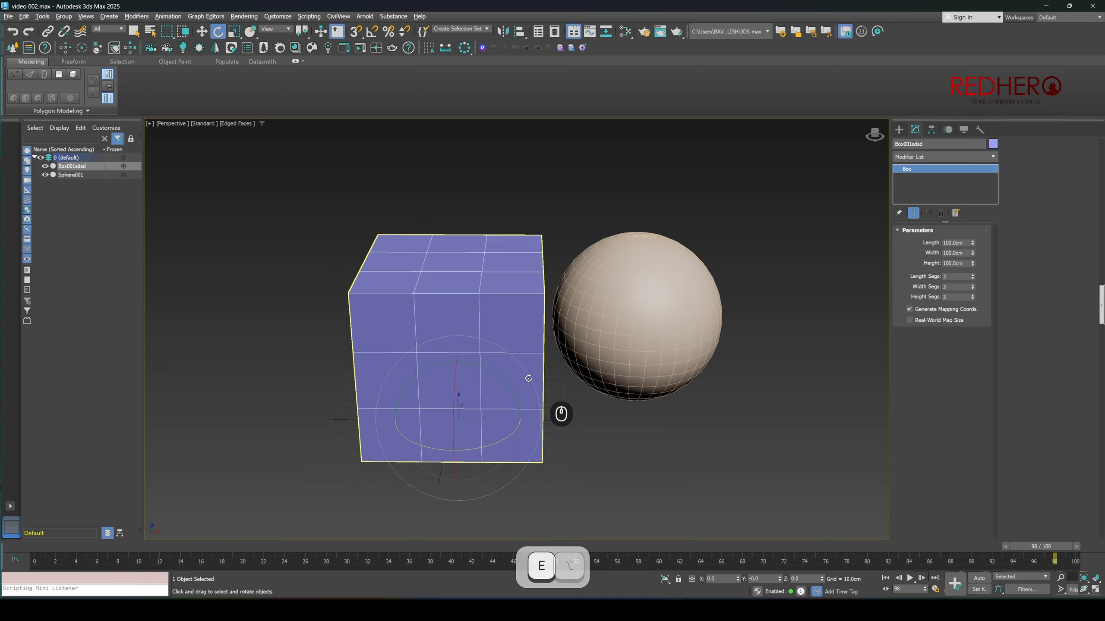
{"action": "middle_click_drag", "start_coordinate": [528, 379], "coordinate": [540, 421], "text": "alt"}
{"action": "mouse_move", "coordinate": [481, 369]}
{"action": "left_mouse_down"}
{"action": "mouse_move", "coordinate": [503, 394]}
{"action": "mouse_move", "coordinate": [480, 368]}
{"action": "left_mouse_up"}
{"action": "key", "text": "ctrl+z"}
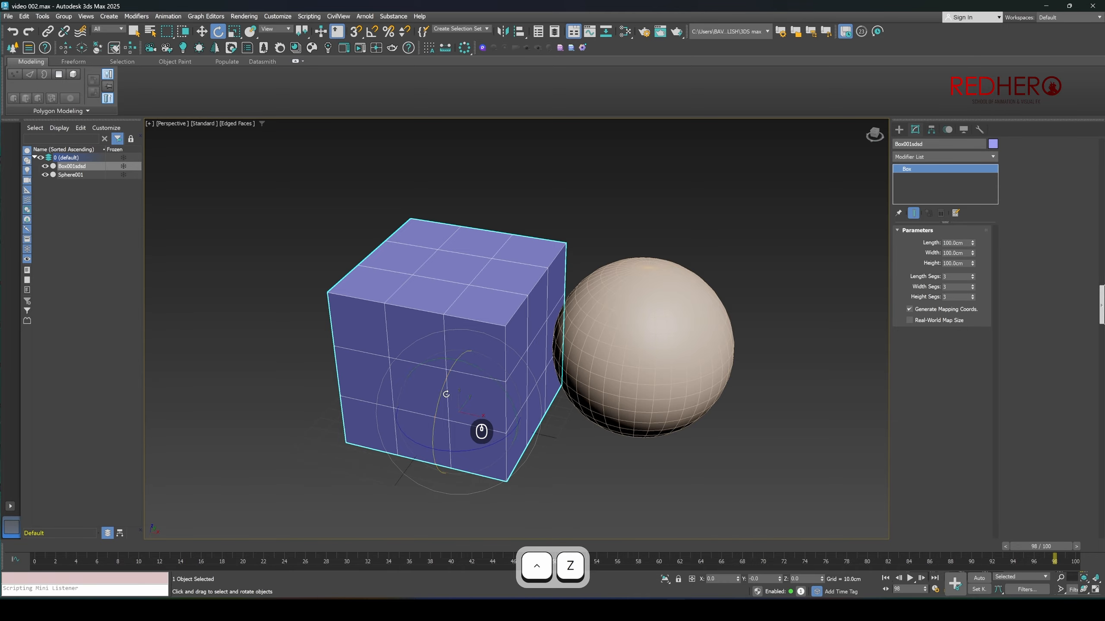
- Try rotating the cube freely, about a single axis and with the outer view ring, undoing each rotation
{"action": "mouse_move", "coordinate": [439, 385]}
{"action": "middle_mouse_down", "text": "alt"}
{"action": "mouse_move", "coordinate": [451, 363]}
{"action": "mouse_move", "coordinate": [538, 448]}
{"action": "mouse_move", "coordinate": [449, 393]}
{"action": "middle_mouse_up", "text": "alt"}
{"action": "left_click_drag", "start_coordinate": [461, 405], "coordinate": [439, 381]}
{"action": "key", "text": "ctrl+z"}
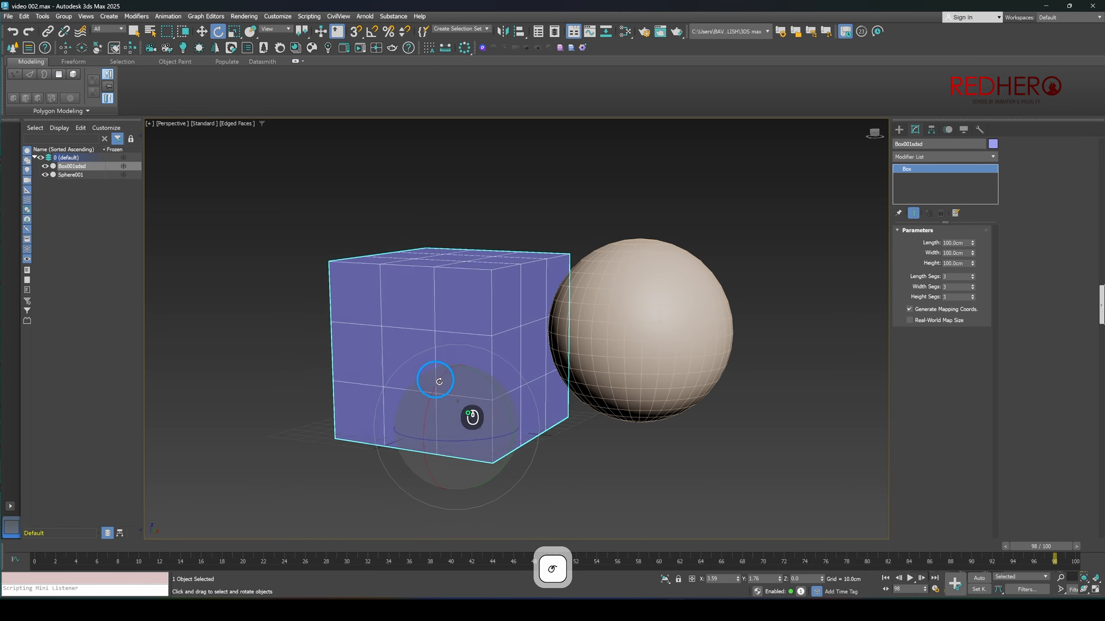
{"action": "middle_click_drag", "start_coordinate": [503, 420], "coordinate": [489, 426], "text": "alt"}
{"action": "left_click_drag", "start_coordinate": [447, 407], "coordinate": [437, 422]}
{"action": "key", "text": "ctrl+z"}
{"action": "middle_click_drag", "start_coordinate": [436, 411], "coordinate": [485, 408], "text": "alt"}
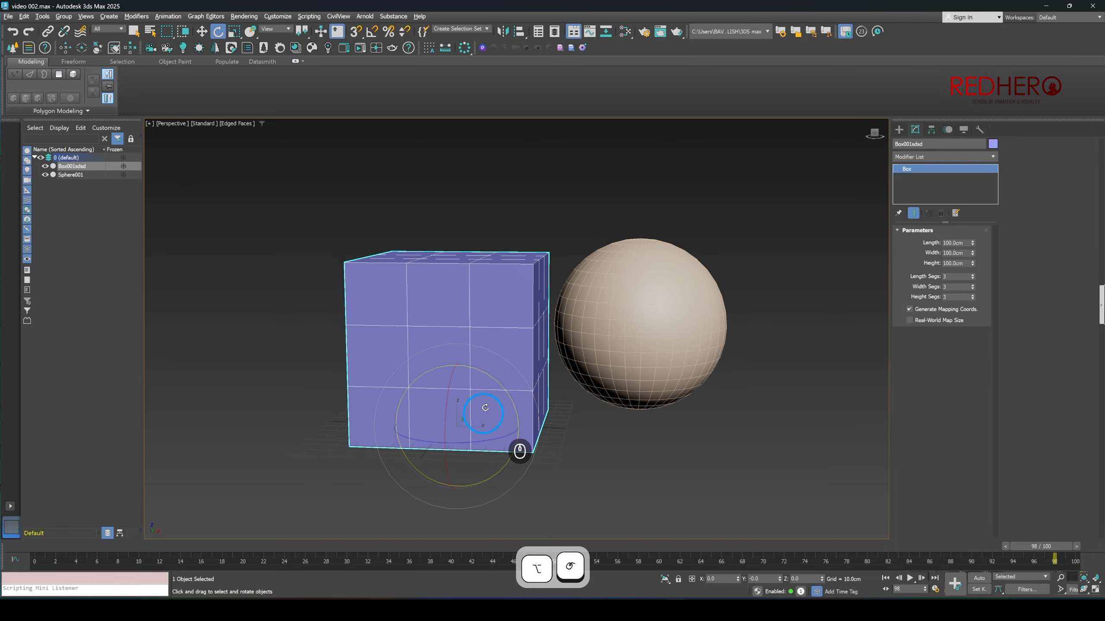
{"action": "left_click_drag", "start_coordinate": [482, 348], "coordinate": [444, 333]}
{"action": "key", "text": "ctrl+z"}
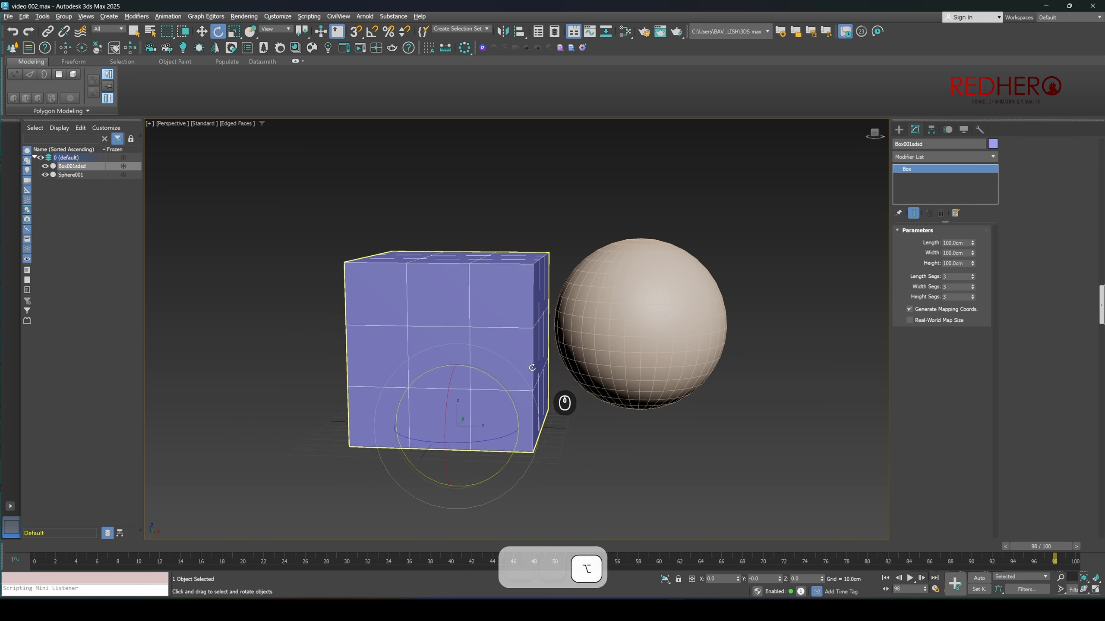
- Try scaling the cube uniformly on all axes with the Scale tool, undoing each attempt
{"action": "middle_click_drag", "start_coordinate": [531, 368], "coordinate": [515, 400], "text": "alt"}
{"action": "key", "text": "r"}
{"action": "scroll", "coordinate": [519, 440], "scroll_direction": "up", "scroll_amount": 8}
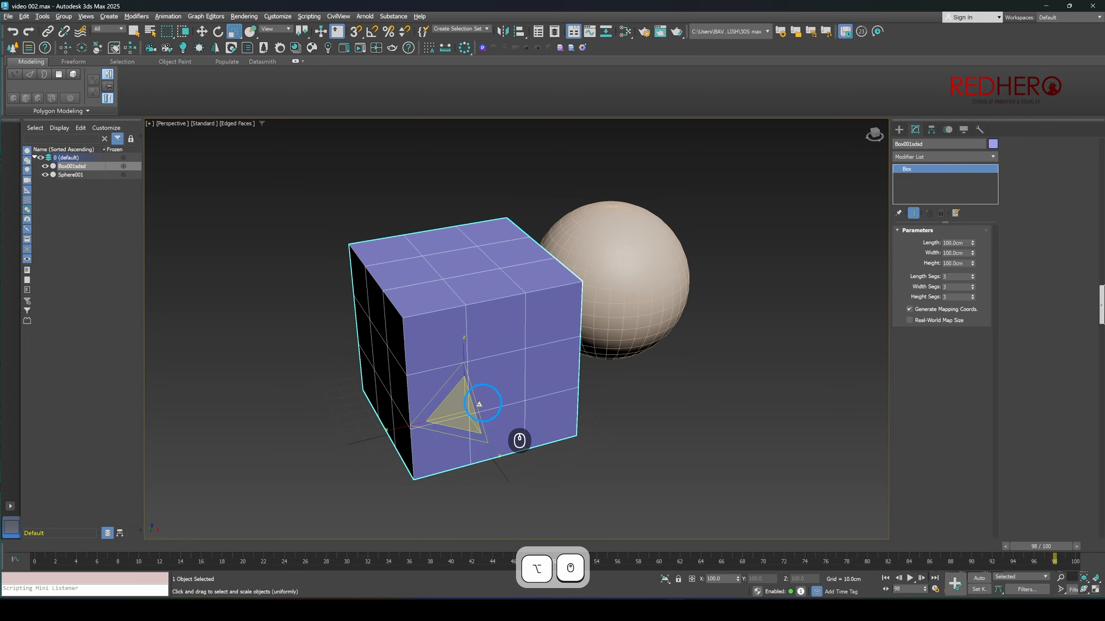
{"action": "key", "text": "shift+z"}
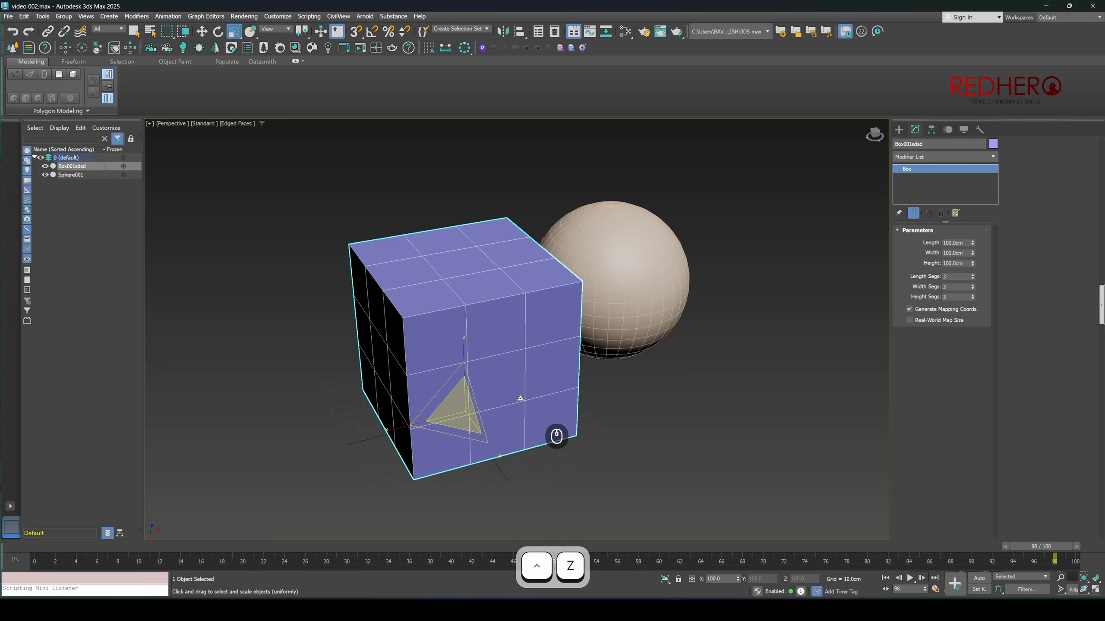
{"action": "scroll", "coordinate": [588, 418], "scroll_direction": "down", "scroll_amount": 3}
{"action": "middle_click_drag", "start_coordinate": [594, 420], "coordinate": [548, 407], "text": "alt"}
{"action": "mouse_move", "coordinate": [484, 428]}
{"action": "left_mouse_down"}
{"action": "mouse_move", "coordinate": [484, 399]}
{"action": "mouse_move", "coordinate": [486, 444]}
{"action": "mouse_move", "coordinate": [484, 427]}
{"action": "left_mouse_up"}
{"action": "key", "text": "ctrl+z"}
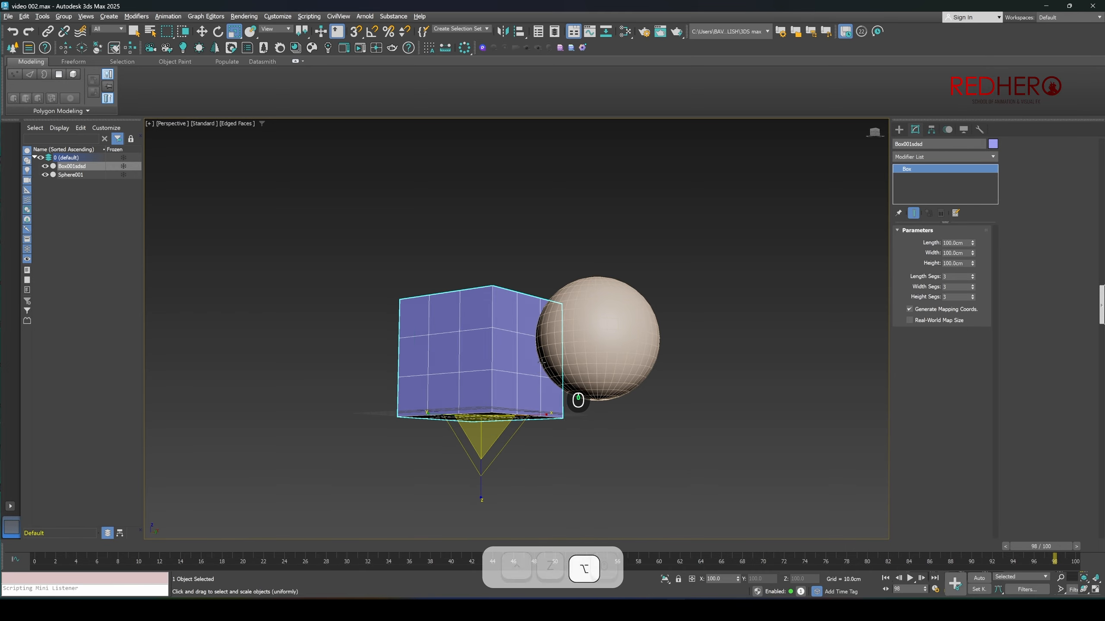
{"action": "middle_click_drag", "start_coordinate": [578, 399], "coordinate": [533, 407], "text": "alt"}
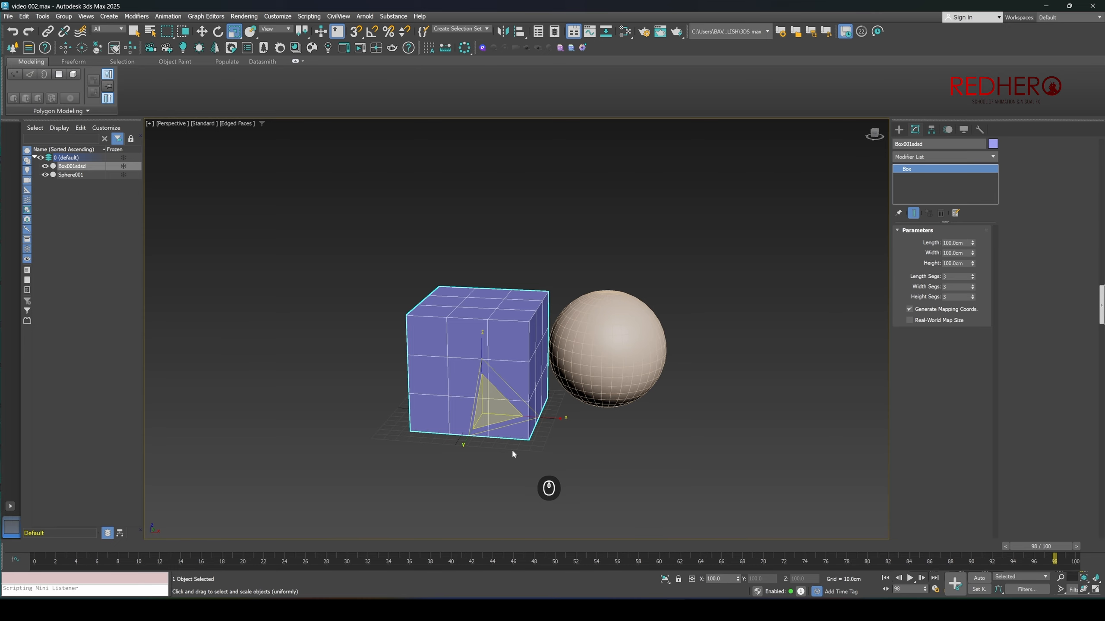
{"action": "middle_click_drag", "start_coordinate": [539, 425], "coordinate": [471, 416], "text": "alt"}
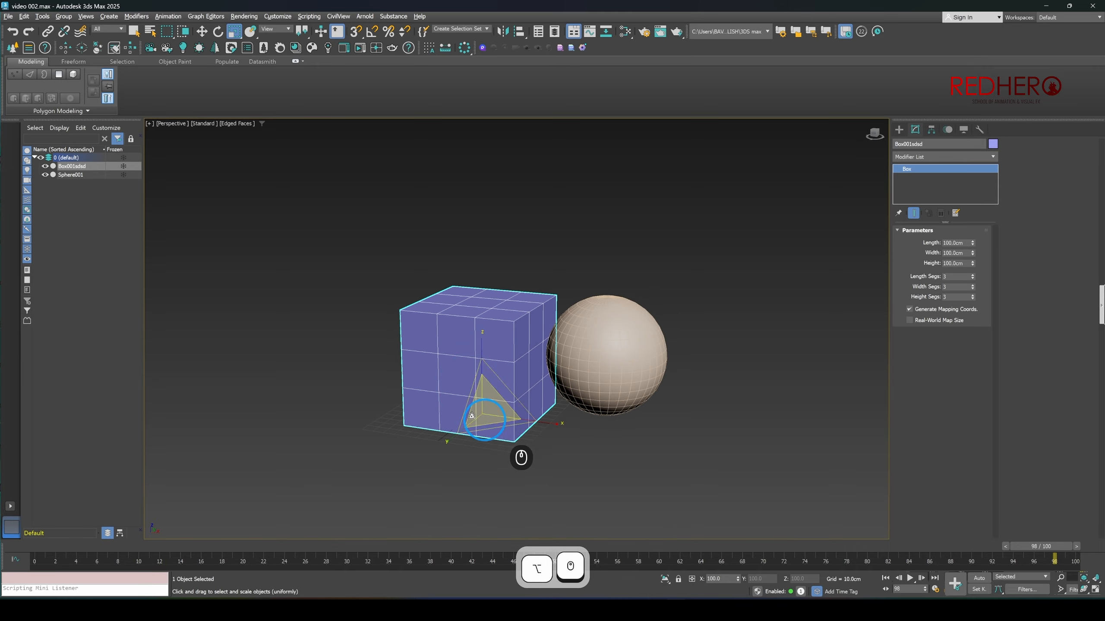
{"action": "left_click_drag", "start_coordinate": [490, 400], "coordinate": [508, 340]}
{"action": "key", "text": "ctrl+z"}
- Try scaling the cube along the Z axis alone and within the XY plane, undoing each change
{"action": "middle_click_drag", "start_coordinate": [572, 390], "coordinate": [569, 363], "text": "alt"}
{"action": "key", "text": "ctrl+z"}
{"action": "left_click_drag", "start_coordinate": [481, 335], "coordinate": [483, 362]}
{"action": "key", "text": "ctrl+z"}
{"action": "middle_click_drag", "start_coordinate": [531, 418], "coordinate": [531, 422], "text": "alt"}
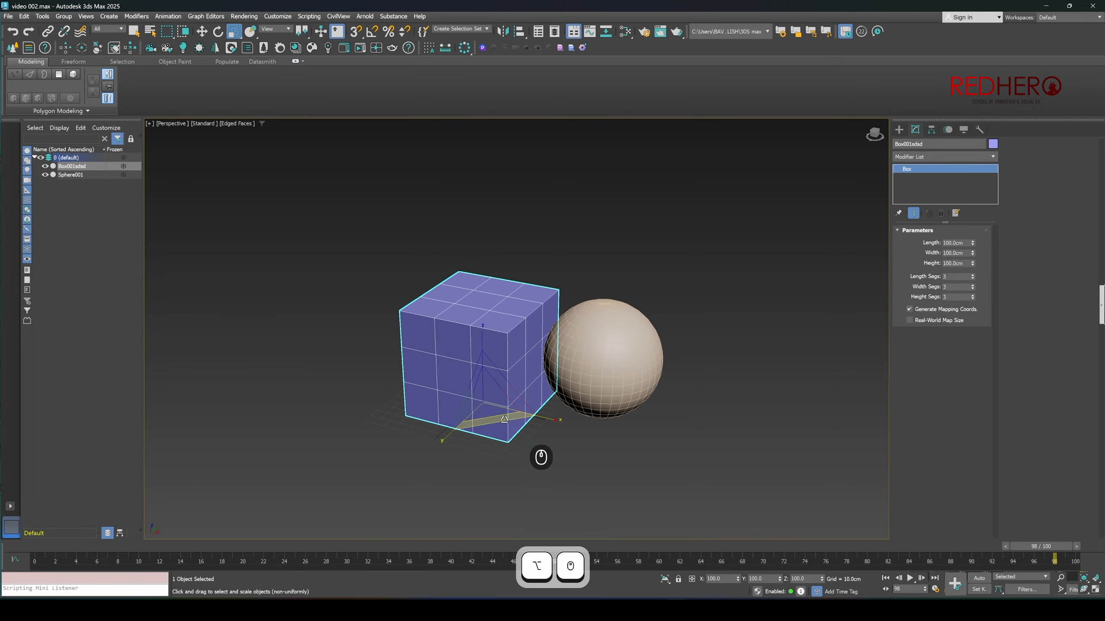
{"action": "left_click_drag", "start_coordinate": [504, 419], "coordinate": [460, 399]}
{"action": "middle_click_drag", "start_coordinate": [498, 425], "coordinate": [452, 407], "text": "alt"}
{"action": "key", "text": "ctrl+z"}
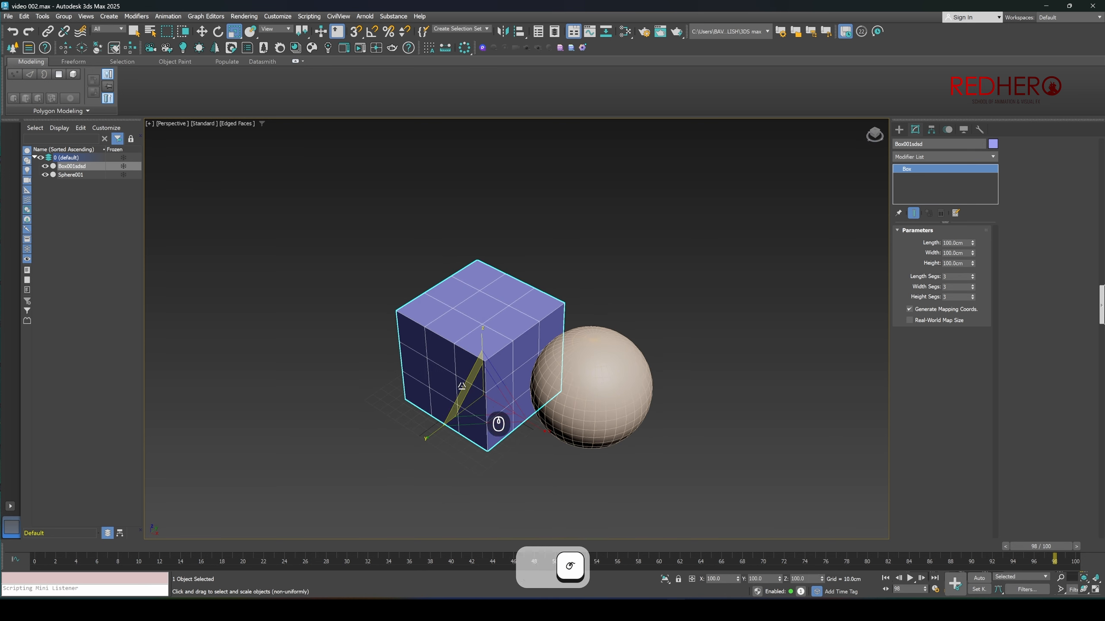
- Cycle the transform tools through Move, Rotate and Scale, return to Move, and select the sphere
{"action": "key", "text": "w"}
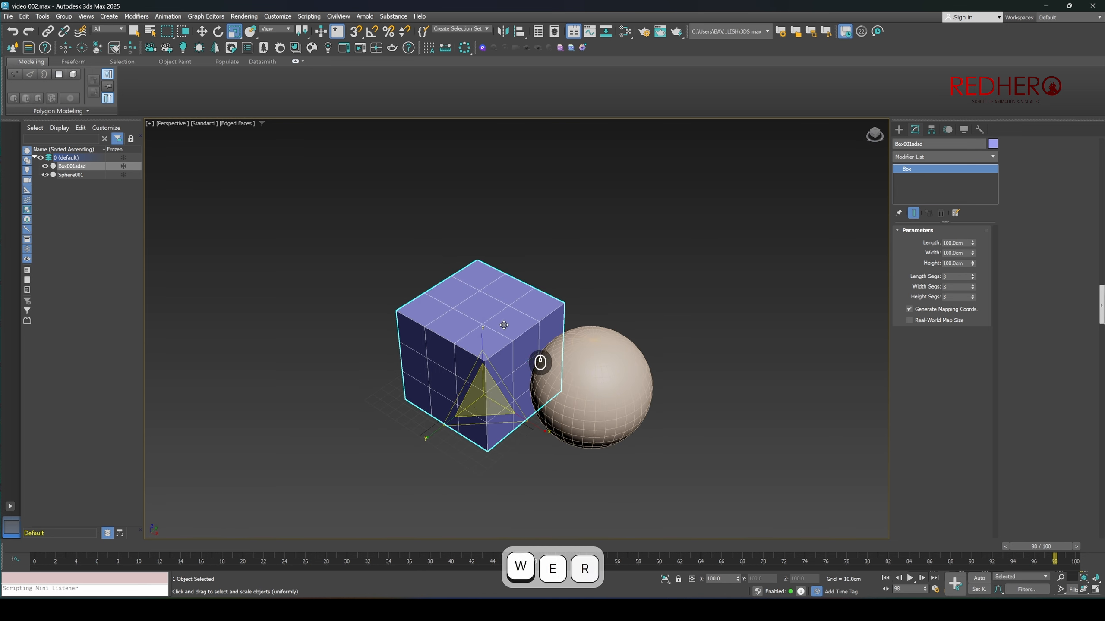
{"action": "middle_click_drag", "start_coordinate": [502, 338], "coordinate": [515, 372], "text": "alt"}
{"action": "key", "text": "w"}
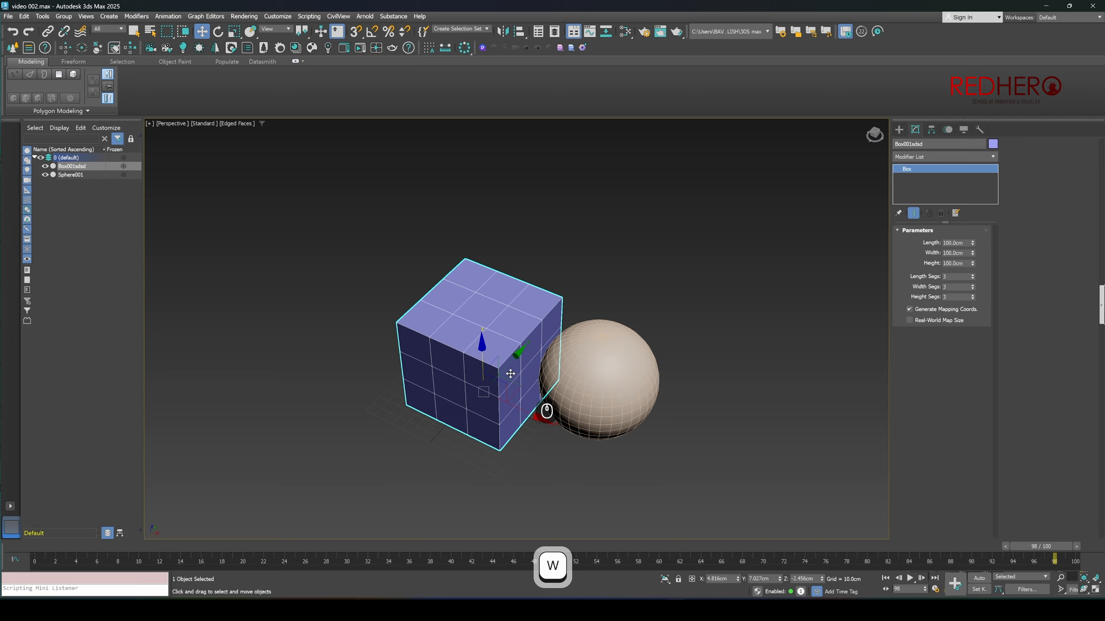
{"action": "key", "text": "e"}
{"action": "key", "text": "r"}
{"action": "key", "text": "w"}
{"action": "middle_click_drag", "start_coordinate": [502, 378], "coordinate": [517, 395], "text": "alt"}
{"action": "left_click", "coordinate": [613, 358]}
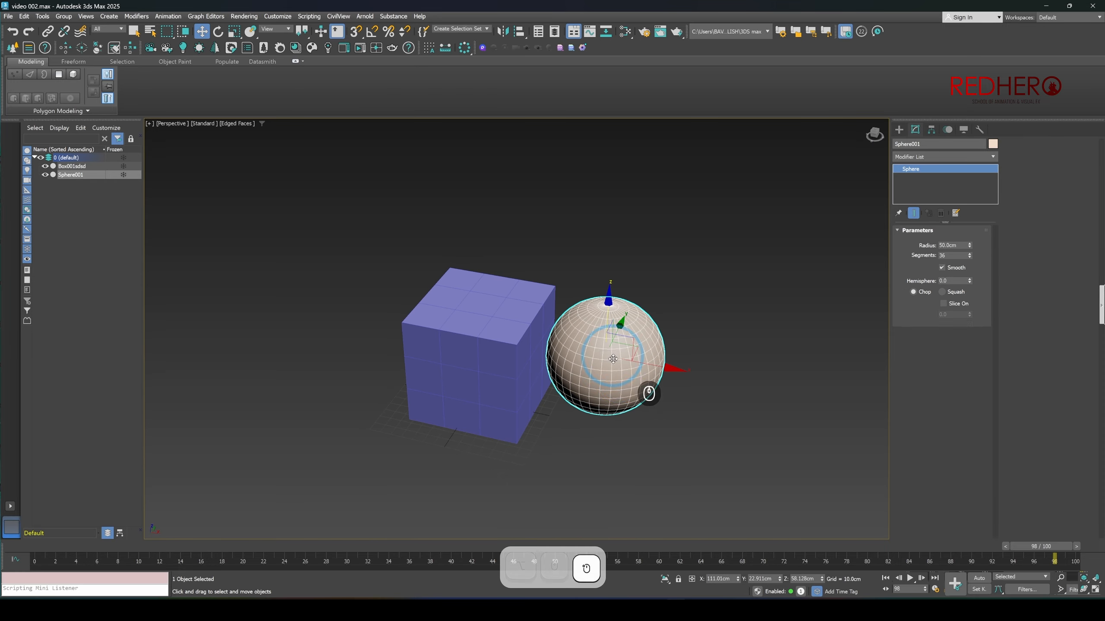
- Select the cube and try rotating it about the Y axis with the Rotate tool, undoing the rotation
{"action": "middle_click_drag", "start_coordinate": [613, 359], "coordinate": [553, 291], "text": "alt"}
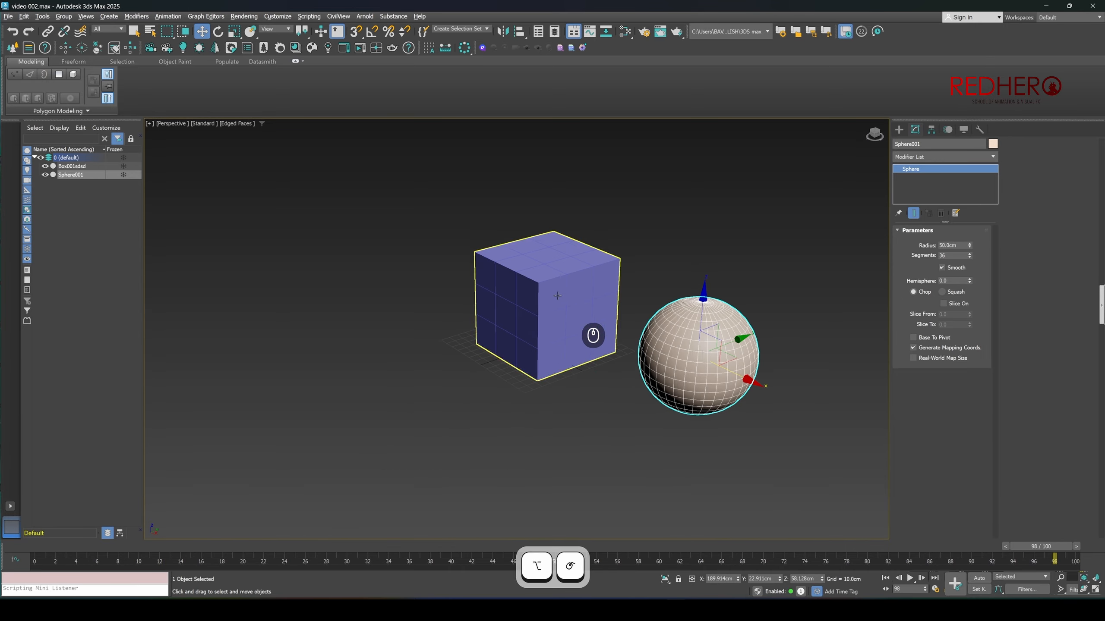
{"action": "left_click", "coordinate": [546, 377]}
{"action": "middle_click_drag", "start_coordinate": [541, 380], "coordinate": [557, 430], "text": "alt"}
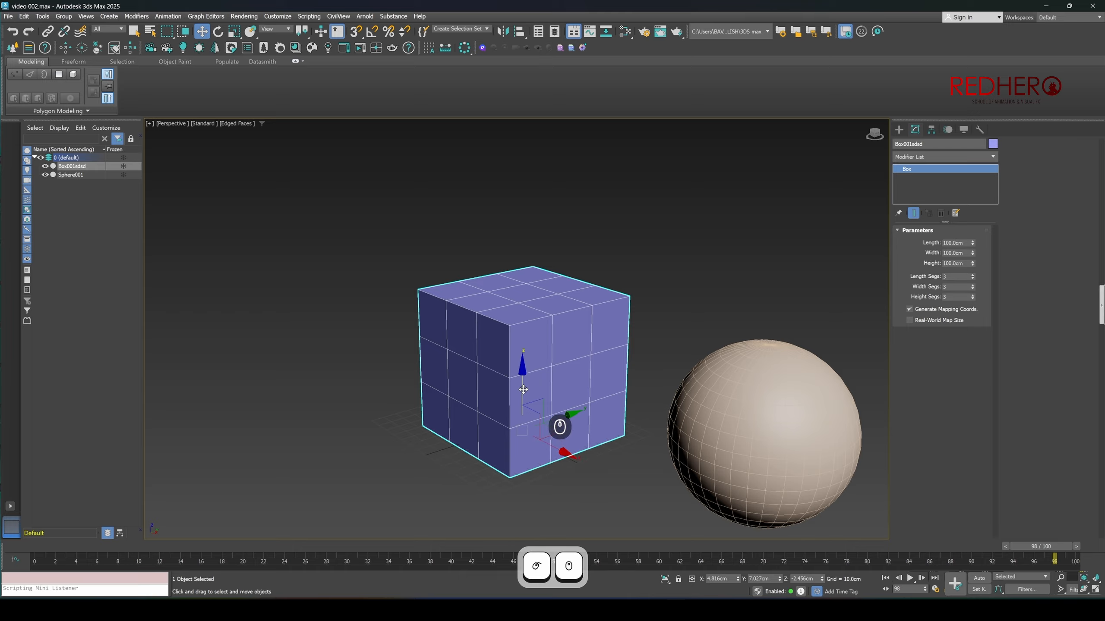
{"action": "key", "text": "e"}
{"action": "mouse_move", "coordinate": [523, 390]}
{"action": "middle_mouse_down", "text": "alt"}
{"action": "mouse_move", "coordinate": [533, 413]}
{"action": "mouse_move", "coordinate": [543, 393]}
{"action": "middle_mouse_up", "text": "alt"}
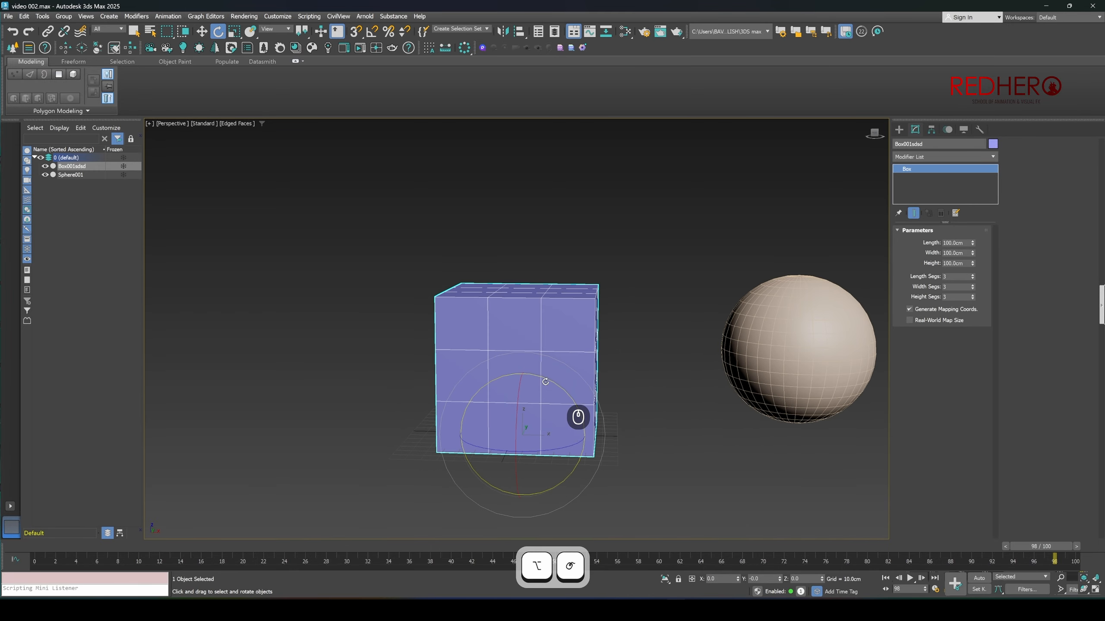
{"action": "left_click_drag", "start_coordinate": [545, 382], "coordinate": [561, 393]}
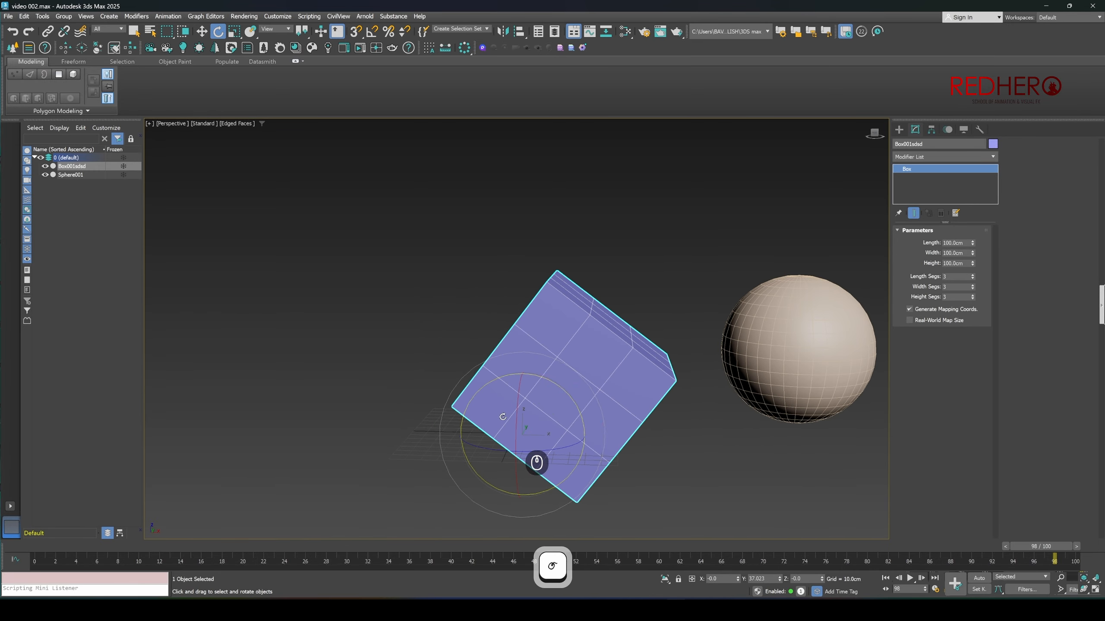
{"action": "key", "text": "ctrl+z"}
{"action": "middle_click_drag", "start_coordinate": [551, 394], "coordinate": [550, 398], "text": "alt"}
- Rotate the cube by about 45 degrees about the Y axis and return to the Move tool
{"action": "key", "text": "w"}
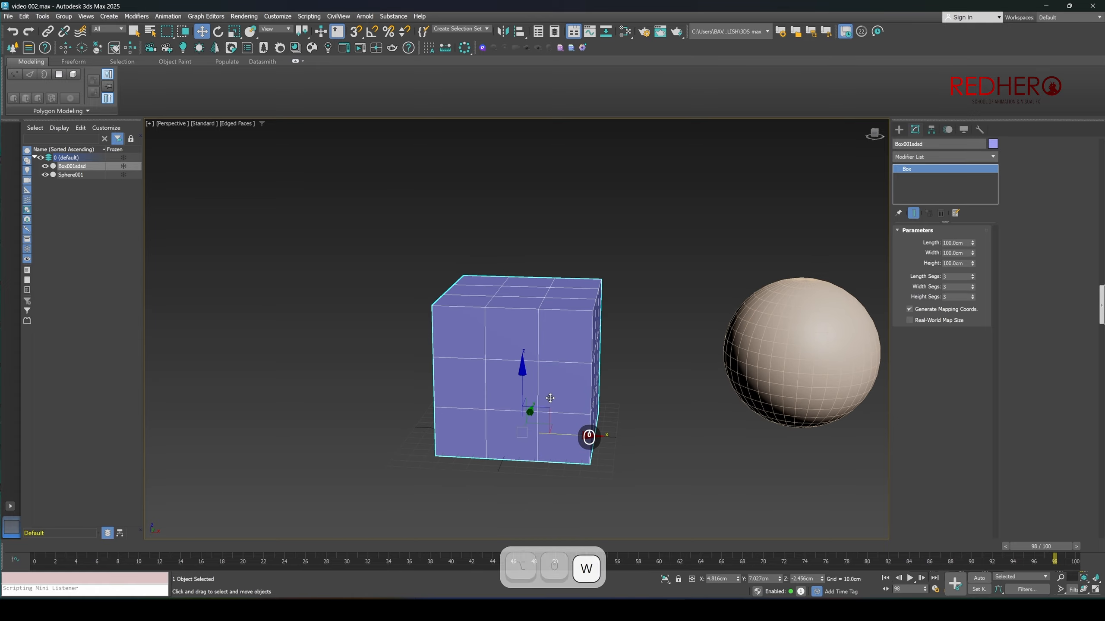
{"action": "left_click_drag", "start_coordinate": [554, 385], "coordinate": [565, 398]}
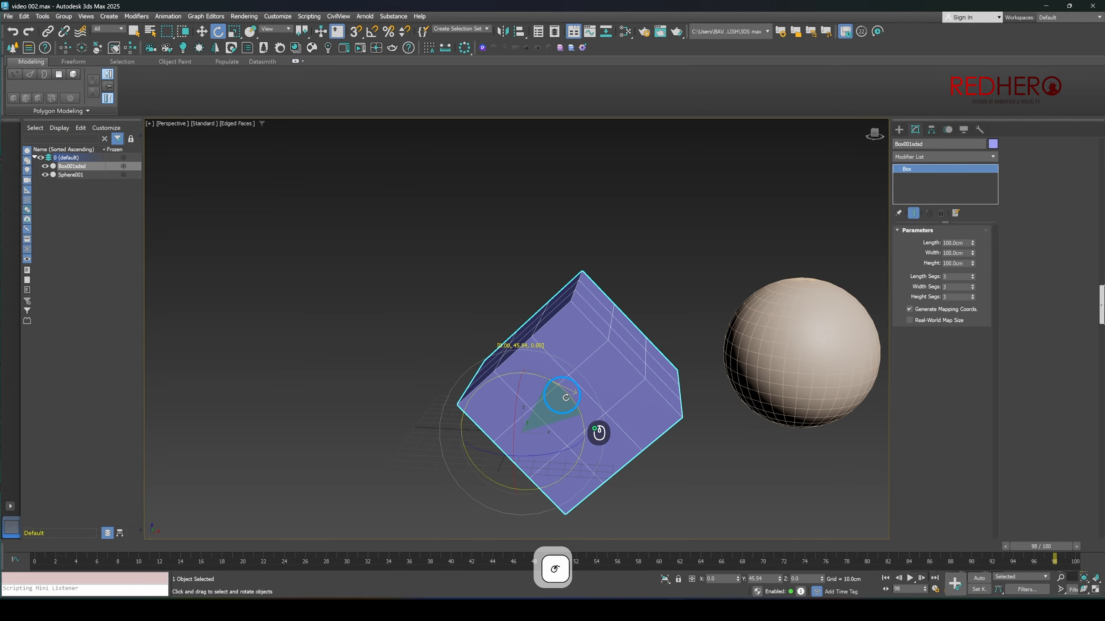
{"action": "middle_click_drag", "start_coordinate": [565, 398], "coordinate": [523, 389], "text": "alt"}
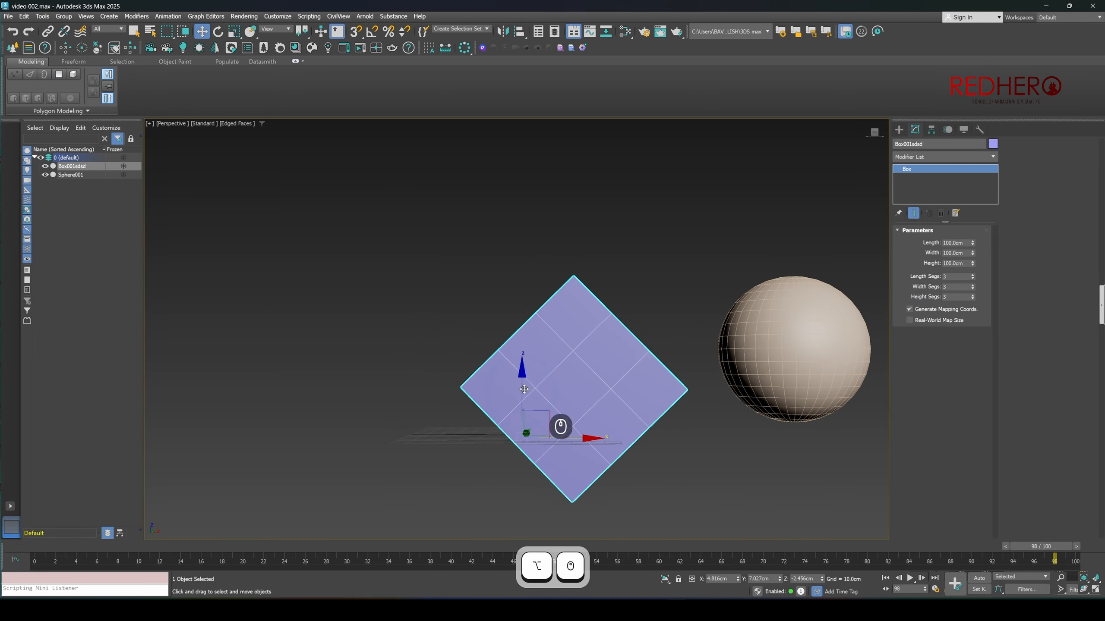
{"action": "key", "text": "ctrl+z"}
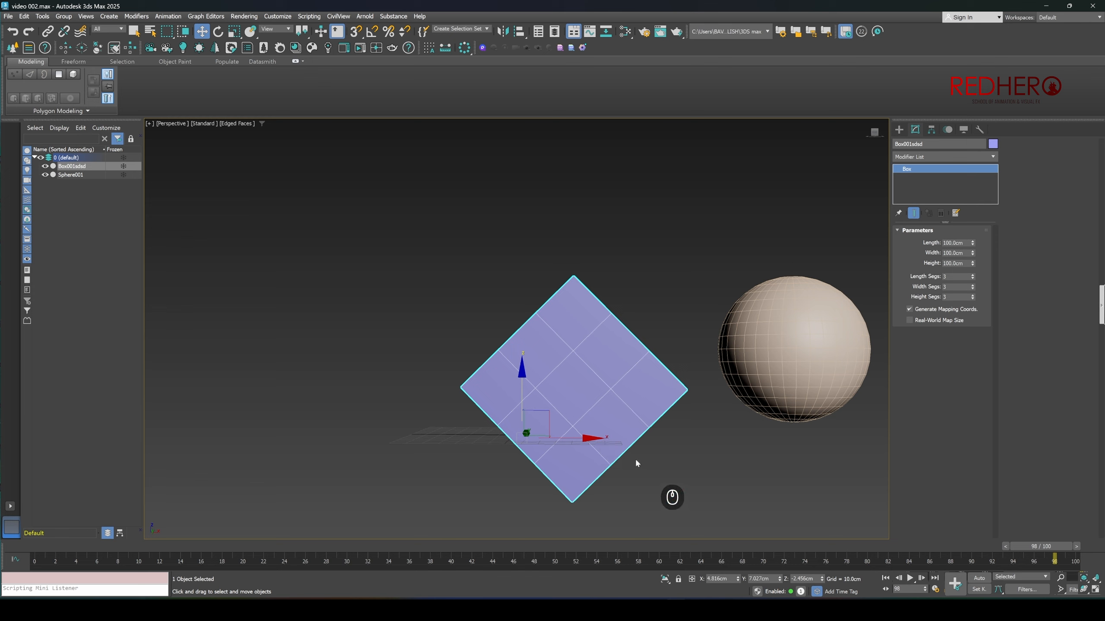
{"action": "mouse_move", "coordinate": [577, 378]}
{"action": "middle_mouse_down", "text": "alt"}
{"action": "mouse_move", "coordinate": [547, 375]}
{"action": "mouse_move", "coordinate": [592, 371]}
{"action": "mouse_move", "coordinate": [572, 370]}
{"action": "mouse_move", "coordinate": [584, 392]}
{"action": "middle_mouse_up", "text": "alt"}
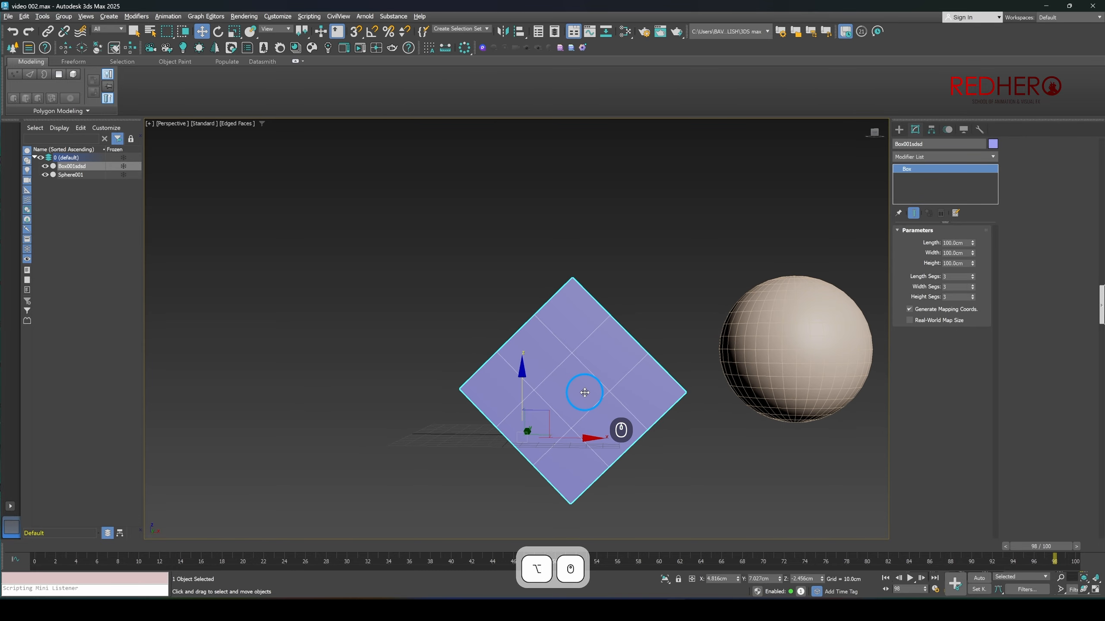
- Switch the Move tool's reference coordinate system to Local and try moving the tilted cube along its local Z axis, undoing the move
{"action": "left_click", "coordinate": [281, 30]}
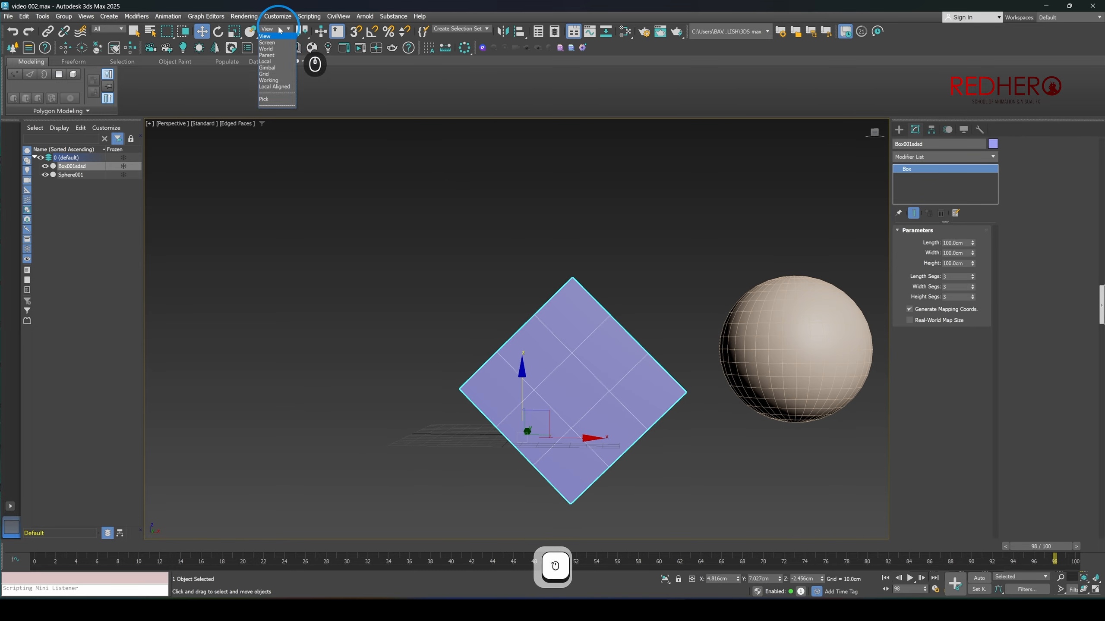
{"action": "left_click", "coordinate": [274, 62]}
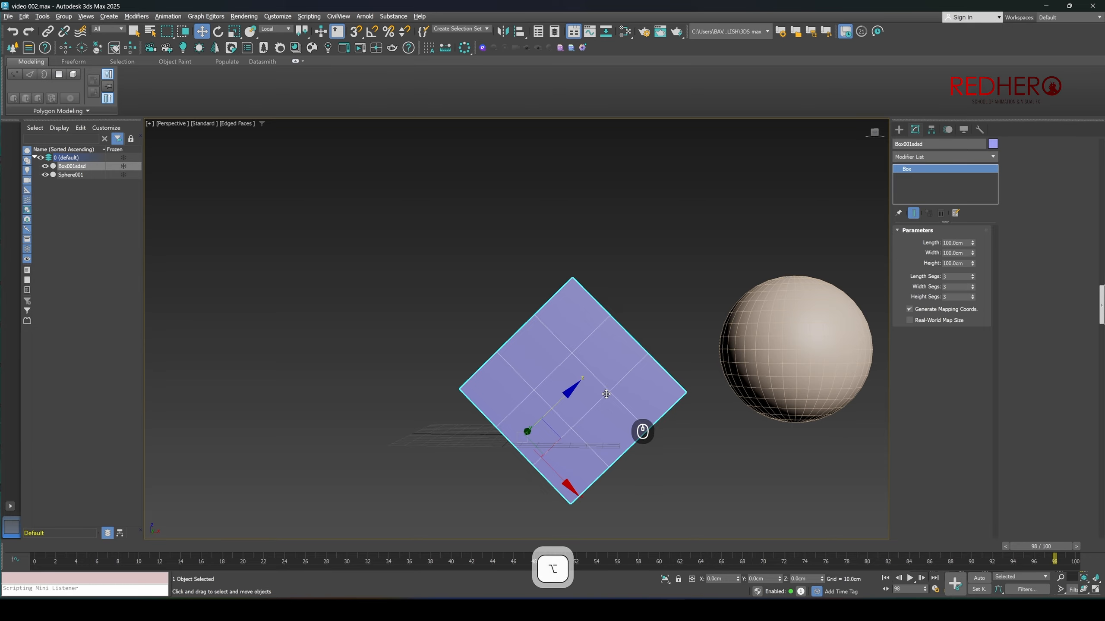
{"action": "left_click_drag", "start_coordinate": [563, 397], "coordinate": [581, 354]}
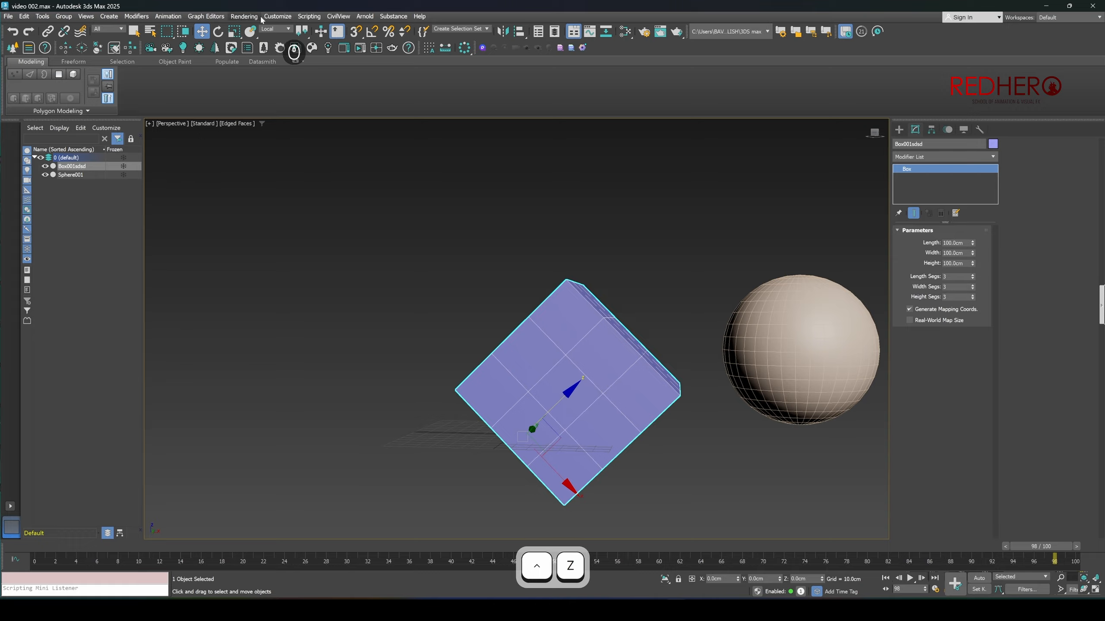
- Switch the reference coordinate system to World and try moving the cube up along the world Z axis, undoing the move
{"action": "left_click", "coordinate": [274, 28]}
{"action": "left_click", "coordinate": [274, 49]}
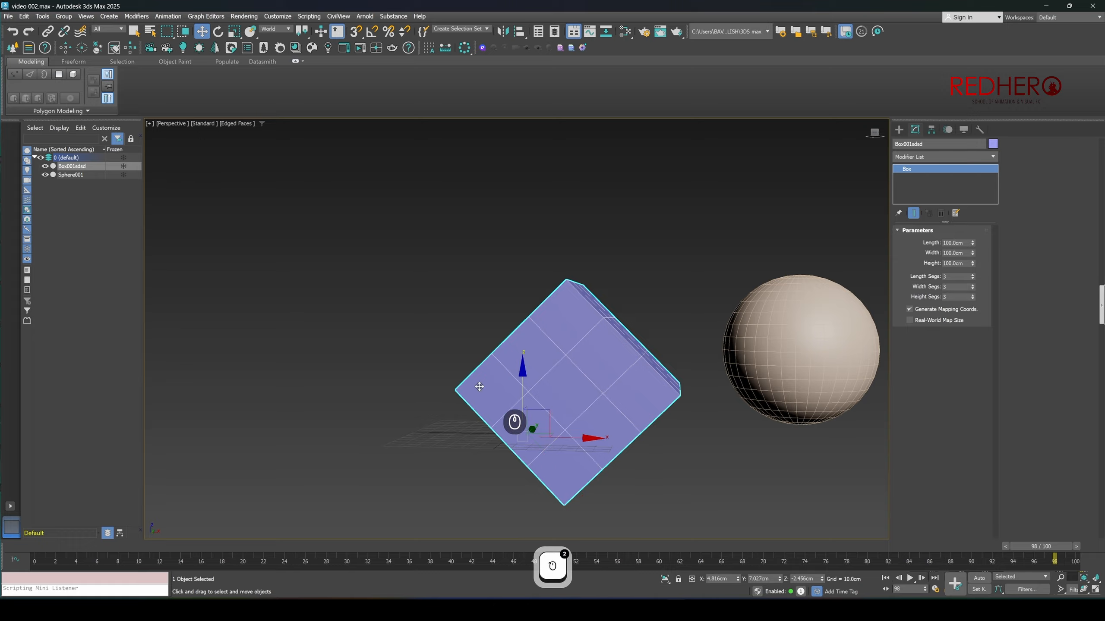
{"action": "left_click_drag", "start_coordinate": [524, 390], "coordinate": [524, 351]}
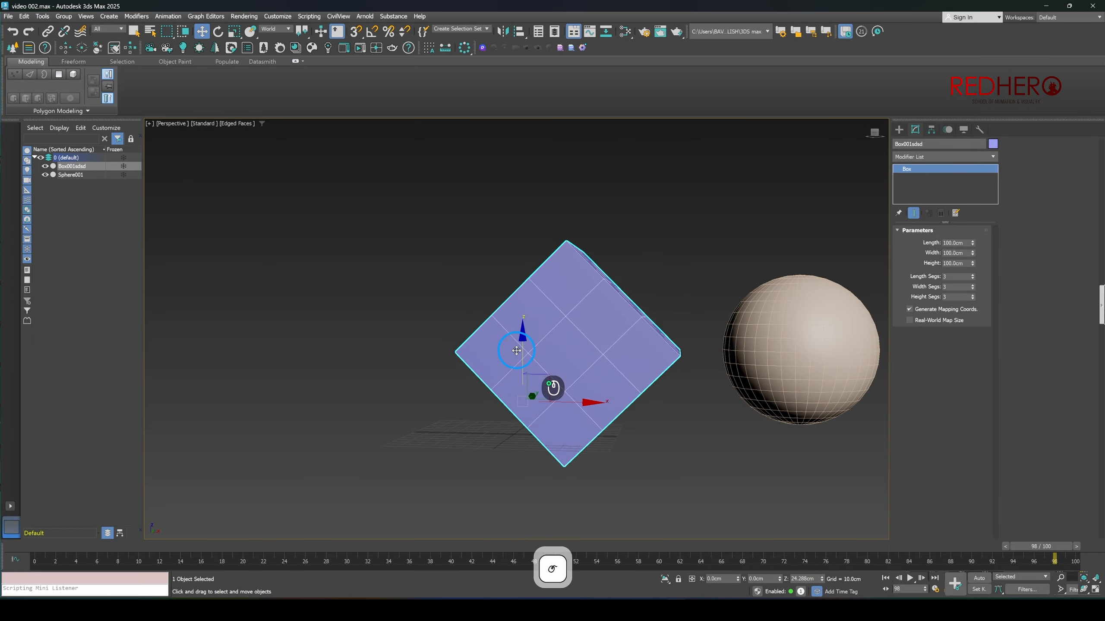
{"action": "key", "text": "ctrl+z"}
- Switch to the Rotate tool and set its reference coordinate system to Local
{"action": "middle_click_drag", "start_coordinate": [527, 365], "coordinate": [562, 471], "text": "alt"}
{"action": "key", "text": "e"}
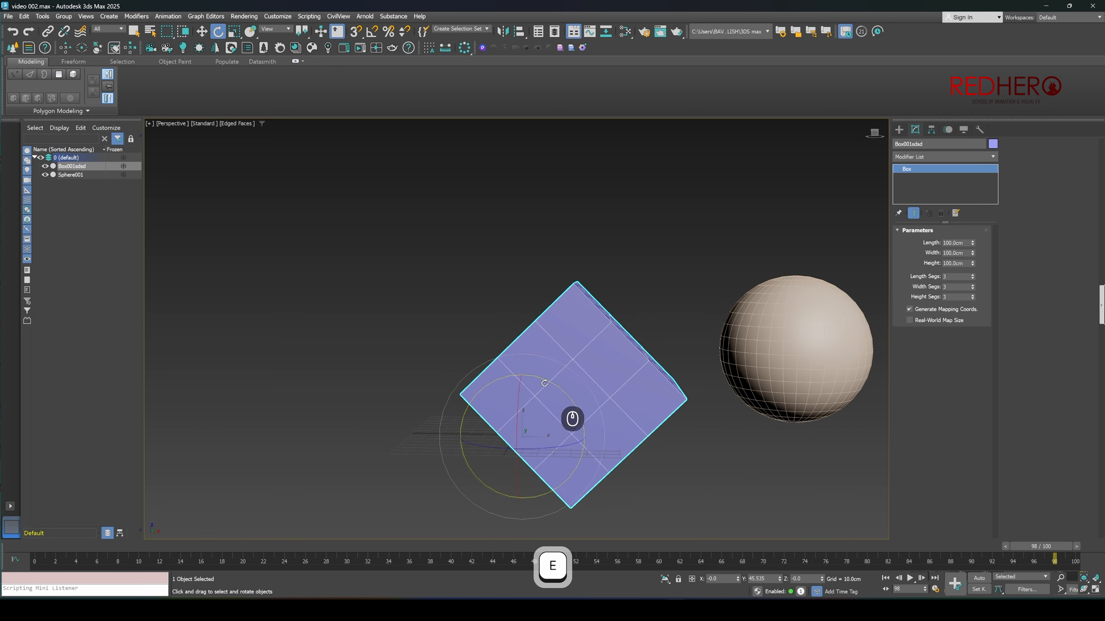
{"action": "middle_click_drag", "start_coordinate": [535, 382], "coordinate": [562, 390], "text": "alt"}
{"action": "middle_click_drag", "start_coordinate": [598, 349], "coordinate": [613, 374], "text": "alt"}
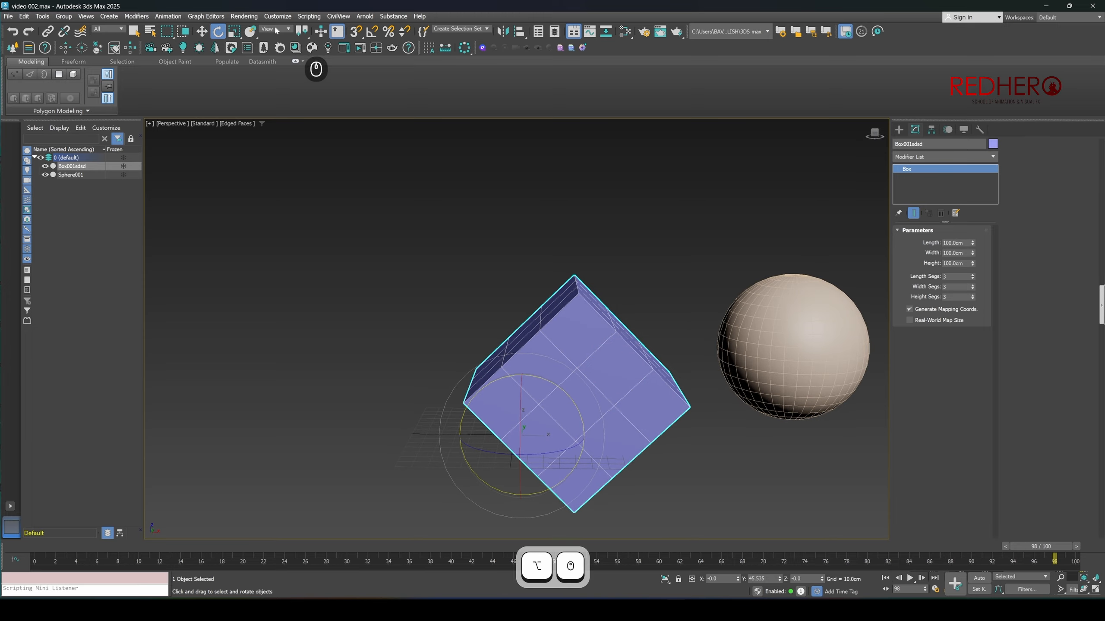
{"action": "middle_click_drag", "start_coordinate": [625, 417], "coordinate": [613, 374], "text": "alt"}
{"action": "right_click", "coordinate": [587, 321], "text": "alt"}
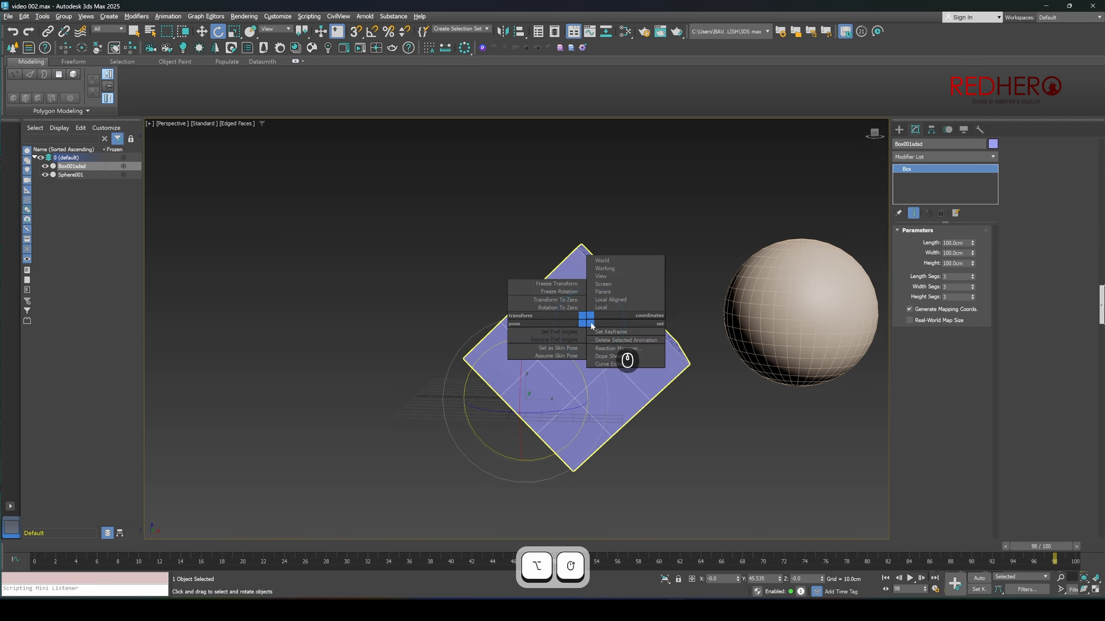
{"action": "left_click", "coordinate": [616, 309]}
{"action": "middle_click_drag", "start_coordinate": [622, 382], "coordinate": [570, 313], "text": "alt"}
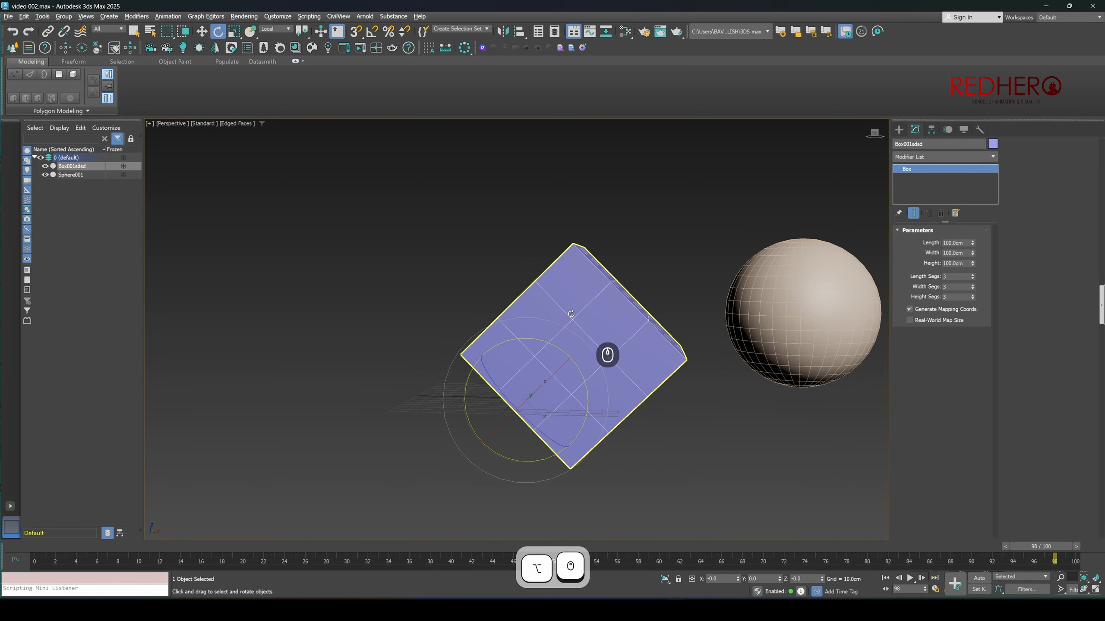
{"action": "right_click", "coordinate": [573, 311], "text": "alt"}
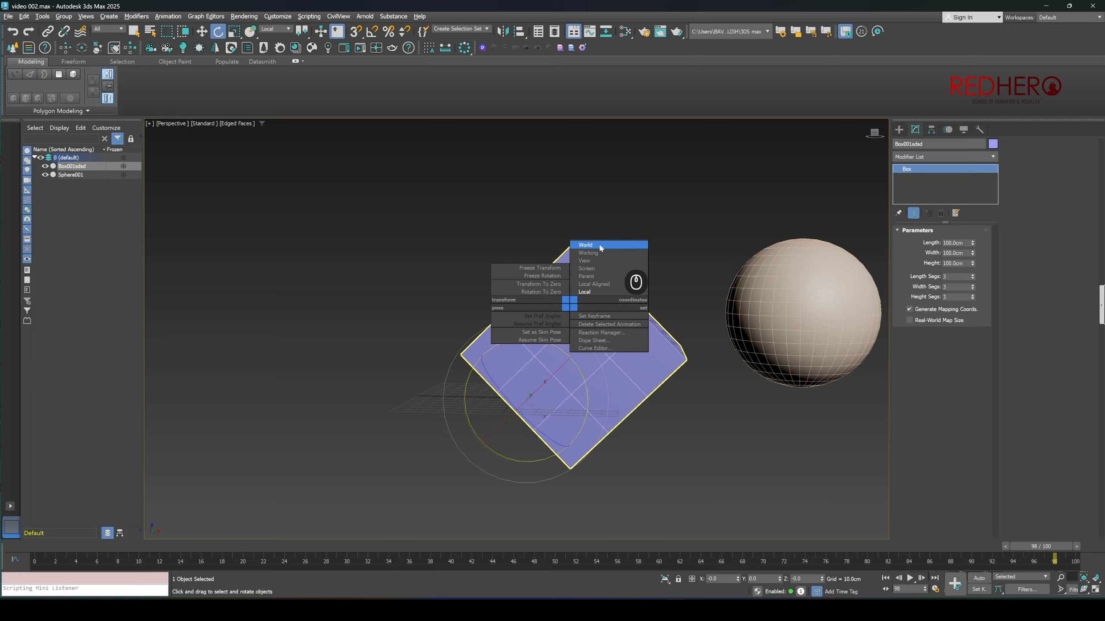
{"action": "left_click", "coordinate": [603, 292]}
- Set the Move tool's reference coordinate system to Local and move the cube slightly along its local Z axis
{"action": "middle_click_drag", "start_coordinate": [603, 293], "coordinate": [566, 372], "text": "alt"}
{"action": "key", "text": "w"}
{"action": "right_click", "coordinate": [573, 352], "text": "alt"}
{"action": "left_click", "coordinate": [591, 339]}
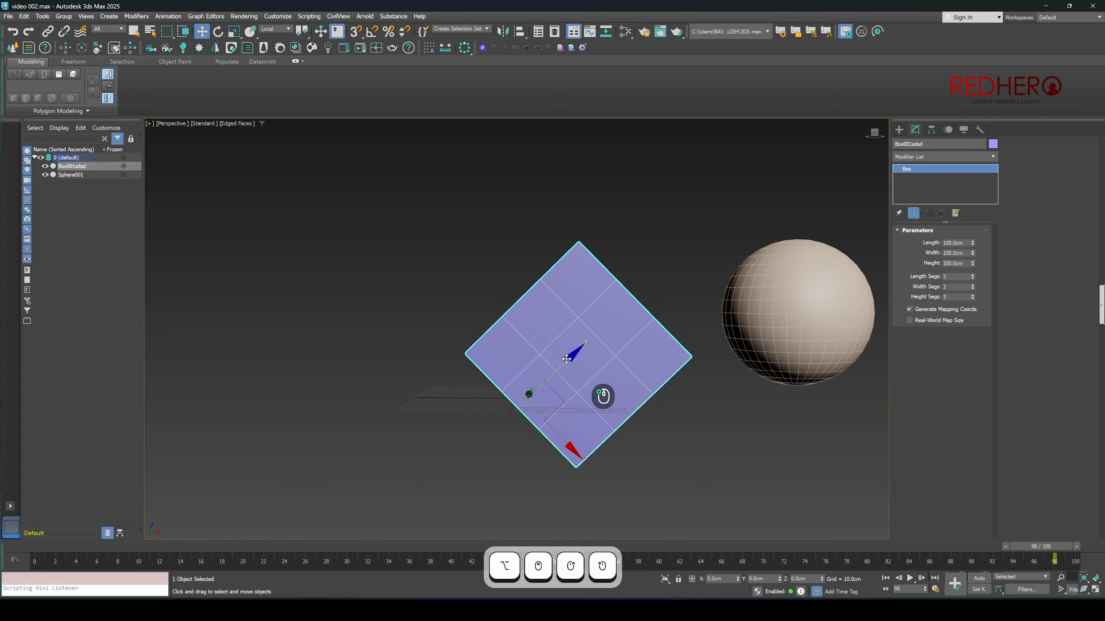
{"action": "mouse_move", "coordinate": [566, 359]}
{"action": "left_mouse_down"}
{"action": "mouse_move", "coordinate": [547, 321]}
{"action": "mouse_move", "coordinate": [565, 342]}
{"action": "left_mouse_up"}
- Try a small rotation of the cube about its local Y axis with the Rotate tool, undoing the rotation
{"action": "key", "text": "e"}
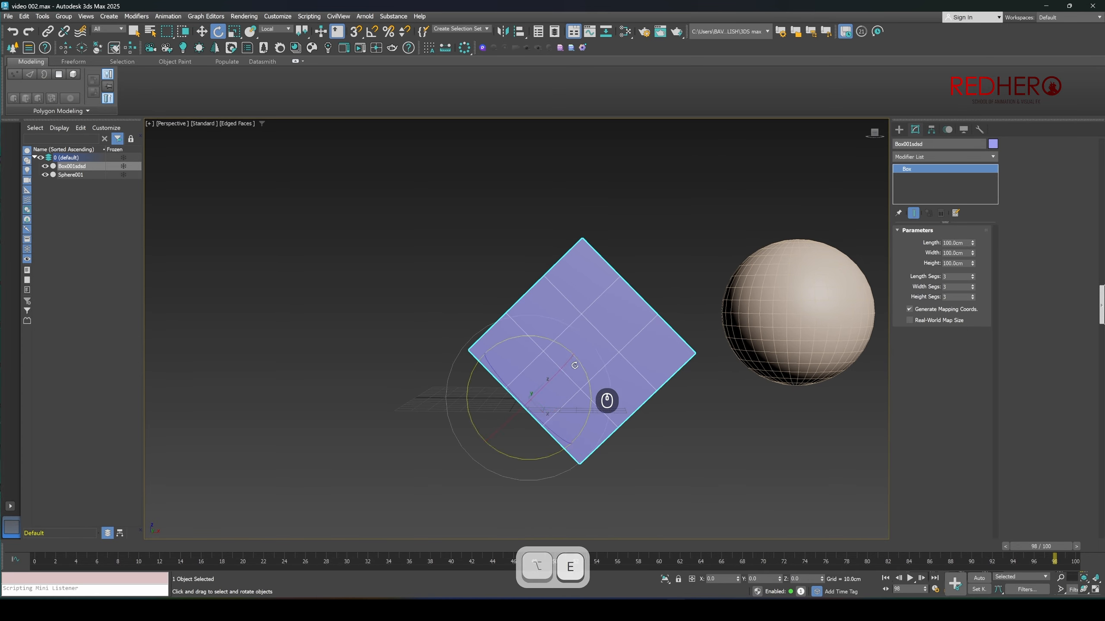
{"action": "middle_click_drag", "start_coordinate": [578, 363], "coordinate": [535, 343], "text": "alt"}
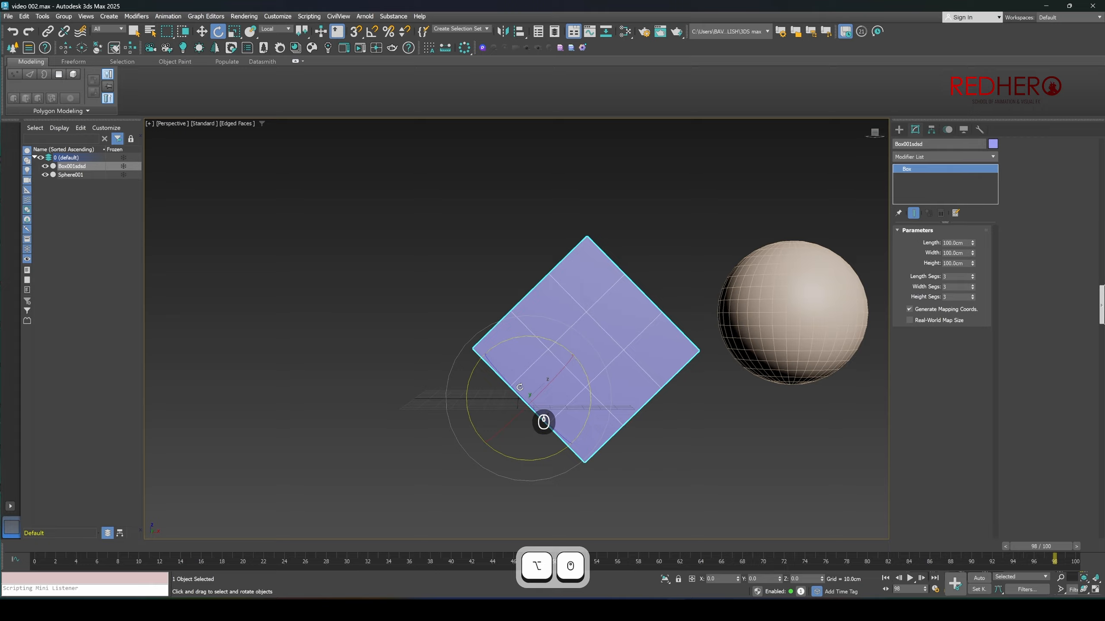
{"action": "middle_click_drag", "start_coordinate": [544, 421], "coordinate": [594, 388], "text": "alt"}
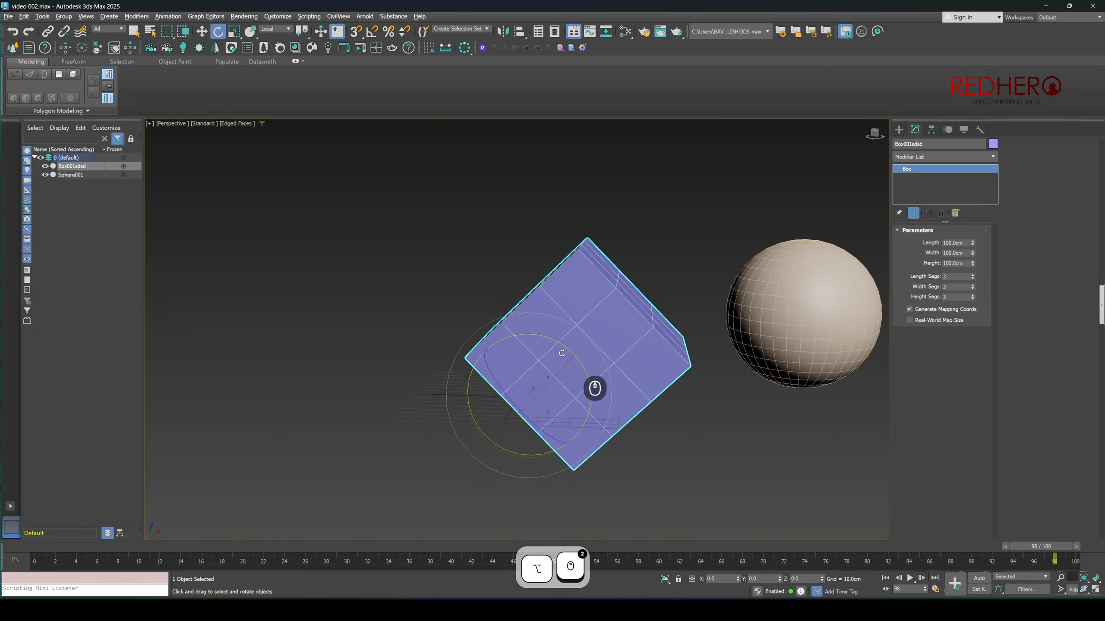
{"action": "mouse_move", "coordinate": [561, 353]}
{"action": "middle_mouse_down", "text": "alt"}
{"action": "mouse_move", "coordinate": [495, 396]}
{"action": "mouse_move", "coordinate": [601, 401]}
{"action": "mouse_move", "coordinate": [556, 335]}
{"action": "middle_mouse_up", "text": "alt"}
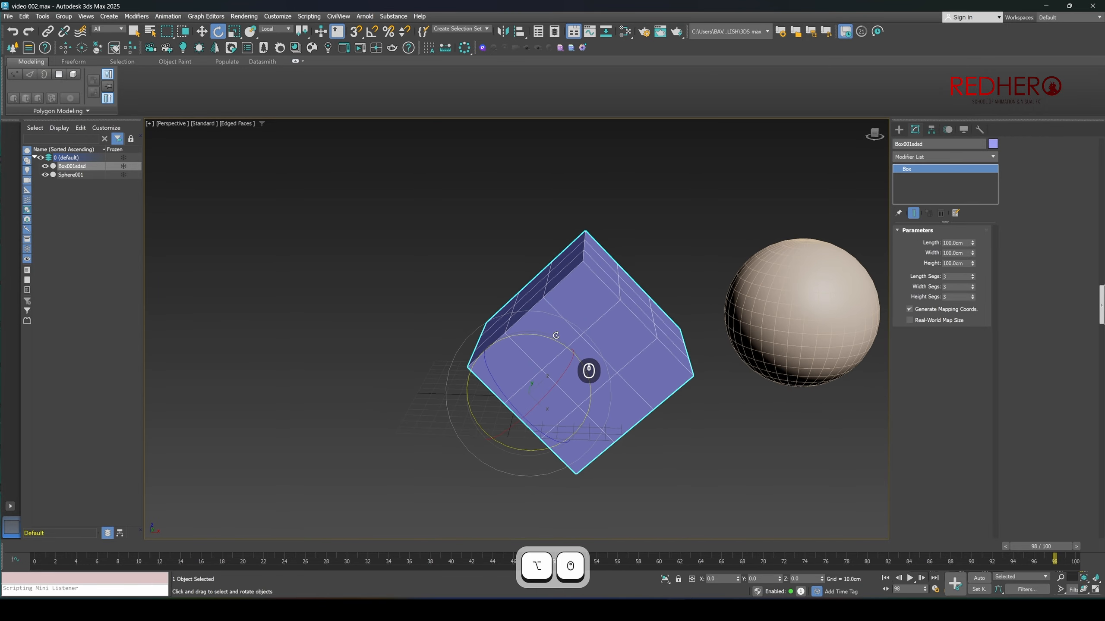
{"action": "mouse_move", "coordinate": [554, 341]}
{"action": "left_mouse_down"}
{"action": "mouse_move", "coordinate": [543, 337]}
{"action": "mouse_move", "coordinate": [555, 344]}
{"action": "left_mouse_up"}
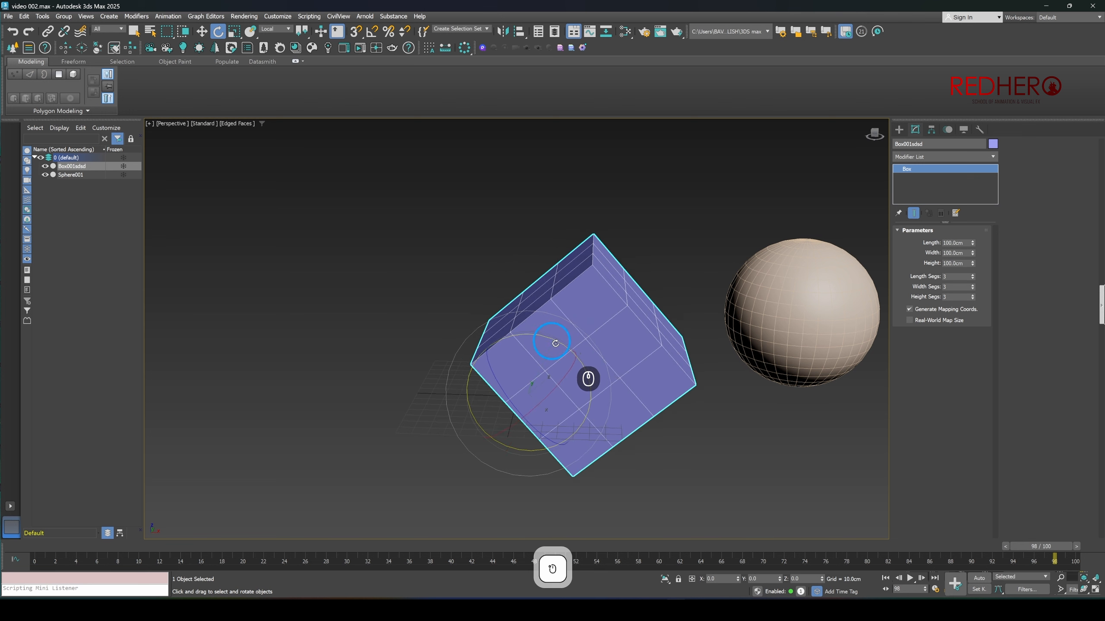
{"action": "key", "text": "ctrl+z"}
{"action": "middle_click_drag", "start_coordinate": [626, 403], "coordinate": [616, 375], "text": "alt"}
{"action": "middle_click_drag", "start_coordinate": [598, 420], "coordinate": [644, 488], "text": "alt"}
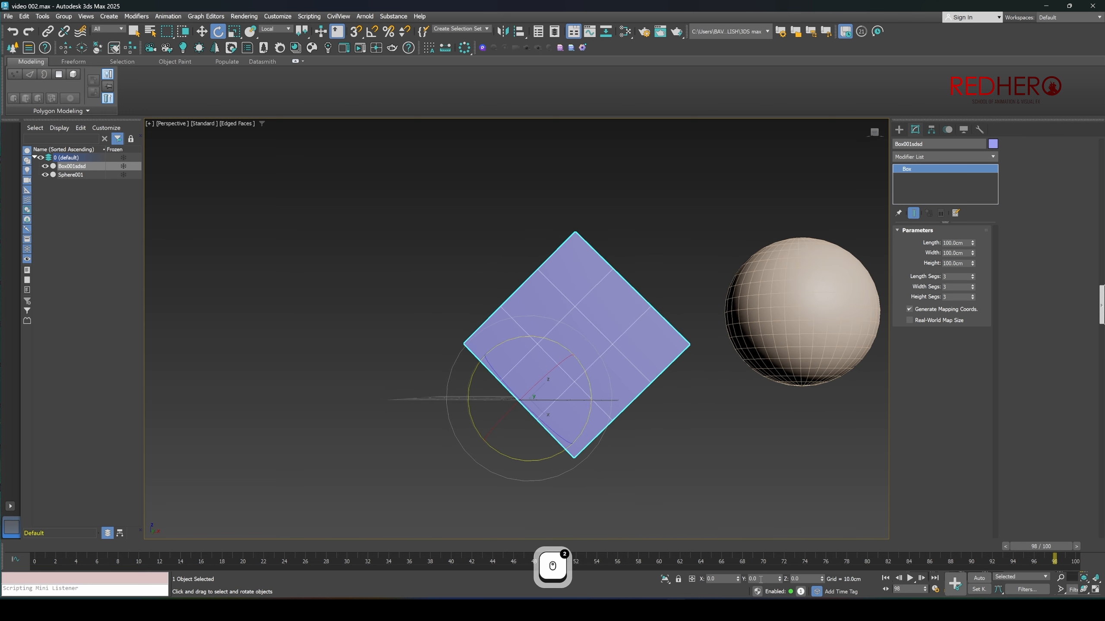
- Turn the cube to a Y rotation of about 19 degrees and set the Rotate tool's reference coordinate system to World
{"action": "mouse_move", "coordinate": [766, 578]}
{"action": "left_mouse_down"}
{"action": "mouse_move", "coordinate": [738, 576]}
{"action": "mouse_move", "coordinate": [779, 577]}
{"action": "mouse_move", "coordinate": [720, 570]}
{"action": "mouse_move", "coordinate": [744, 575]}
{"action": "left_mouse_up"}
{"action": "middle_click_drag", "start_coordinate": [742, 468], "coordinate": [732, 468], "text": "alt"}
{"action": "middle_click_drag", "start_coordinate": [560, 387], "coordinate": [621, 414], "text": "alt"}
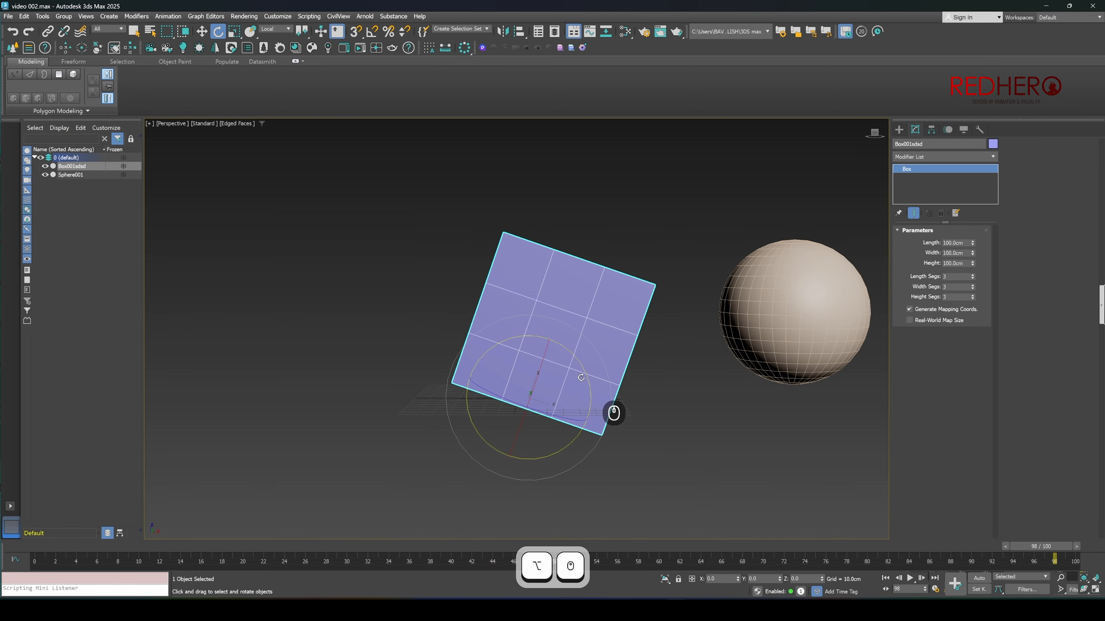
{"action": "right_click", "coordinate": [561, 360], "text": "alt"}
{"action": "left_click", "coordinate": [575, 301]}
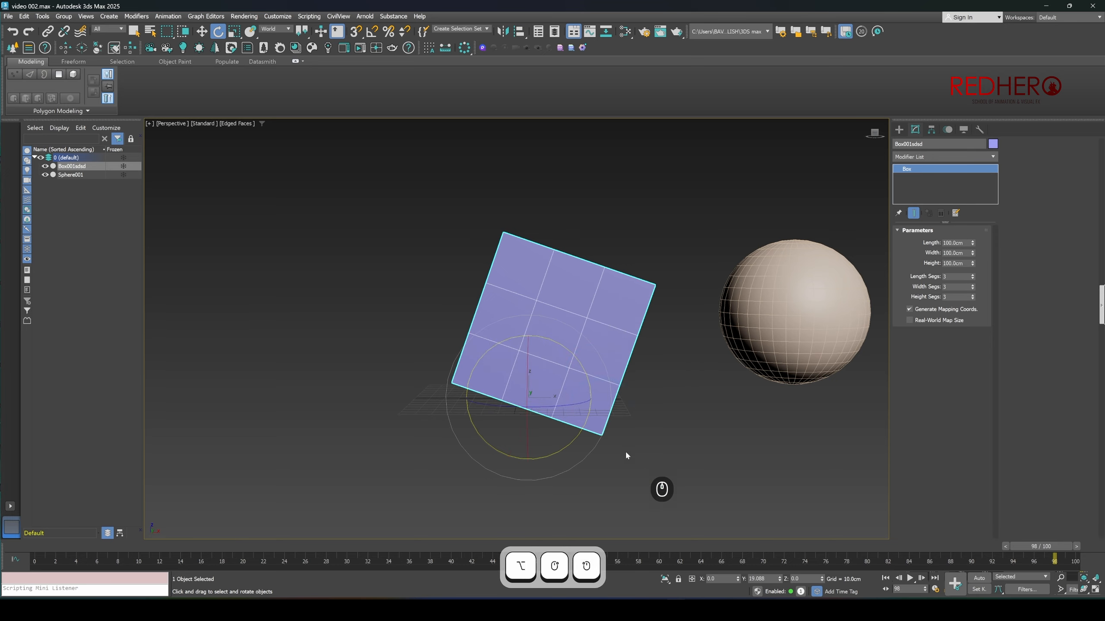
- Set the cube's world Y rotation to 90 degrees
{"action": "middle_click_drag", "start_coordinate": [625, 453], "coordinate": [567, 324], "text": "alt"}
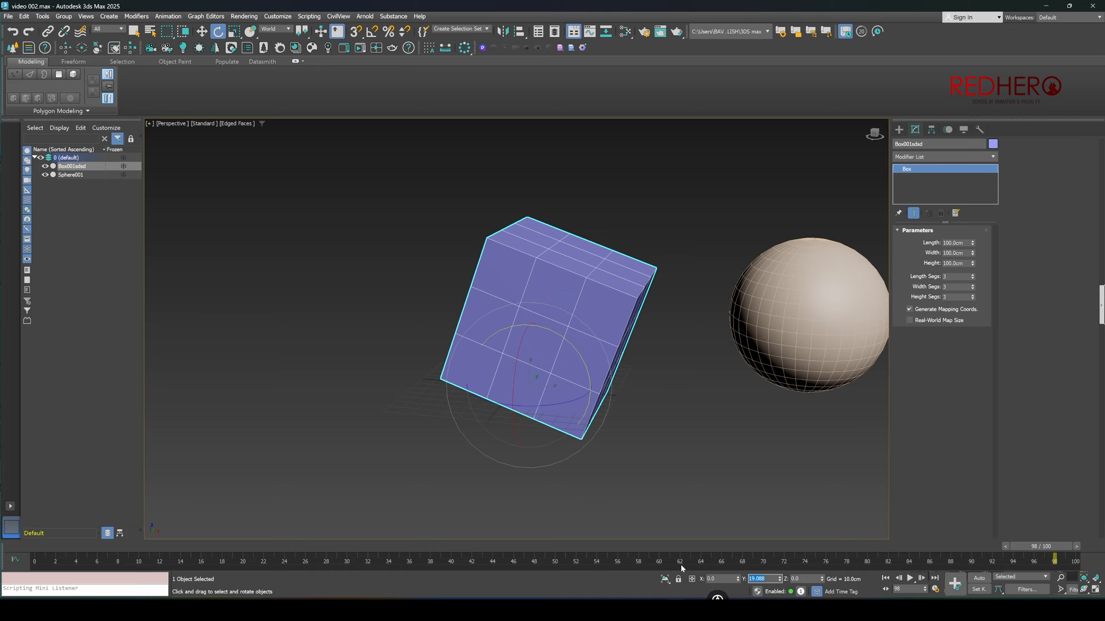
{"action": "type", "text": "90"}
{"action": "key", "text": "Return"}
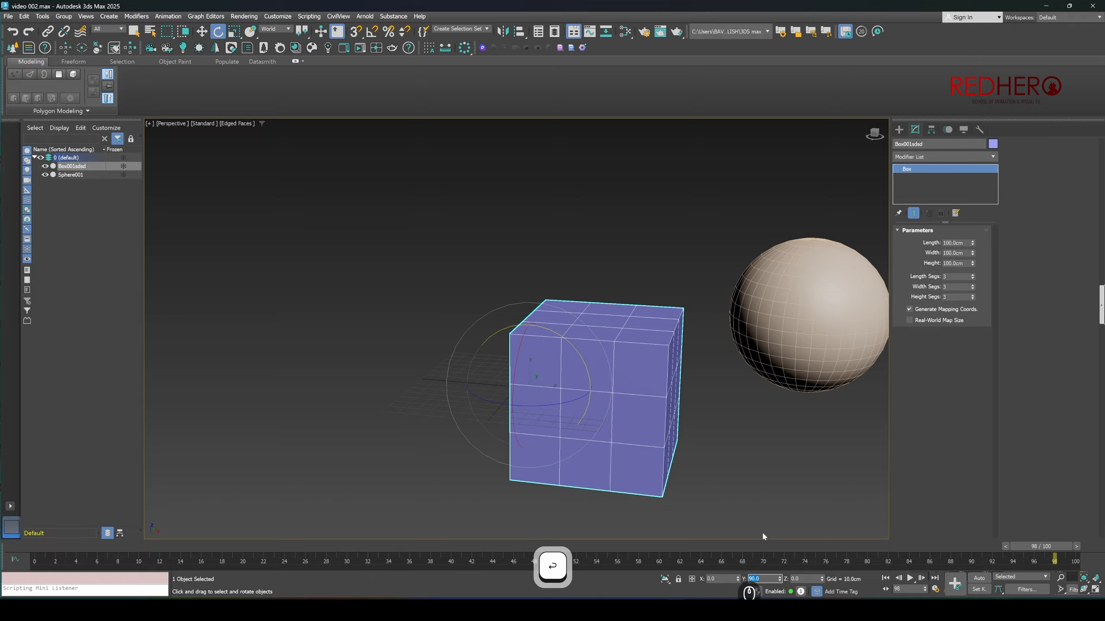
- Set the cube's world Y rotation to 0 degrees
{"action": "mouse_move", "coordinate": [662, 371]}
{"action": "middle_mouse_down", "text": "alt"}
{"action": "mouse_move", "coordinate": [668, 352]}
{"action": "mouse_move", "coordinate": [664, 361]}
{"action": "middle_mouse_up", "text": "alt"}
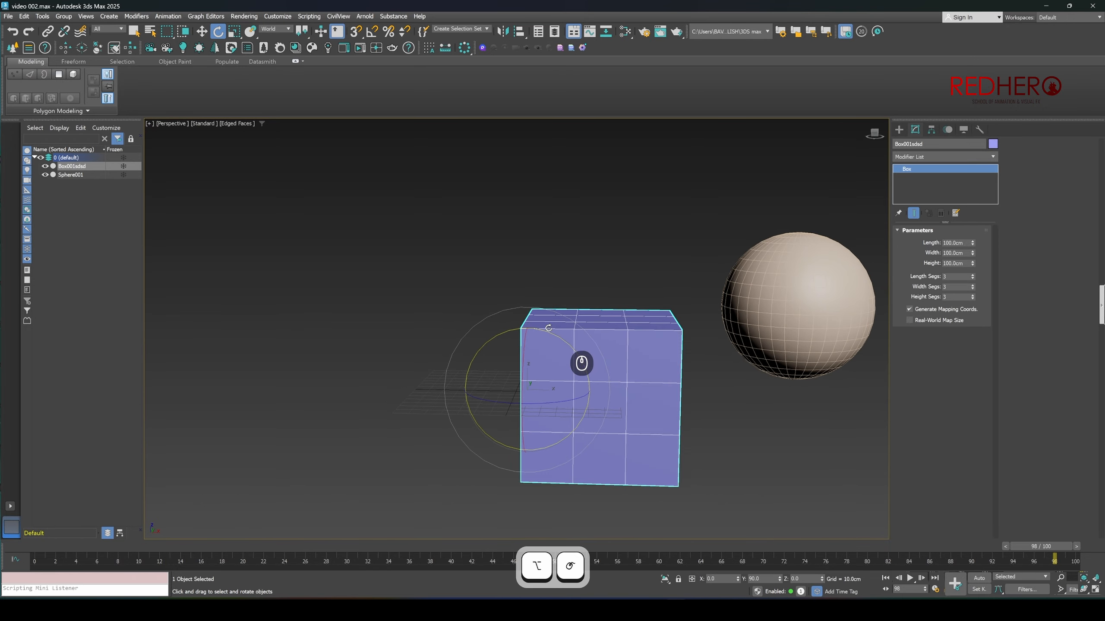
{"action": "middle_click_drag", "start_coordinate": [557, 337], "coordinate": [616, 377], "text": "alt"}
{"action": "left_click", "coordinate": [677, 581]}
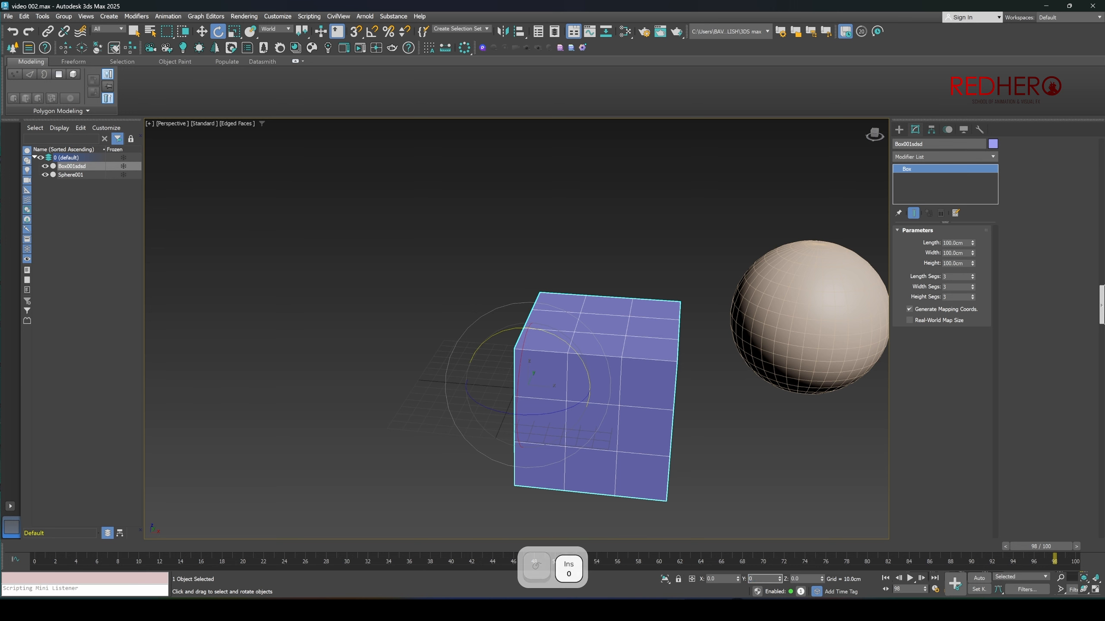
{"action": "key", "text": "Return"}
- Try moving the cube along single local axes with the Move tool, undoing each move
{"action": "key", "text": "w"}
{"action": "middle_click_drag", "start_coordinate": [645, 356], "coordinate": [569, 380], "text": "alt"}
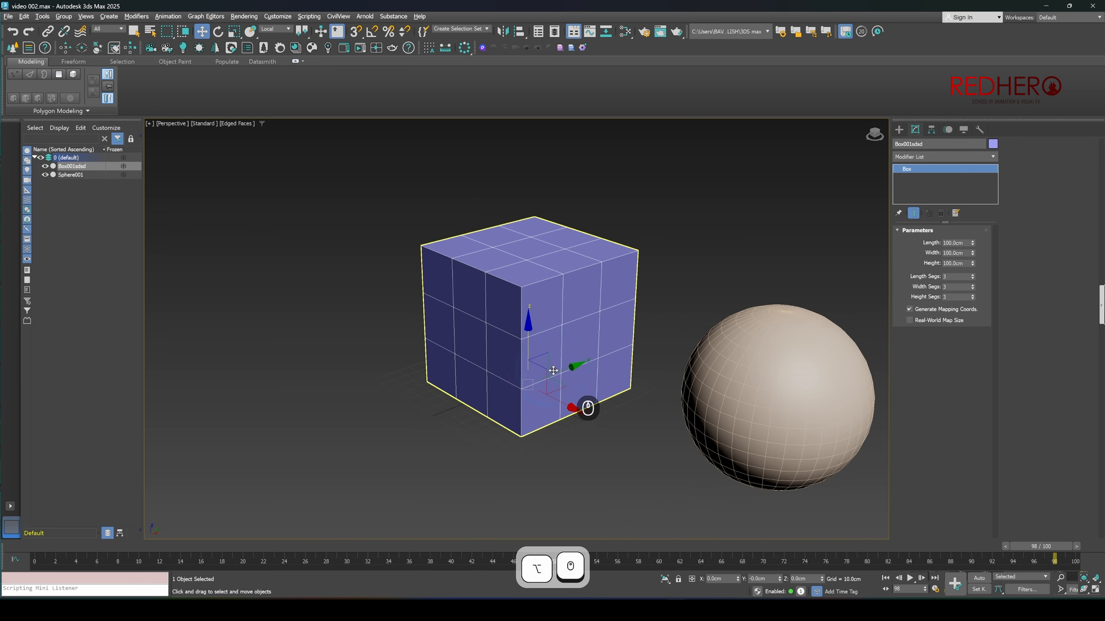
{"action": "left_click_drag", "start_coordinate": [565, 373], "coordinate": [510, 398]}
{"action": "key", "text": "ctrl+z"}
{"action": "middle_click_drag", "start_coordinate": [541, 394], "coordinate": [615, 397], "text": "alt"}
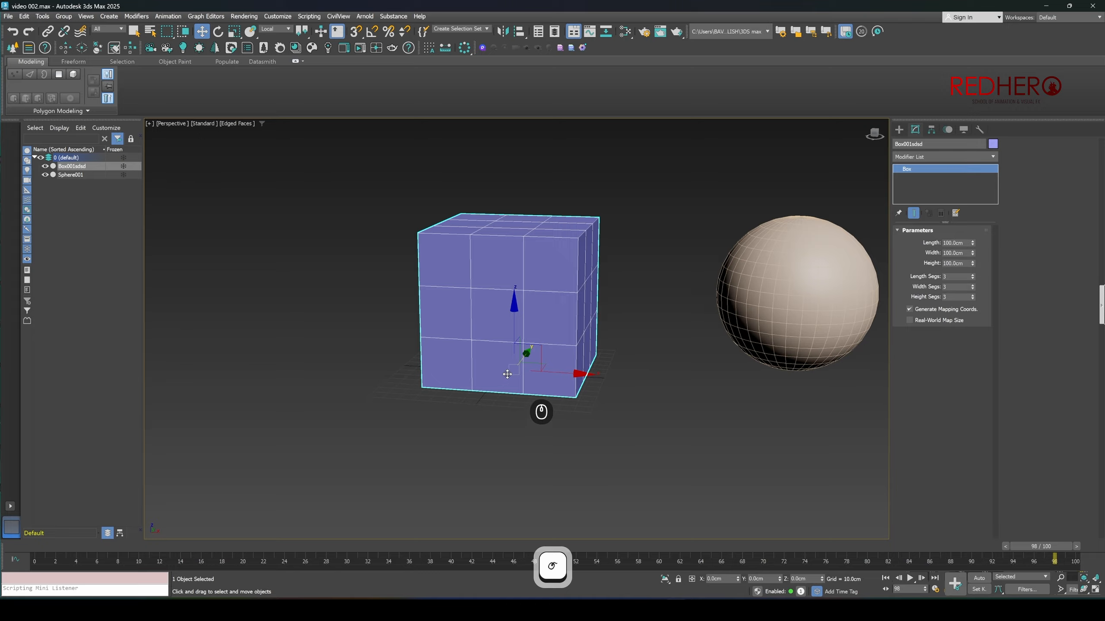
{"action": "middle_click_drag", "start_coordinate": [506, 378], "coordinate": [555, 409], "text": "alt"}
{"action": "mouse_move", "coordinate": [572, 370]}
{"action": "left_mouse_down"}
{"action": "mouse_move", "coordinate": [636, 375]}
{"action": "mouse_move", "coordinate": [565, 370]}
{"action": "left_mouse_up"}
{"action": "key", "text": "ctrl+z"}
{"action": "middle_click_drag", "start_coordinate": [583, 416], "coordinate": [555, 412], "text": "alt"}
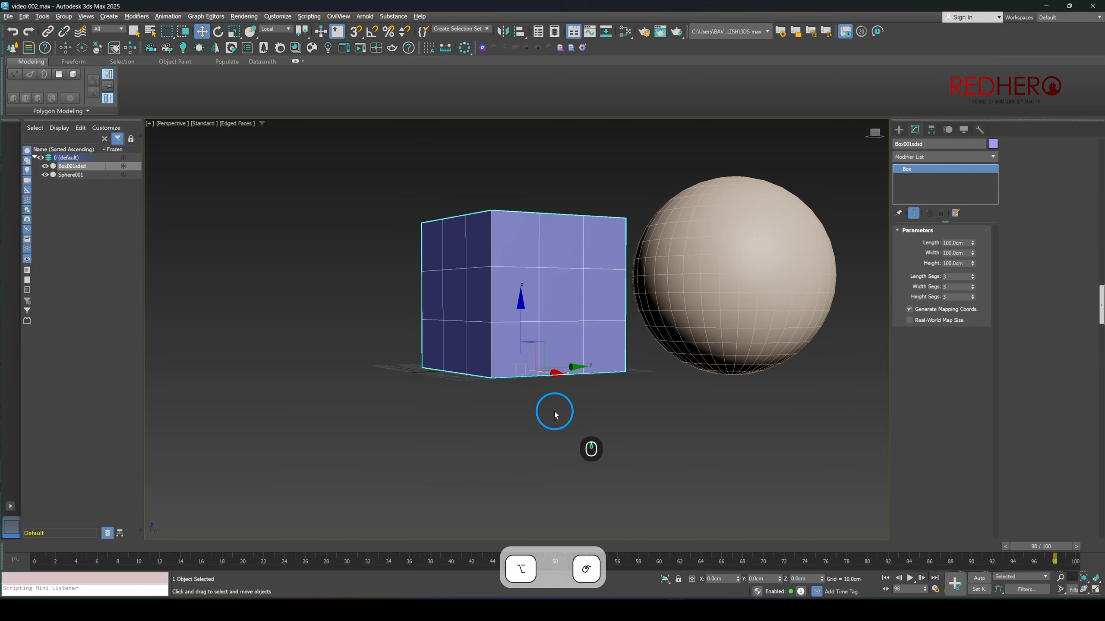
- Examine the sphere and the cube from different angles, selecting each in turn and finishing with the cube selected
{"action": "left_click", "coordinate": [725, 272]}
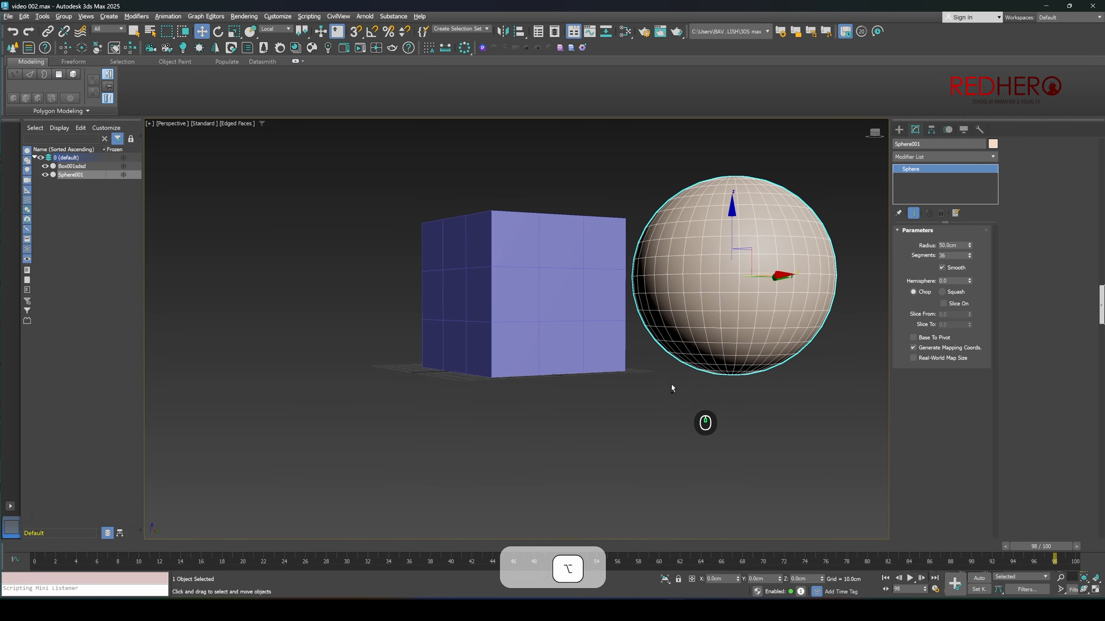
{"action": "middle_click_drag", "start_coordinate": [670, 384], "coordinate": [678, 286], "text": "alt"}
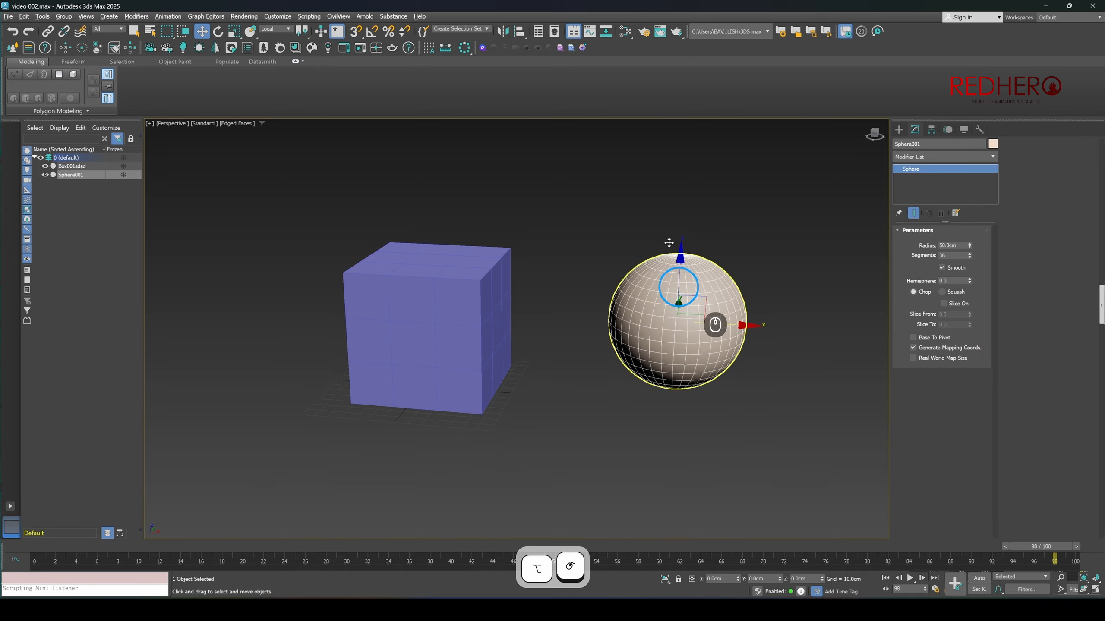
{"action": "left_click", "coordinate": [487, 348]}
{"action": "middle_click_drag", "start_coordinate": [559, 397], "coordinate": [579, 387]}
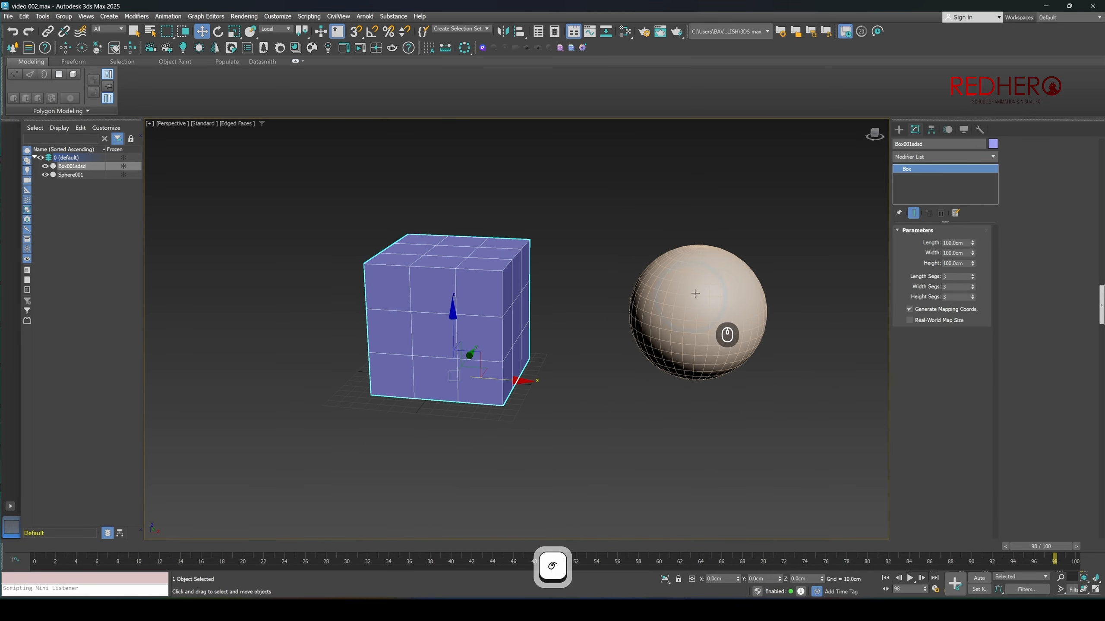
{"action": "left_click", "coordinate": [692, 294]}
{"action": "left_click", "coordinate": [502, 310]}
{"action": "middle_click_drag", "start_coordinate": [489, 343], "coordinate": [541, 350]}
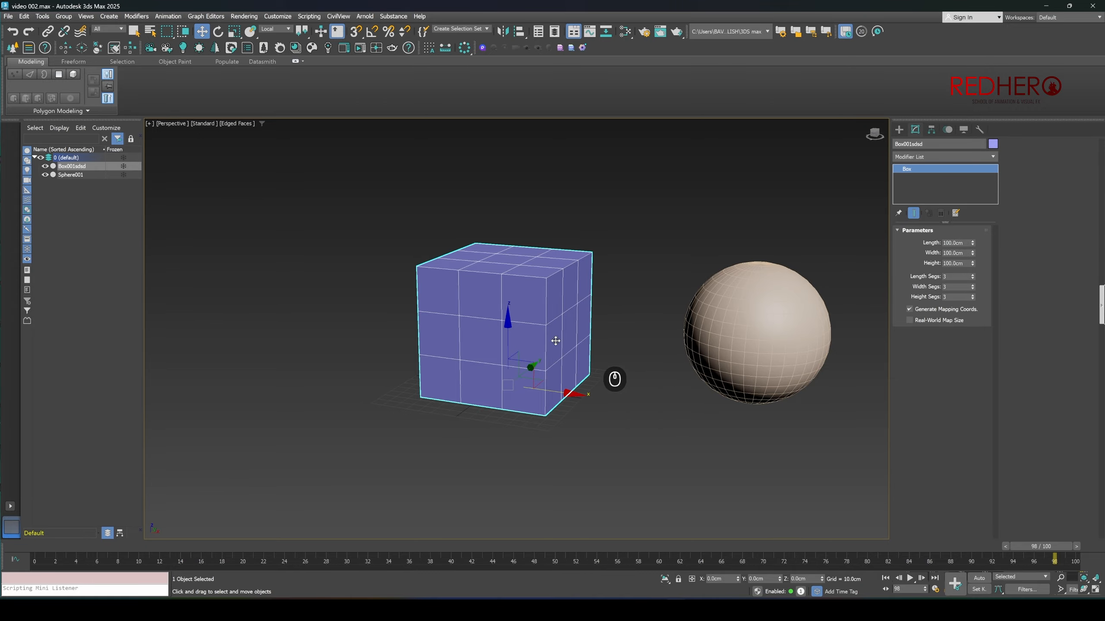
- Switch to the four-viewport layout, and maximize and restore the Front viewport
{"action": "key", "text": "alt+w"}
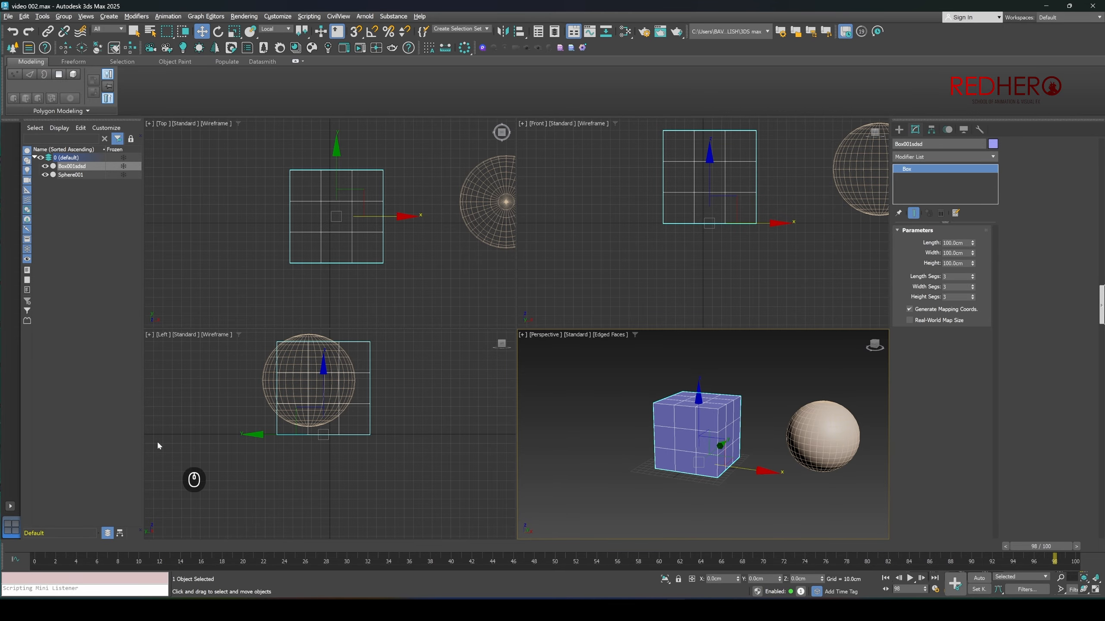
{"action": "middle_click_drag", "start_coordinate": [399, 273], "coordinate": [401, 277]}
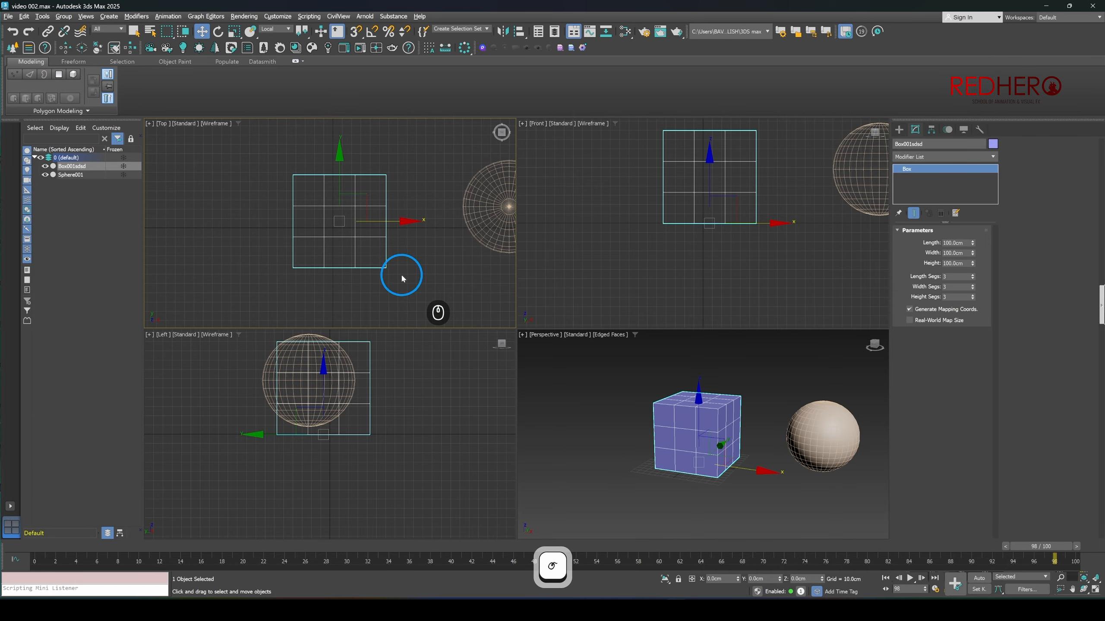
{"action": "middle_click", "coordinate": [579, 247]}
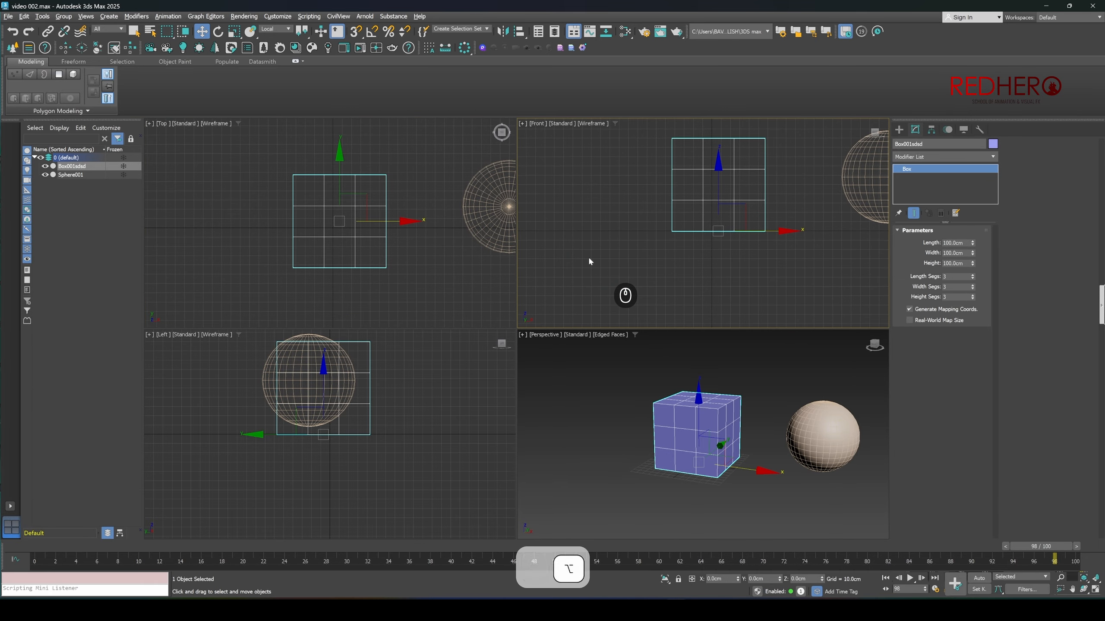
{"action": "key", "text": "alt+w"}
{"action": "middle_click_drag", "start_coordinate": [585, 382], "coordinate": [587, 440]}
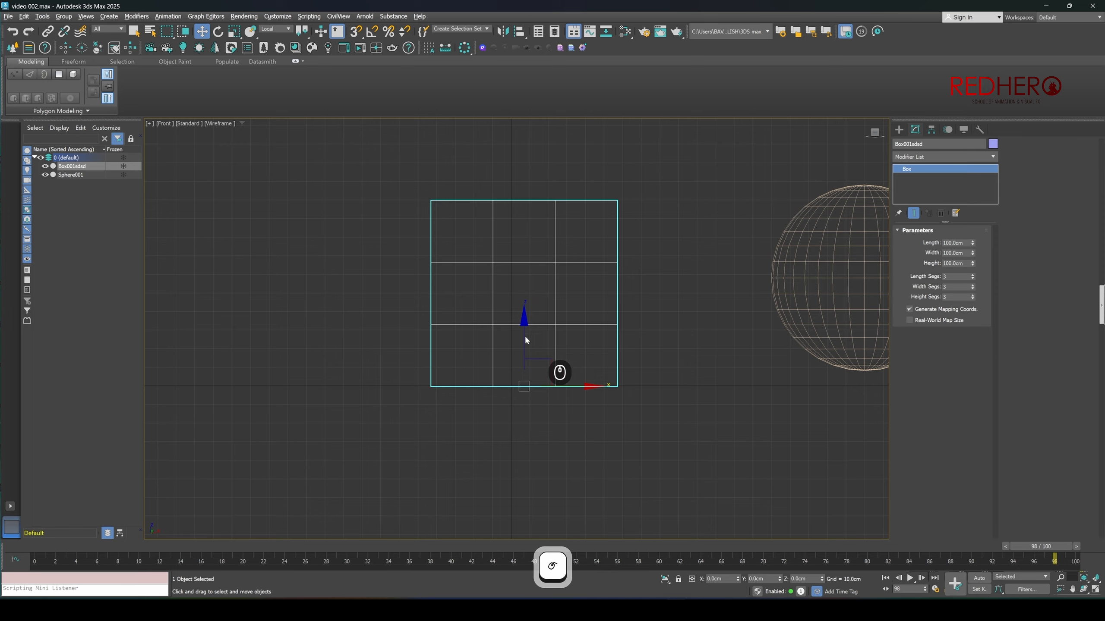
{"action": "key", "text": "alt+w"}
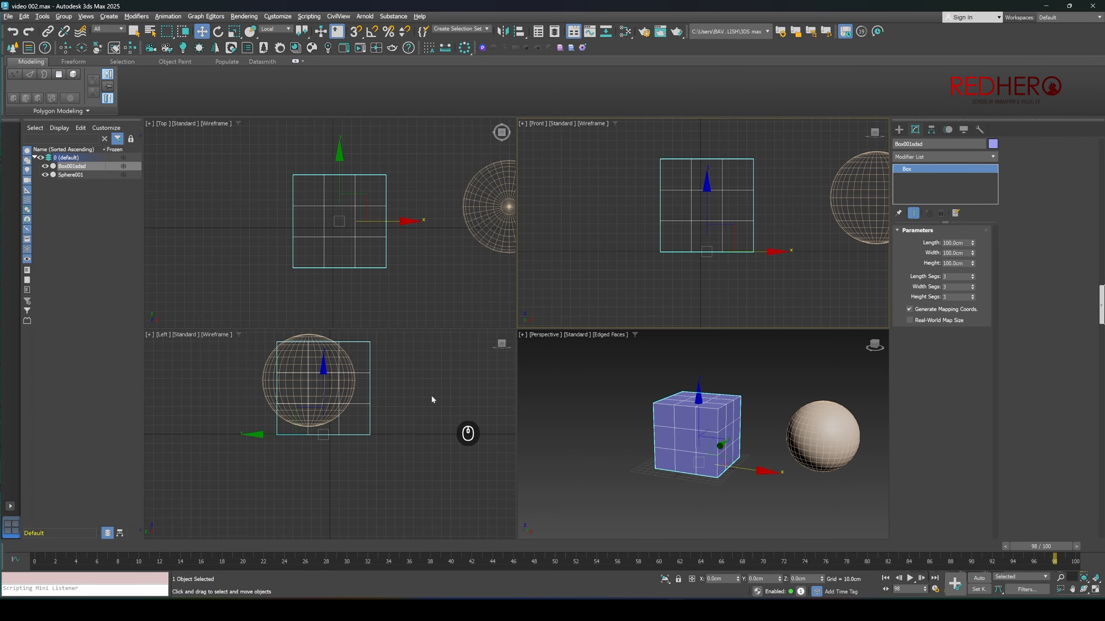
- Maximize and restore the Left viewport and the Perspective viewport, clearing the selection in between
{"action": "key", "text": "alt+w"}
{"action": "key", "text": "alt+w"}
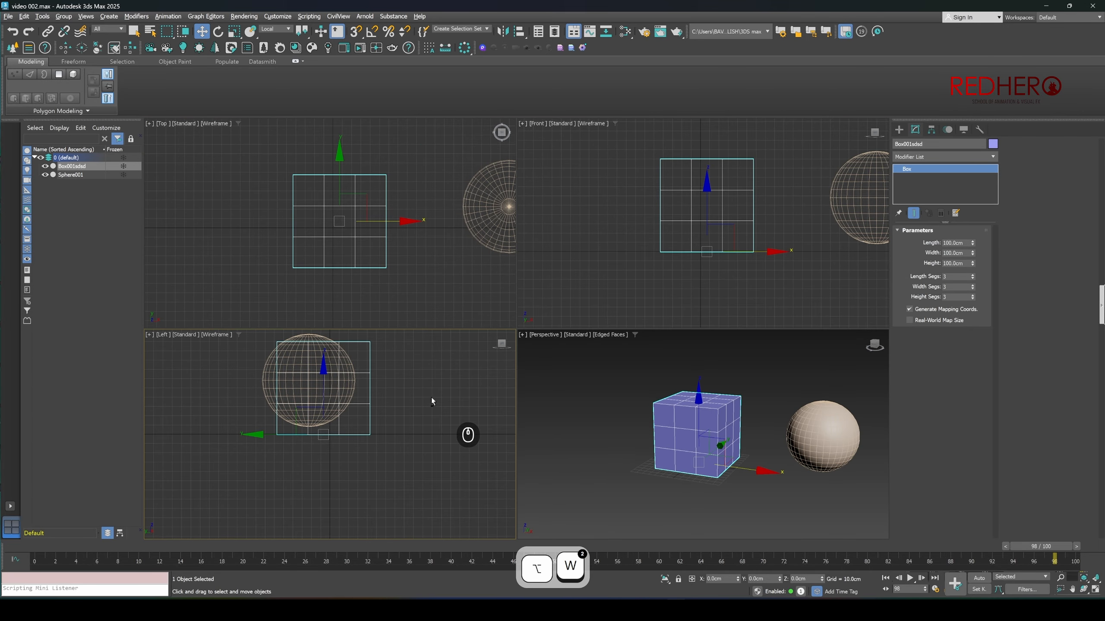
{"action": "left_click", "coordinate": [465, 284]}
{"action": "left_click", "coordinate": [640, 414]}
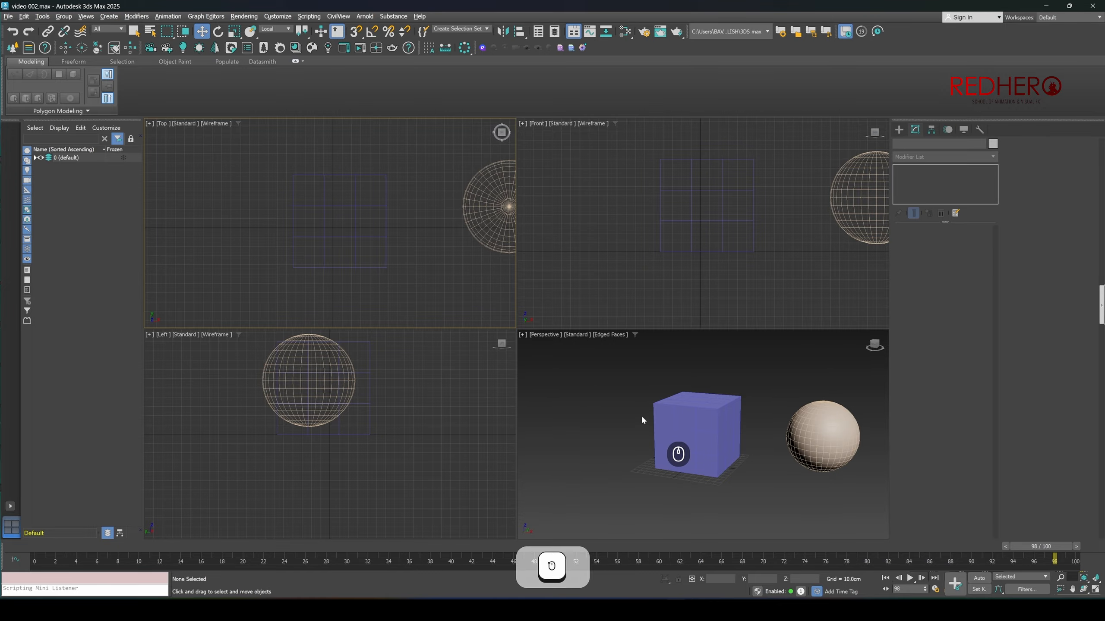
{"action": "key", "text": "alt+w"}
{"action": "key", "text": "alt+w"}
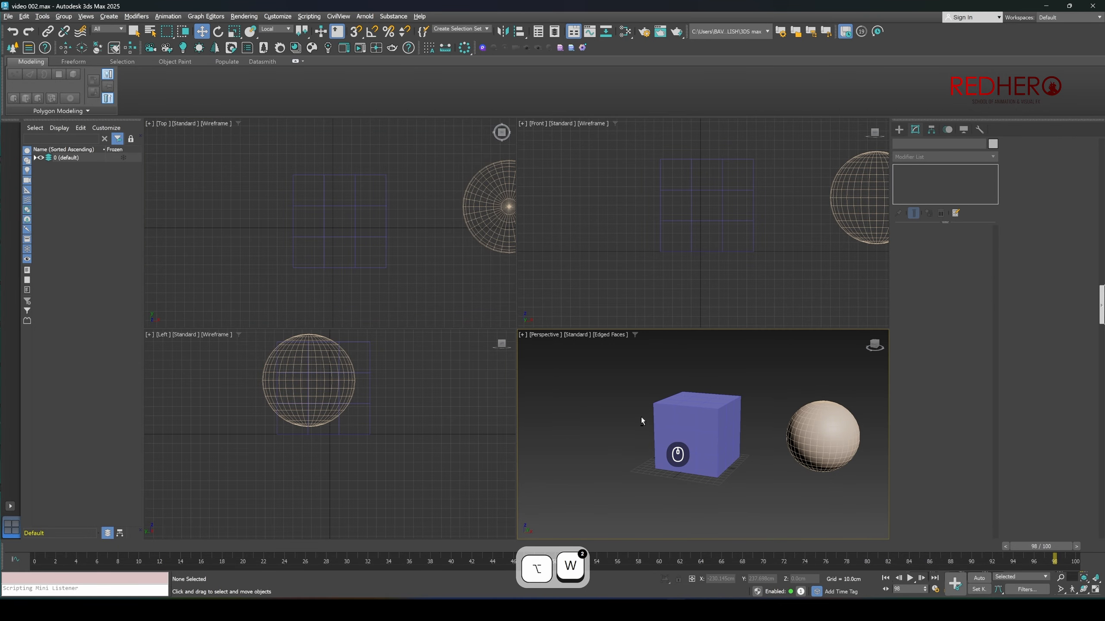
- Maximize the Top viewport and toggle its grid off and back on
{"action": "left_click", "coordinate": [426, 262]}
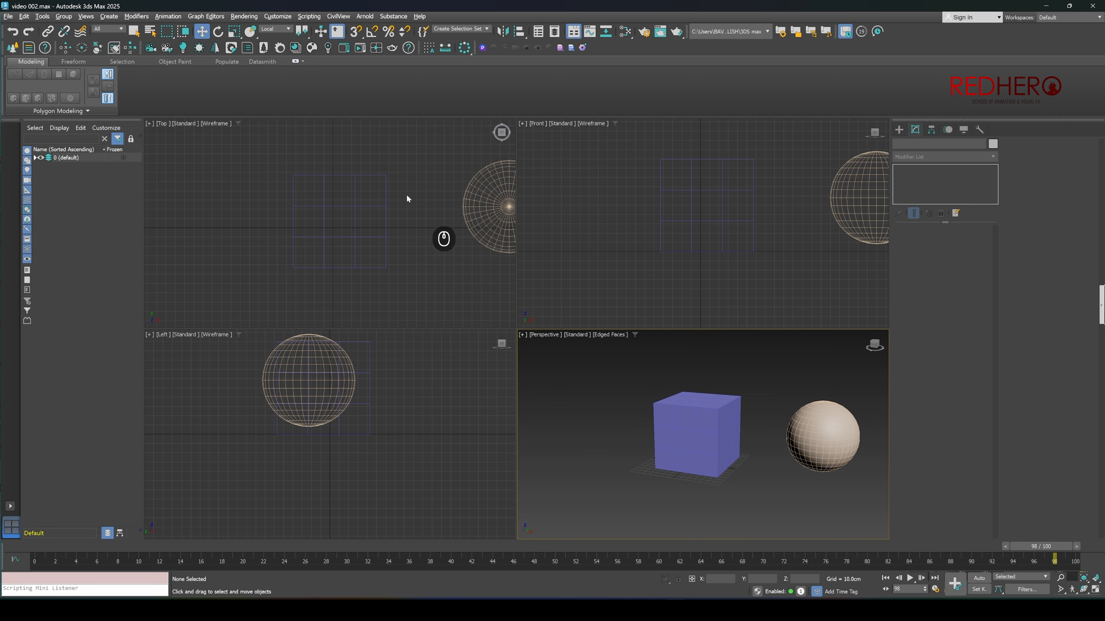
{"action": "key", "text": "alt+w"}
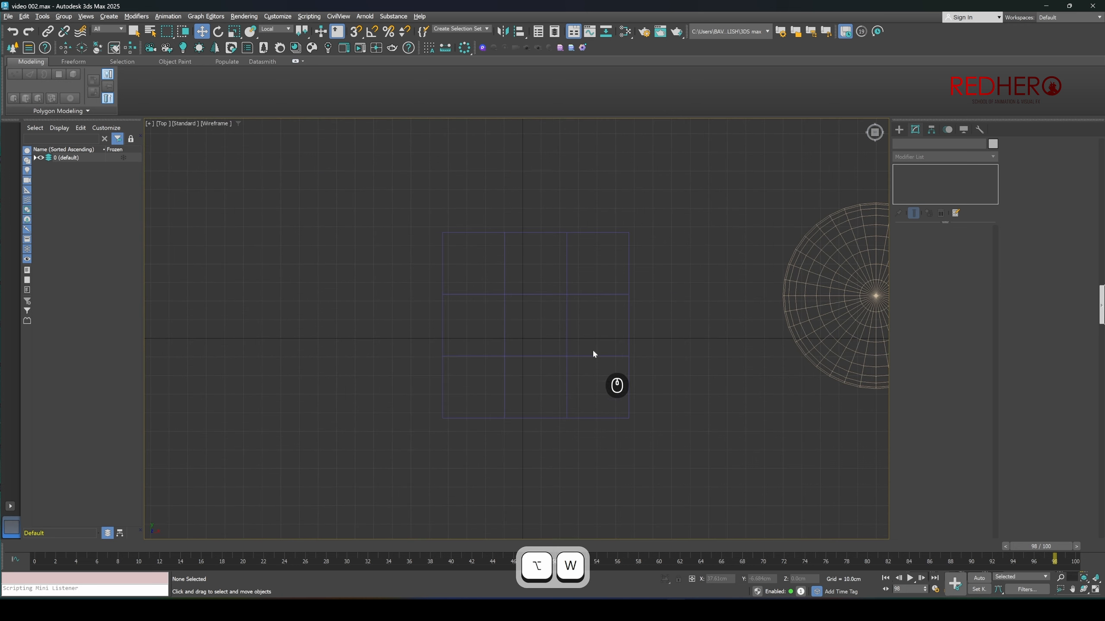
{"action": "middle_click_drag", "start_coordinate": [666, 360], "coordinate": [616, 353]}
{"action": "key", "text": "g"}
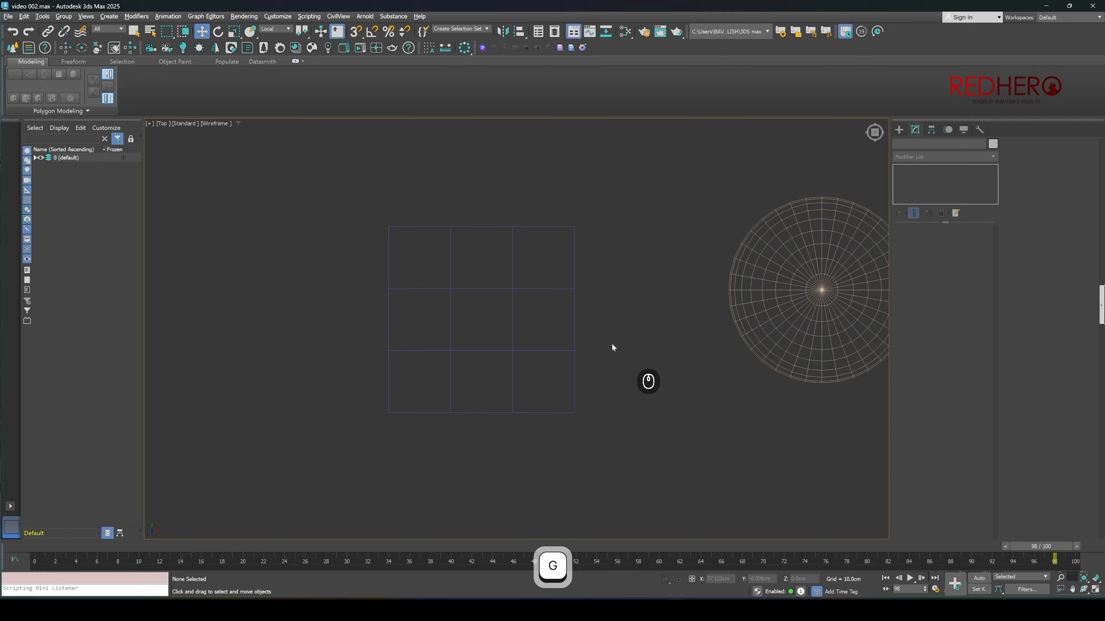
{"action": "key", "text": "g"}
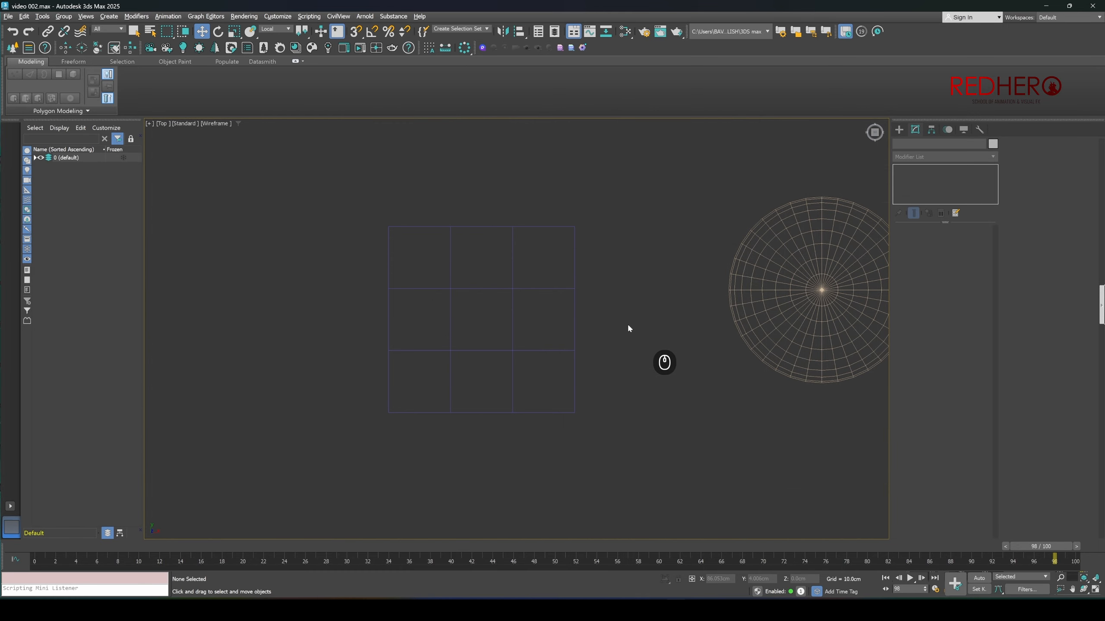
{"action": "key", "text": "g"}
- Select the cube in the Top viewport and activate the Move tool
{"action": "middle_click_drag", "start_coordinate": [630, 326], "coordinate": [627, 329]}
{"action": "left_click_drag", "start_coordinate": [592, 381], "coordinate": [527, 313]}
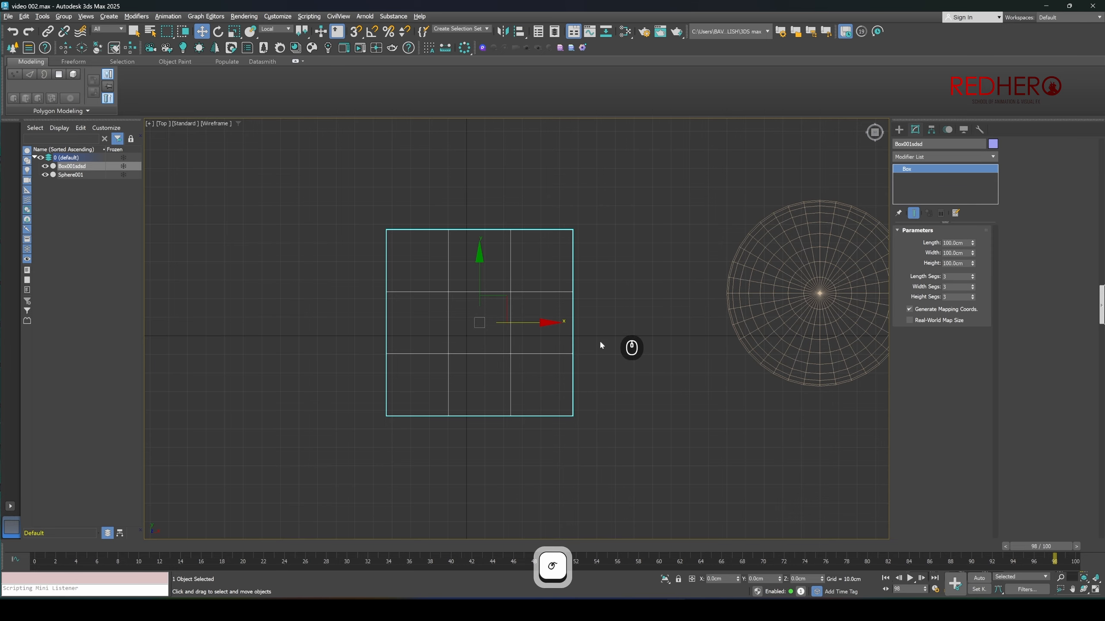
{"action": "middle_click_drag", "start_coordinate": [543, 324], "coordinate": [545, 320]}
{"action": "middle_click_drag", "start_coordinate": [589, 374], "coordinate": [599, 373]}
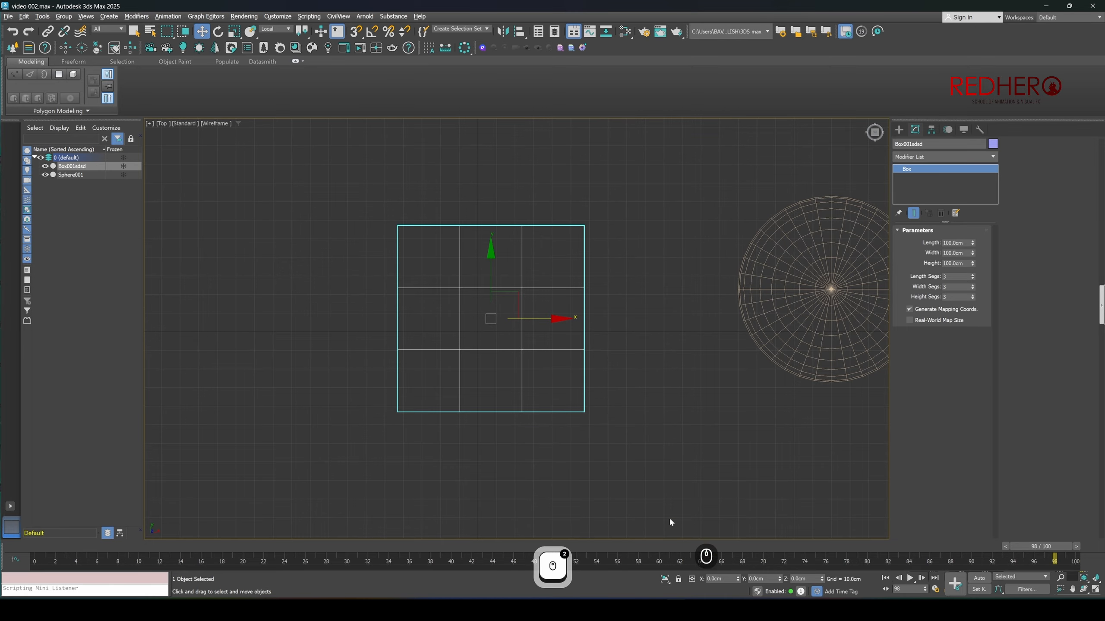
{"action": "key", "text": "w"}
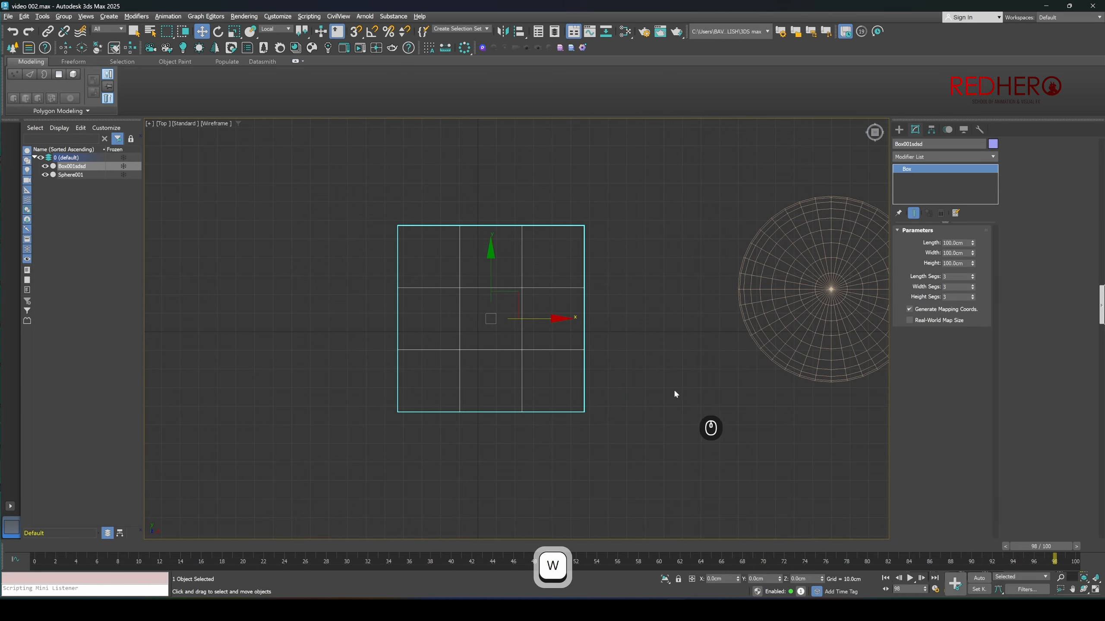
{"action": "middle_click_drag", "start_coordinate": [673, 388], "coordinate": [667, 388]}
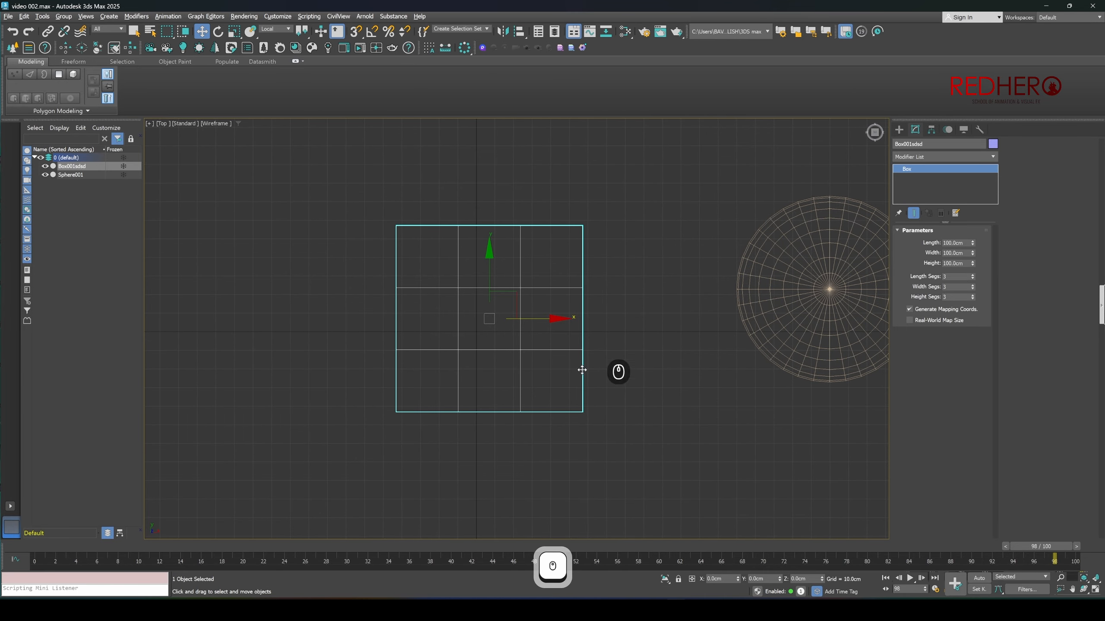
- Set the Move tool's reference coordinate system to World and move the cube to about X -0.4 cm, Y -0.1 cm
{"action": "right_click", "coordinate": [491, 282], "text": "alt"}
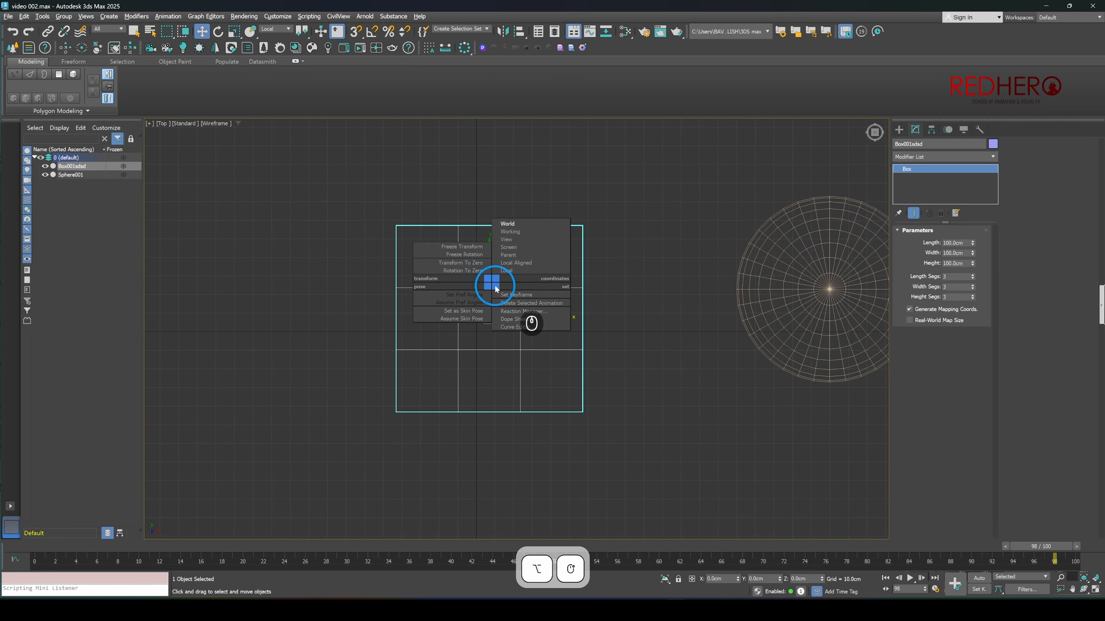
{"action": "left_click", "coordinate": [514, 263]}
{"action": "right_click", "coordinate": [522, 288], "text": "alt"}
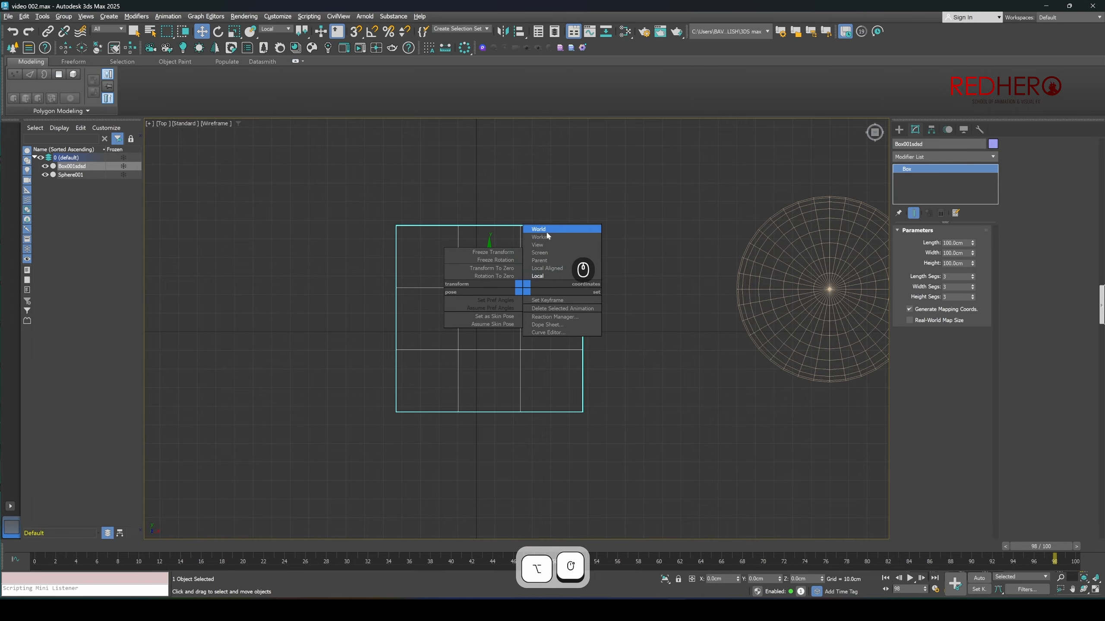
{"action": "left_click", "coordinate": [545, 230]}
{"action": "mouse_move", "coordinate": [516, 291]}
{"action": "left_mouse_down"}
{"action": "mouse_move", "coordinate": [498, 307]}
{"action": "mouse_move", "coordinate": [527, 292]}
{"action": "mouse_move", "coordinate": [502, 307]}
{"action": "left_mouse_up"}
{"action": "right_click", "coordinate": [457, 364], "text": "alt"}
{"action": "left_click", "coordinate": [470, 374]}
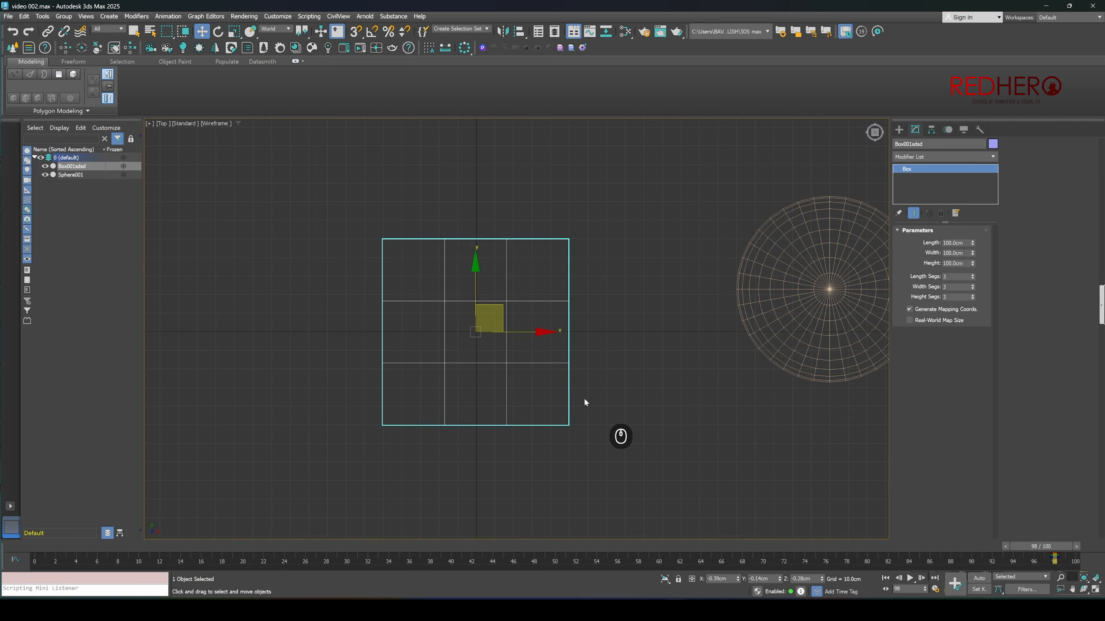
- Examine the grid around the world origin in the Top viewport at several zoom levels
{"action": "scroll", "coordinate": [583, 396], "scroll_direction": "down", "scroll_amount": 10}
{"action": "middle_click_drag", "start_coordinate": [586, 411], "coordinate": [566, 364]}
{"action": "scroll", "coordinate": [553, 375], "scroll_direction": "down", "scroll_amount": 3}
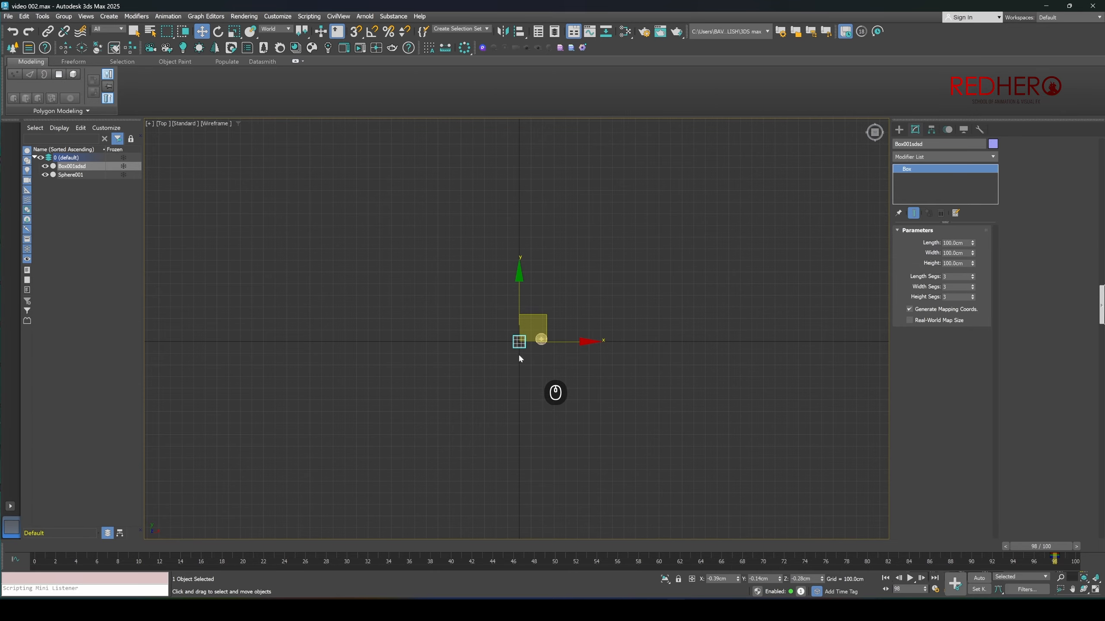
{"action": "scroll", "coordinate": [516, 350], "scroll_direction": "up", "scroll_amount": 2}
{"action": "scroll", "coordinate": [520, 352], "scroll_direction": "up", "scroll_amount": 2}
{"action": "middle_click_drag", "start_coordinate": [523, 365], "coordinate": [509, 395]}
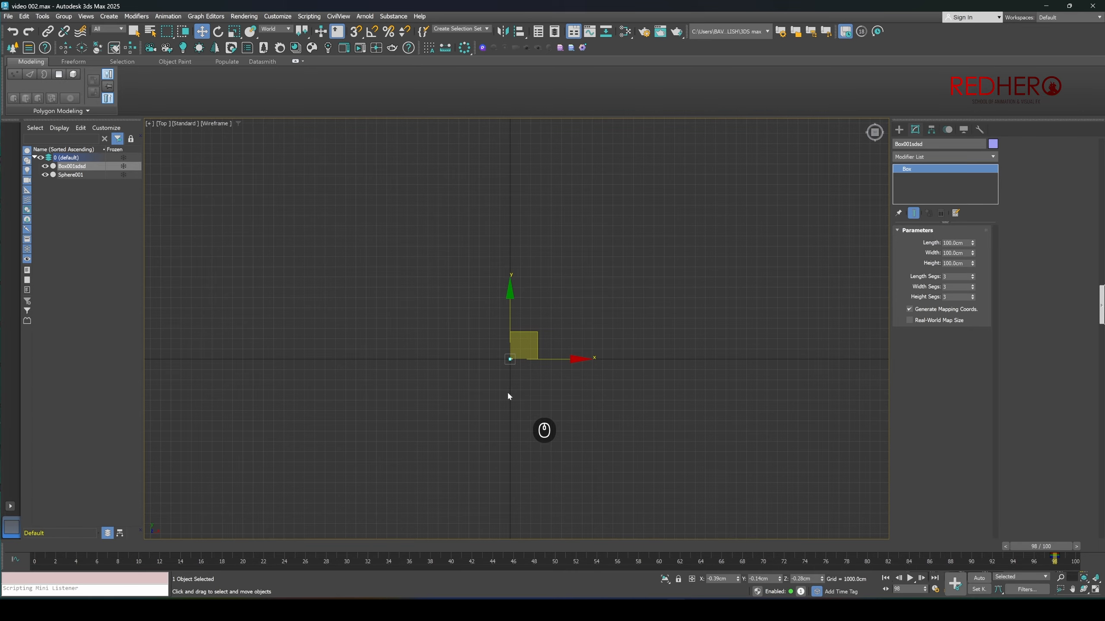
{"action": "middle_click_drag", "start_coordinate": [530, 417], "coordinate": [535, 378]}
{"action": "scroll", "coordinate": [535, 378], "scroll_direction": "up", "scroll_amount": 2}
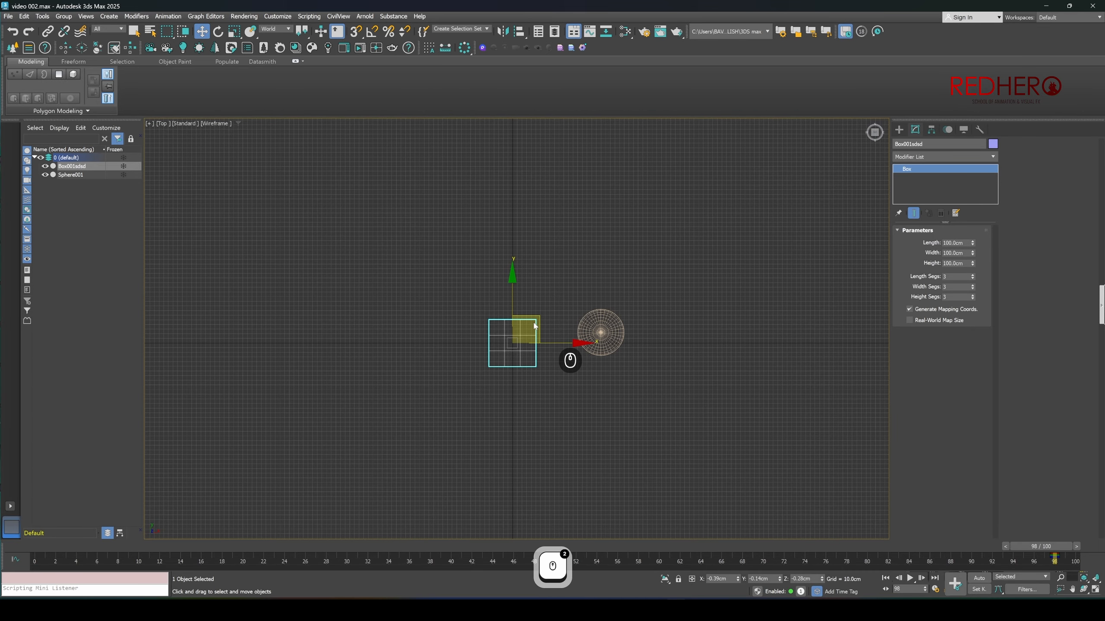
- Move the cube away from the origin in the XY plane to about X -118 cm, Y -70 cm
{"action": "left_click_drag", "start_coordinate": [539, 315], "coordinate": [475, 327]}
{"action": "scroll", "coordinate": [524, 351], "scroll_direction": "up", "scroll_amount": 3}
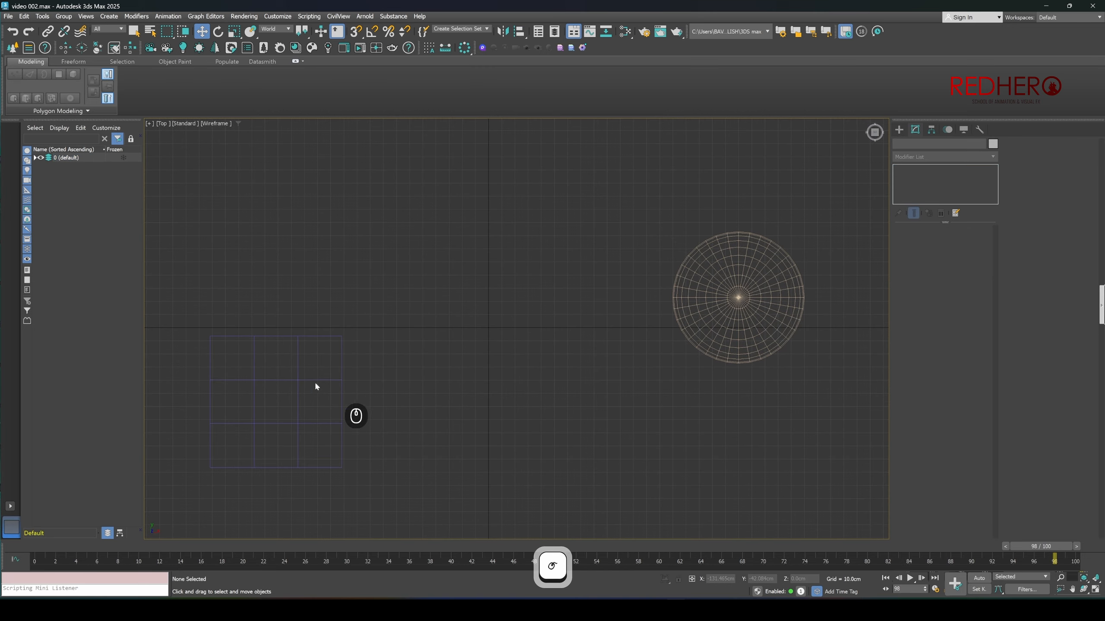
{"action": "left_click_drag", "start_coordinate": [309, 387], "coordinate": [360, 393]}
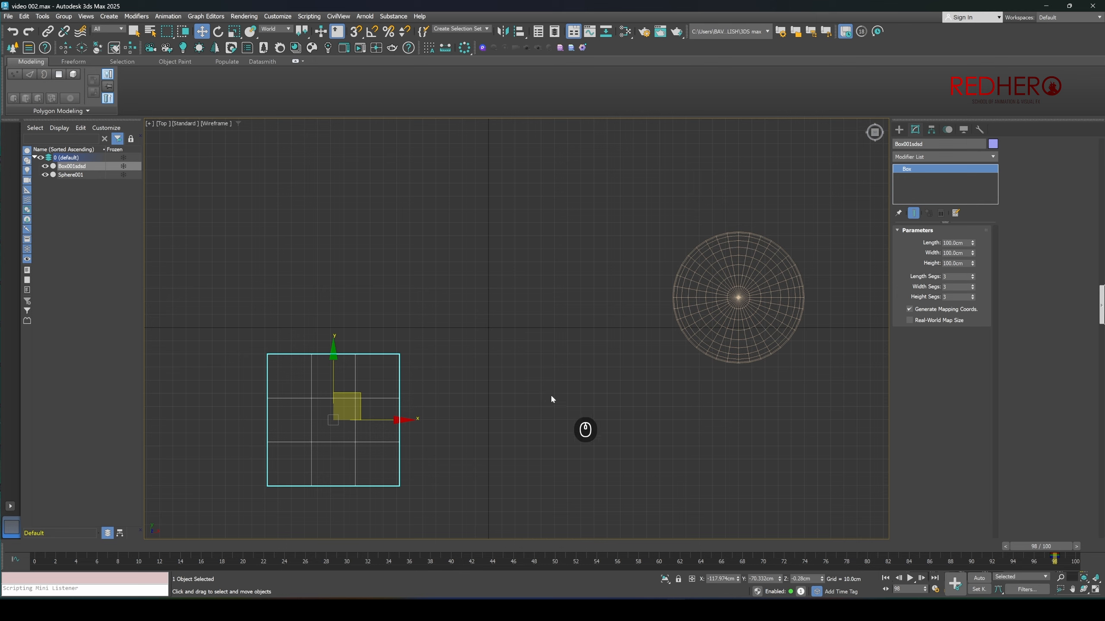
- Set the cube's world position to X 0, Y 0 and Z 0
{"action": "middle_click_drag", "start_coordinate": [550, 398], "coordinate": [552, 387]}
{"action": "left_click", "coordinate": [729, 578]}
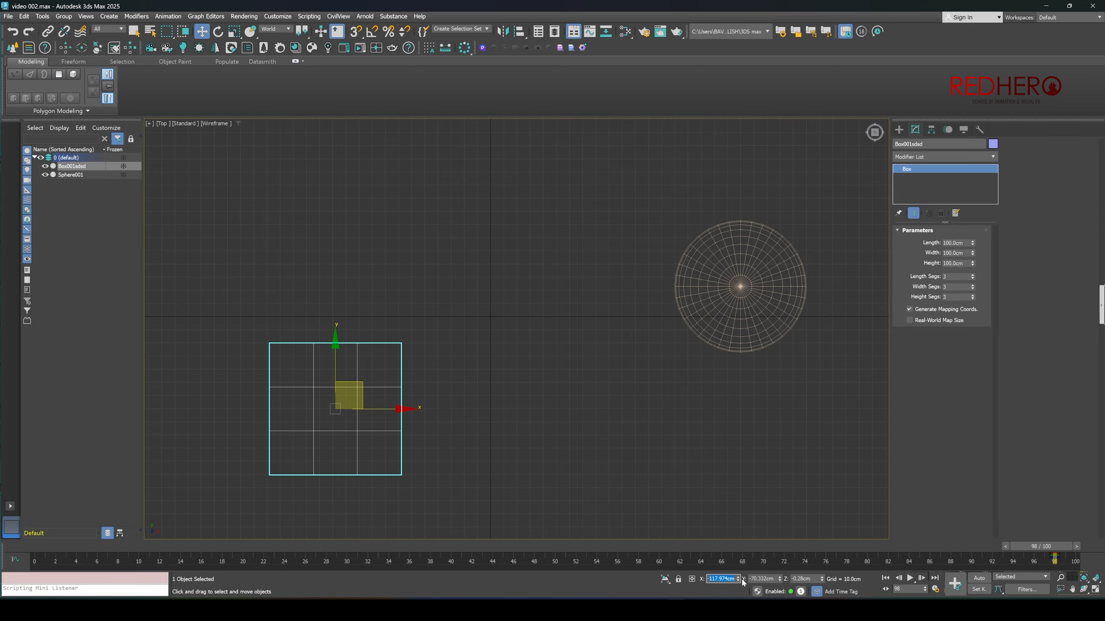
{"action": "type", "text": "0"}
{"action": "key", "text": "Tab"}
{"action": "type", "text": "0"}
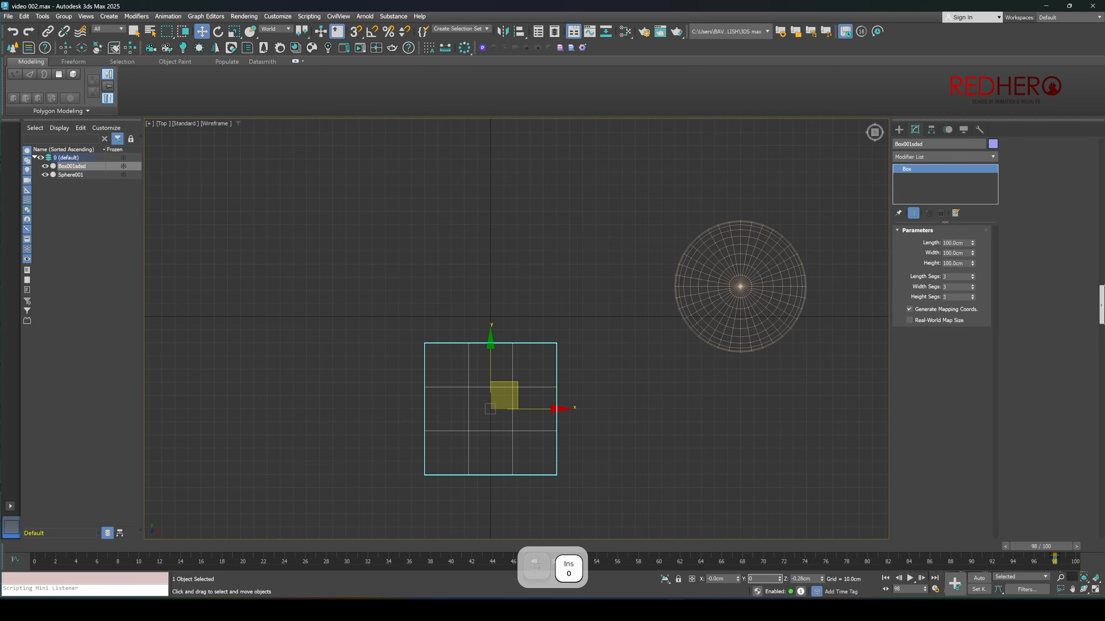
{"action": "key", "text": "Tab"}
{"action": "type", "text": "0"}
{"action": "key", "text": "Return"}
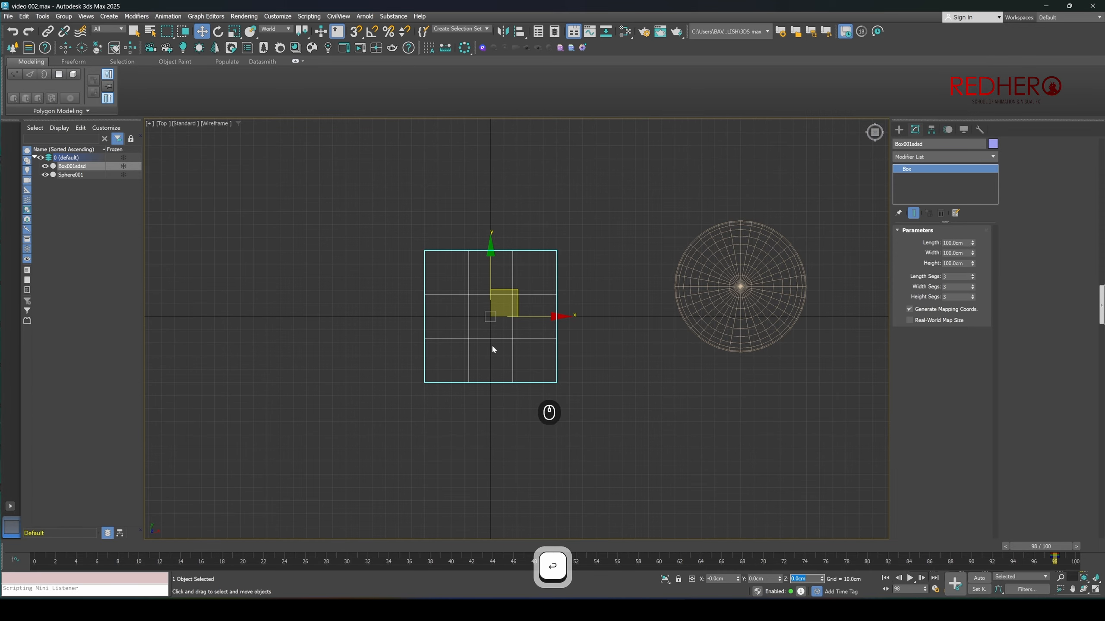
- Select the sphere and set its world position to X 0, Y 0 and Z 0
{"action": "middle_click_drag", "start_coordinate": [534, 314], "coordinate": [542, 339]}
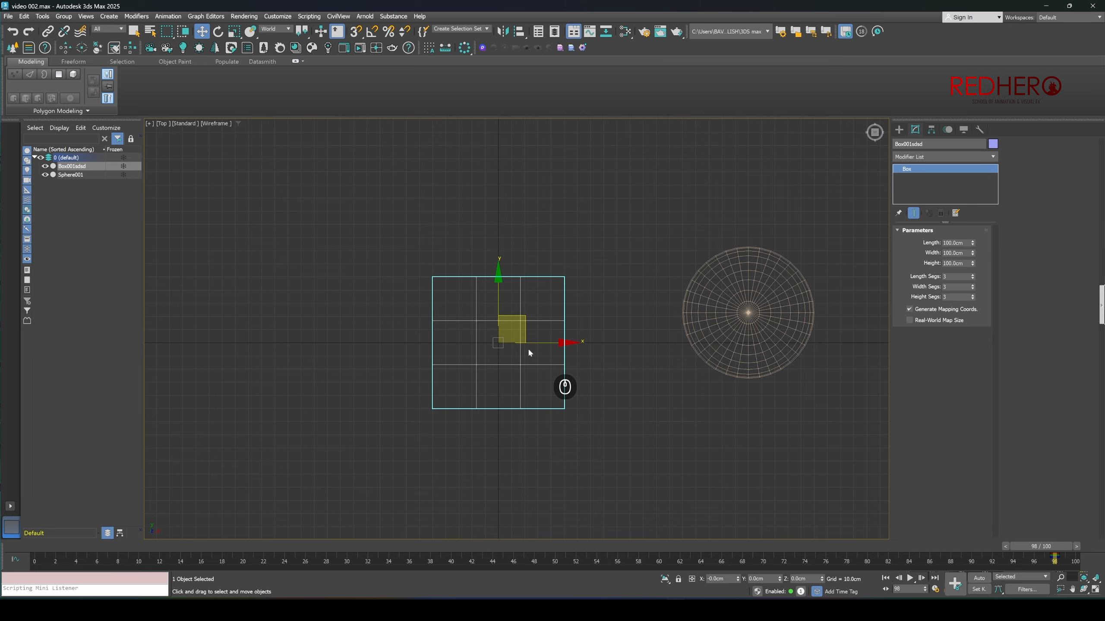
{"action": "left_click_drag", "start_coordinate": [702, 232], "coordinate": [761, 305]}
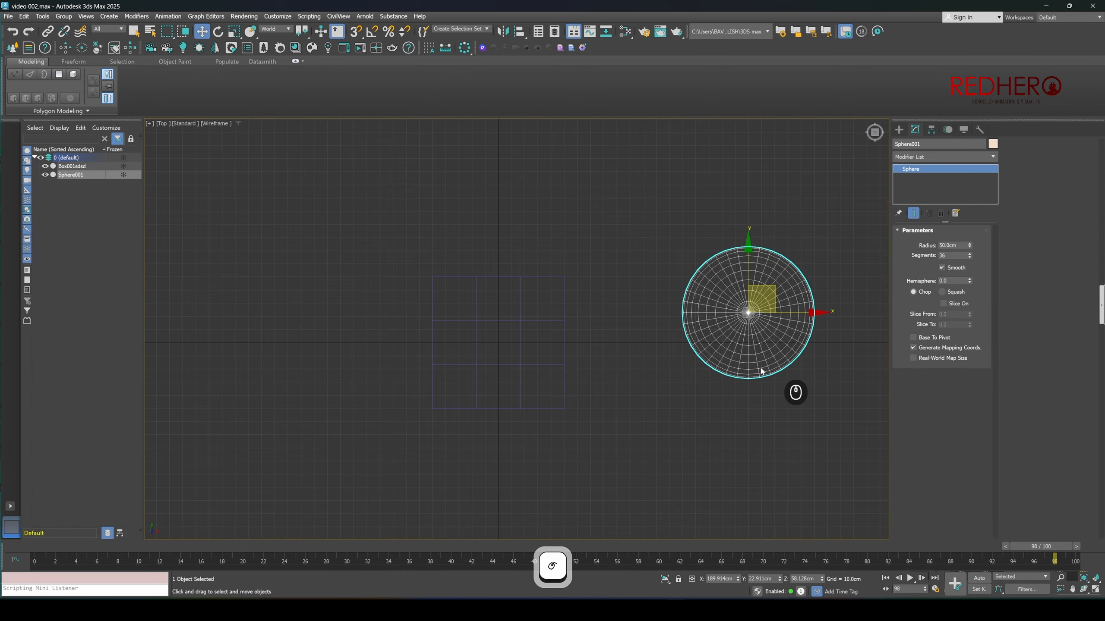
{"action": "middle_click_drag", "start_coordinate": [742, 418], "coordinate": [739, 418]}
{"action": "double_click", "coordinate": [727, 579]}
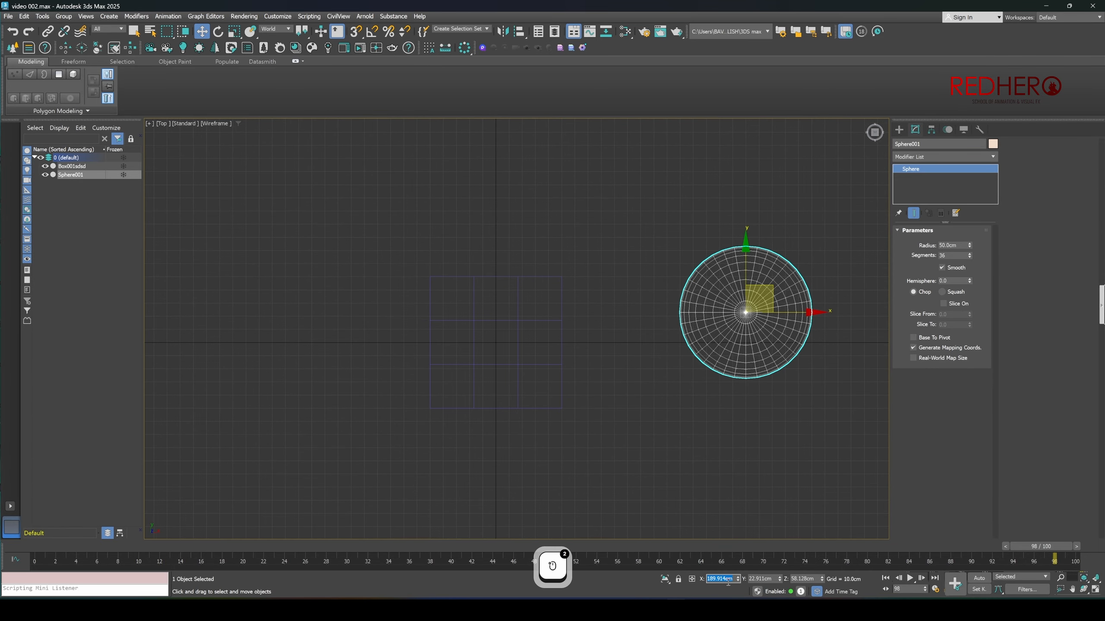
{"action": "type", "text": "0"}
{"action": "key", "text": "Tab"}
{"action": "type", "text": "0"}
{"action": "key", "text": "Tab"}
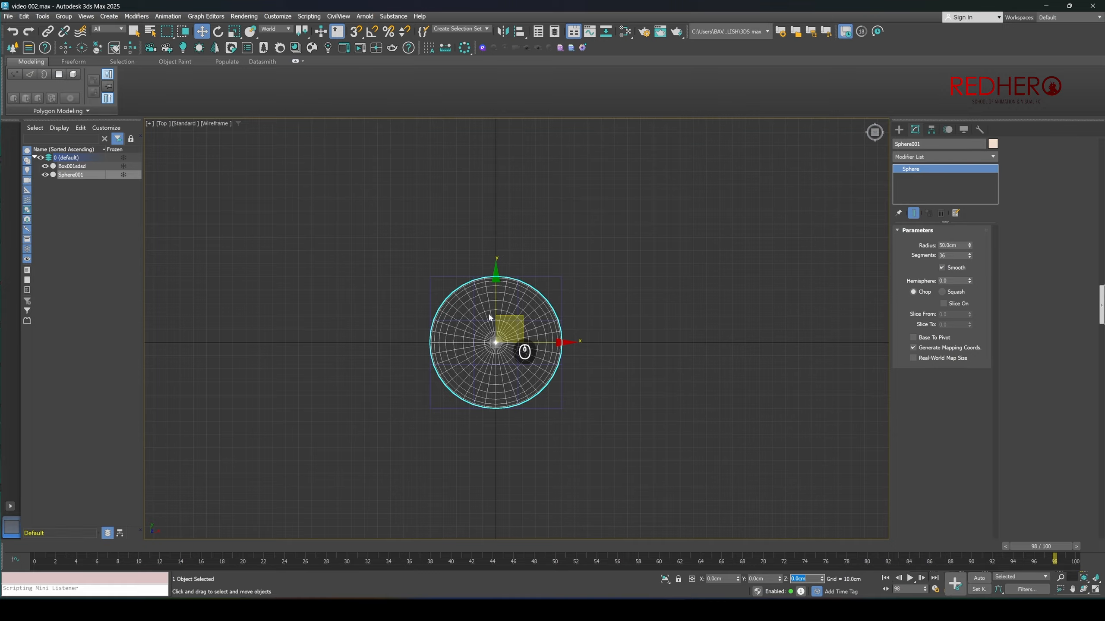
- Move the sphere along the X axis clear of the cube in the Top view, and select the cube
{"action": "scroll", "coordinate": [521, 350], "scroll_direction": "up", "scroll_amount": 2}
{"action": "left_click_drag", "start_coordinate": [552, 354], "coordinate": [829, 354]}
{"action": "left_click", "coordinate": [531, 345]}
{"action": "middle_click_drag", "start_coordinate": [531, 345], "coordinate": [548, 360]}
{"action": "scroll", "coordinate": [534, 347], "scroll_direction": "down", "scroll_amount": 2}
{"action": "scroll", "coordinate": [548, 321], "scroll_direction": "up", "scroll_amount": 2}
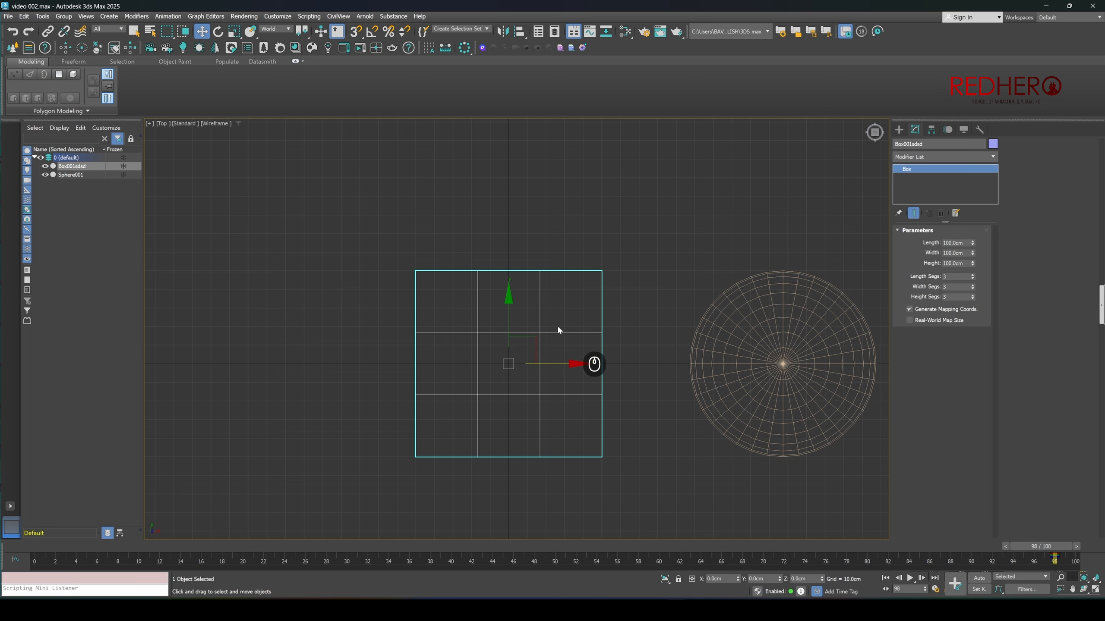
- In the Perspective view, set the box's length to 37.75 cm, width to 5.72 cm and all segment counts to 1
{"action": "key", "text": "alt+w"}
{"action": "key", "text": "alt+w"}
{"action": "middle_click_drag", "start_coordinate": [535, 365], "coordinate": [539, 371]}
{"action": "middle_click_drag", "start_coordinate": [465, 395], "coordinate": [578, 357], "text": "alt"}
{"action": "left_click_drag", "start_coordinate": [973, 253], "coordinate": [970, 307]}
{"action": "scroll", "coordinate": [504, 299], "scroll_direction": "up", "scroll_amount": 3}
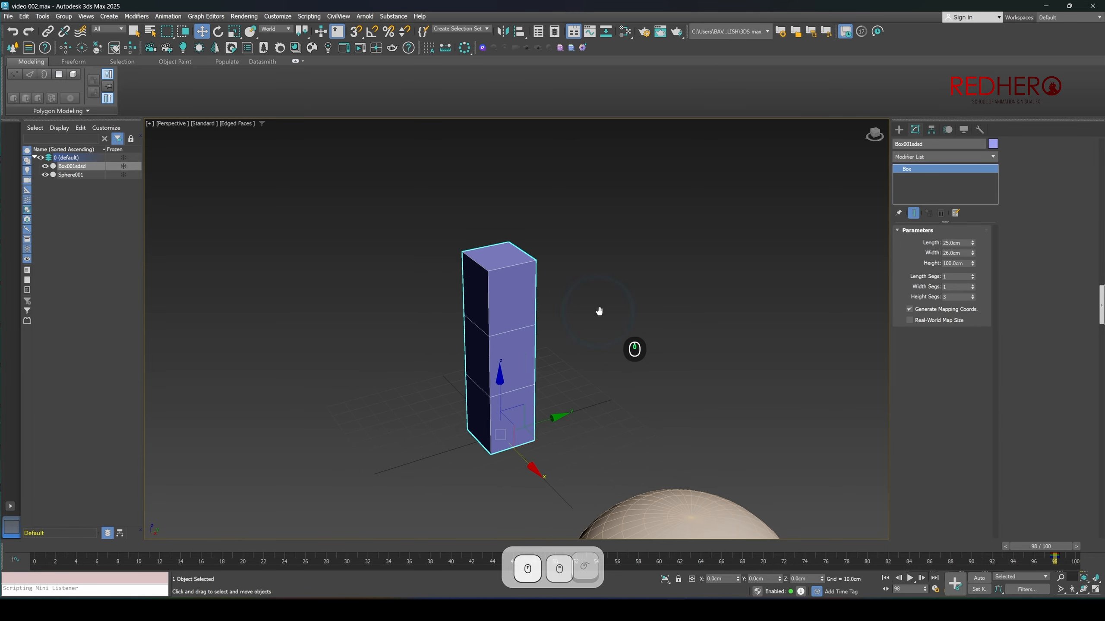
{"action": "left_click_drag", "start_coordinate": [971, 255], "coordinate": [970, 224]}
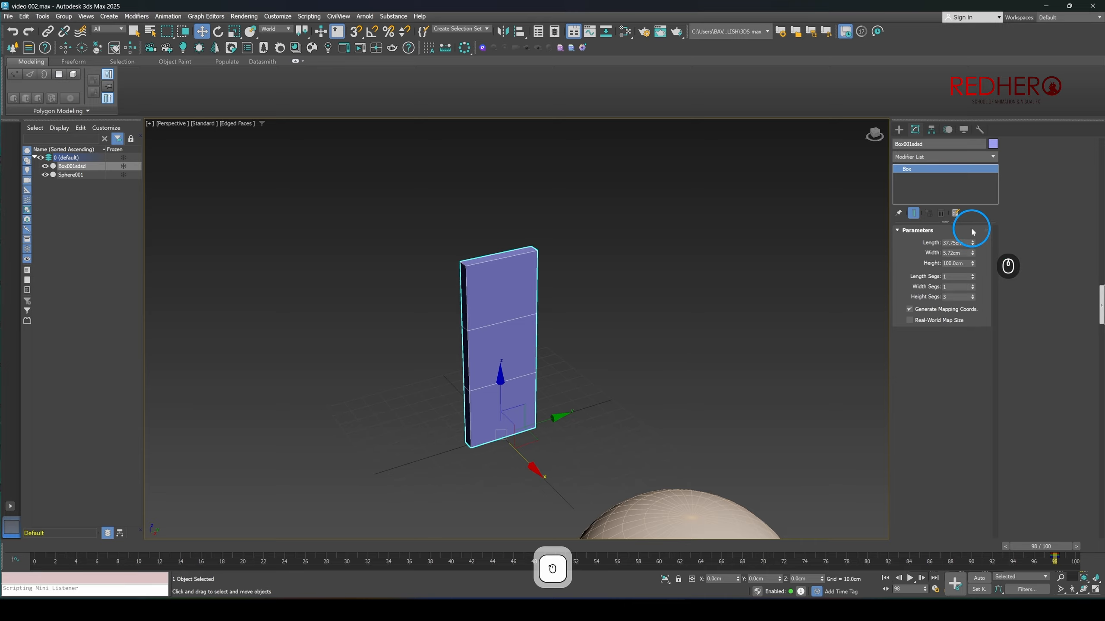
{"action": "middle_click_drag", "start_coordinate": [578, 300], "coordinate": [685, 300], "text": "alt"}
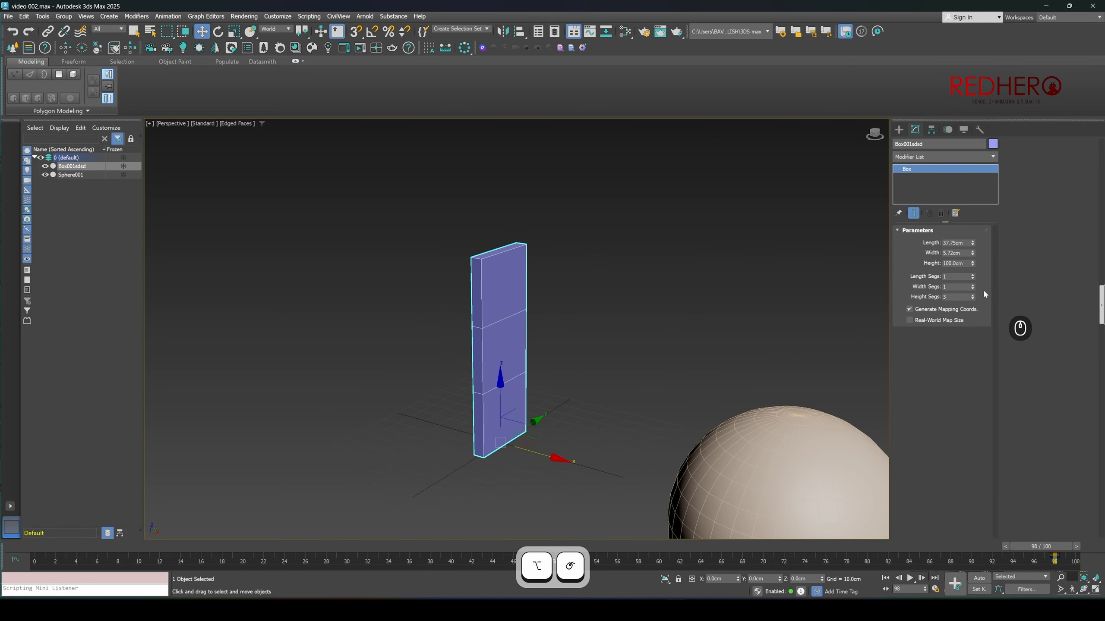
{"action": "left_click_drag", "start_coordinate": [973, 299], "coordinate": [969, 323]}
- Try rotating the box about the Z axis around its centred pivot, and undo the rotation
{"action": "middle_click_drag", "start_coordinate": [549, 403], "coordinate": [528, 388], "text": "alt"}
{"action": "key", "text": "e"}
{"action": "scroll", "coordinate": [532, 402], "scroll_direction": "up", "scroll_amount": 3}
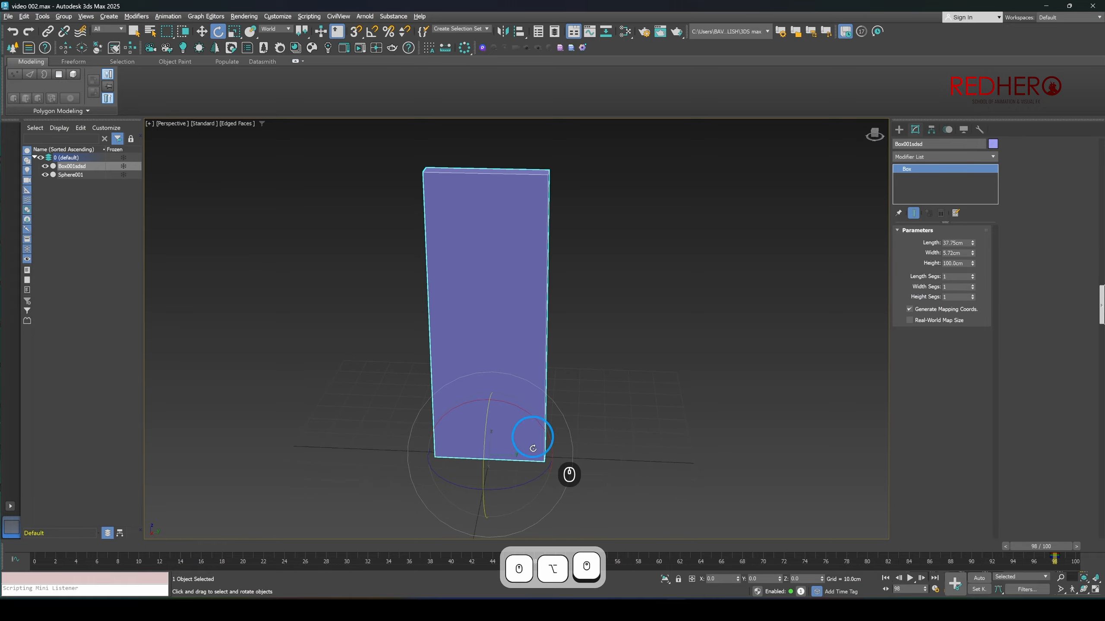
{"action": "mouse_move", "coordinate": [525, 486]}
{"action": "left_mouse_down"}
{"action": "mouse_move", "coordinate": [490, 490]}
{"action": "mouse_move", "coordinate": [535, 471]}
{"action": "mouse_move", "coordinate": [501, 484]}
{"action": "mouse_move", "coordinate": [526, 474]}
{"action": "mouse_move", "coordinate": [506, 494]}
{"action": "left_mouse_up"}
{"action": "key", "text": "ctrl+z"}
{"action": "key", "text": "ctrl+z"}
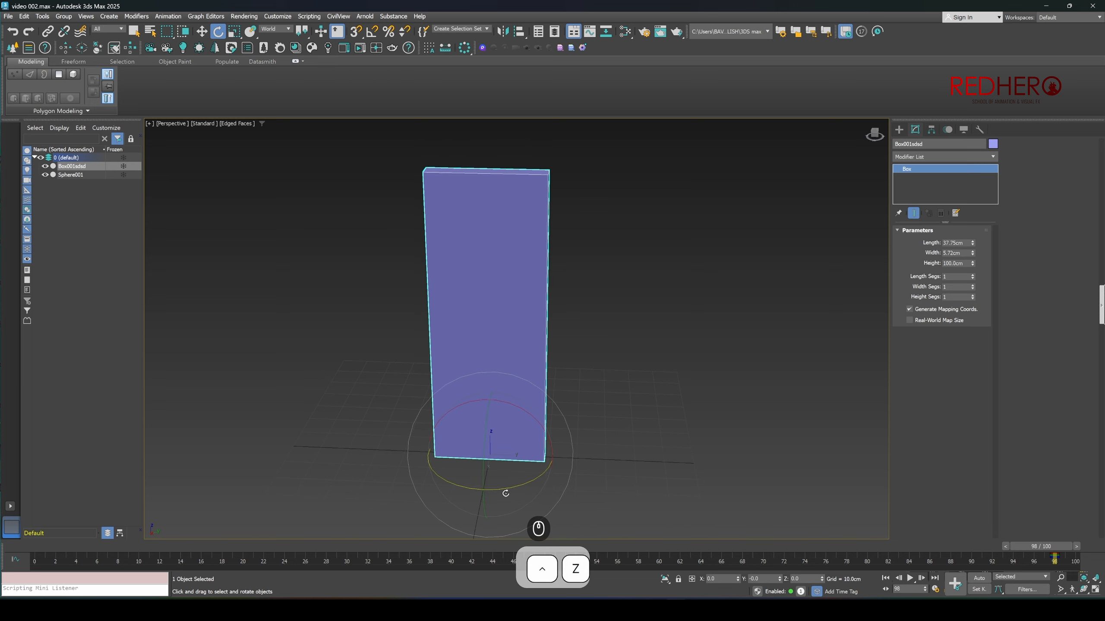
- Try moving the whole box along Y to about -18 cm, and undo the move
{"action": "left_click_drag", "start_coordinate": [380, 127], "coordinate": [460, 504]}
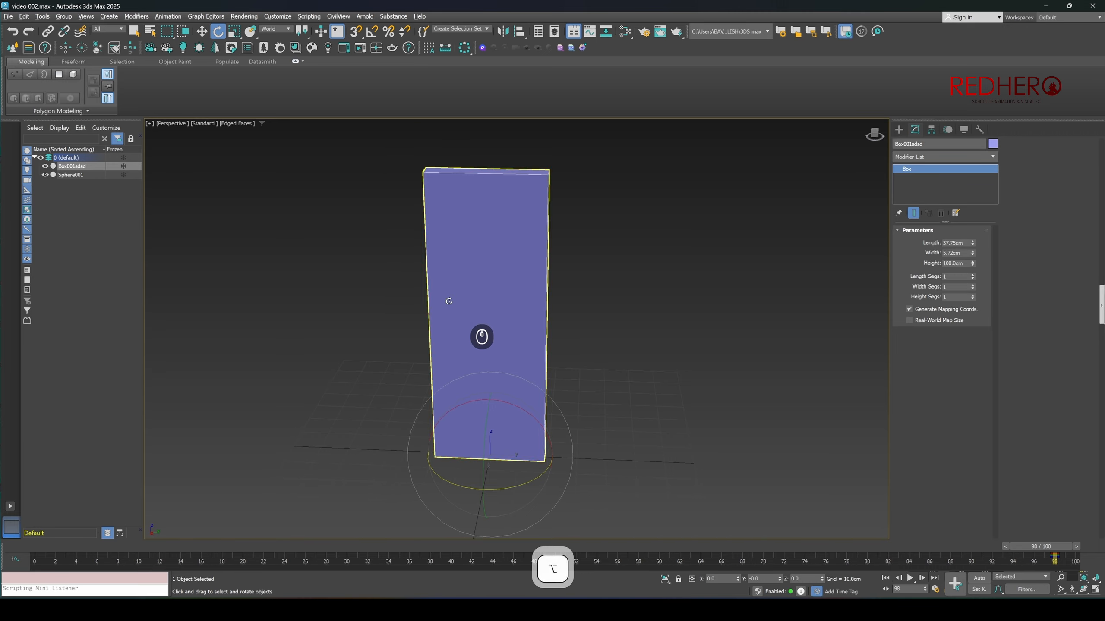
{"action": "middle_click_drag", "start_coordinate": [451, 295], "coordinate": [541, 437], "text": "alt"}
{"action": "key", "text": "w"}
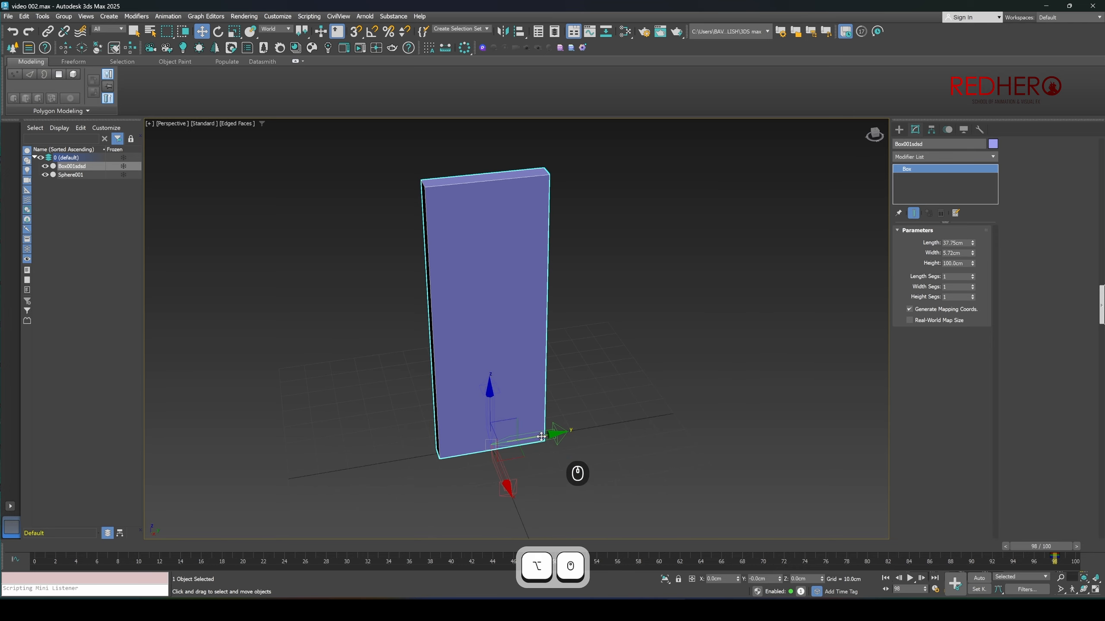
{"action": "left_click_drag", "start_coordinate": [544, 436], "coordinate": [494, 450]}
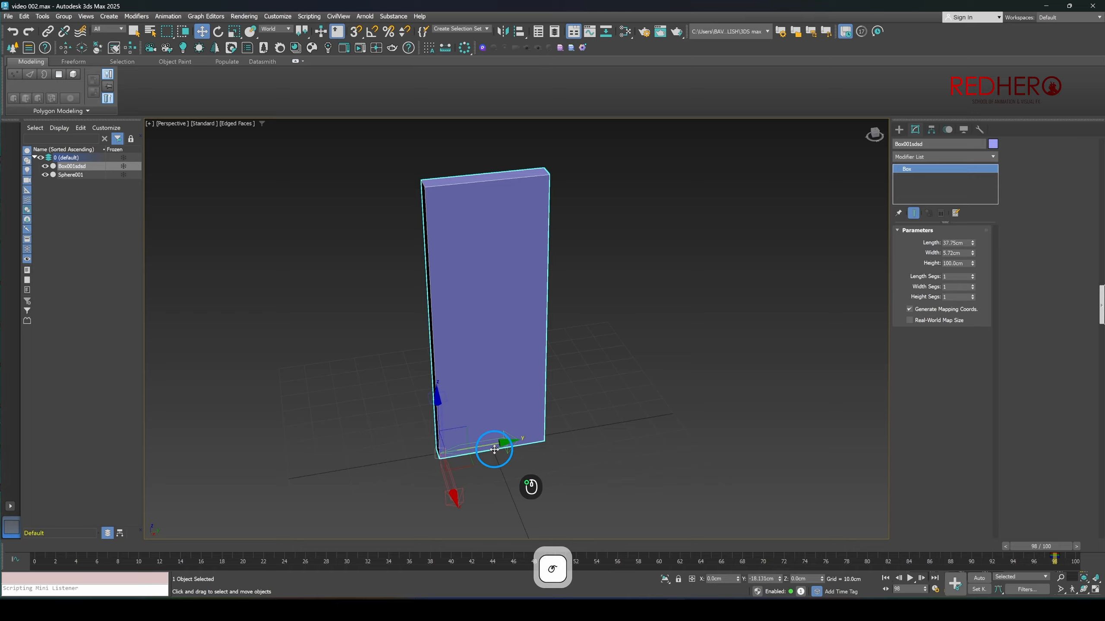
{"action": "key", "text": "ctrl+z"}
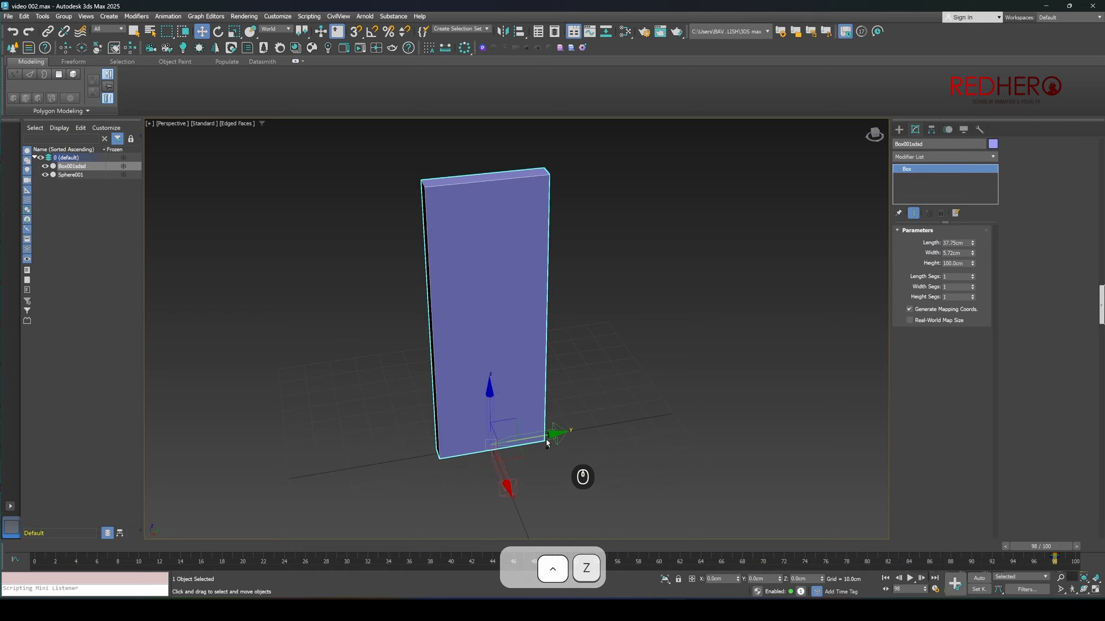
- Using Affect Pivot Only, move the box's pivot along Y to about -31.35 cm, and leave pivot editing
{"action": "left_click", "coordinate": [930, 130]}
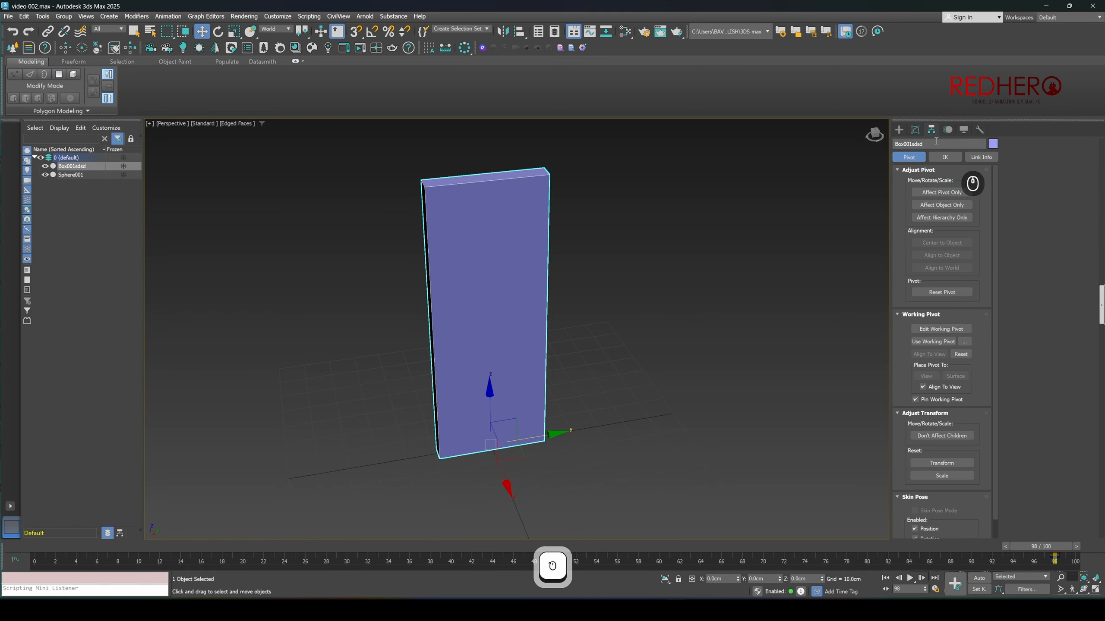
{"action": "left_click", "coordinate": [899, 129]}
{"action": "left_click", "coordinate": [931, 130]}
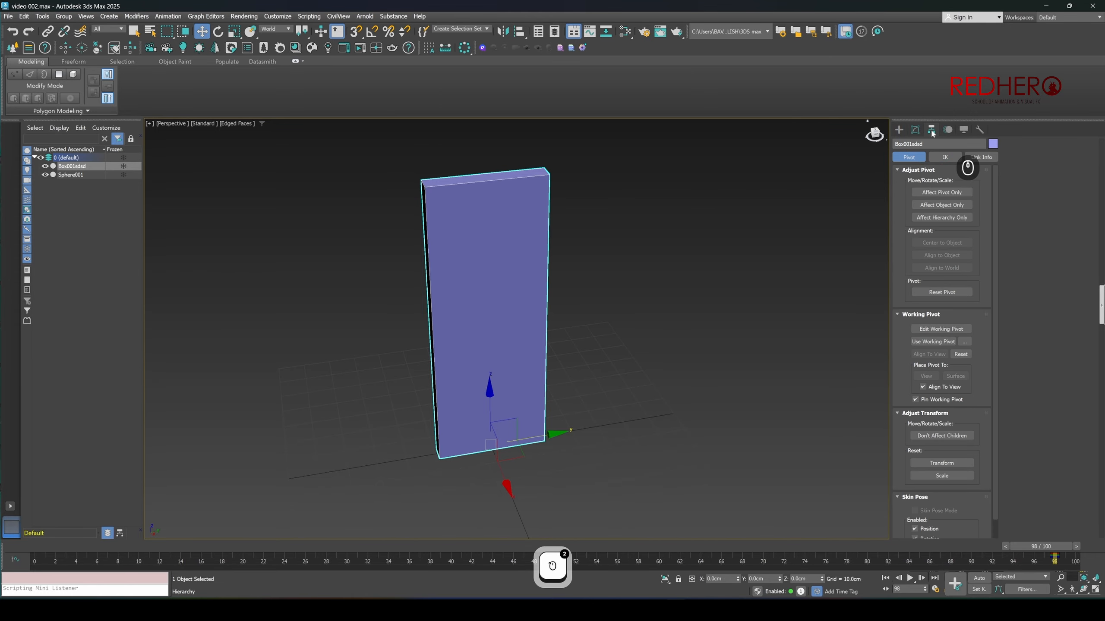
{"action": "left_click", "coordinate": [936, 196]}
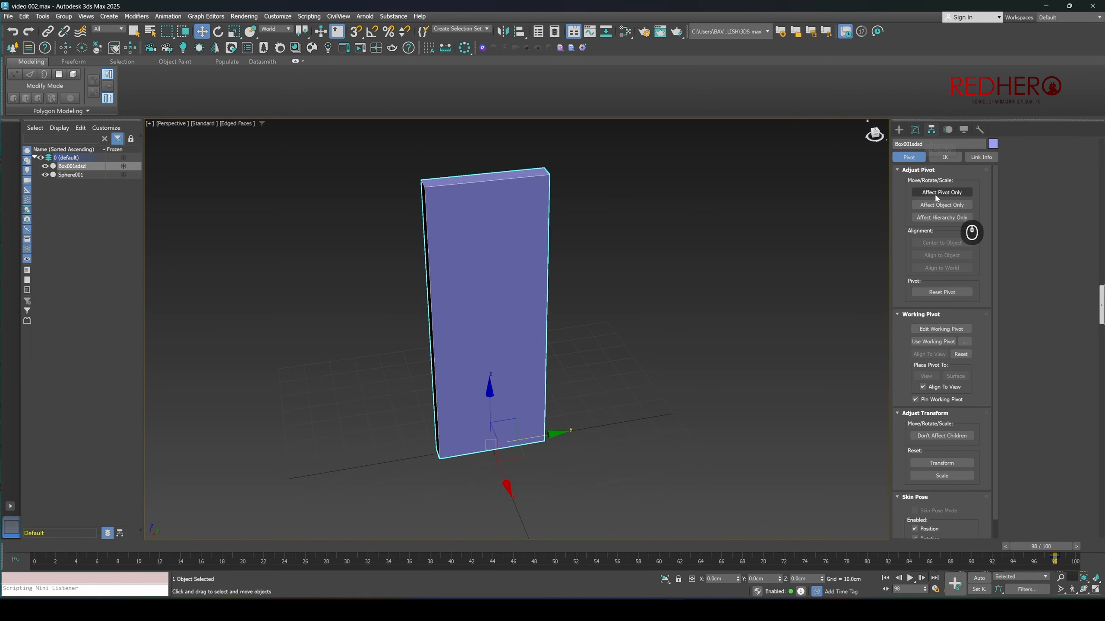
{"action": "left_click", "coordinate": [940, 196]}
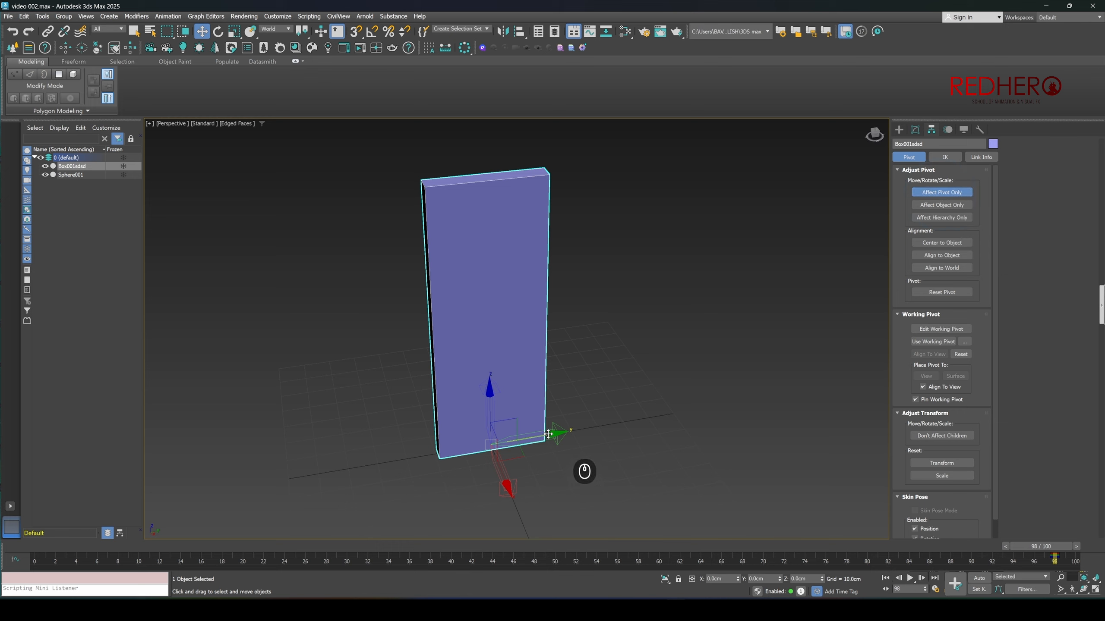
{"action": "left_click_drag", "start_coordinate": [548, 434], "coordinate": [468, 449]}
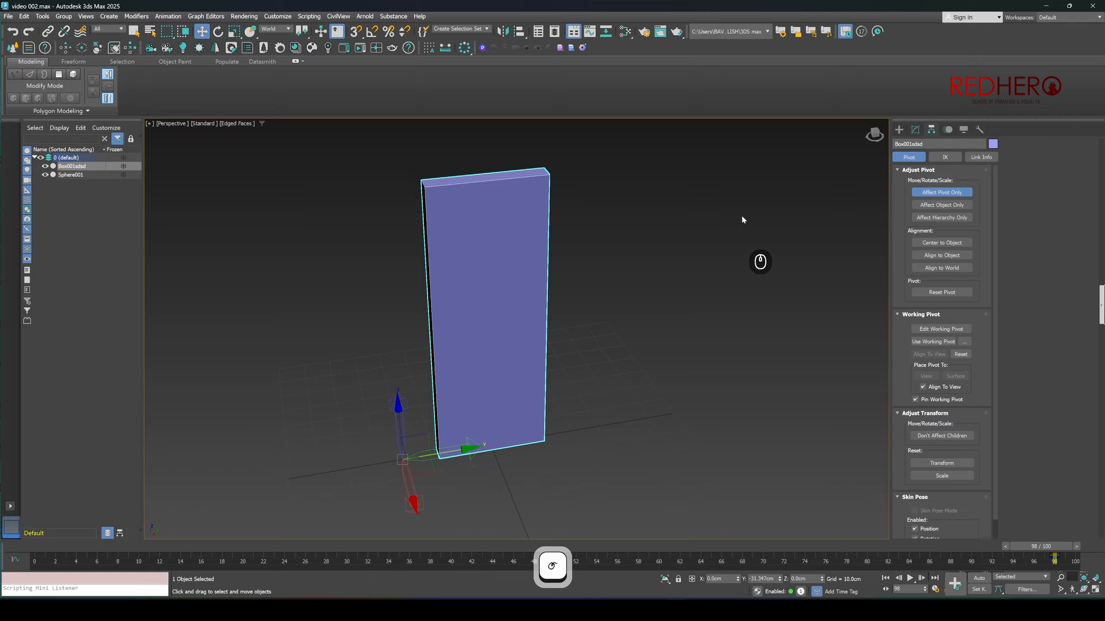
{"action": "left_click", "coordinate": [940, 193]}
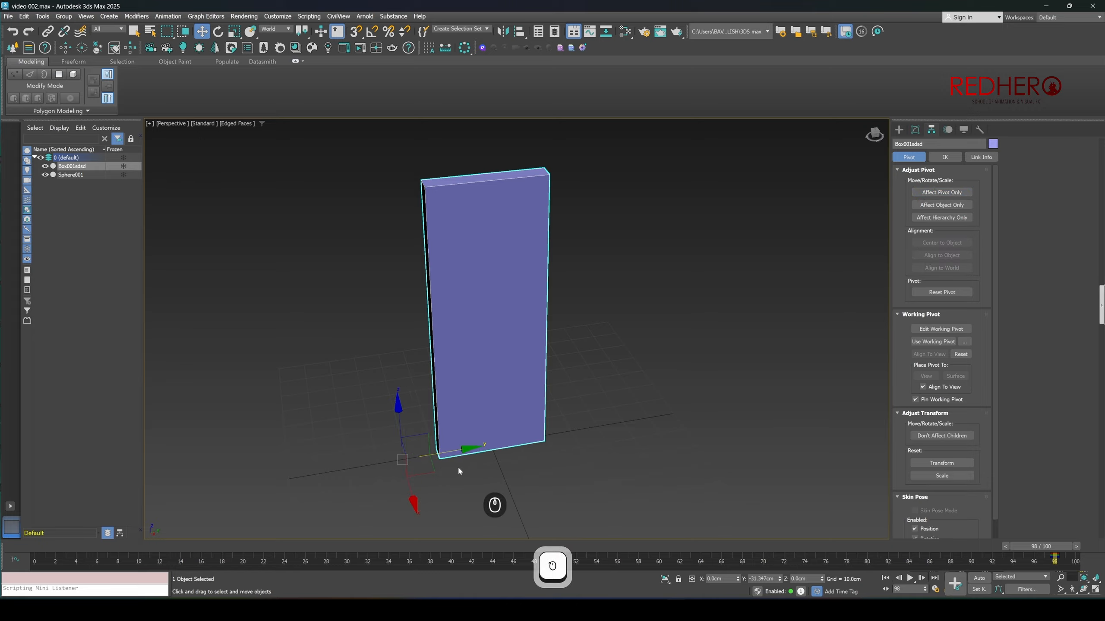
- Try rotating the box about Z around its offset pivot, and undo the rotation
{"action": "left_click", "coordinate": [480, 462]}
{"action": "key", "text": "e"}
{"action": "left_click_drag", "start_coordinate": [446, 489], "coordinate": [448, 452]}
{"action": "key", "text": "ctrl+z"}
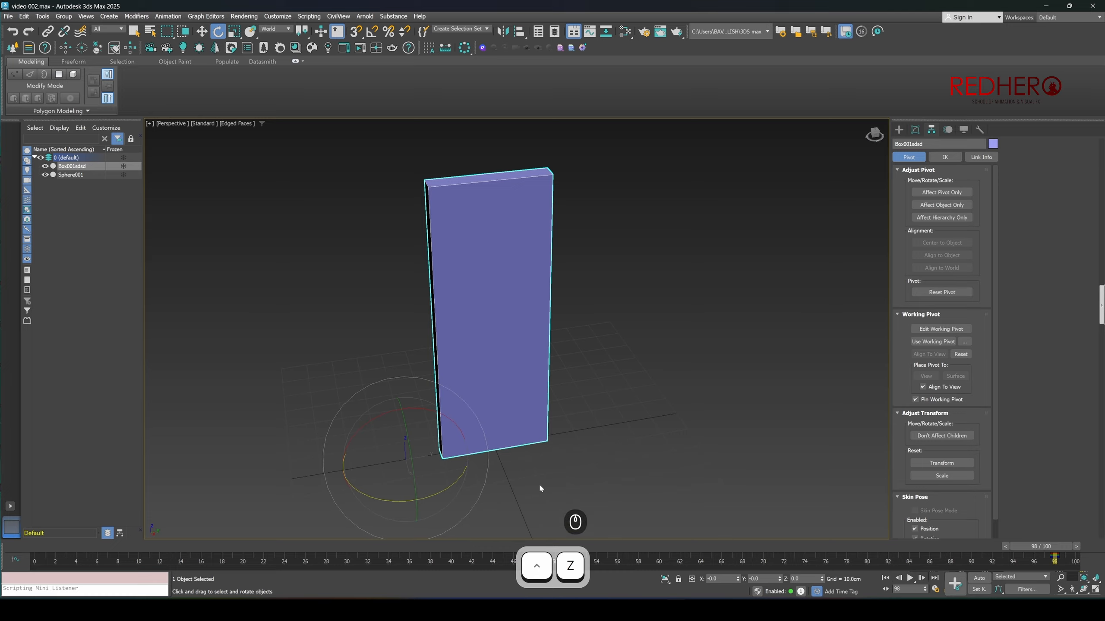
- Re-enable Affect Pivot Only and move the pivot along Y to about -19.4 cm, close to the box's bottom corner
{"action": "middle_click_drag", "start_coordinate": [540, 484], "coordinate": [528, 428], "text": "alt"}
{"action": "key", "text": "w"}
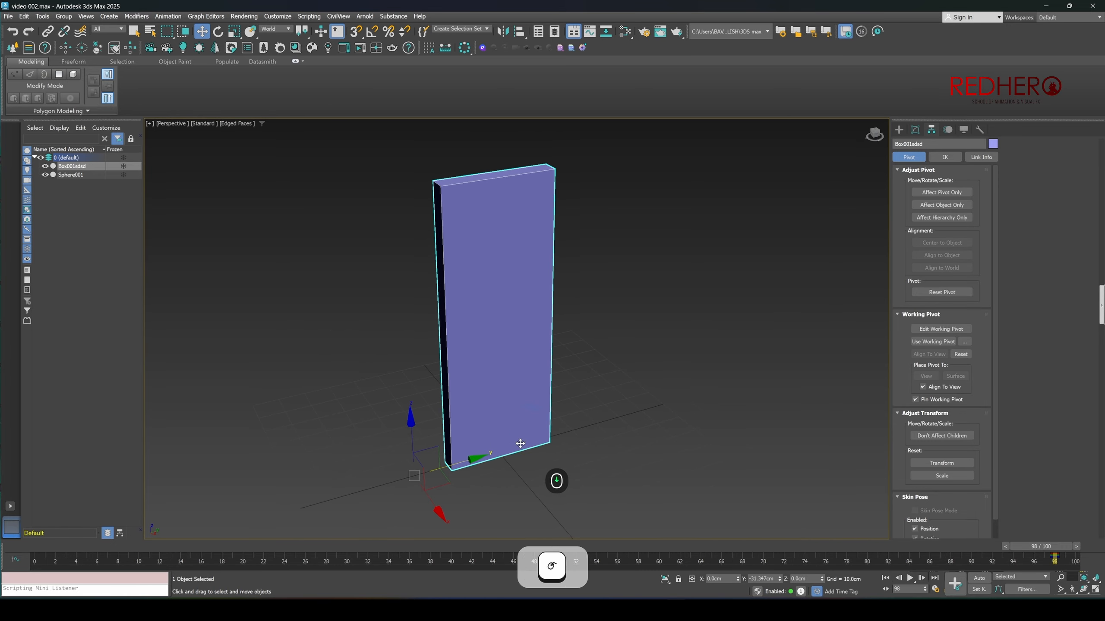
{"action": "scroll", "coordinate": [520, 444], "scroll_direction": "down", "scroll_amount": 3}
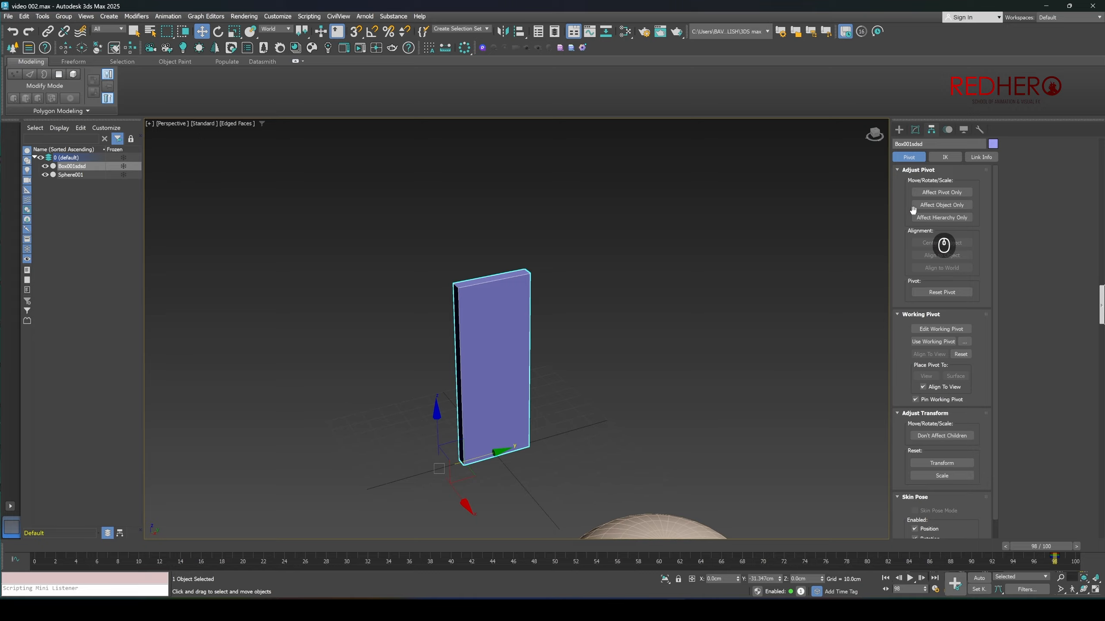
{"action": "middle_click_drag", "start_coordinate": [519, 389], "coordinate": [511, 385], "text": "alt"}
{"action": "key", "text": "d"}
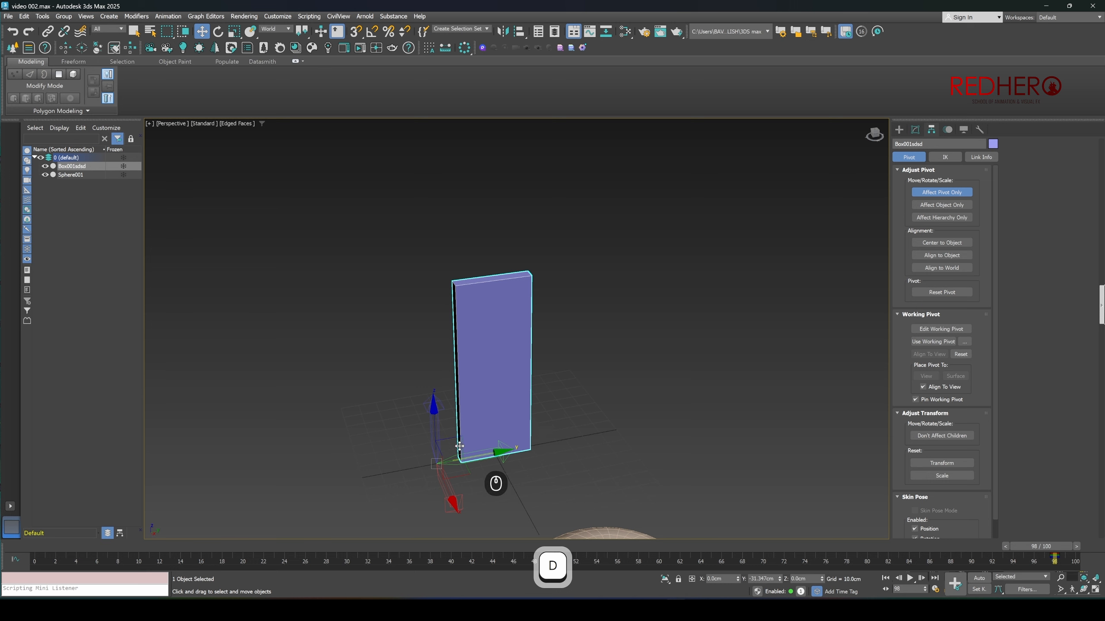
{"action": "scroll", "coordinate": [461, 448], "scroll_direction": "up", "scroll_amount": 3}
{"action": "left_click_drag", "start_coordinate": [474, 462], "coordinate": [510, 455]}
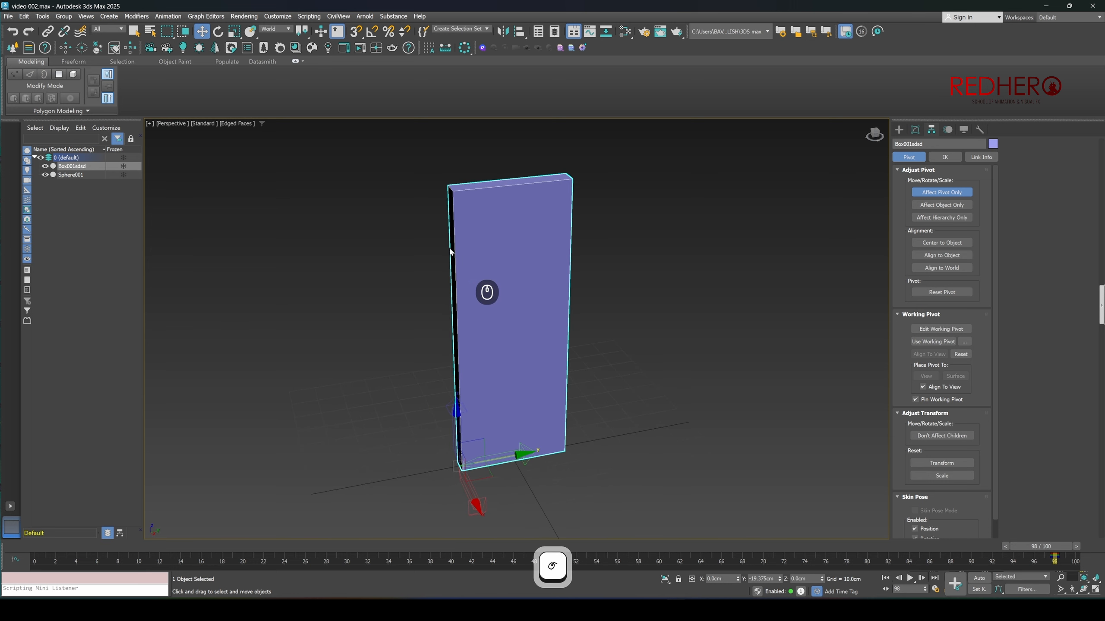
- In the maximized Top view, fine-tune the pivot's Y position by hand to line up with the box's short edge
{"action": "middle_click_drag", "start_coordinate": [464, 419], "coordinate": [474, 294], "text": "alt"}
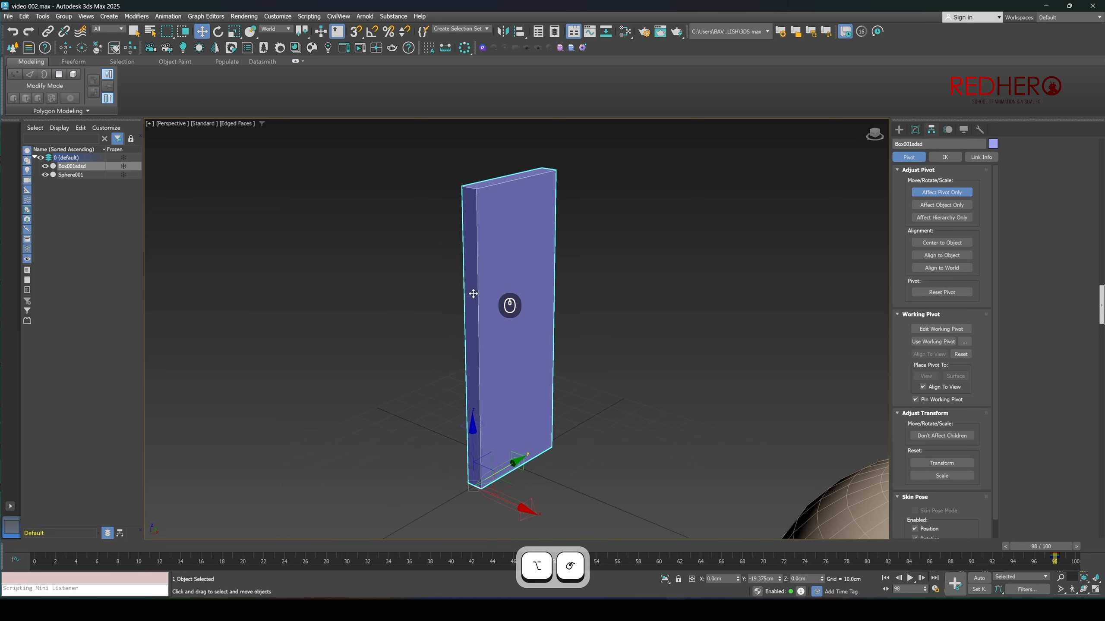
{"action": "middle_click_drag", "start_coordinate": [474, 482], "coordinate": [543, 466], "text": "alt"}
{"action": "key", "text": "alt+w"}
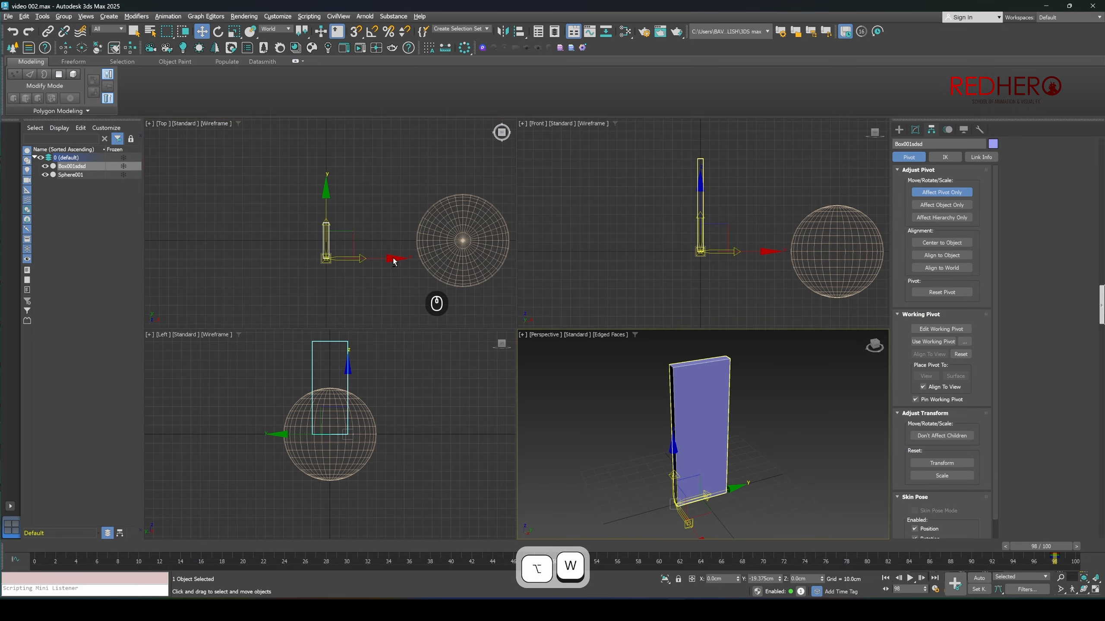
{"action": "key", "text": "alt+w"}
{"action": "scroll", "coordinate": [503, 346], "scroll_direction": "up", "scroll_amount": 5}
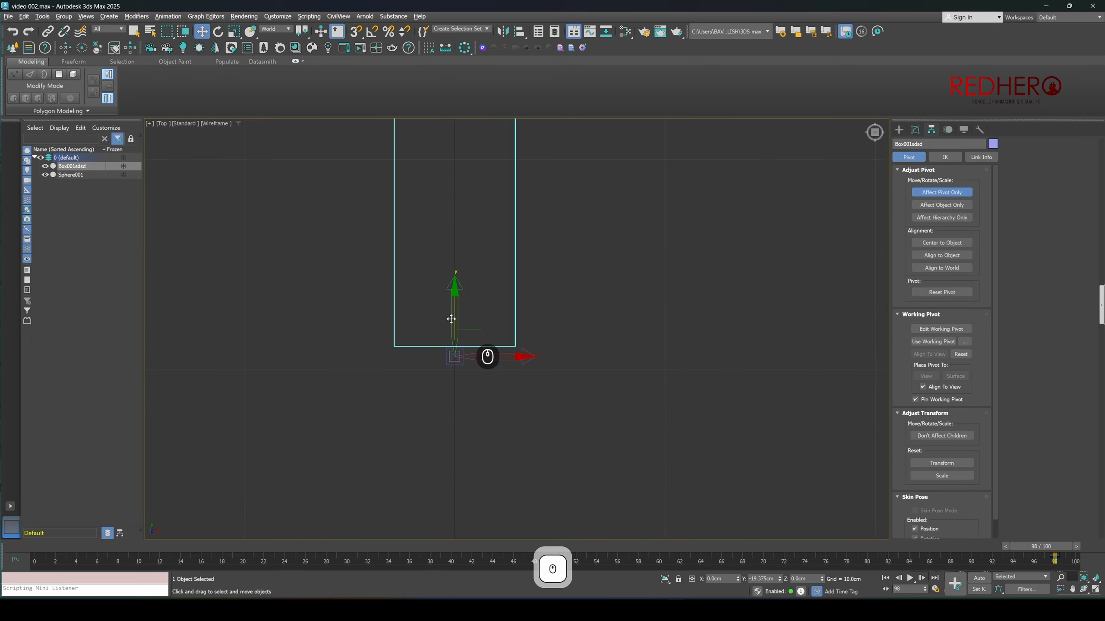
{"action": "left_click_drag", "start_coordinate": [455, 315], "coordinate": [442, 292]}
{"action": "scroll", "coordinate": [456, 349], "scroll_direction": "up", "scroll_amount": 6}
{"action": "scroll", "coordinate": [449, 333], "scroll_direction": "up", "scroll_amount": 7}
{"action": "middle_click_drag", "start_coordinate": [370, 416], "coordinate": [478, 311]}
{"action": "scroll", "coordinate": [463, 296], "scroll_direction": "up", "scroll_amount": 3}
- Move the pivot off the box to about Y -23 cm, enable snaps, and snap it to the box's edge at Y -18.875 cm
{"action": "left_click_drag", "start_coordinate": [429, 343], "coordinate": [436, 402]}
{"action": "scroll", "coordinate": [436, 345], "scroll_direction": "down", "scroll_amount": 8}
{"action": "middle_click_drag", "start_coordinate": [476, 398], "coordinate": [486, 389]}
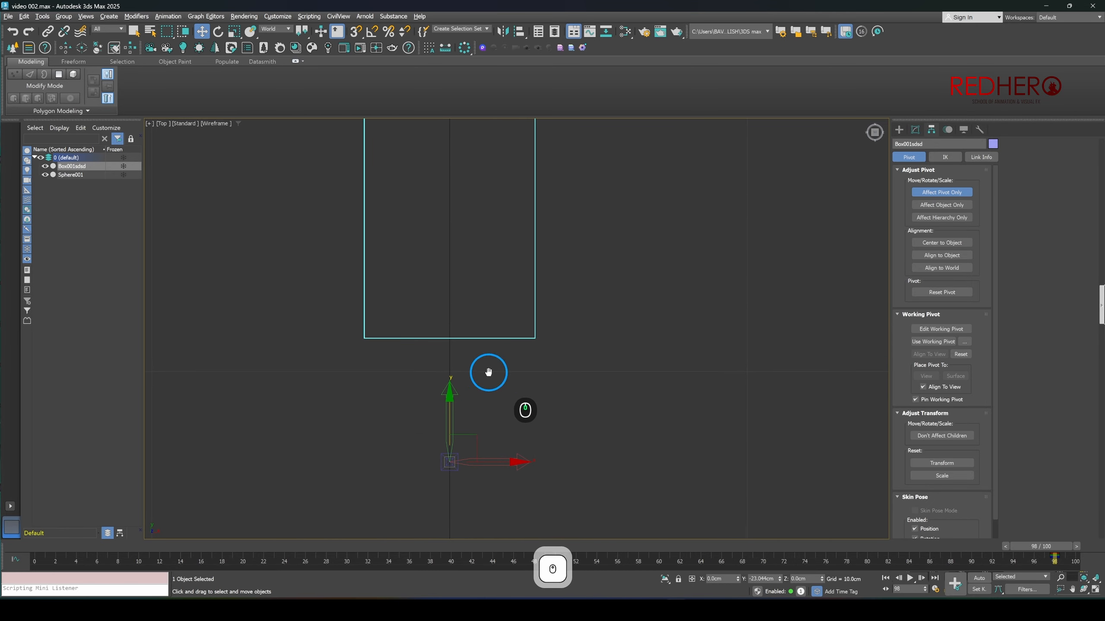
{"action": "key", "text": "s"}
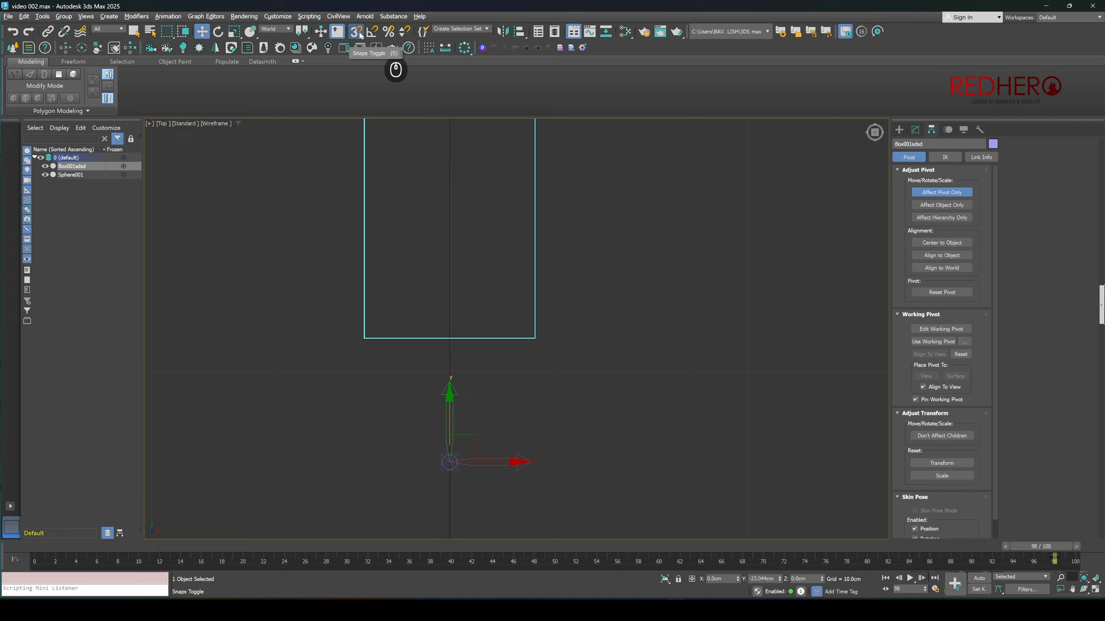
{"action": "left_click_drag", "start_coordinate": [448, 416], "coordinate": [512, 341]}
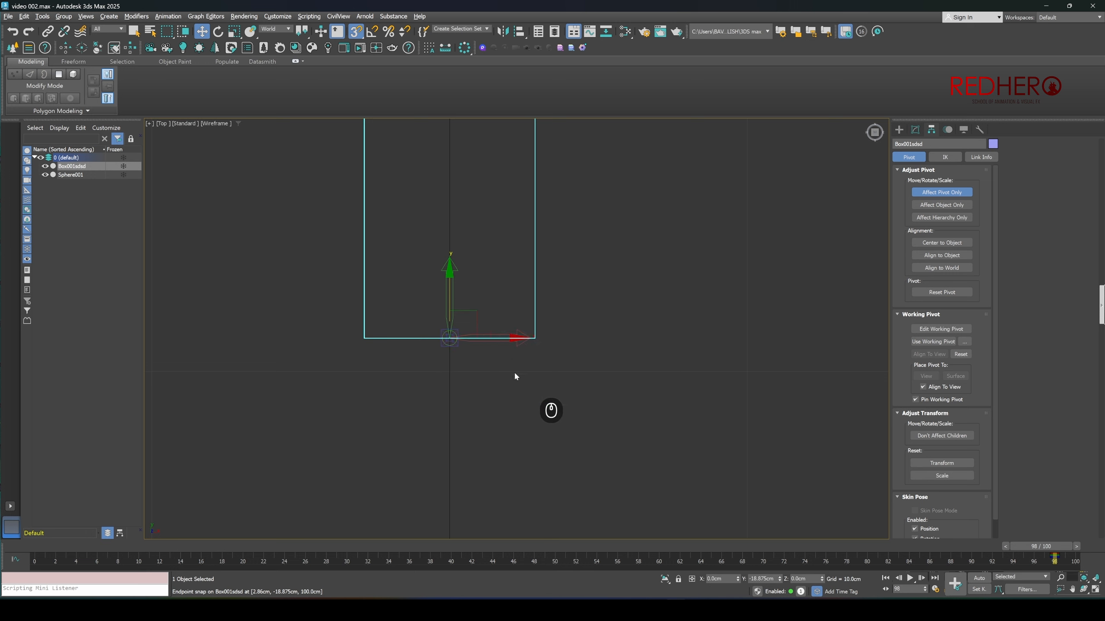
{"action": "middle_click_drag", "start_coordinate": [507, 373], "coordinate": [521, 399]}
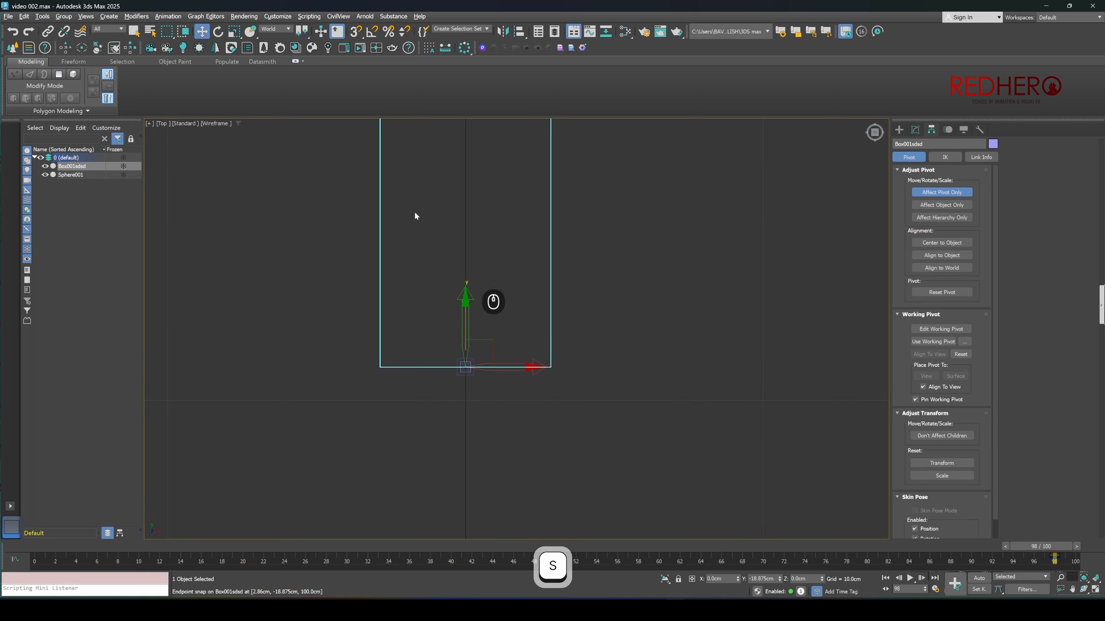
- Open Grid and Snap Settings and examine the snap types and options, toggling Enable Shape Angle Constraints off and back on
{"action": "right_click", "coordinate": [356, 31]}
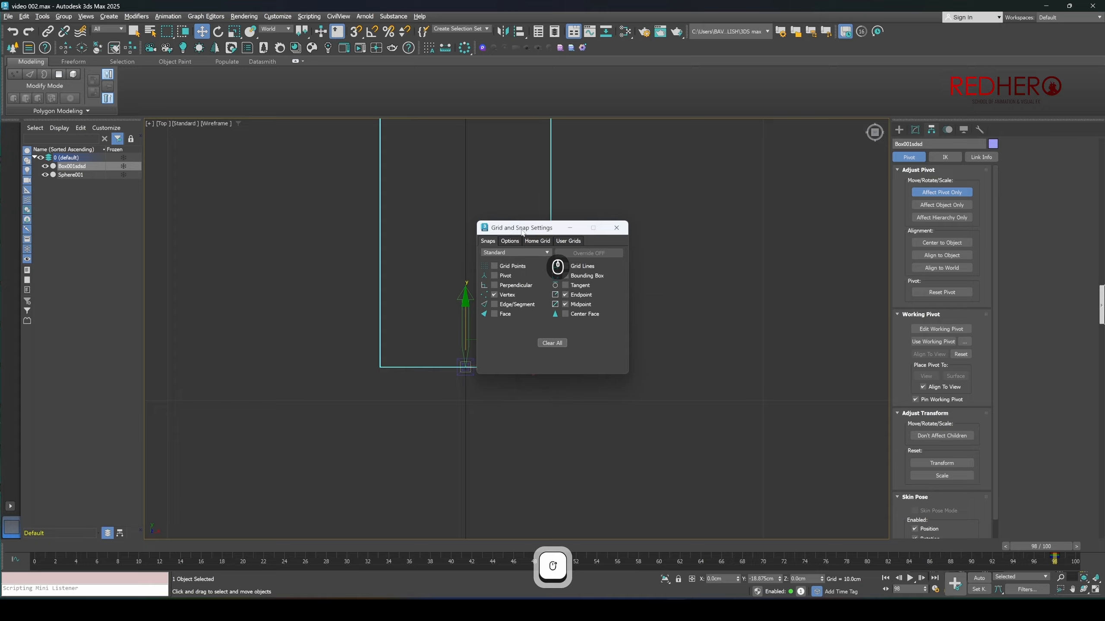
{"action": "left_click_drag", "start_coordinate": [522, 232], "coordinate": [475, 239]}
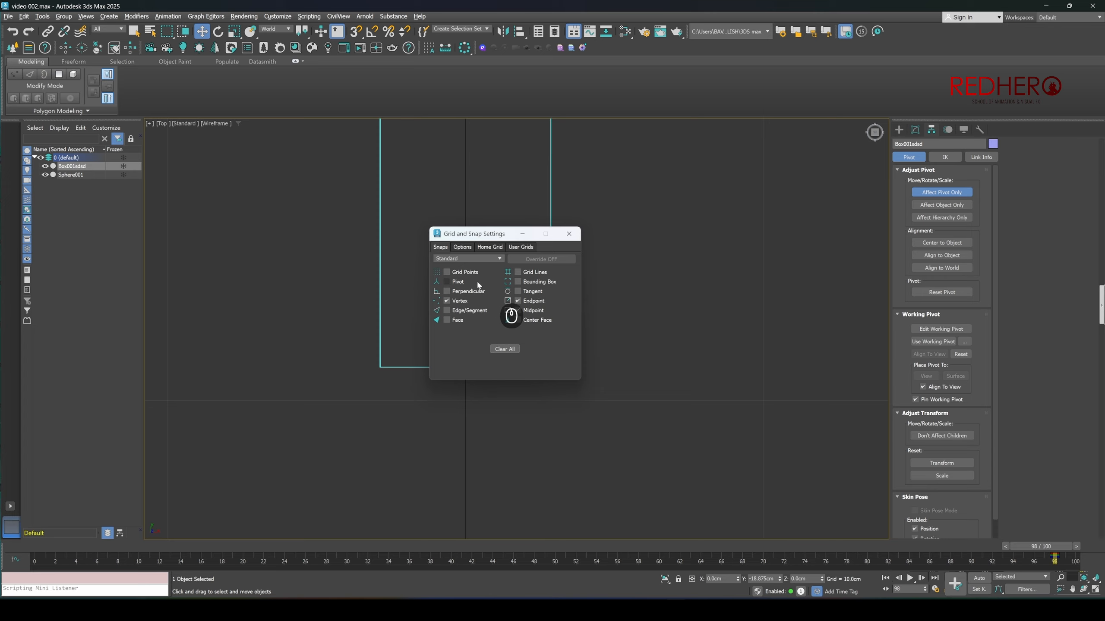
{"action": "left_click_drag", "start_coordinate": [485, 235], "coordinate": [493, 237]}
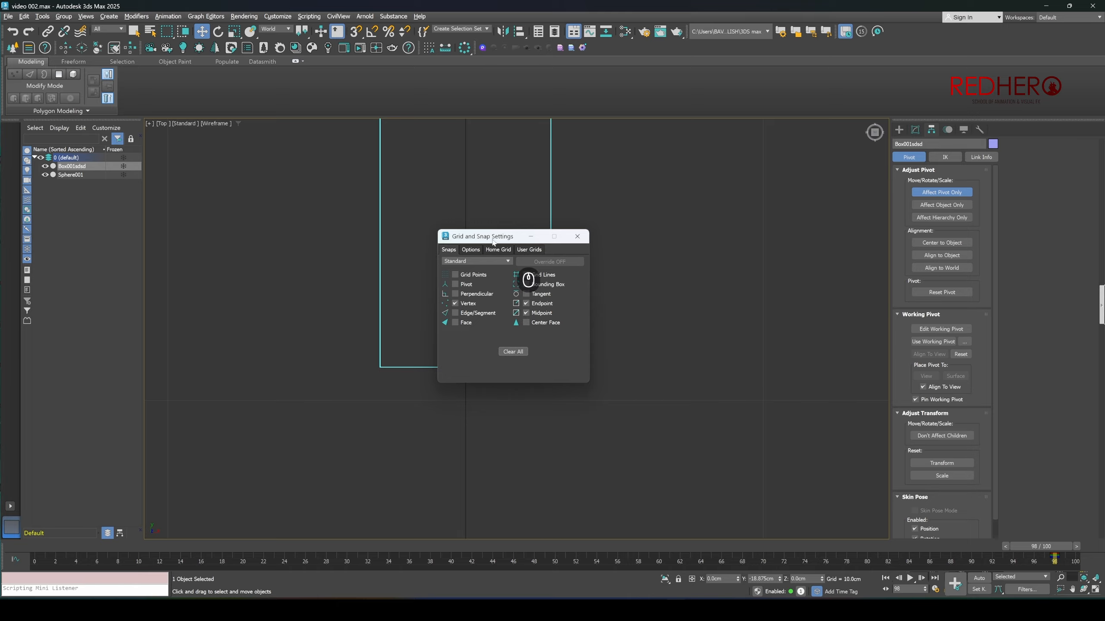
{"action": "left_click_drag", "start_coordinate": [493, 242], "coordinate": [636, 275]}
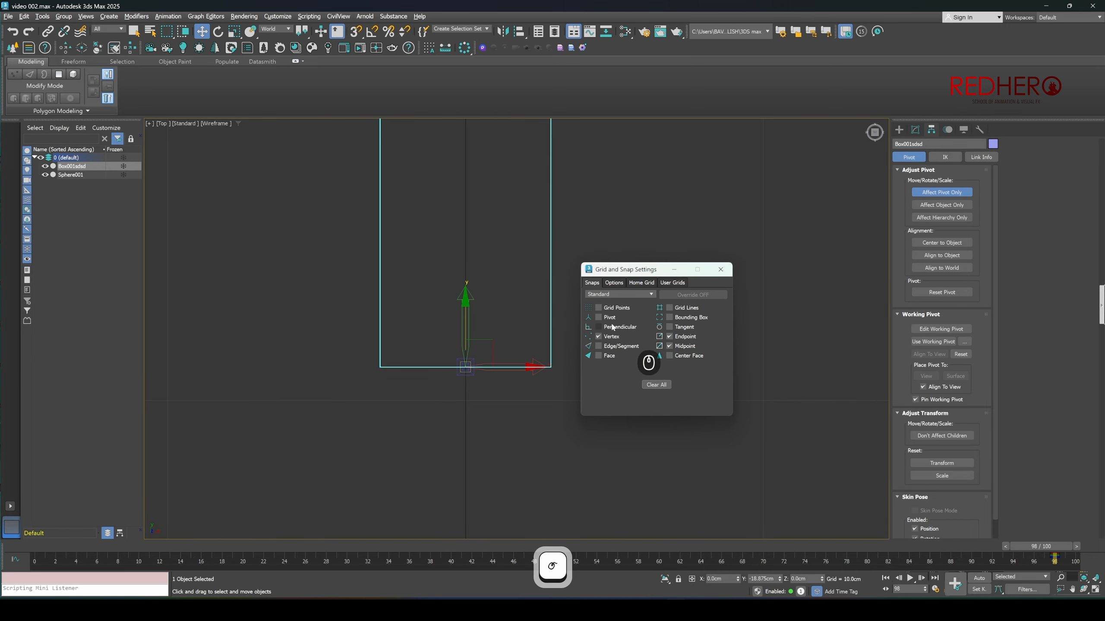
{"action": "left_click", "coordinate": [613, 282]}
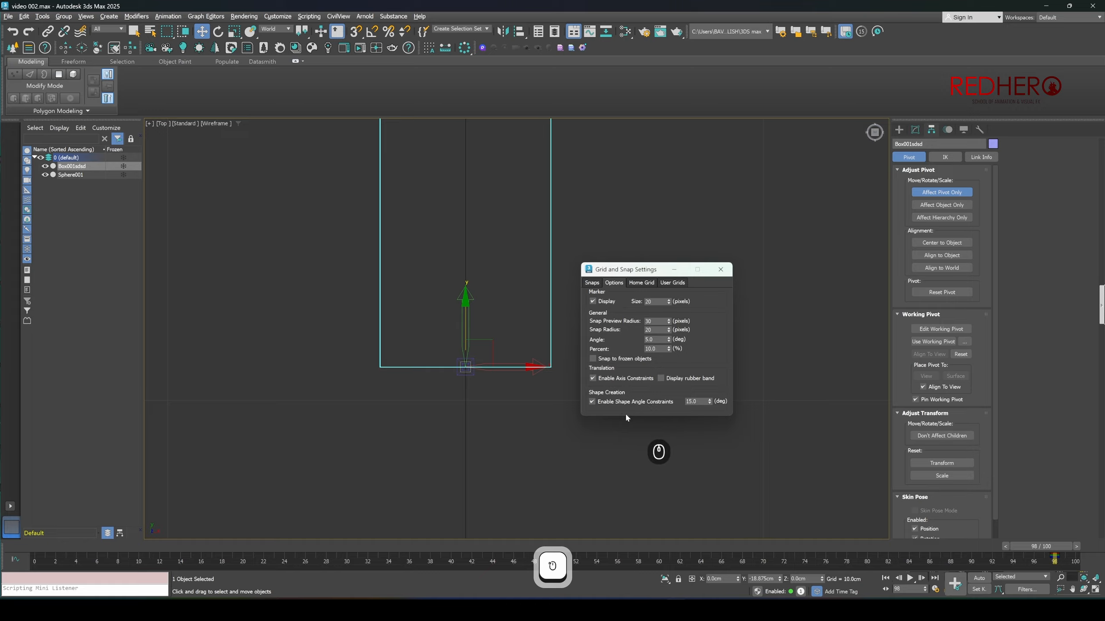
{"action": "left_click", "coordinate": [592, 402]}
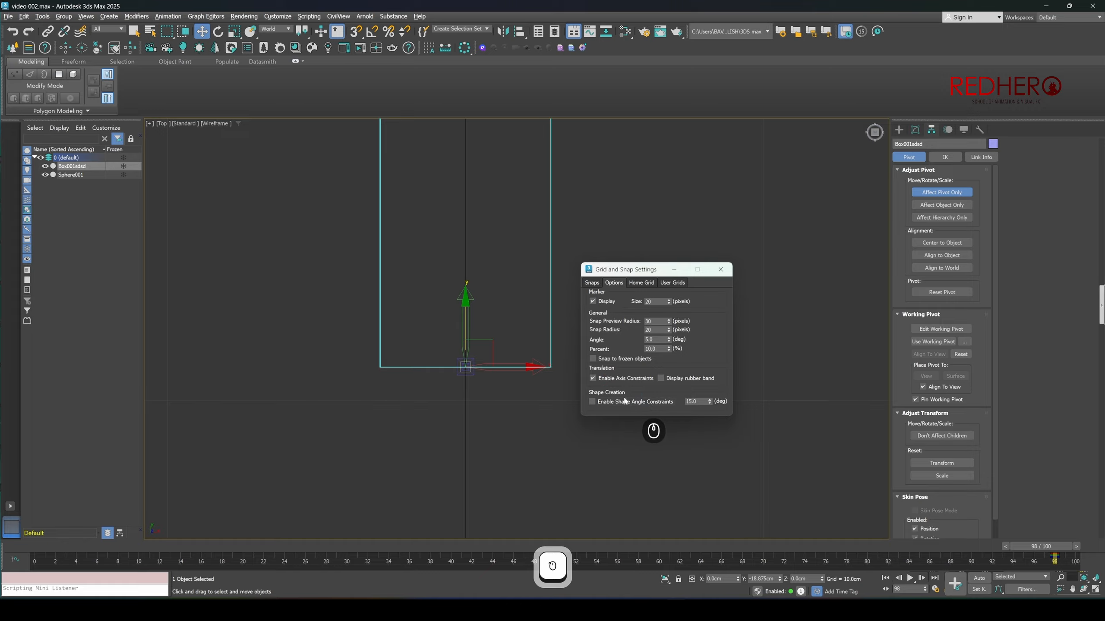
{"action": "left_click", "coordinate": [614, 402]}
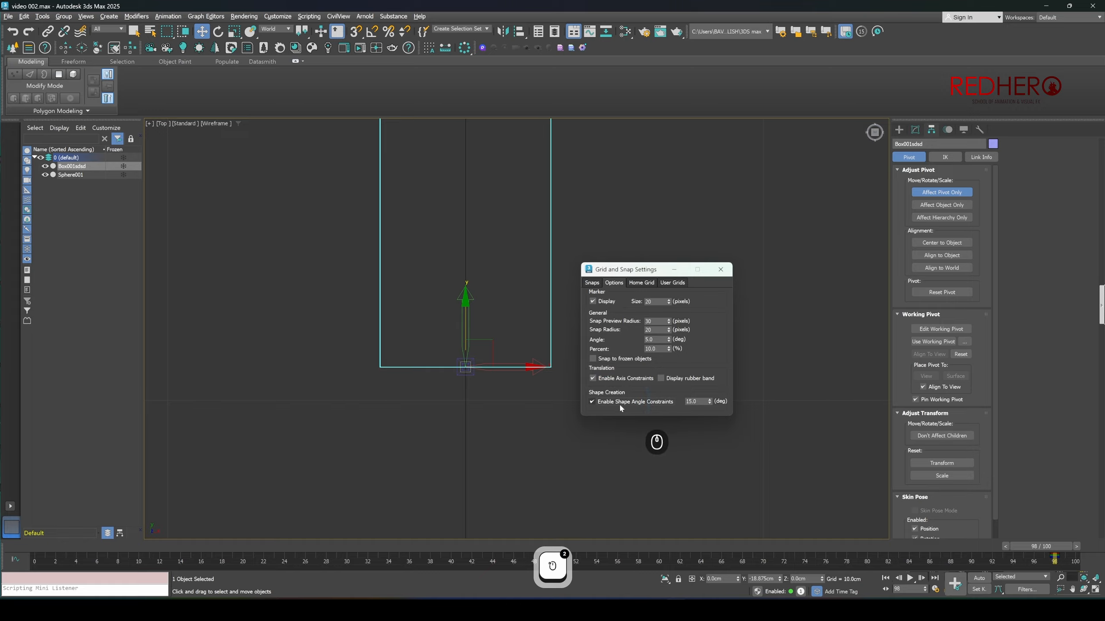
- Toggle Enable Axis Constraints off and back on, examine the Home Grid, User Grids and Snaps settings, and close Grid and Snap Settings
{"action": "left_click", "coordinate": [616, 379]}
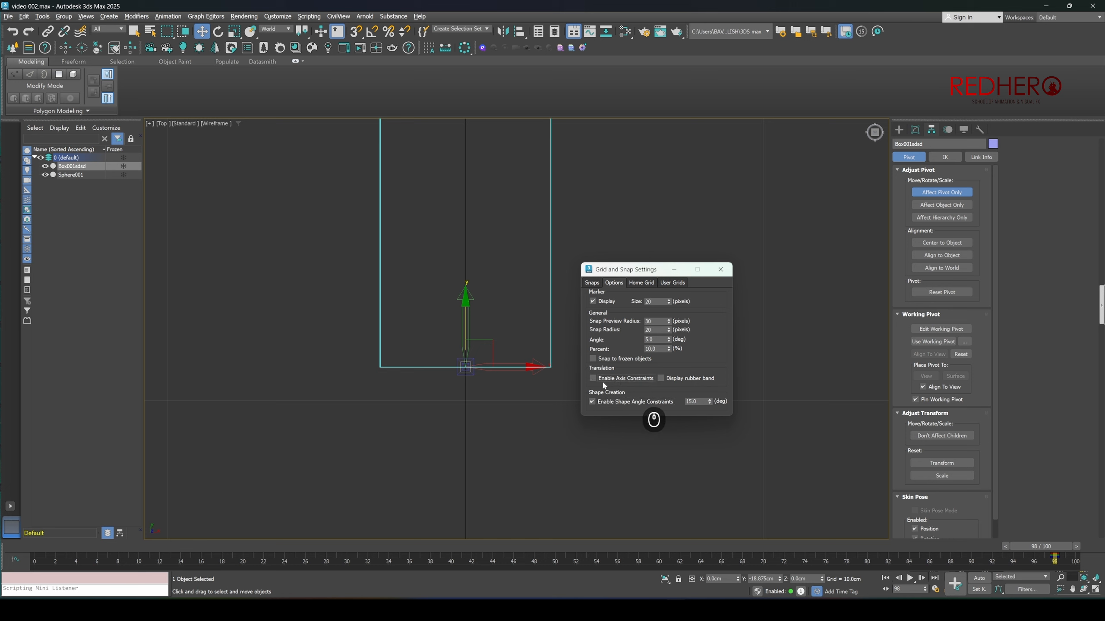
{"action": "left_click", "coordinate": [622, 379]}
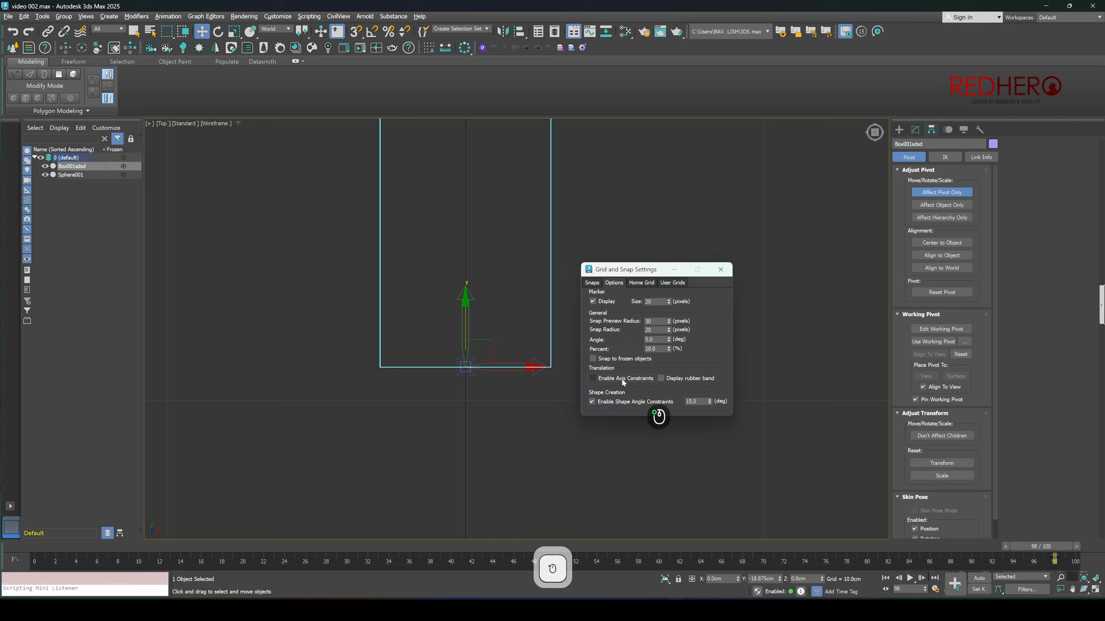
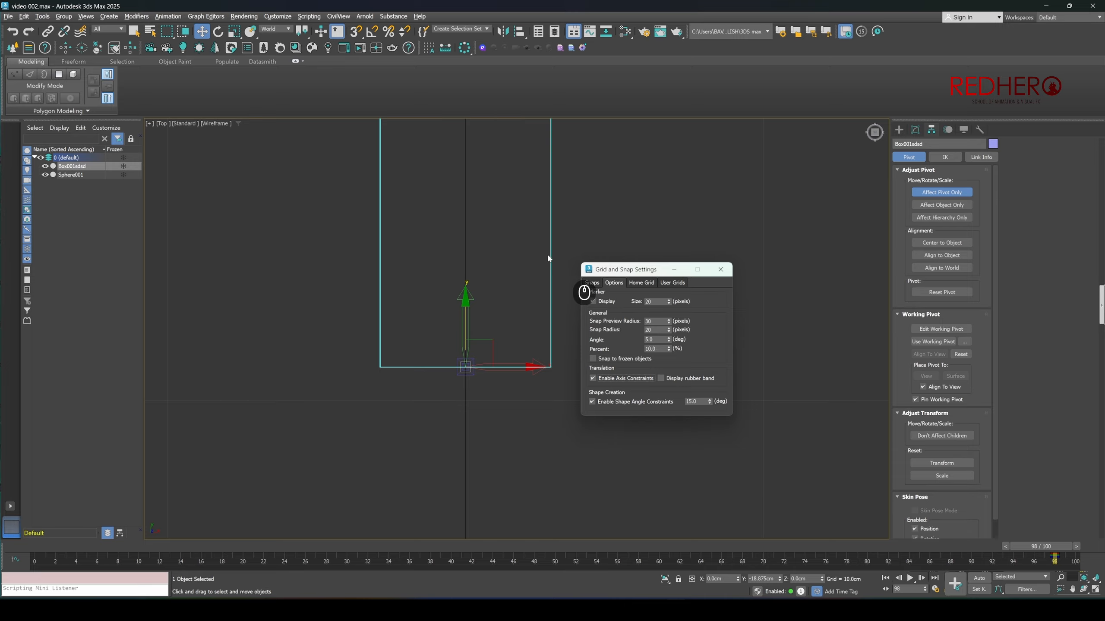
{"action": "left_click", "coordinate": [640, 283]}
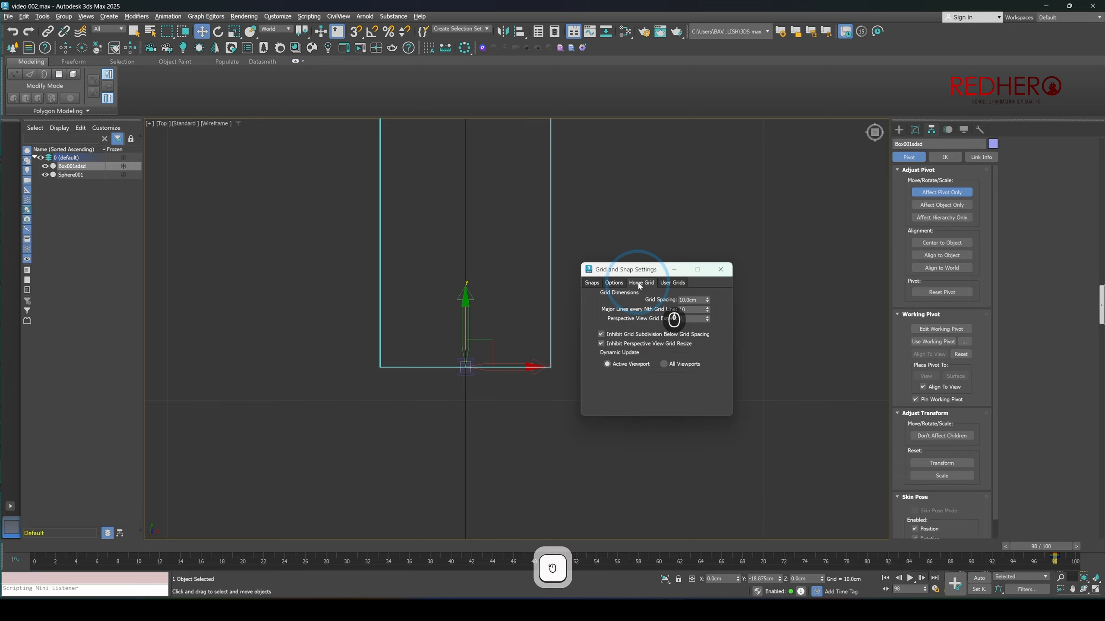
{"action": "left_click", "coordinate": [683, 283]}
{"action": "scroll", "coordinate": [616, 286], "scroll_direction": "up", "scroll_amount": 3}
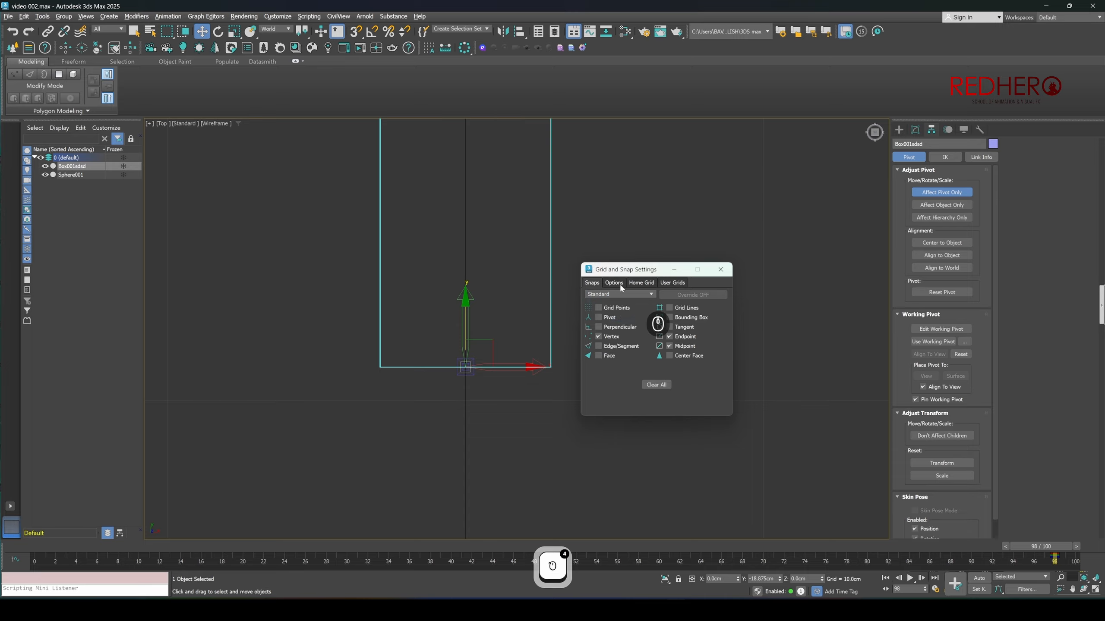
{"action": "scroll", "coordinate": [616, 286], "scroll_direction": "down", "scroll_amount": 2}
{"action": "left_click", "coordinate": [592, 283]}
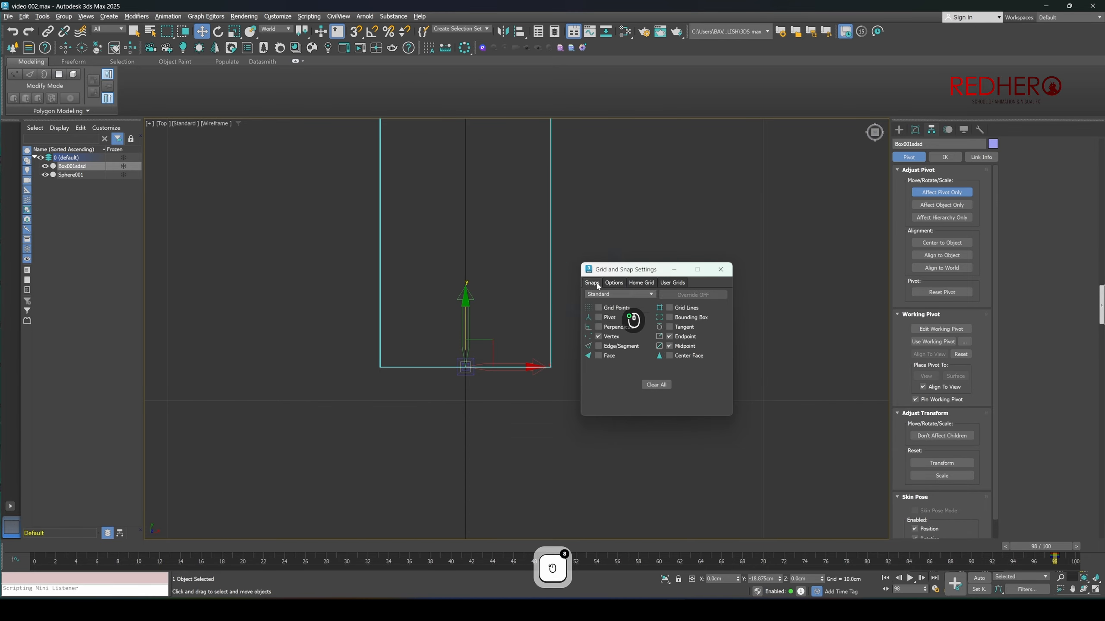
{"action": "left_click", "coordinate": [720, 270]}
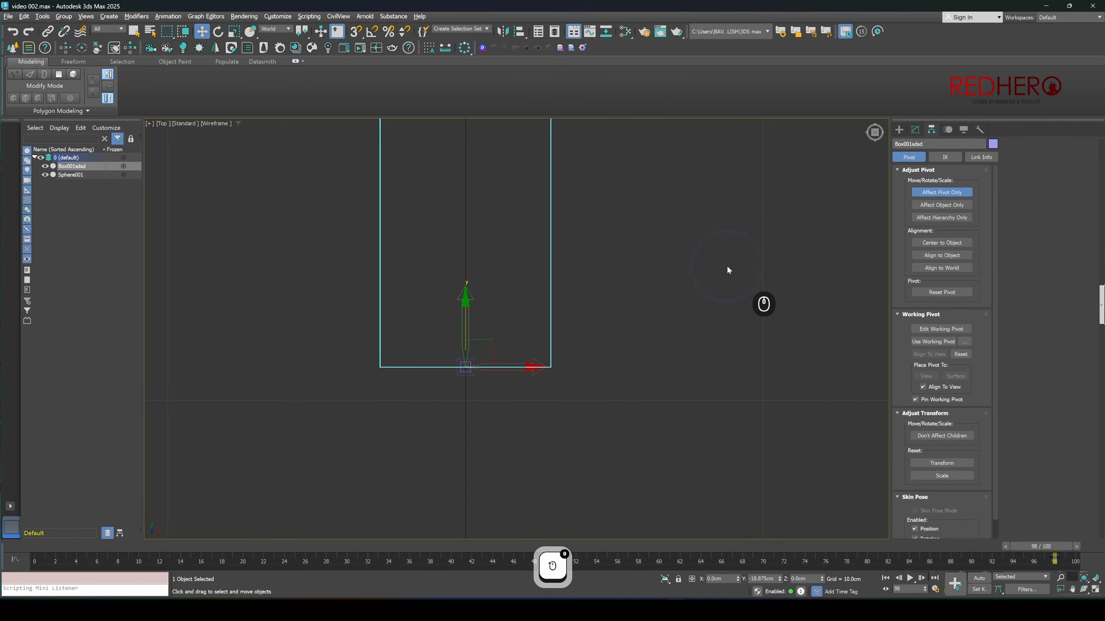
{"action": "right_click", "coordinate": [372, 32]}
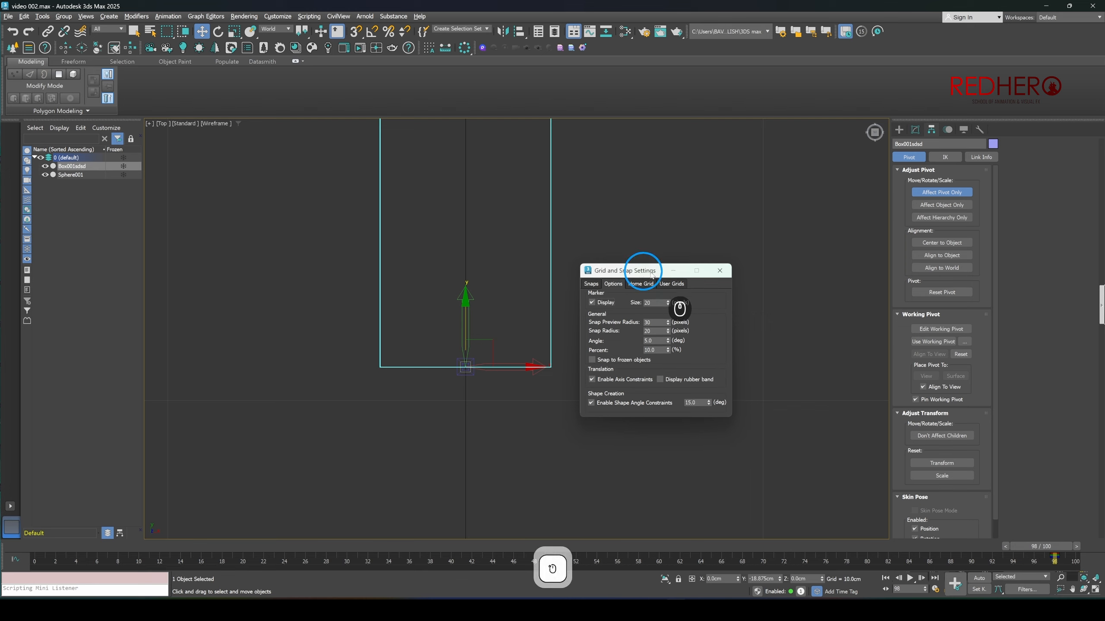
{"action": "left_click", "coordinate": [720, 270]}
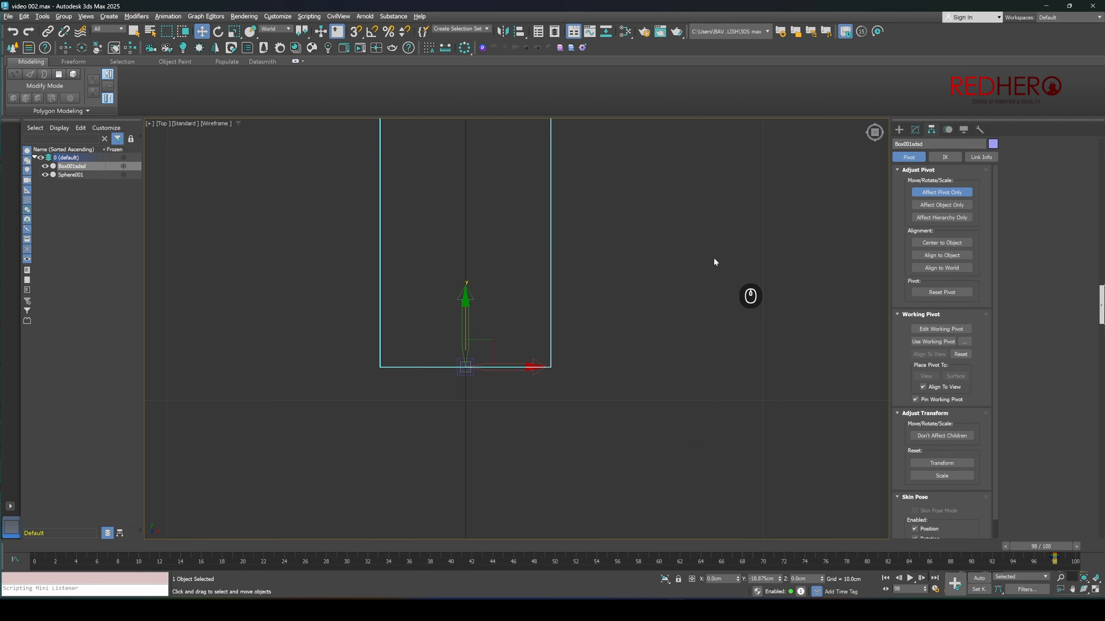
- Return to the Perspective view with Affect Pivot Only off and inspect the pivot's placement on the box from several angles
{"action": "middle_click_drag", "start_coordinate": [519, 272], "coordinate": [525, 283]}
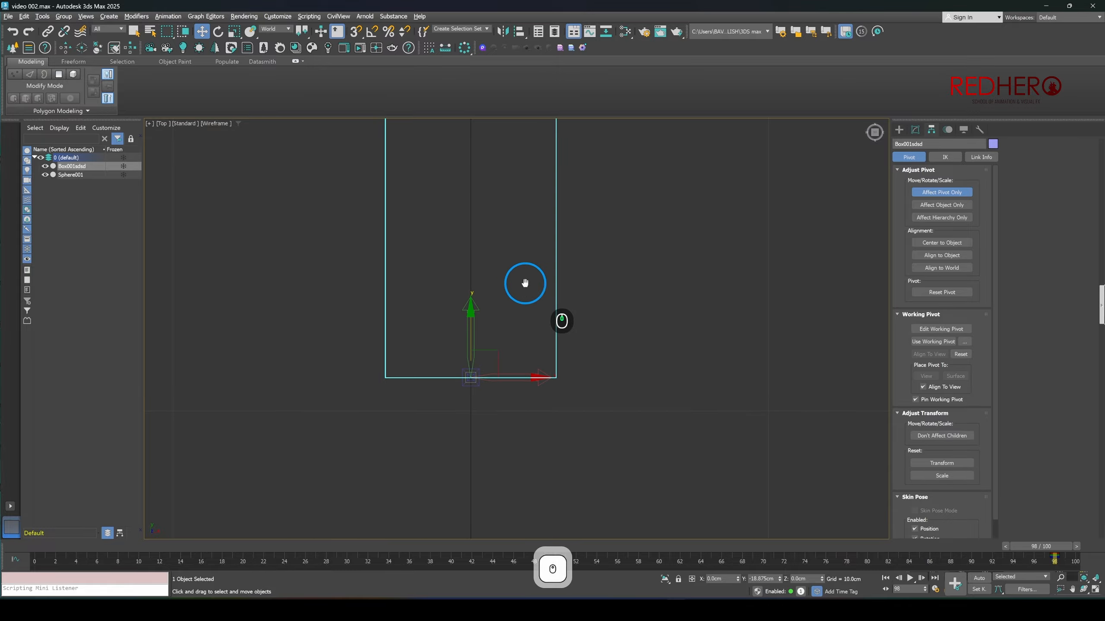
{"action": "key", "text": "d"}
{"action": "middle_click_drag", "start_coordinate": [498, 335], "coordinate": [568, 368]}
{"action": "middle_click_drag", "start_coordinate": [524, 311], "coordinate": [523, 321]}
{"action": "key", "text": "space"}
{"action": "key", "text": "space"}
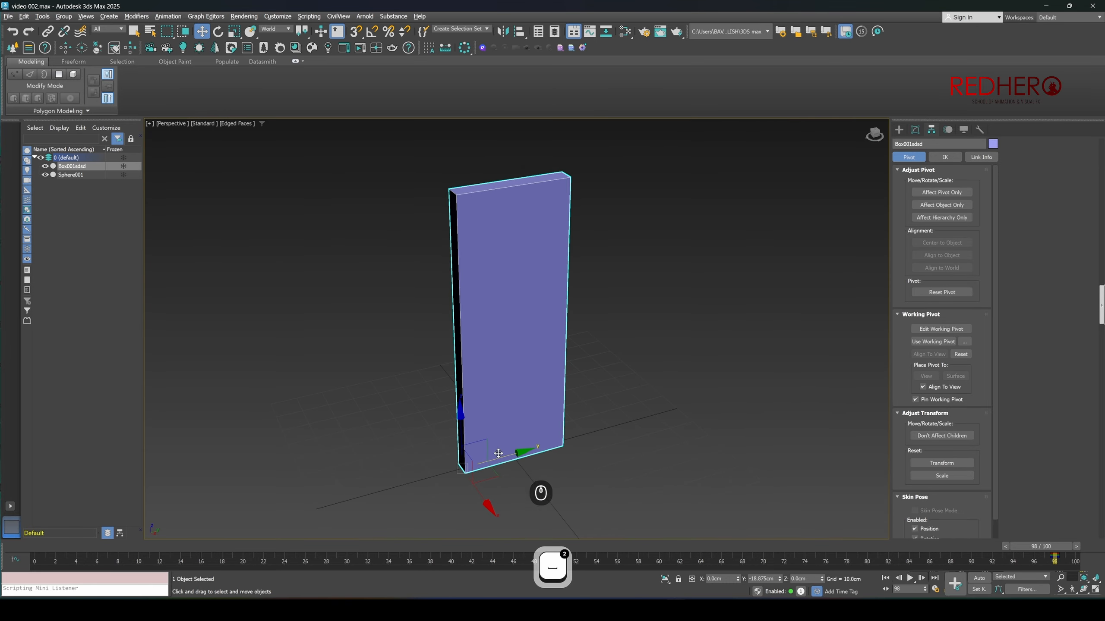
{"action": "middle_click_drag", "start_coordinate": [498, 453], "coordinate": [546, 388], "text": "alt"}
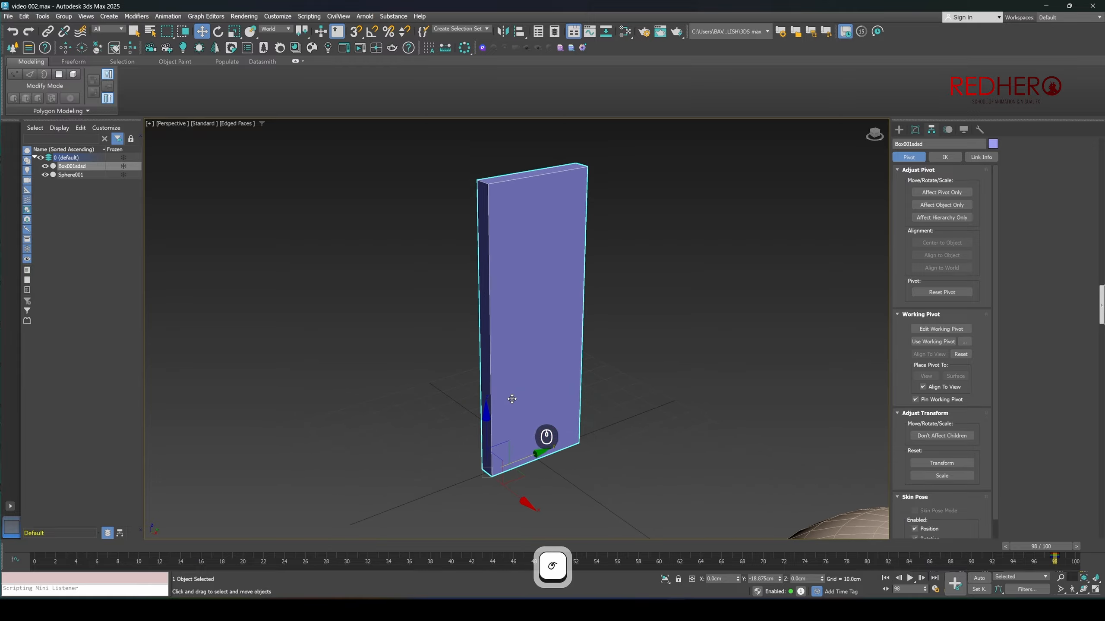
{"action": "mouse_move", "coordinate": [555, 335]}
{"action": "middle_mouse_down"}
{"action": "mouse_move", "coordinate": [561, 311]}
{"action": "mouse_move", "coordinate": [536, 334]}
{"action": "mouse_move", "coordinate": [555, 355]}
{"action": "middle_mouse_up"}
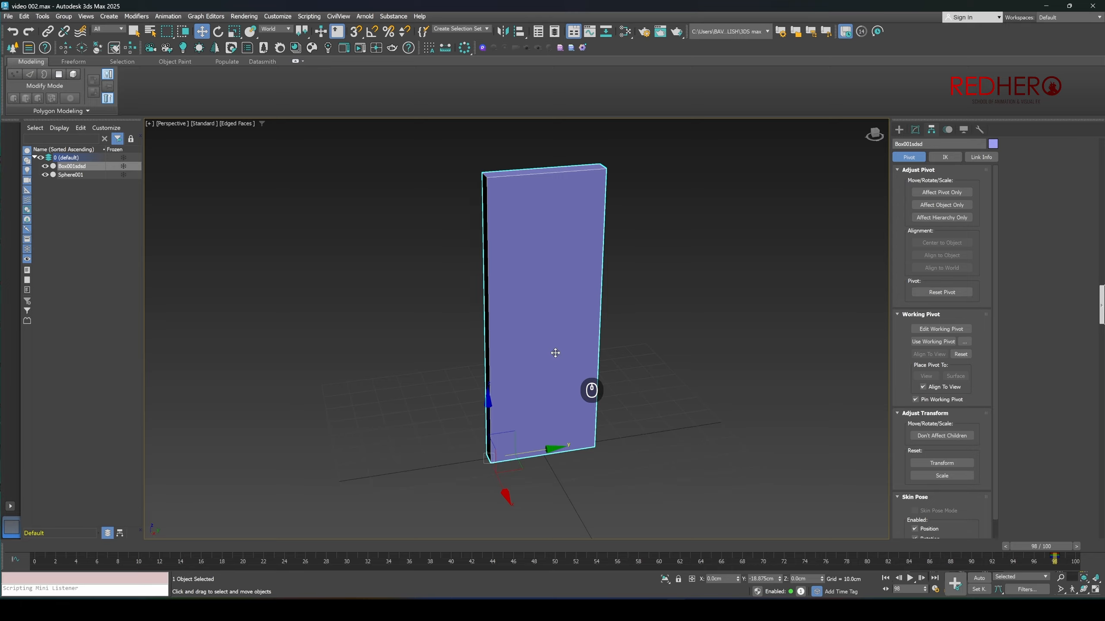
{"action": "middle_click_drag", "start_coordinate": [555, 353], "coordinate": [493, 445], "text": "alt"}
- With Affect Pivot Only and snaps on, move the pivot up along Z to the midpoint of the box's vertical edge at 50 cm, then leave pivot editing
{"action": "key", "text": "Insert"}
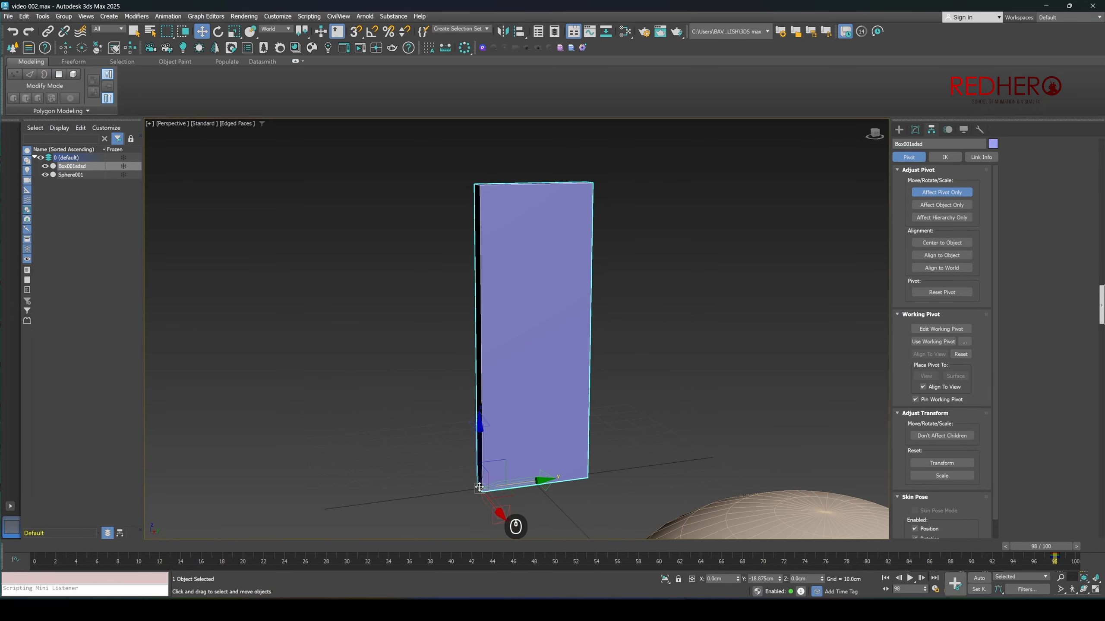
{"action": "left_click_drag", "start_coordinate": [478, 455], "coordinate": [598, 338]}
{"action": "key", "text": "s"}
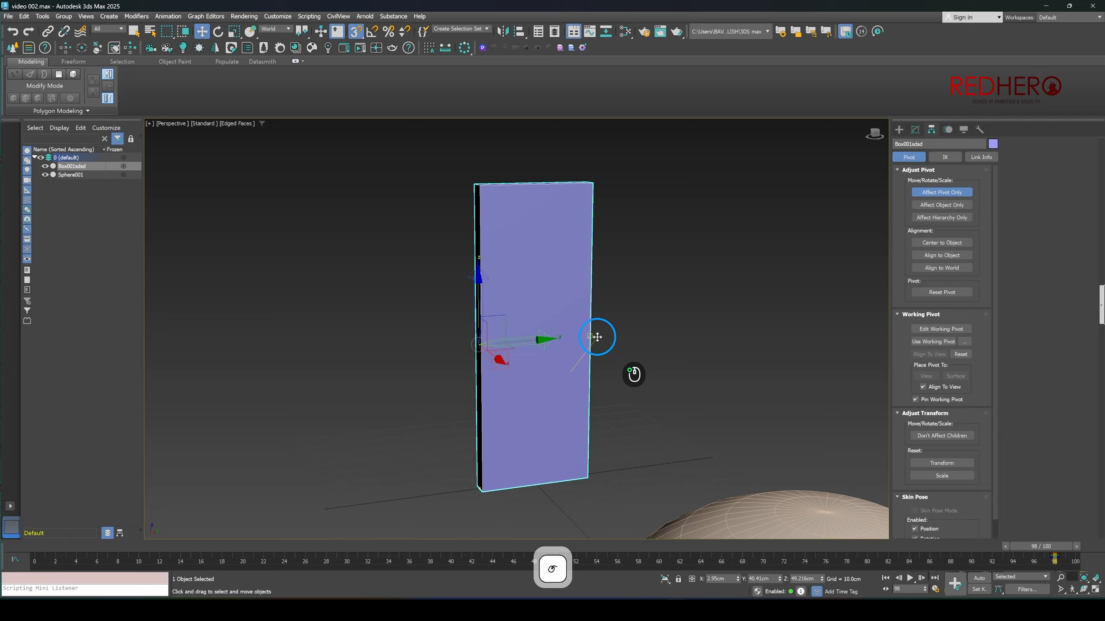
{"action": "mouse_move", "coordinate": [597, 337]}
{"action": "left_mouse_down"}
{"action": "mouse_move", "coordinate": [592, 180]}
{"action": "mouse_move", "coordinate": [590, 476]}
{"action": "mouse_move", "coordinate": [601, 290]}
{"action": "mouse_move", "coordinate": [597, 339]}
{"action": "left_mouse_up"}
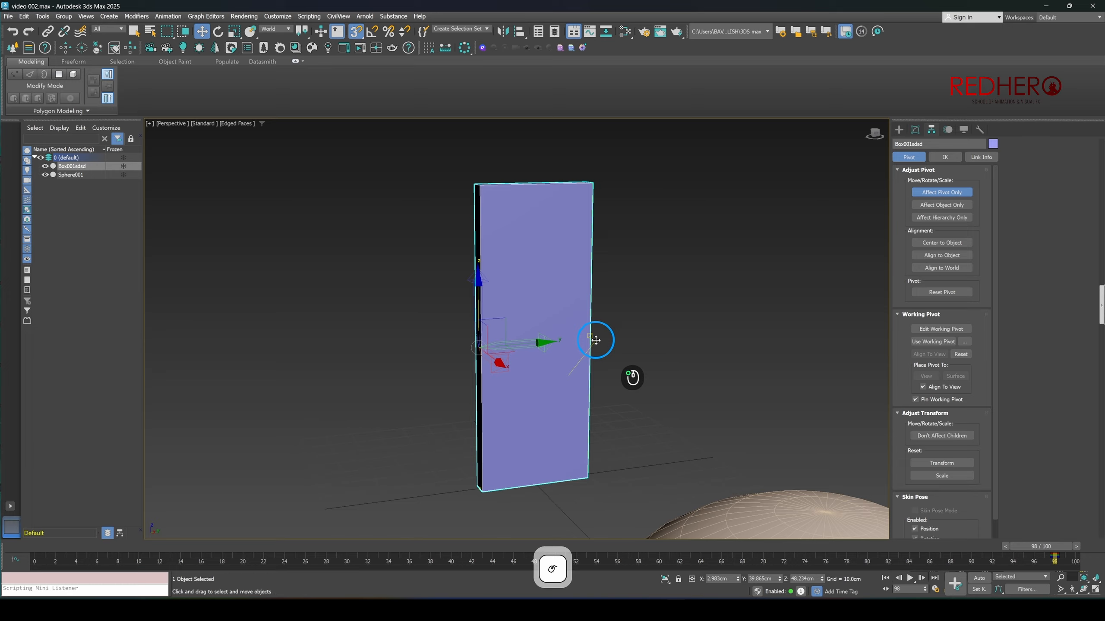
{"action": "left_click_drag", "start_coordinate": [595, 341], "coordinate": [599, 339]}
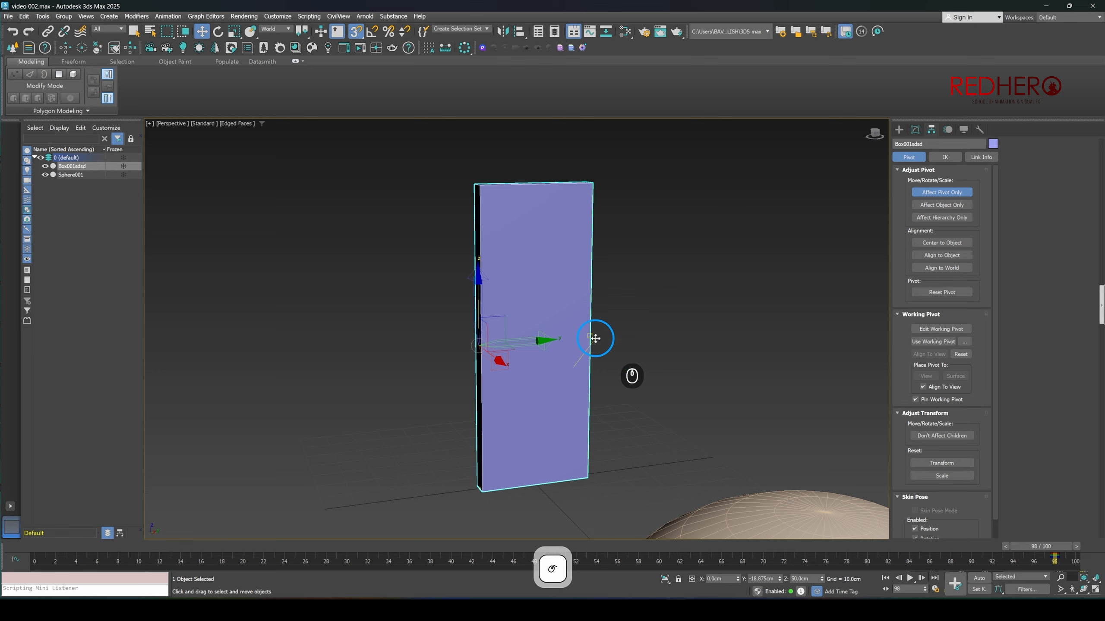
{"action": "left_click_drag", "start_coordinate": [595, 339], "coordinate": [596, 339]}
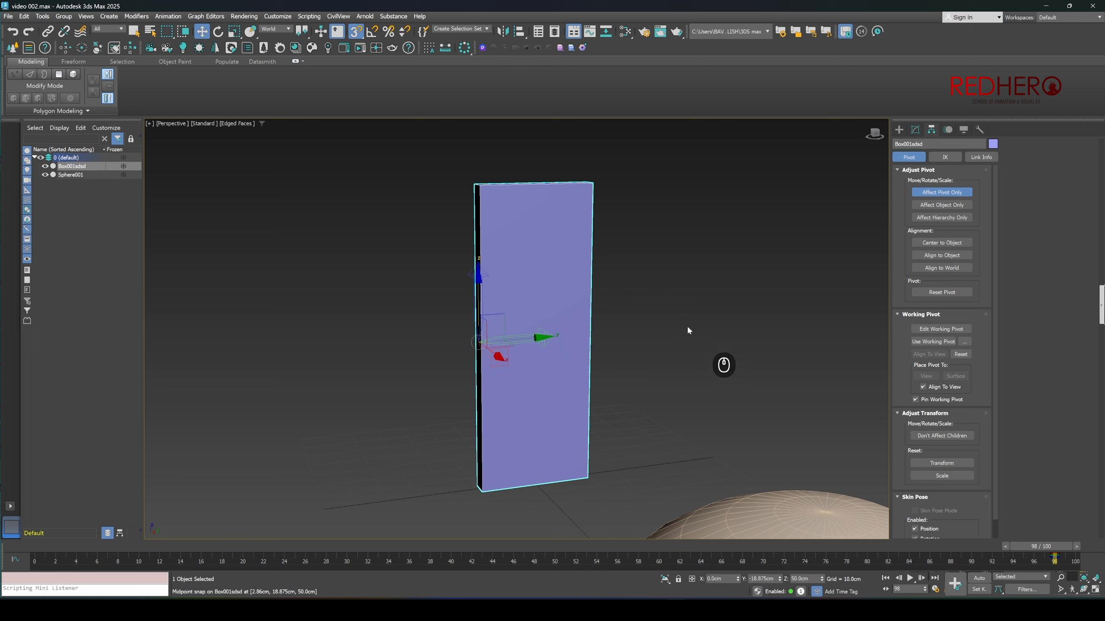
{"action": "middle_click_drag", "start_coordinate": [615, 338], "coordinate": [614, 339], "text": "alt"}
{"action": "middle_click_drag", "start_coordinate": [540, 360], "coordinate": [518, 345], "text": "alt"}
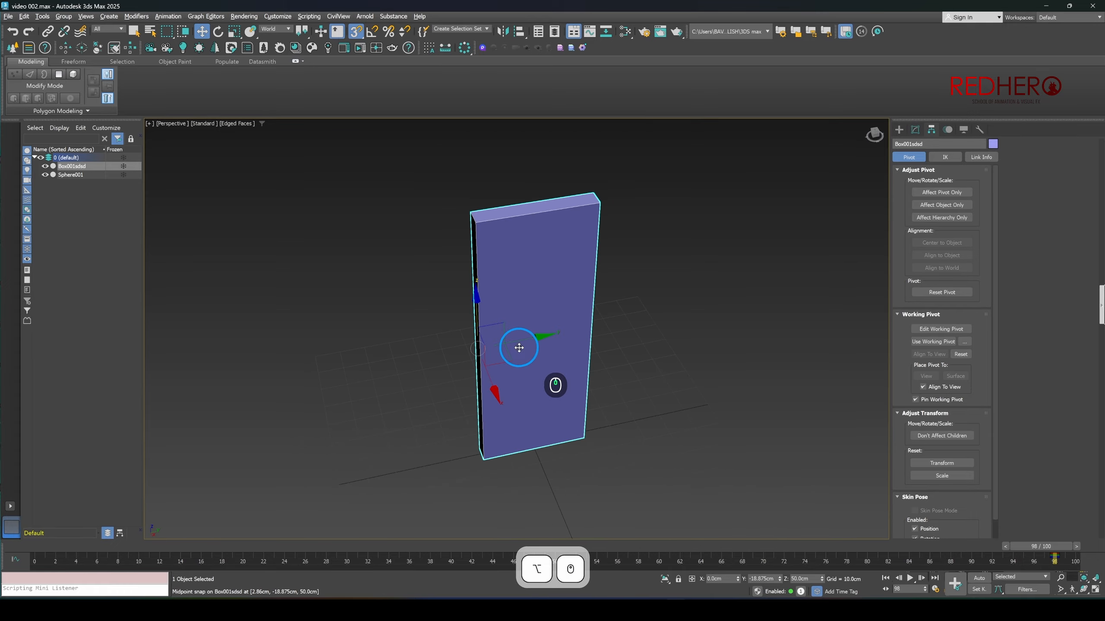
- Try rotating the box freely around its mid-edge pivot, mainly about the Z axis, and undo each test rotation
{"action": "key", "text": "e"}
{"action": "left_click_drag", "start_coordinate": [511, 383], "coordinate": [520, 383]}
{"action": "key", "text": "ctrl+z"}
{"action": "key", "text": "ctrl+z"}
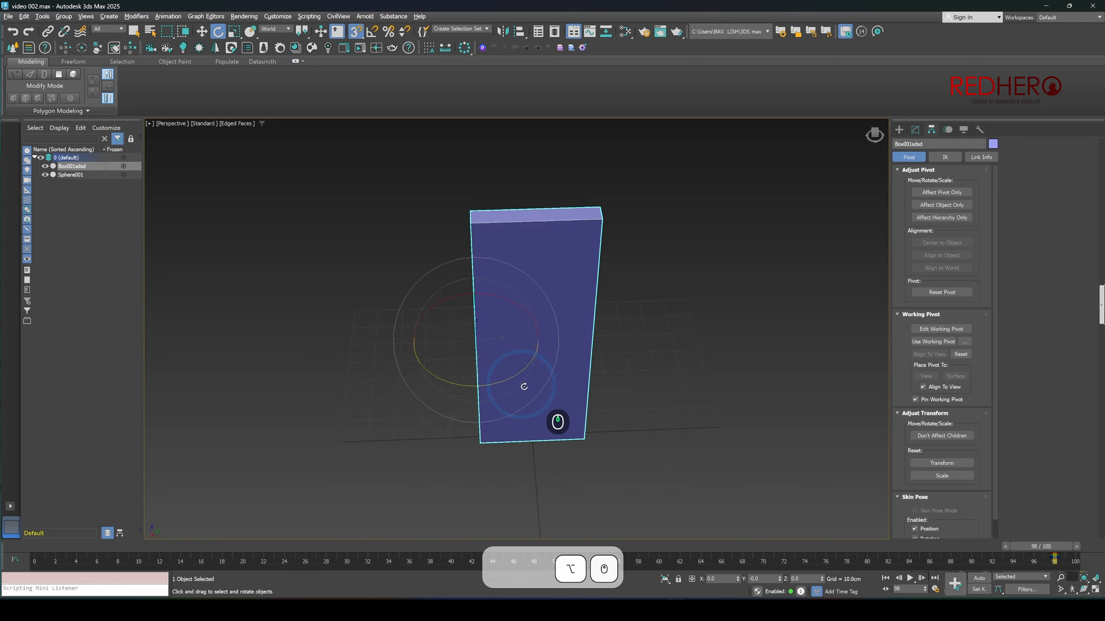
{"action": "middle_click_drag", "start_coordinate": [520, 387], "coordinate": [508, 370], "text": "alt"}
{"action": "left_click_drag", "start_coordinate": [511, 350], "coordinate": [506, 350]}
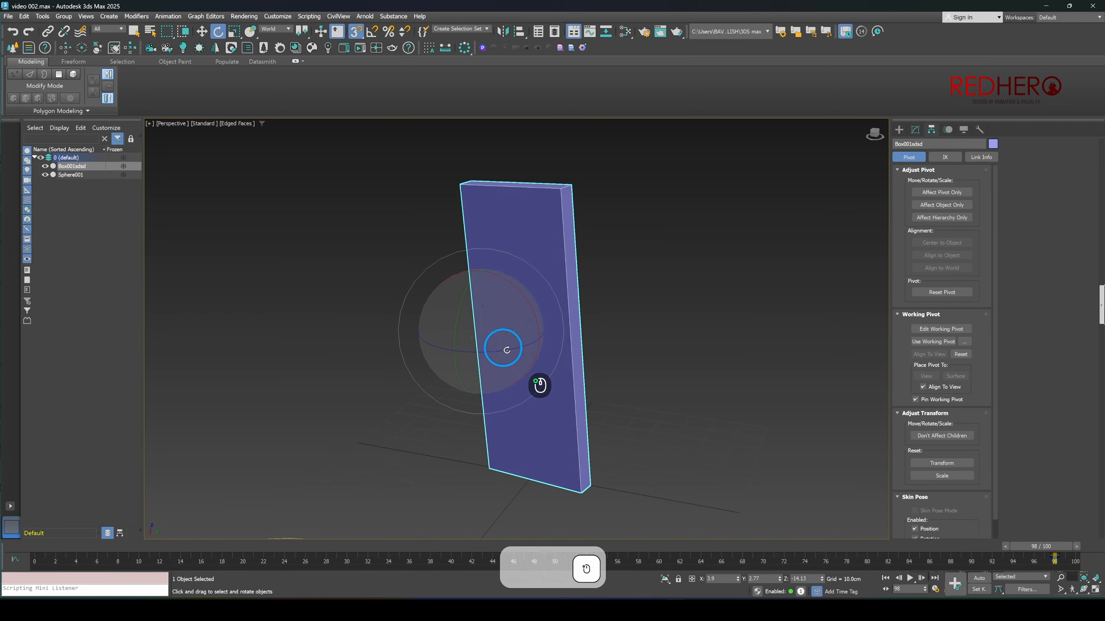
{"action": "key", "text": "ctrl+z"}
{"action": "mouse_move", "coordinate": [532, 373]}
{"action": "middle_mouse_down", "text": "alt"}
{"action": "mouse_move", "coordinate": [551, 399]}
{"action": "mouse_move", "coordinate": [516, 390]}
{"action": "mouse_move", "coordinate": [512, 405]}
{"action": "mouse_move", "coordinate": [508, 385]}
{"action": "mouse_move", "coordinate": [523, 375]}
{"action": "middle_mouse_up", "text": "alt"}
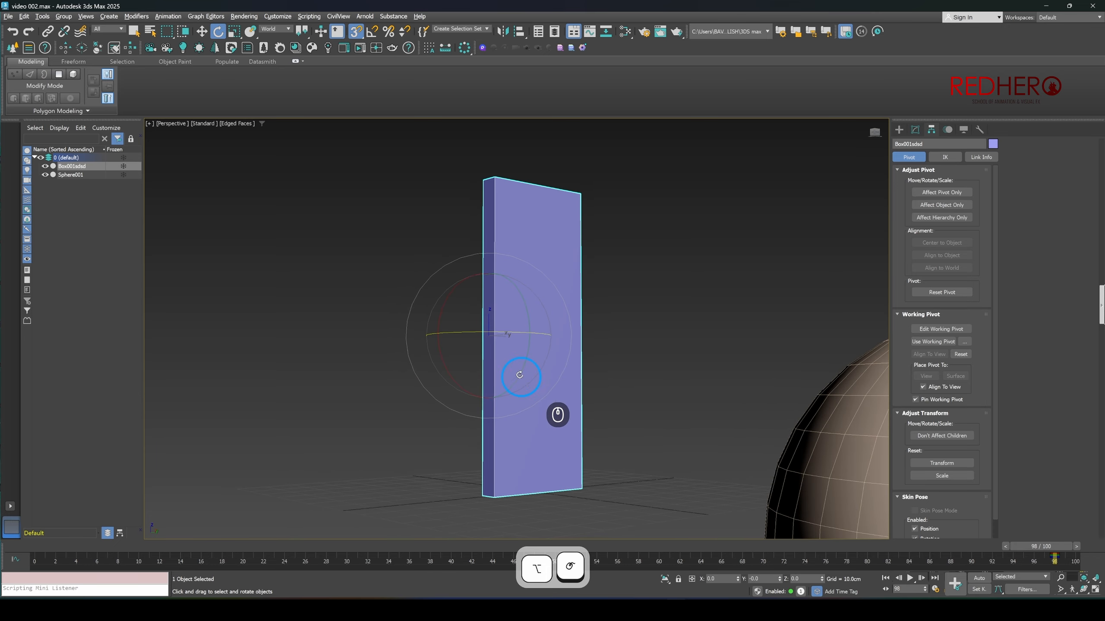
{"action": "left_click_drag", "start_coordinate": [513, 331], "coordinate": [543, 348]}
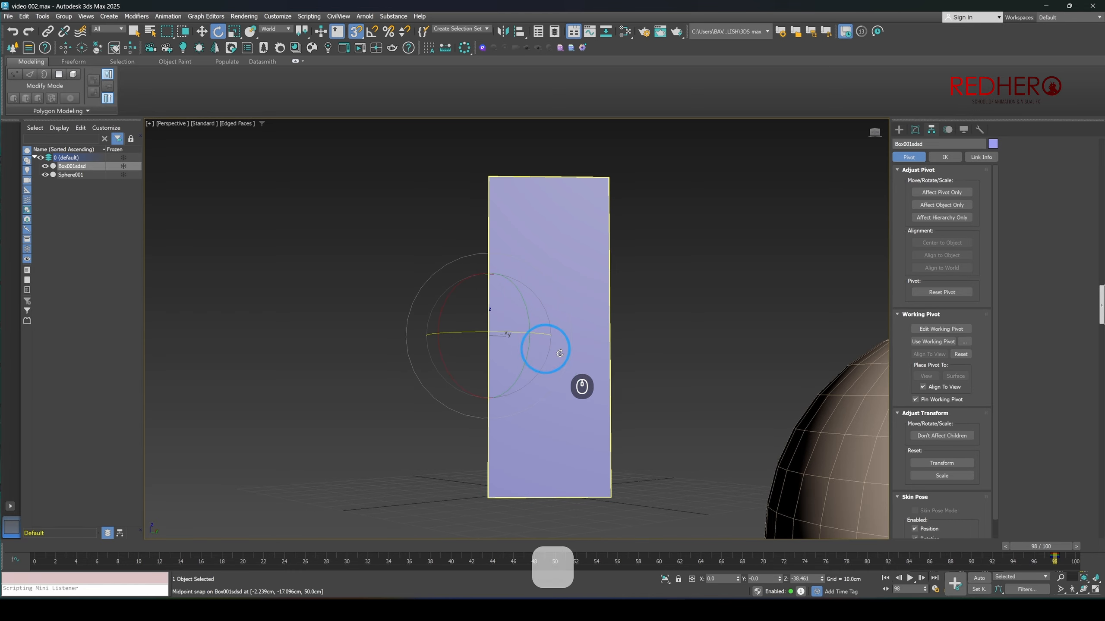
{"action": "mouse_move", "coordinate": [543, 348]}
{"action": "middle_mouse_down", "text": "alt"}
{"action": "mouse_move", "coordinate": [567, 375]}
{"action": "mouse_move", "coordinate": [544, 350]}
{"action": "mouse_move", "coordinate": [550, 340]}
{"action": "middle_mouse_up", "text": "alt"}
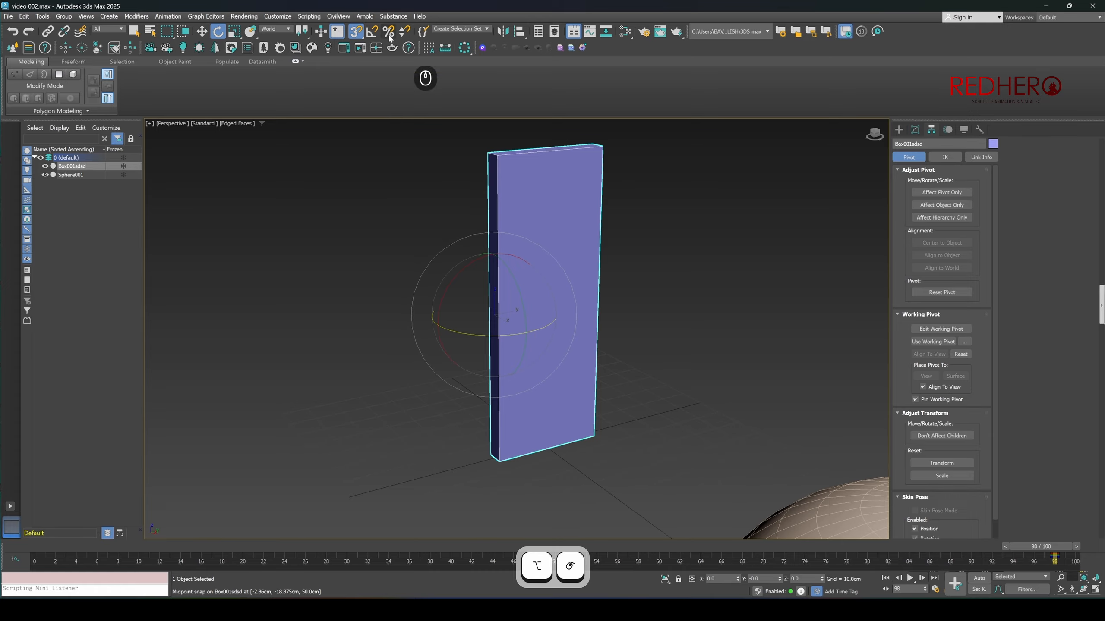
- Turn on angle snap and review the angle options in Grid and Snap Settings, toggling Enable Shape Angle Constraints off and back on
{"action": "key", "text": "a"}
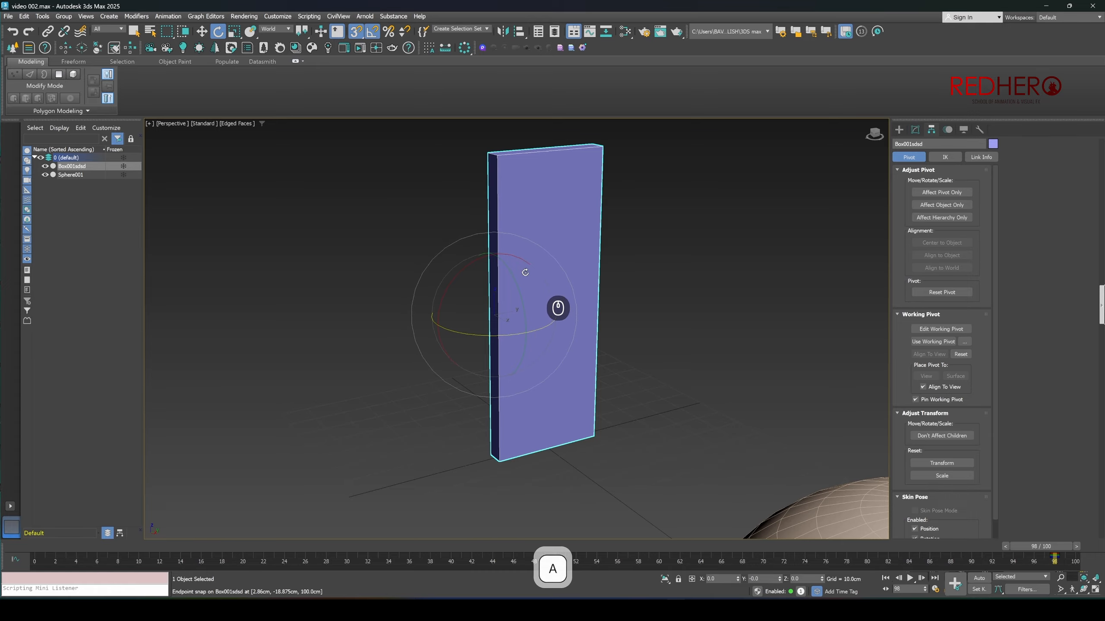
{"action": "right_click", "coordinate": [373, 33]}
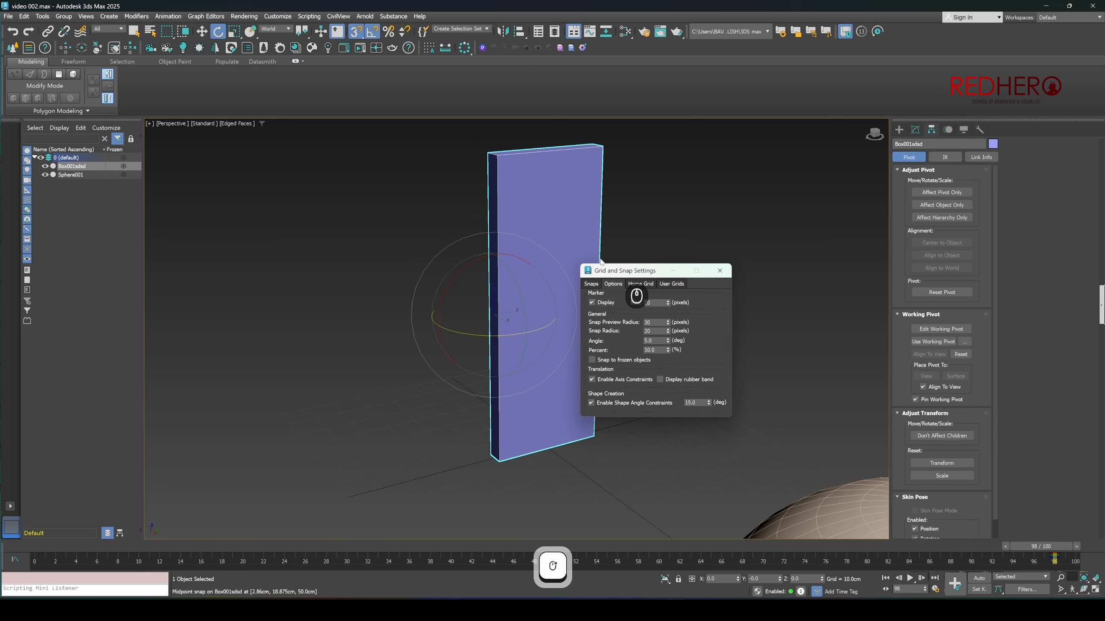
{"action": "left_click_drag", "start_coordinate": [605, 264], "coordinate": [649, 259]}
{"action": "middle_click_drag", "start_coordinate": [667, 203], "coordinate": [605, 218]}
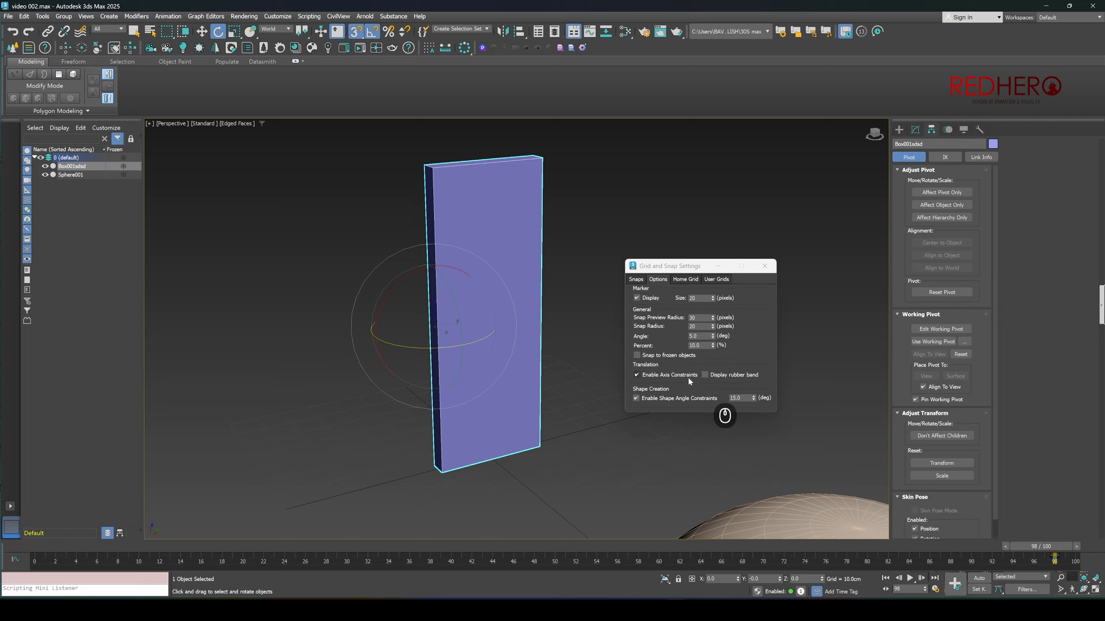
{"action": "left_click", "coordinate": [655, 399]}
{"action": "left_click", "coordinate": [659, 400]}
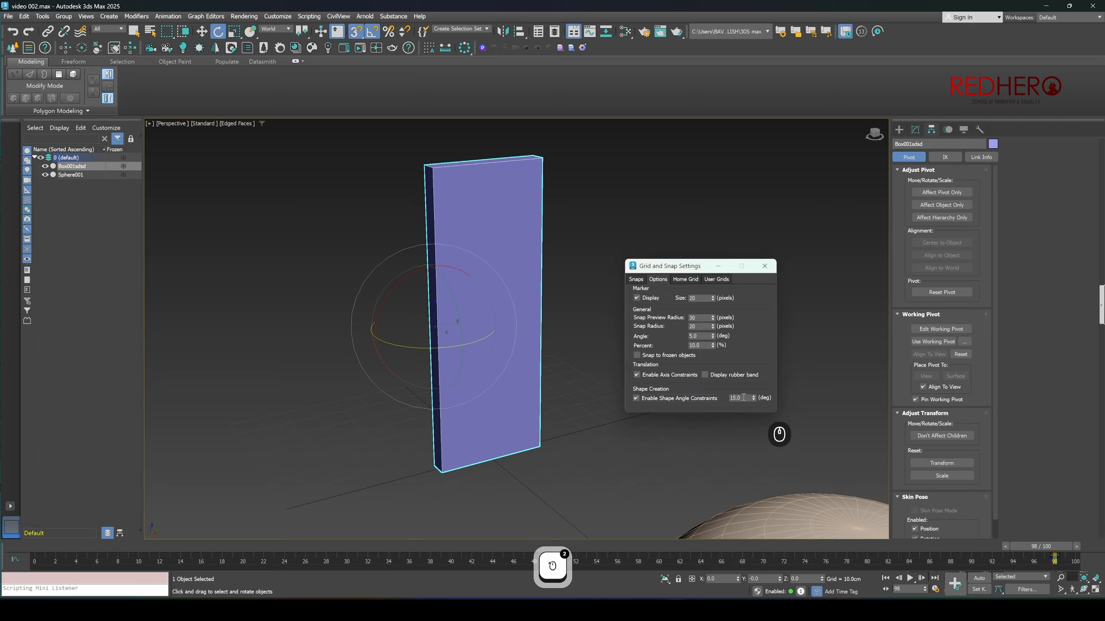
{"action": "double_click", "coordinate": [743, 398]}
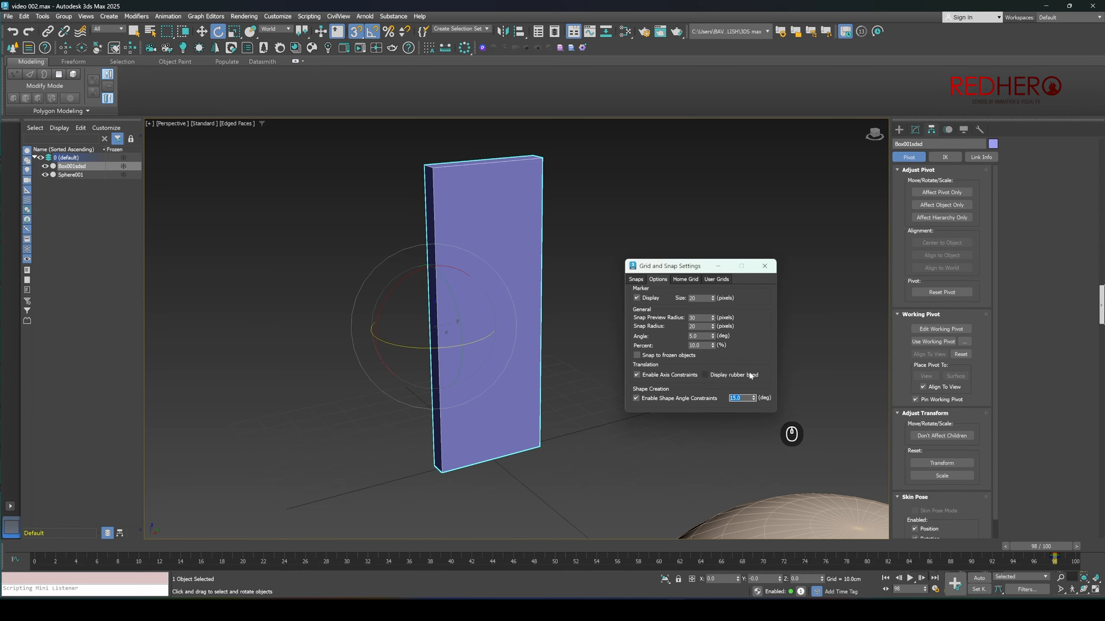
{"action": "left_click", "coordinate": [764, 266]}
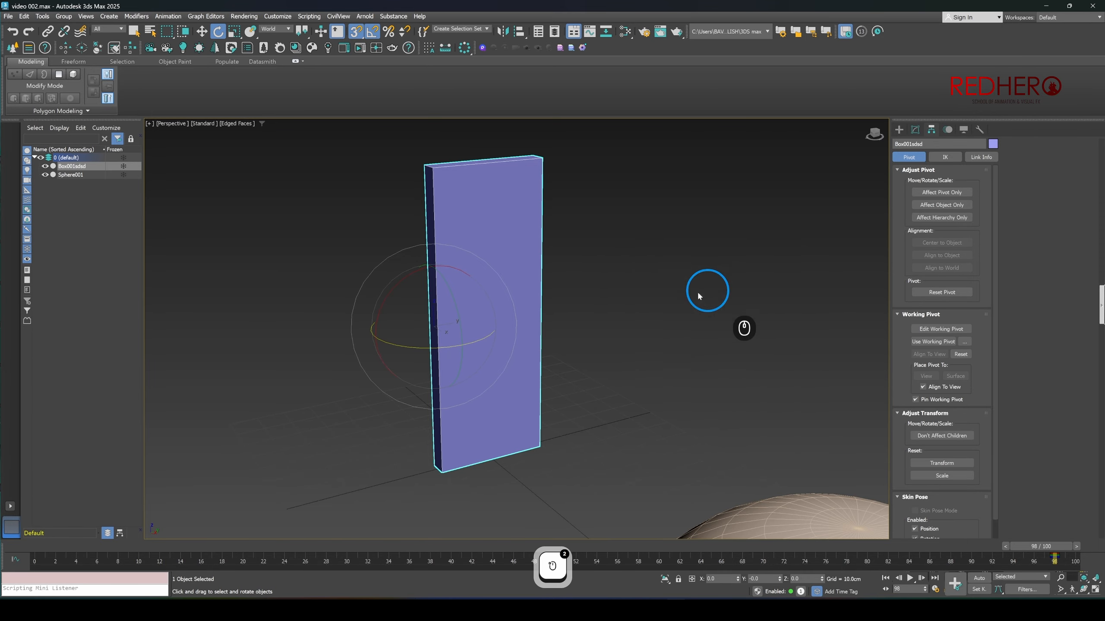
- Compare rotating the box about Z with angle snap on and off, undo the test rotations, and leave angle snap on
{"action": "middle_click_drag", "start_coordinate": [698, 291], "coordinate": [595, 337], "text": "alt"}
{"action": "mouse_move", "coordinate": [460, 354]}
{"action": "left_mouse_down"}
{"action": "mouse_move", "coordinate": [453, 360]}
{"action": "mouse_move", "coordinate": [462, 346]}
{"action": "mouse_move", "coordinate": [472, 357]}
{"action": "mouse_move", "coordinate": [463, 361]}
{"action": "mouse_move", "coordinate": [488, 348]}
{"action": "mouse_move", "coordinate": [457, 370]}
{"action": "mouse_move", "coordinate": [456, 346]}
{"action": "mouse_move", "coordinate": [466, 357]}
{"action": "left_mouse_up"}
{"action": "key", "text": "ctrl+z"}
{"action": "key", "text": "a"}
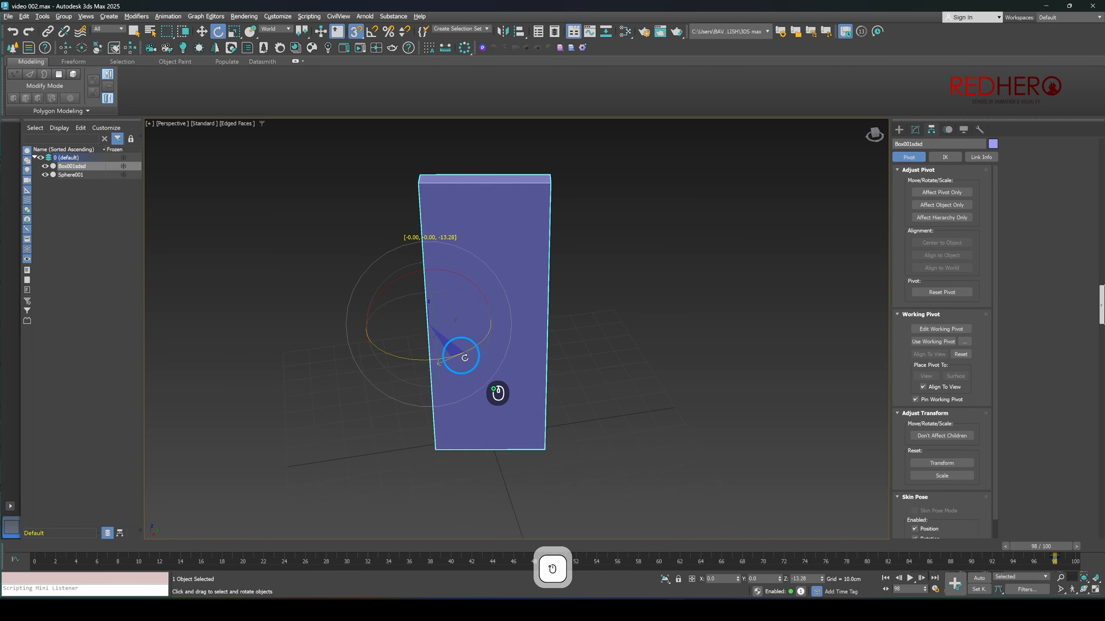
{"action": "left_click_drag", "start_coordinate": [457, 358], "coordinate": [459, 359]}
{"action": "key", "text": "ctrl+z"}
{"action": "key", "text": "a"}
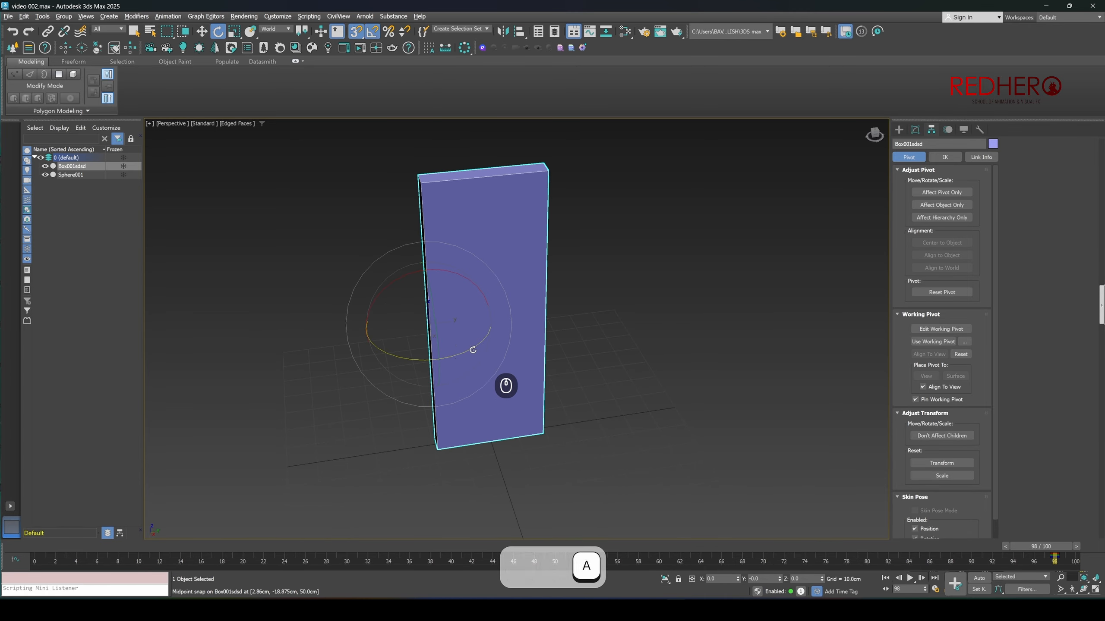
{"action": "middle_click_drag", "start_coordinate": [458, 351], "coordinate": [481, 361], "text": "alt"}
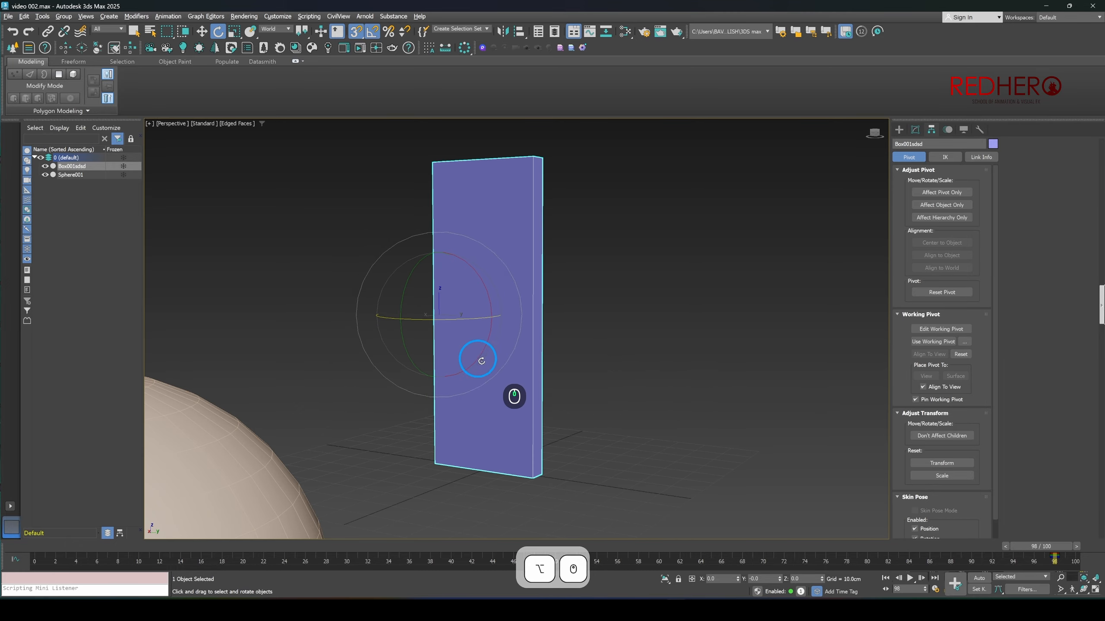
{"action": "middle_click_drag", "start_coordinate": [478, 318], "coordinate": [500, 370], "text": "alt"}
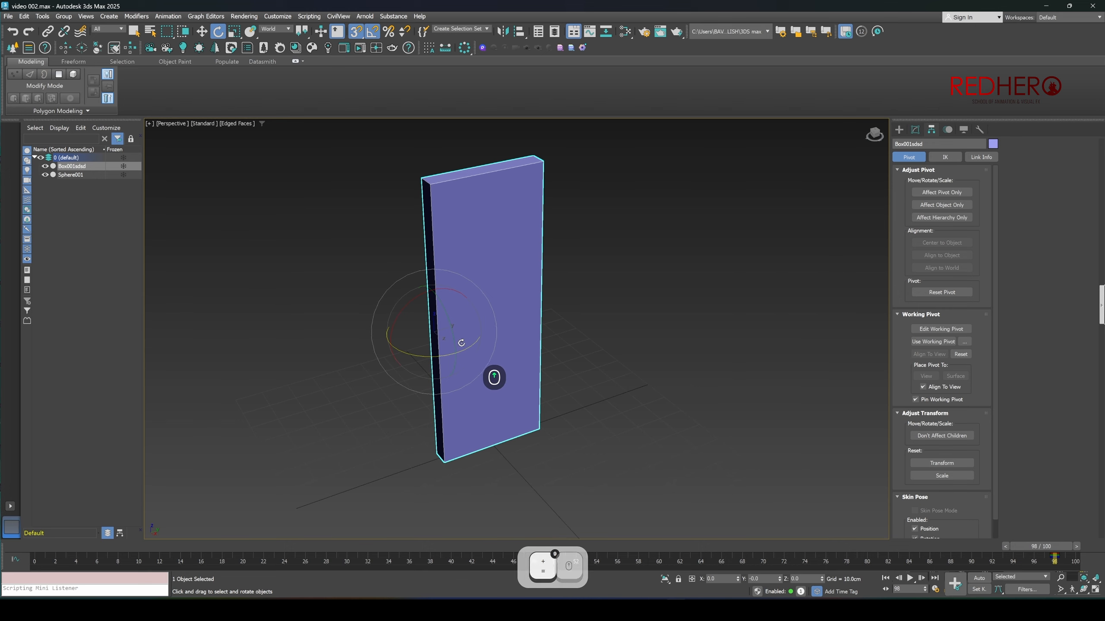
{"action": "scroll", "coordinate": [494, 377], "scroll_direction": "up", "scroll_amount": 5}
{"action": "scroll", "coordinate": [483, 382], "scroll_direction": "down", "scroll_amount": 5}
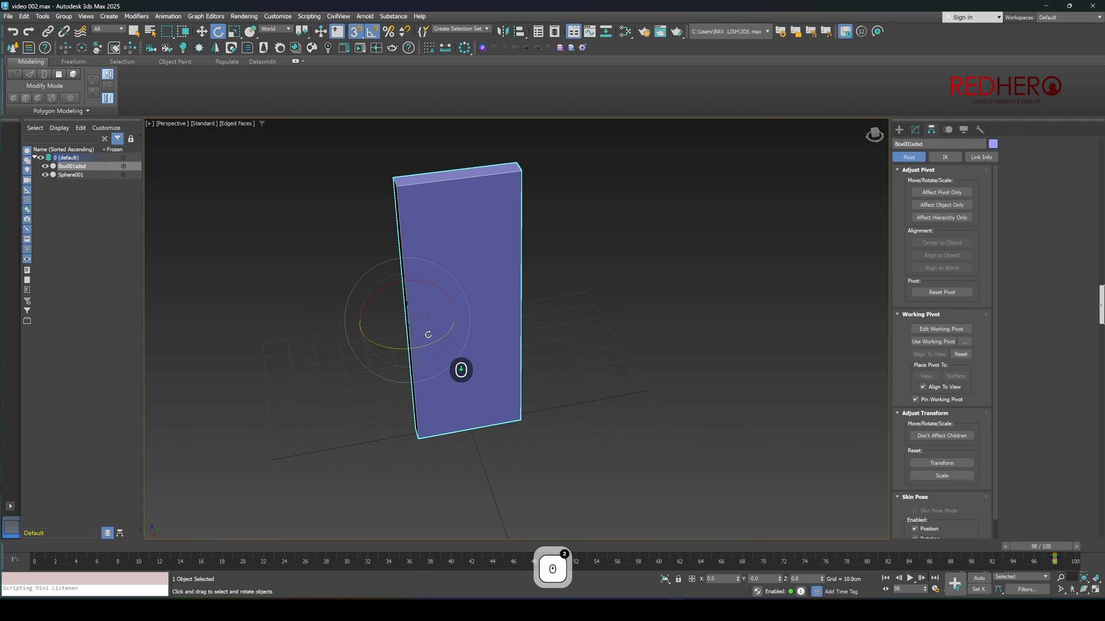
- Turn off 3D snapping while leaving the angle snap on
{"action": "left_click_drag", "start_coordinate": [439, 329], "coordinate": [439, 332]}
{"action": "middle_click_drag", "start_coordinate": [548, 364], "coordinate": [517, 348], "text": "alt"}
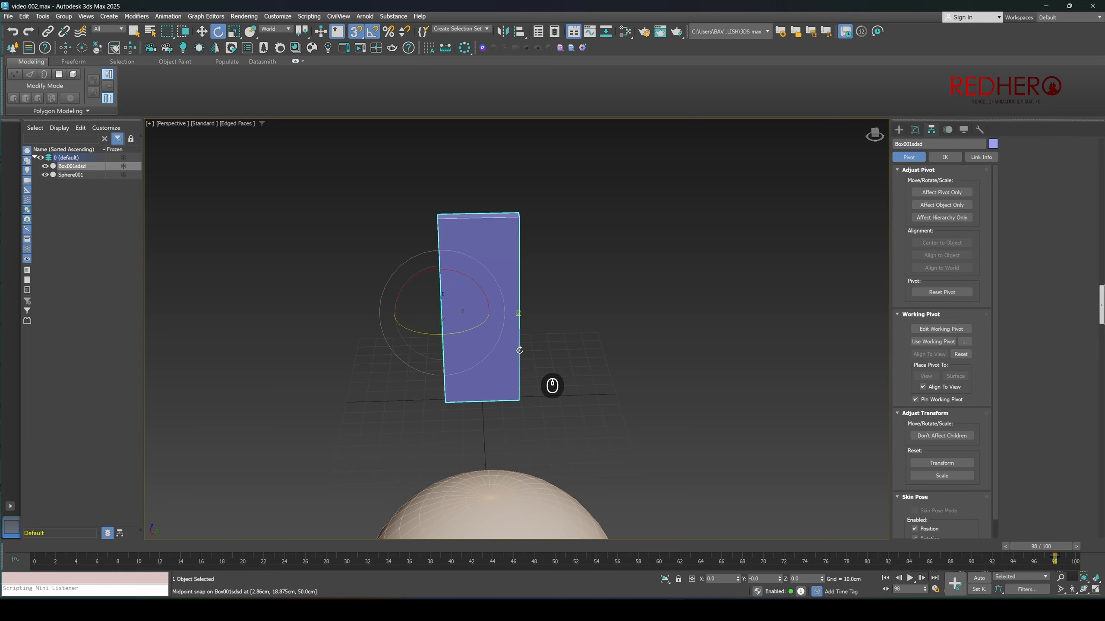
{"action": "key", "text": "s"}
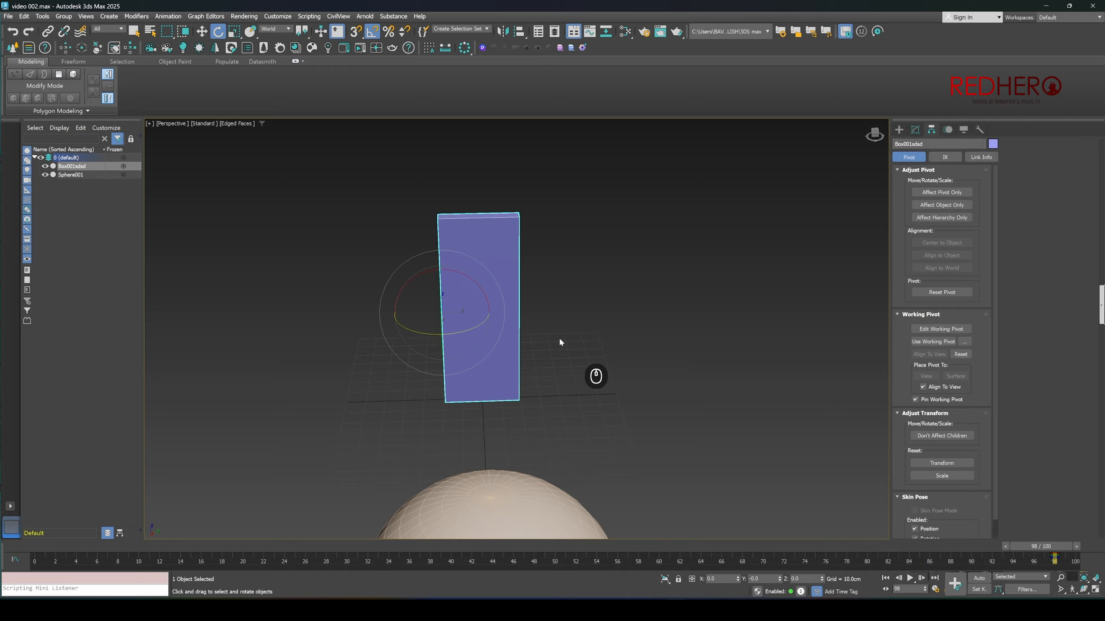
- Select the sphere and move it along X to about 65.6 cm and up along Z to about 38.5 cm
{"action": "middle_click_drag", "start_coordinate": [560, 342], "coordinate": [684, 401], "text": "alt"}
{"action": "left_click", "coordinate": [655, 363]}
{"action": "key", "text": "w"}
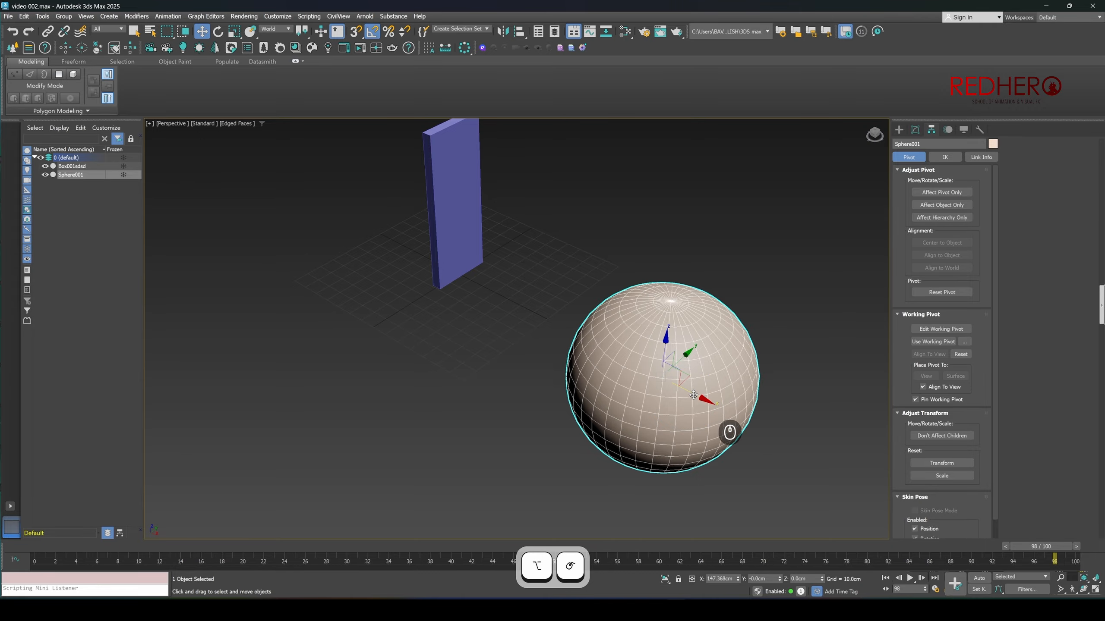
{"action": "left_click_drag", "start_coordinate": [695, 395], "coordinate": [577, 340]}
{"action": "middle_click_drag", "start_coordinate": [578, 340], "coordinate": [606, 392]}
{"action": "left_click_drag", "start_coordinate": [573, 344], "coordinate": [573, 292]}
{"action": "middle_click_drag", "start_coordinate": [594, 392], "coordinate": [597, 353], "text": "alt"}
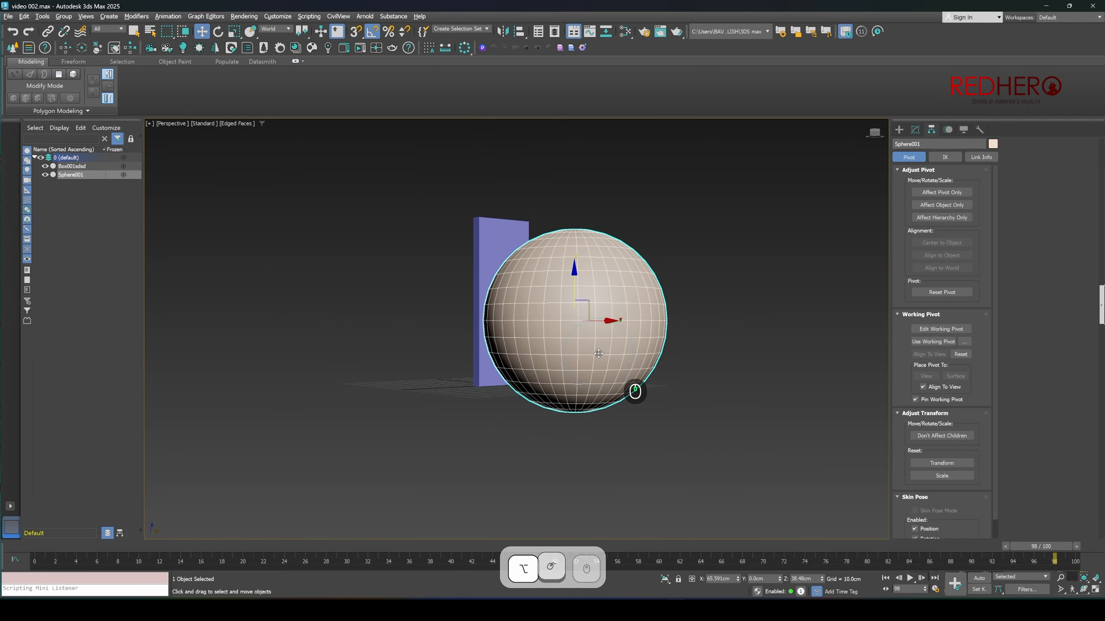
{"action": "middle_click_drag", "start_coordinate": [630, 310], "coordinate": [622, 355]}
- Show the sphere's creation parameters and move the sphere along Y to about 71.7 cm, beside the box
{"action": "left_click", "coordinate": [915, 129]}
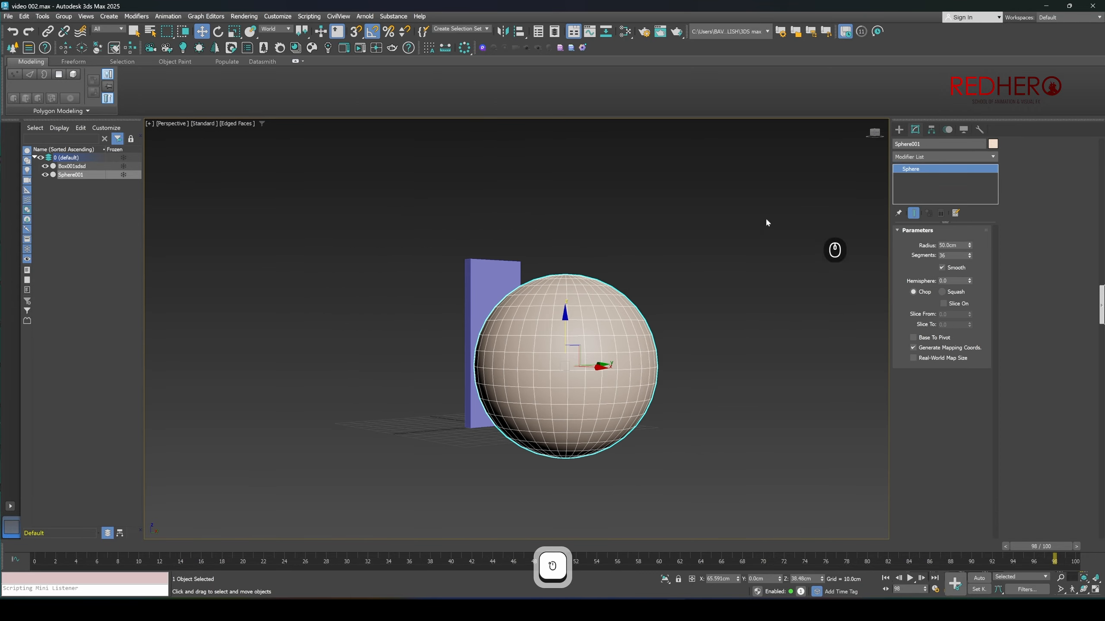
{"action": "middle_click_drag", "start_coordinate": [765, 217], "coordinate": [659, 321], "text": "alt"}
{"action": "left_click_drag", "start_coordinate": [600, 374], "coordinate": [789, 290]}
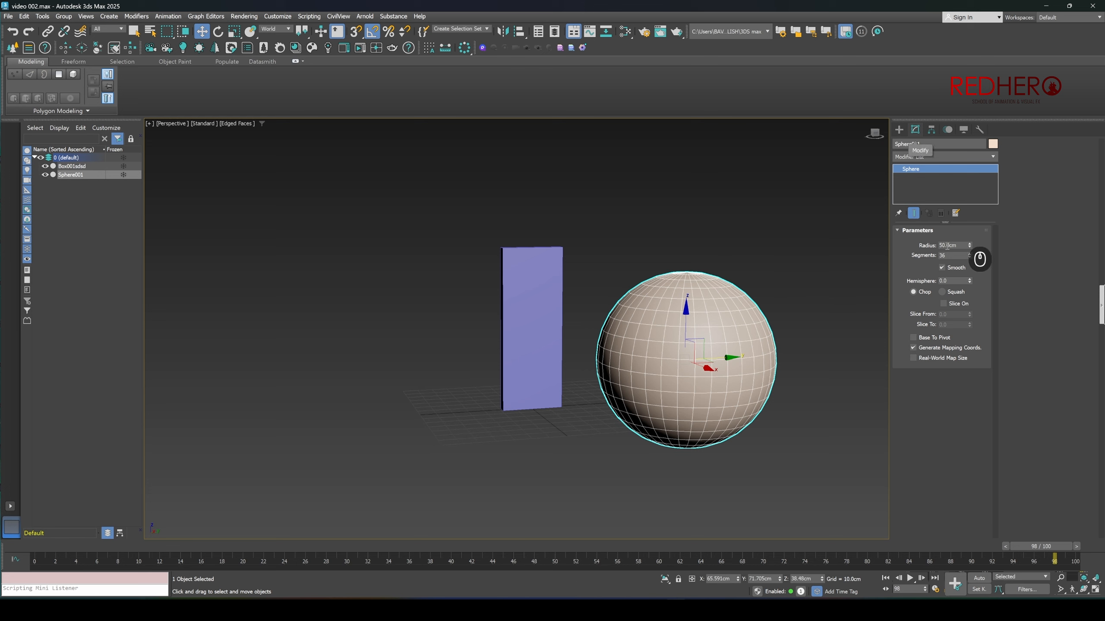
- Create a standard cone beside the box with Radius 1 about 35.3 cm, Radius 2 about 5.4 cm and height about 85.8 cm
{"action": "left_click", "coordinate": [900, 130]}
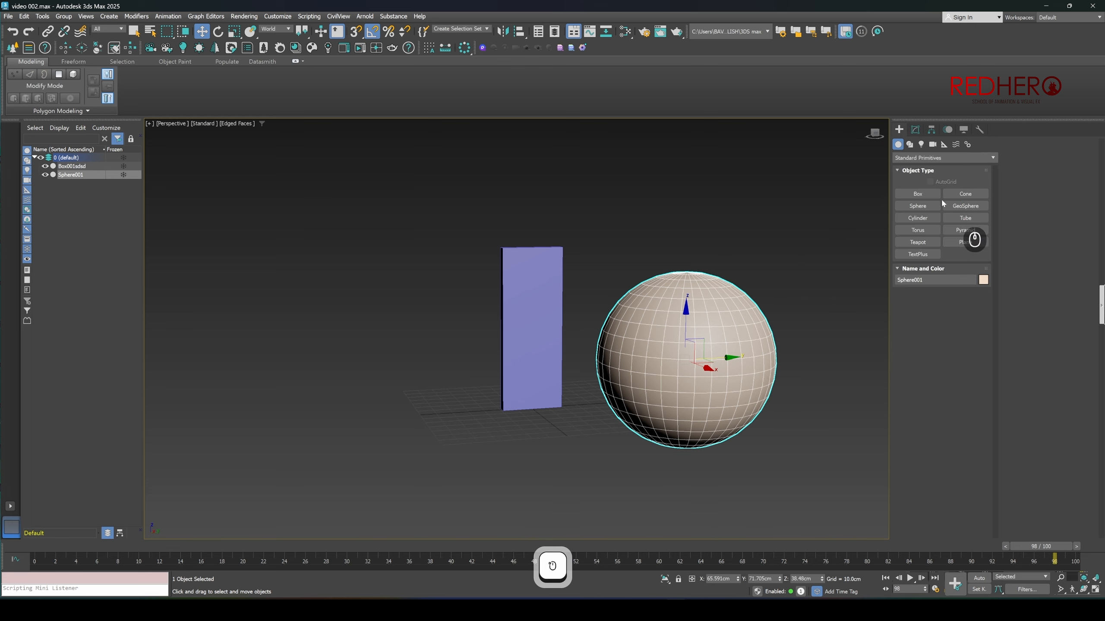
{"action": "left_click", "coordinate": [954, 194]}
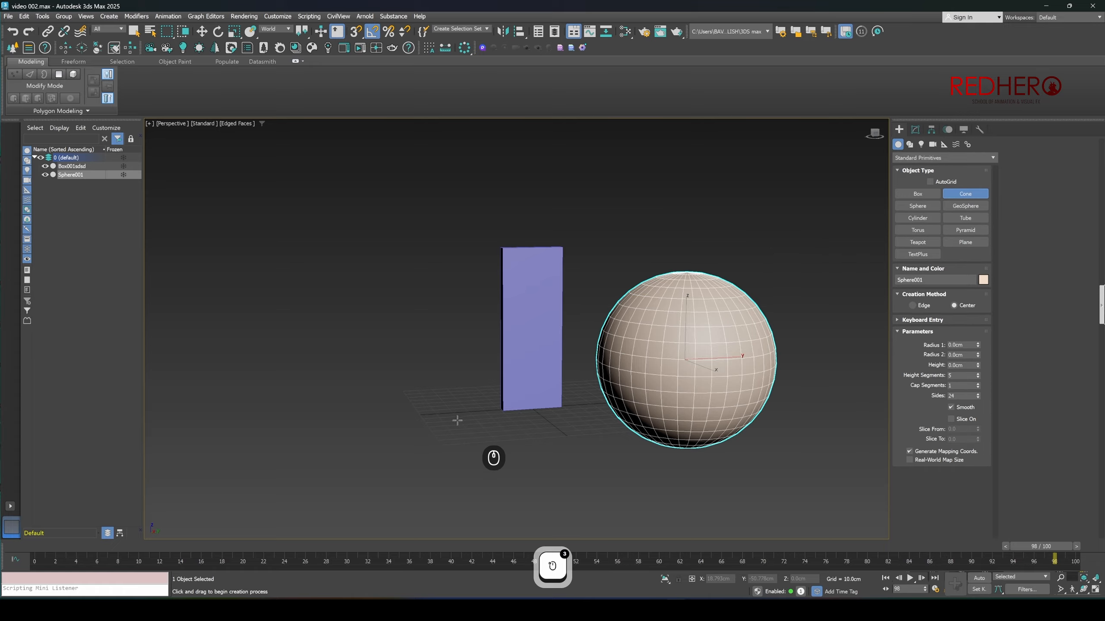
{"action": "middle_click_drag", "start_coordinate": [456, 420], "coordinate": [503, 390], "text": "alt"}
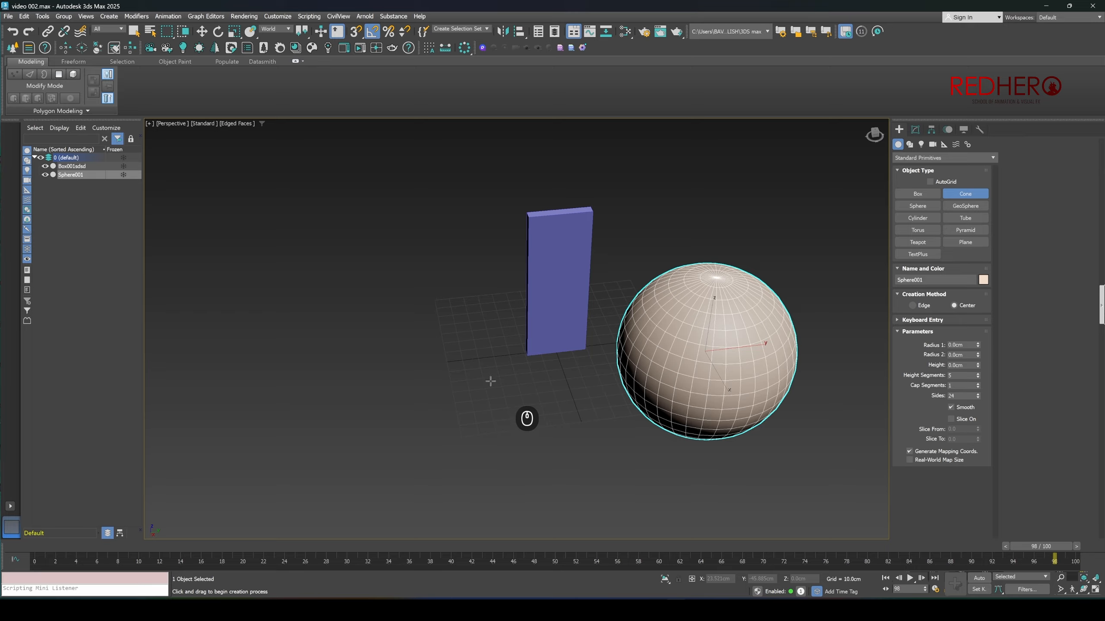
{"action": "mouse_move", "coordinate": [499, 372]}
{"action": "middle_mouse_down", "text": "alt"}
{"action": "mouse_move", "coordinate": [503, 345]}
{"action": "mouse_move", "coordinate": [505, 382]}
{"action": "mouse_move", "coordinate": [501, 370]}
{"action": "middle_mouse_up", "text": "alt"}
{"action": "left_click_drag", "start_coordinate": [497, 364], "coordinate": [482, 386]}
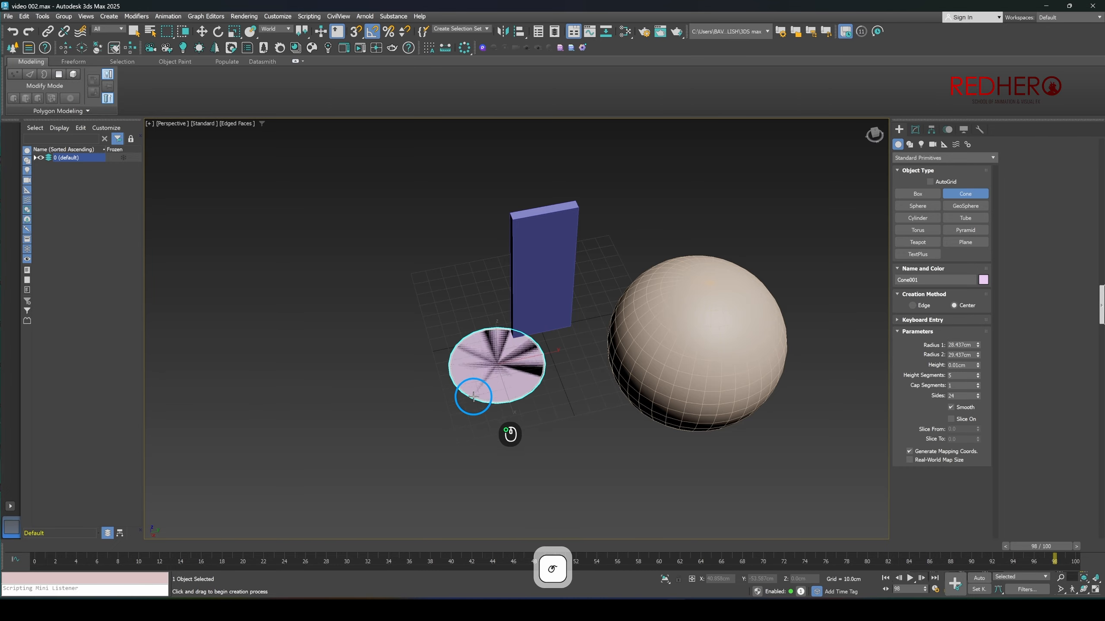
{"action": "left_click_drag", "start_coordinate": [472, 400], "coordinate": [467, 406]}
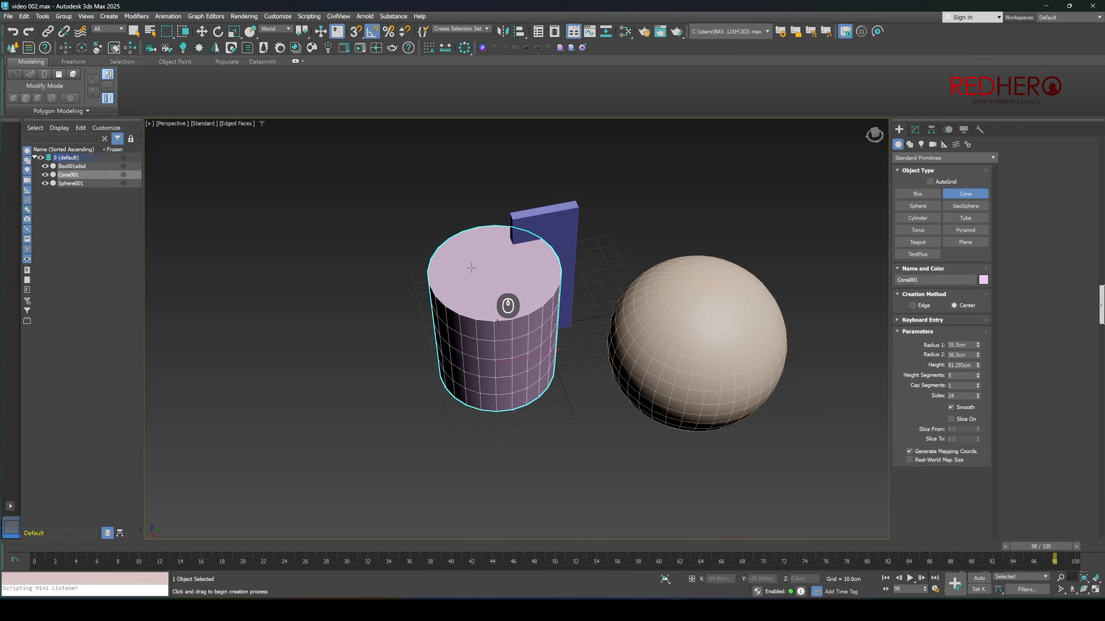
{"action": "left_click", "coordinate": [475, 261]}
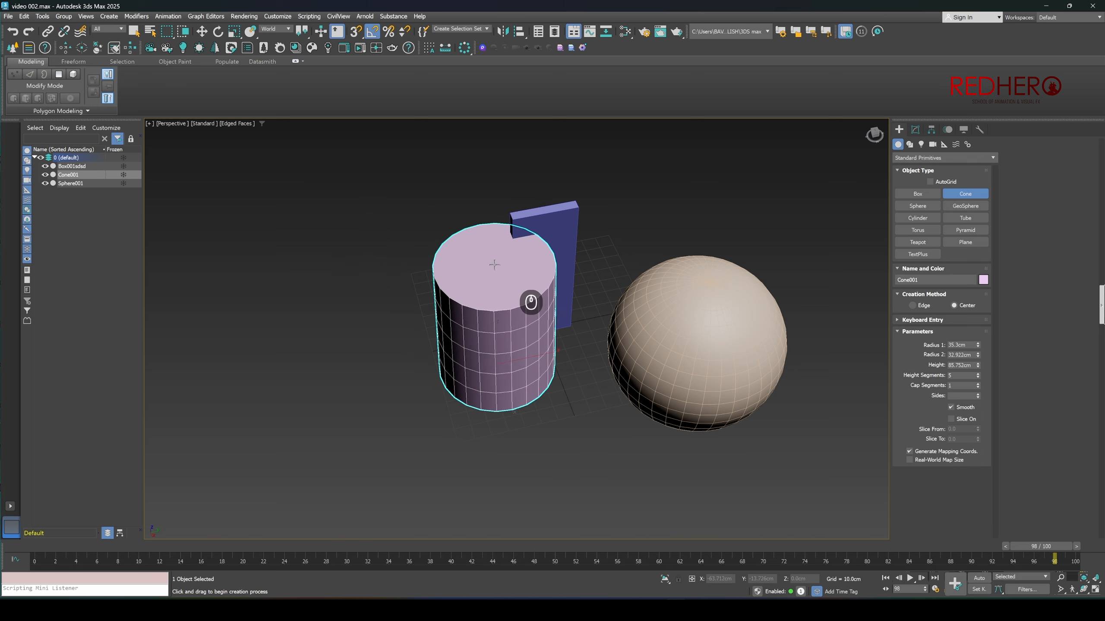
{"action": "left_click", "coordinate": [493, 310]}
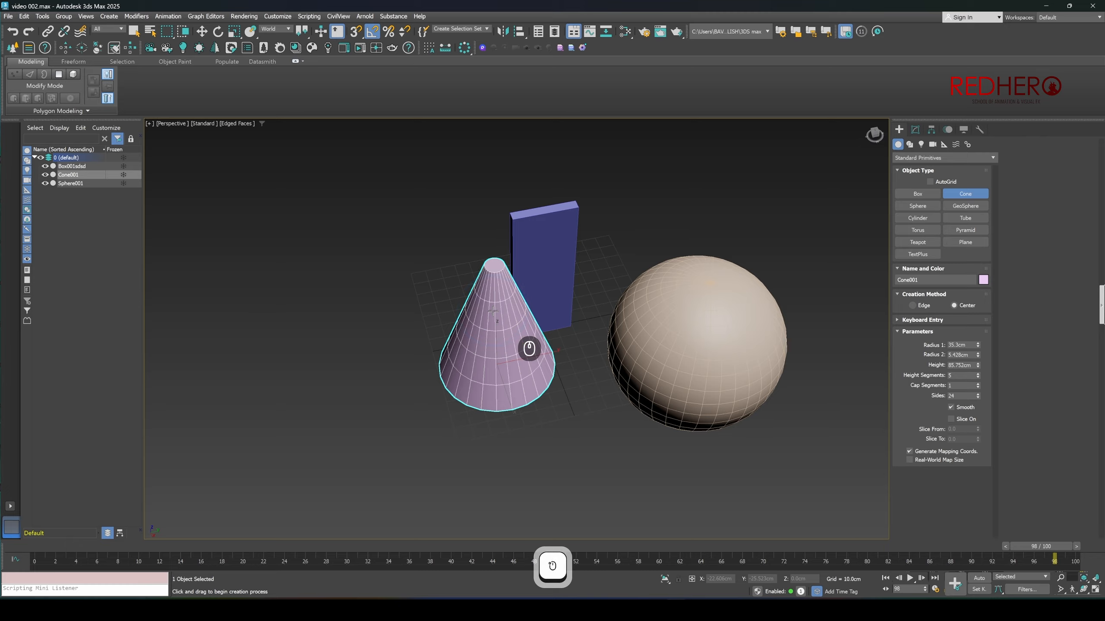
{"action": "middle_click_drag", "start_coordinate": [493, 319], "coordinate": [520, 390], "text": "alt"}
{"action": "key", "text": "w"}
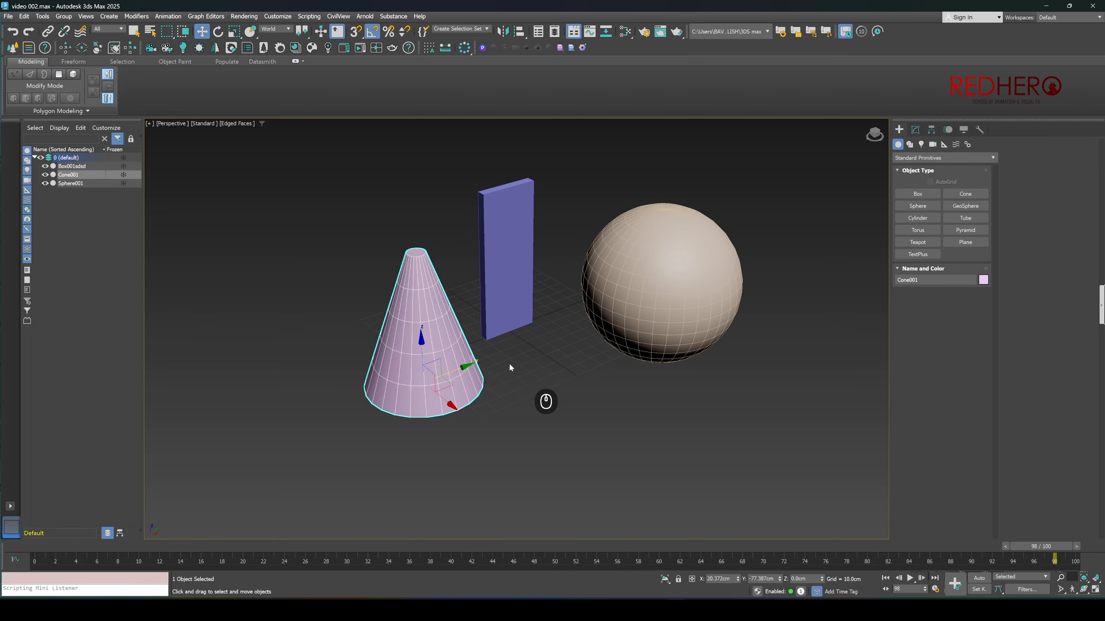
- Reduce the cone's Radius 1 to about 29.7 cm, Radius 2 to about 3 cm and height to about 74.6 cm
{"action": "middle_click_drag", "start_coordinate": [511, 368], "coordinate": [530, 364]}
{"action": "left_click", "coordinate": [916, 129]}
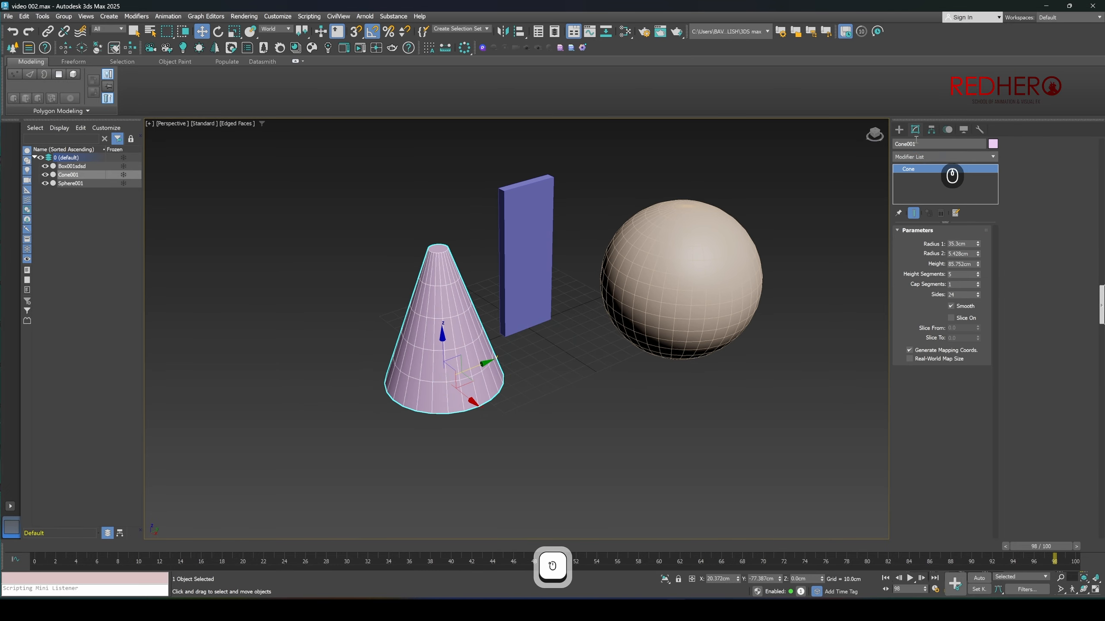
{"action": "left_click", "coordinate": [899, 129]}
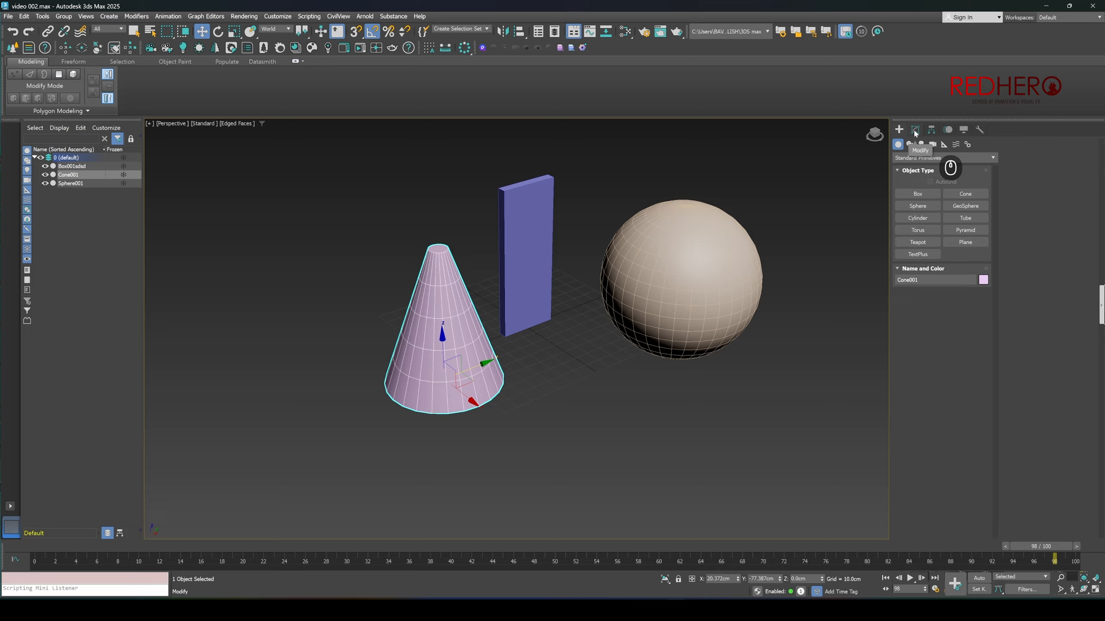
{"action": "left_click", "coordinate": [915, 131]}
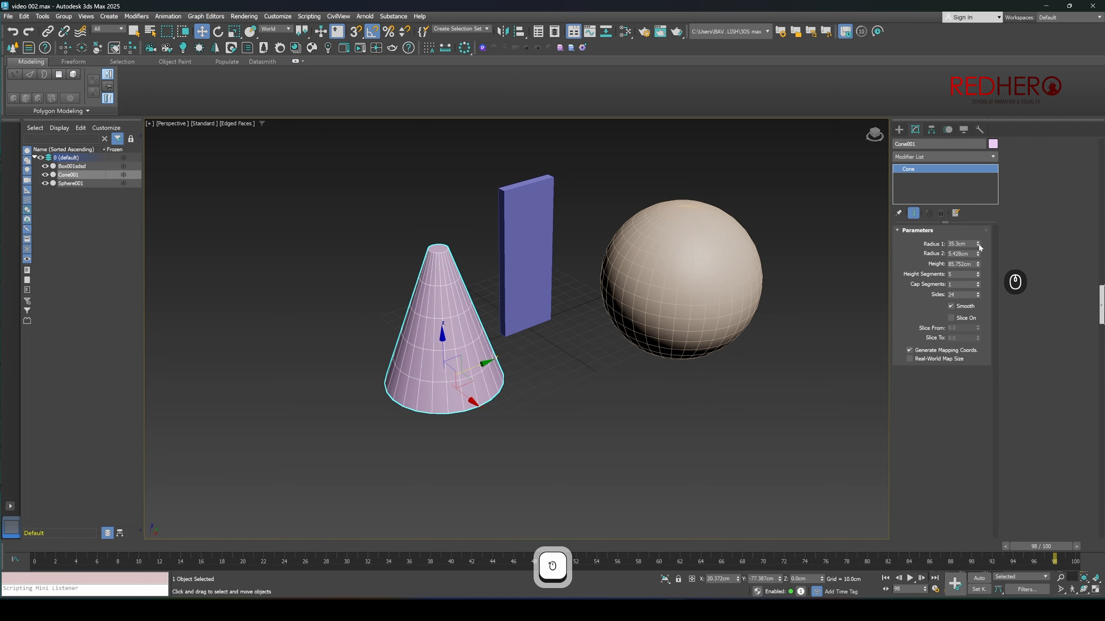
{"action": "left_click_drag", "start_coordinate": [978, 245], "coordinate": [978, 269]}
{"action": "middle_click_drag", "start_coordinate": [541, 356], "coordinate": [528, 342], "text": "alt"}
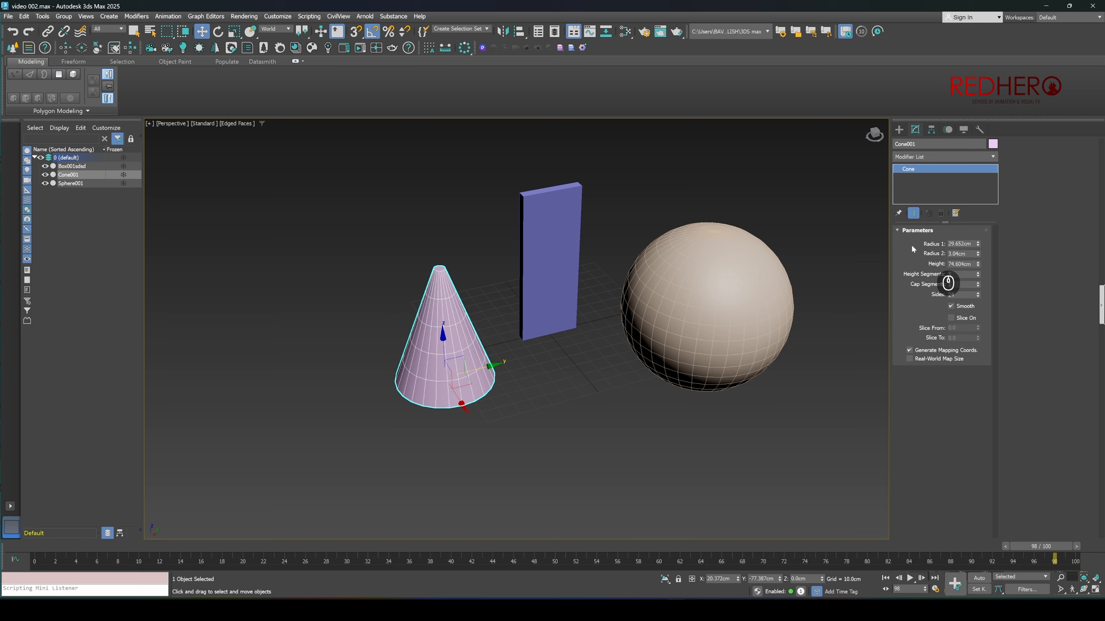
- Select the box, and try hiding and unhiding the box, the cone and the sphere one by one in the scene list
{"action": "left_click", "coordinate": [528, 250]}
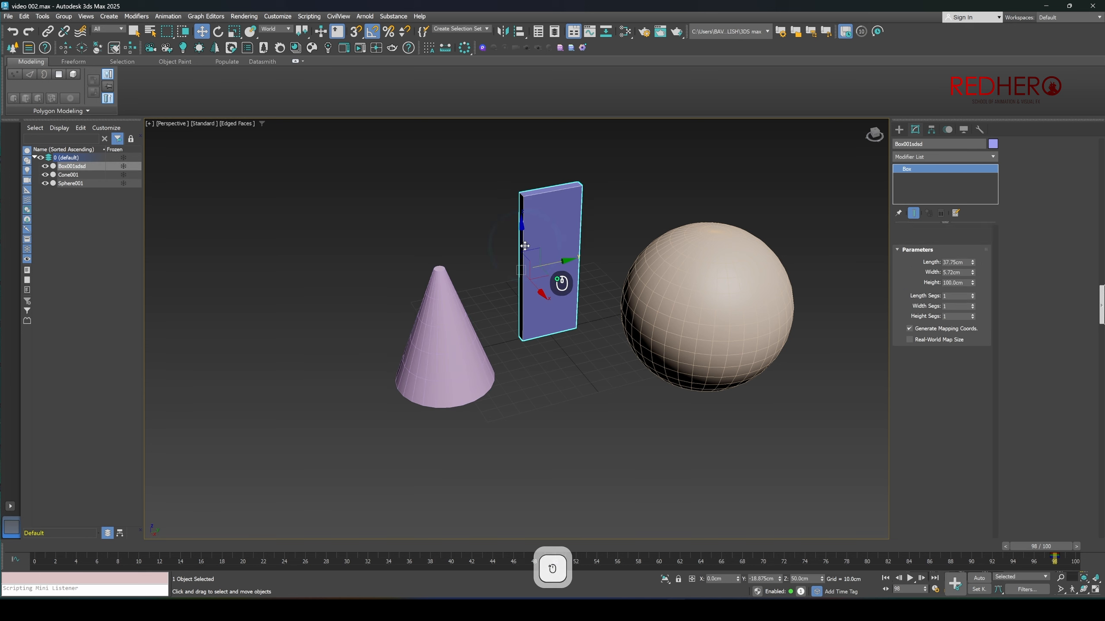
{"action": "middle_click_drag", "start_coordinate": [581, 329], "coordinate": [561, 341]}
{"action": "left_click", "coordinate": [45, 166]}
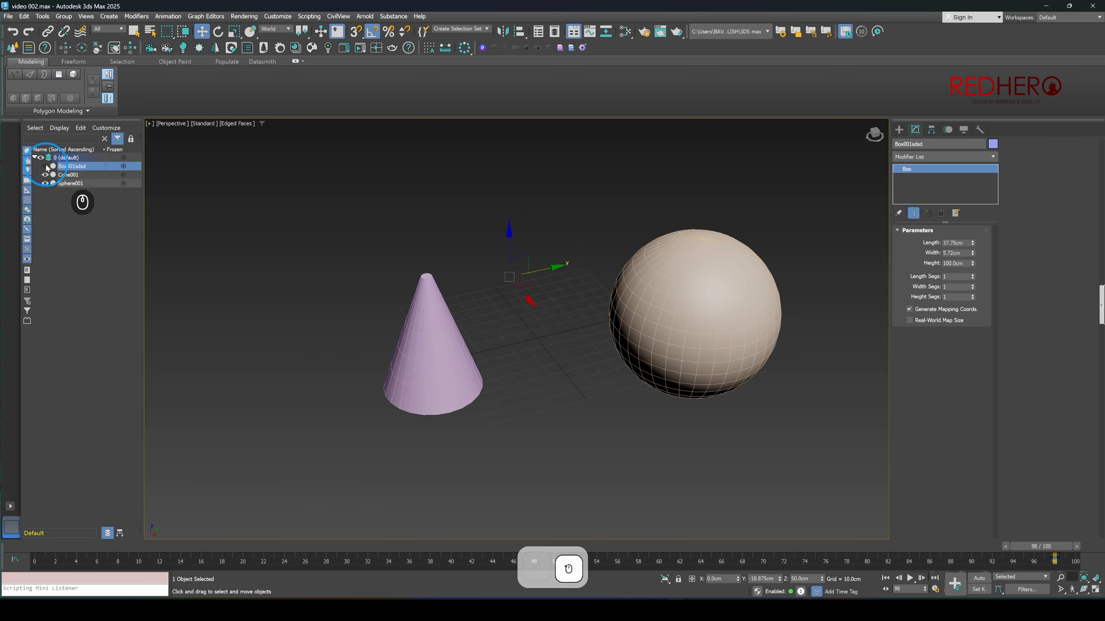
{"action": "left_click", "coordinate": [46, 167]}
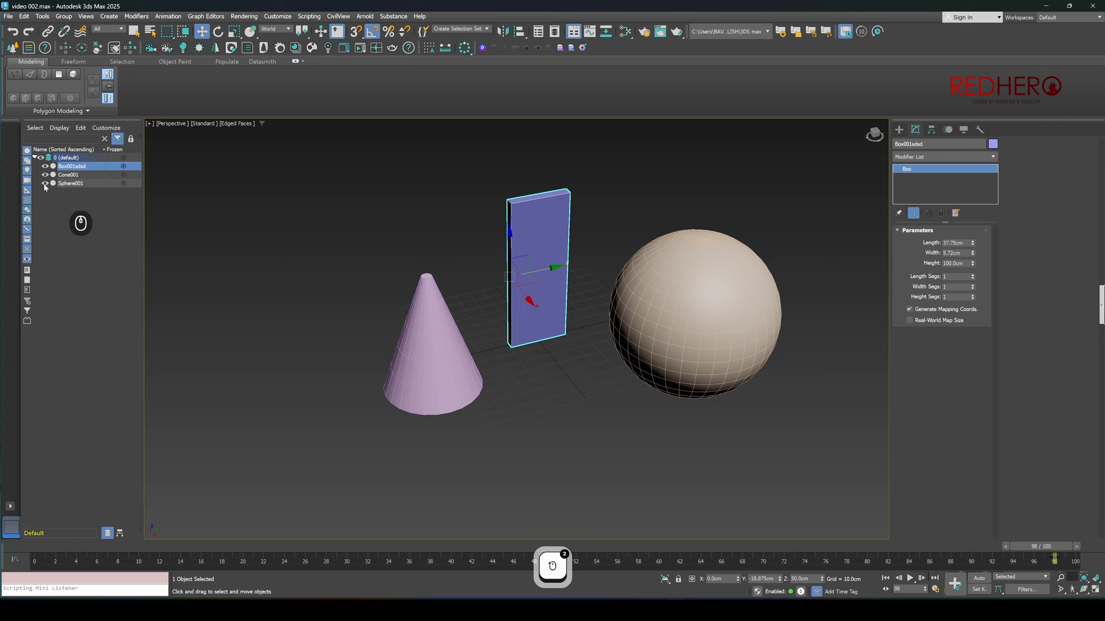
{"action": "left_click", "coordinate": [45, 175]}
{"action": "left_click", "coordinate": [45, 174]}
{"action": "left_click", "coordinate": [45, 184]}
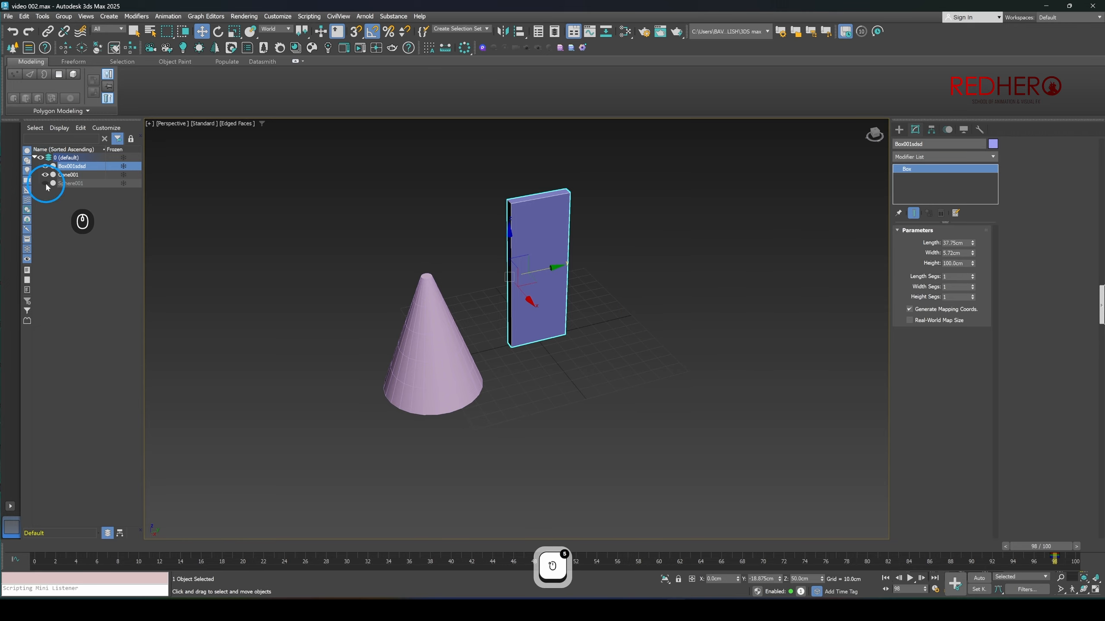
{"action": "left_click", "coordinate": [45, 183]}
{"action": "left_click", "coordinate": [44, 174]}
{"action": "left_click", "coordinate": [45, 174]}
{"action": "left_click", "coordinate": [46, 166]}
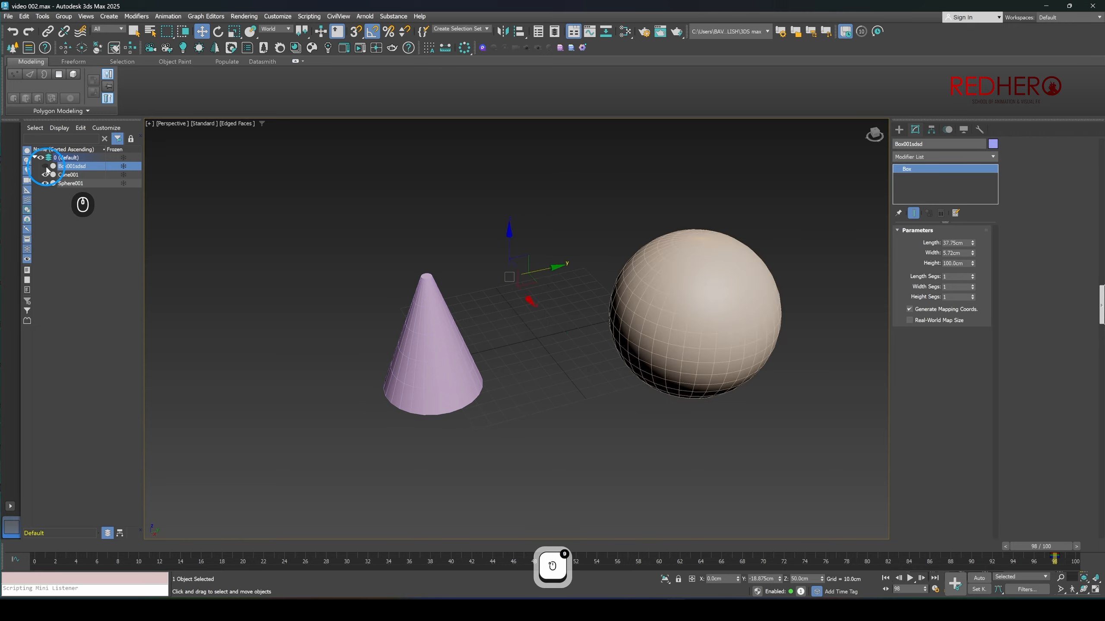
{"action": "left_click", "coordinate": [45, 166]}
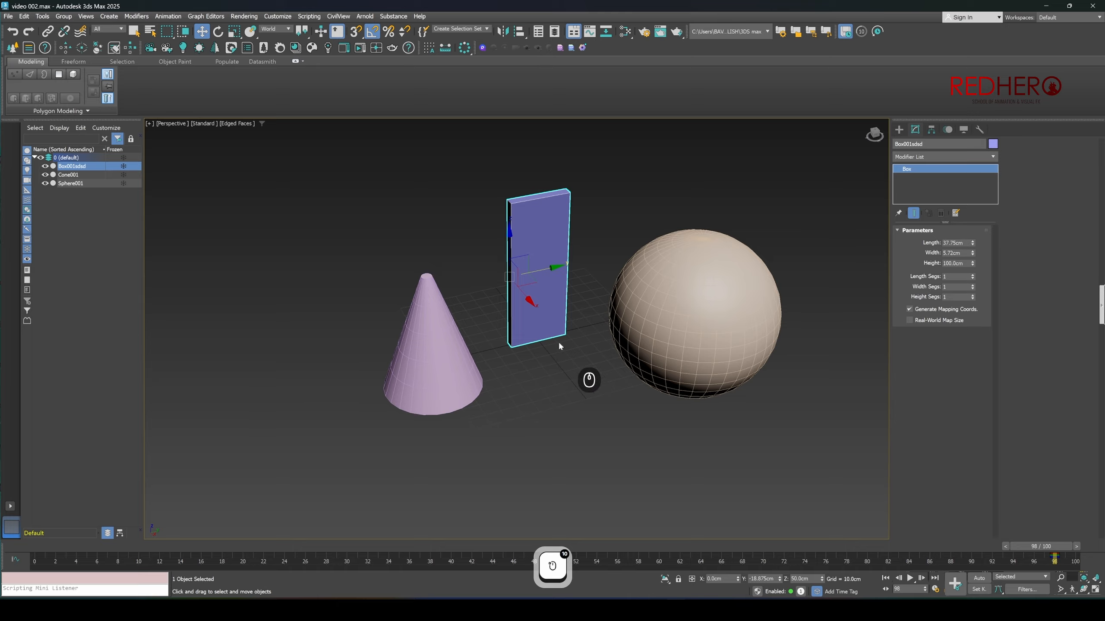
{"action": "middle_click_drag", "start_coordinate": [606, 319], "coordinate": [553, 359]}
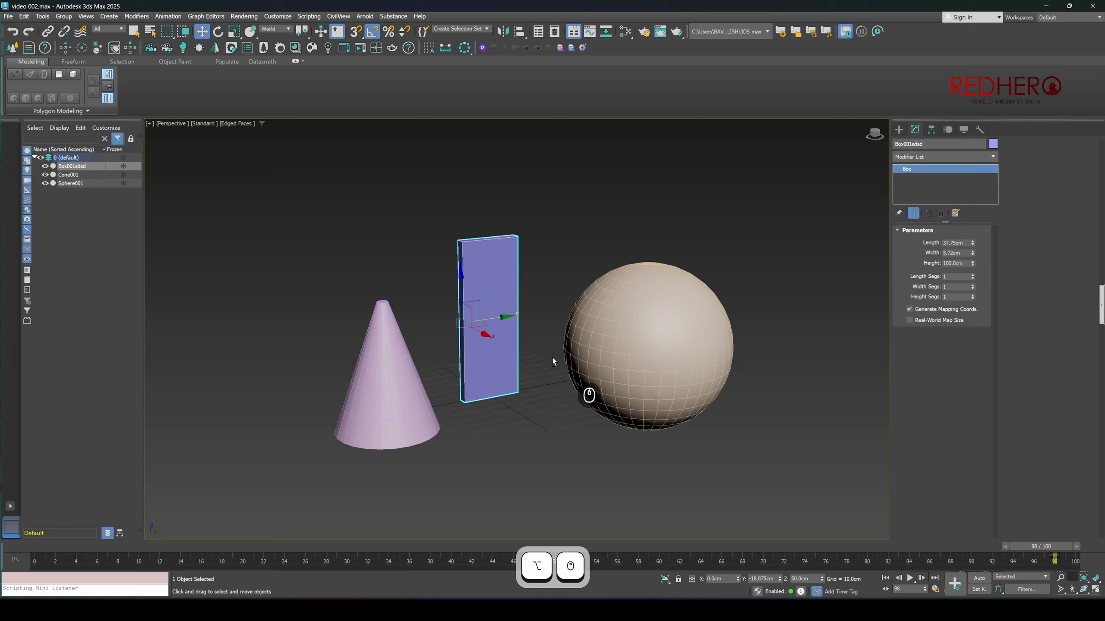